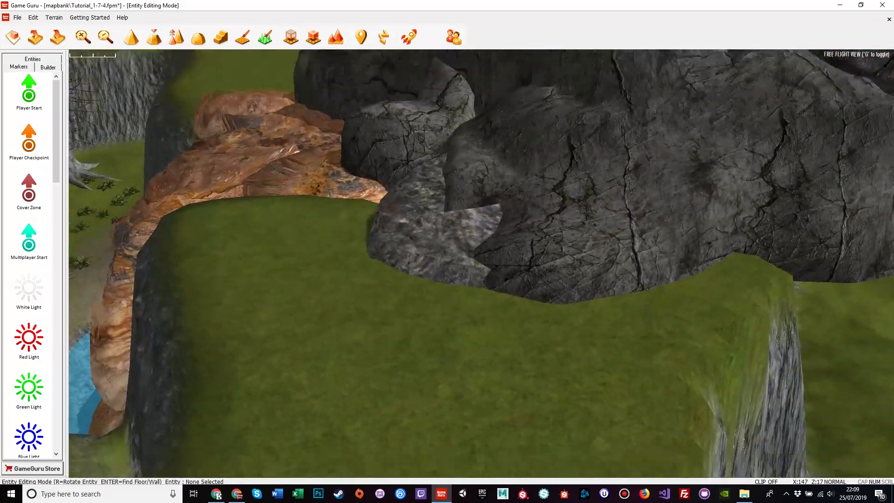
# Go to the open flat grassland of the map and show the building parts list.
pyautogui.press('w')
pyautogui.press('s')
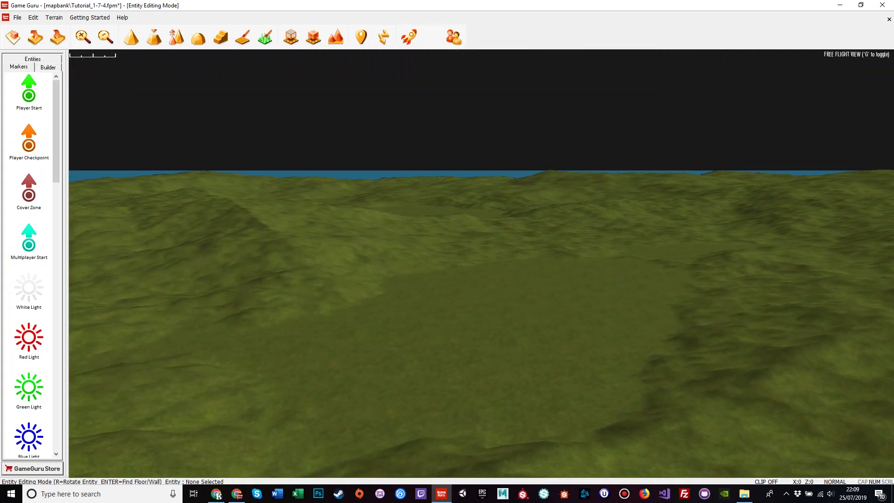
pyautogui.press('w')
pyautogui.press('w')
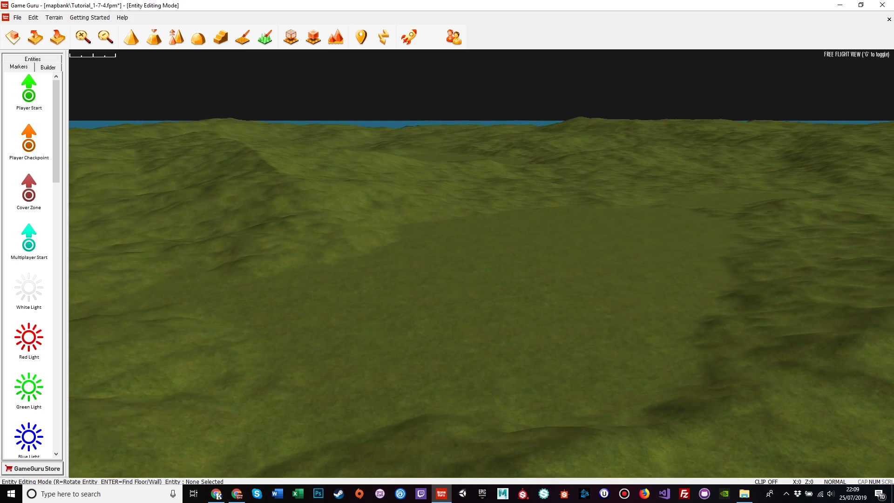
pyautogui.moveTo(481, 264); pyautogui.dragTo(455, 262, button='right')
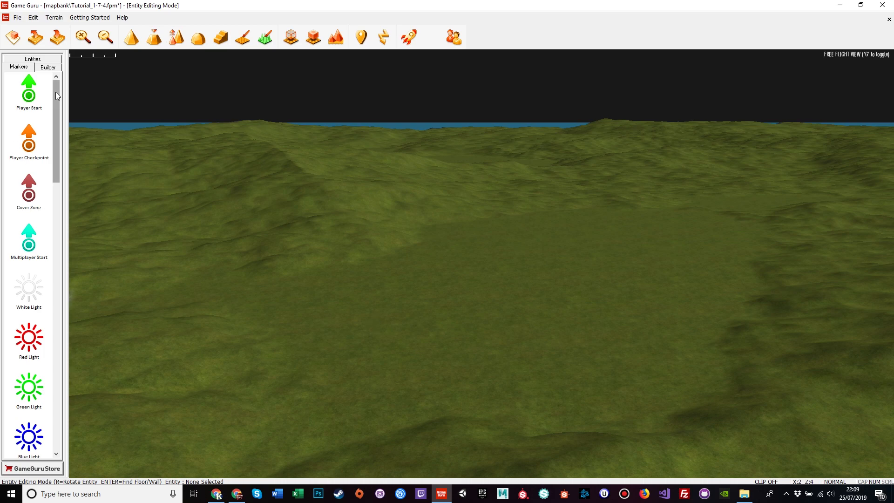
pyautogui.click(49, 68)
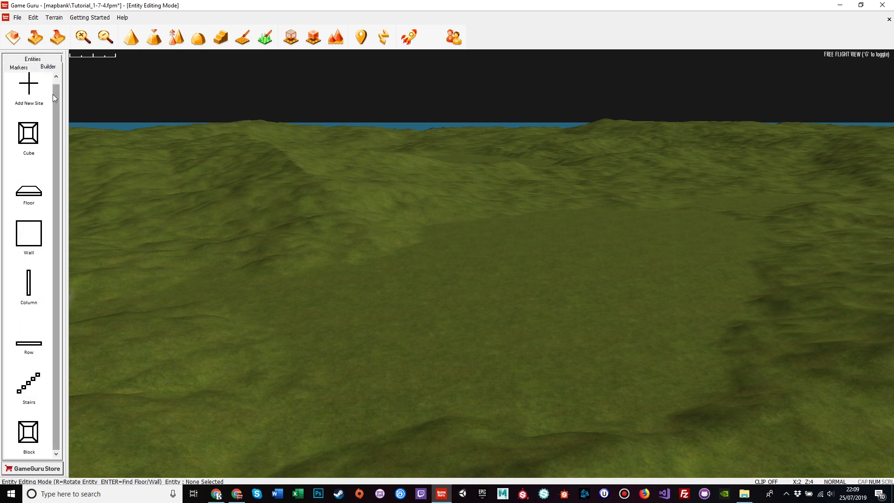
pyautogui.scroll(1, 48, 93)
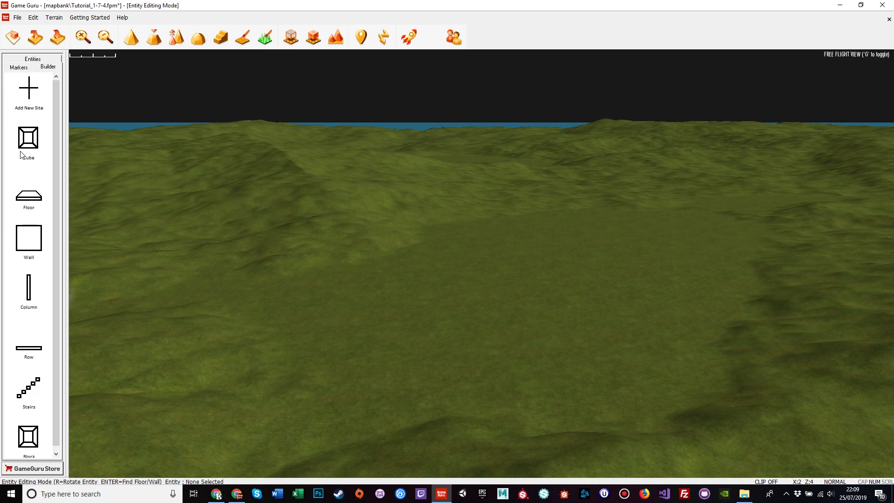
# Place a new building site on the flat stretch of grassland.
pyautogui.click(29, 95)
pyautogui.press('w')
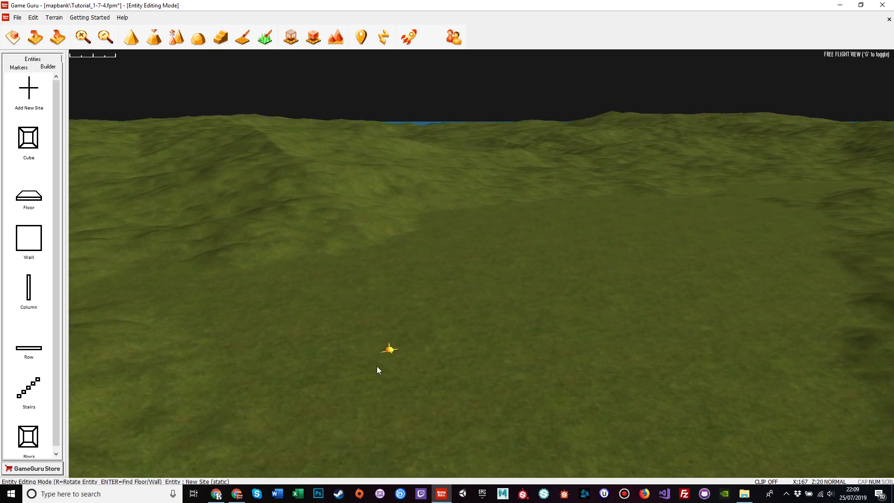
pyautogui.press('s')
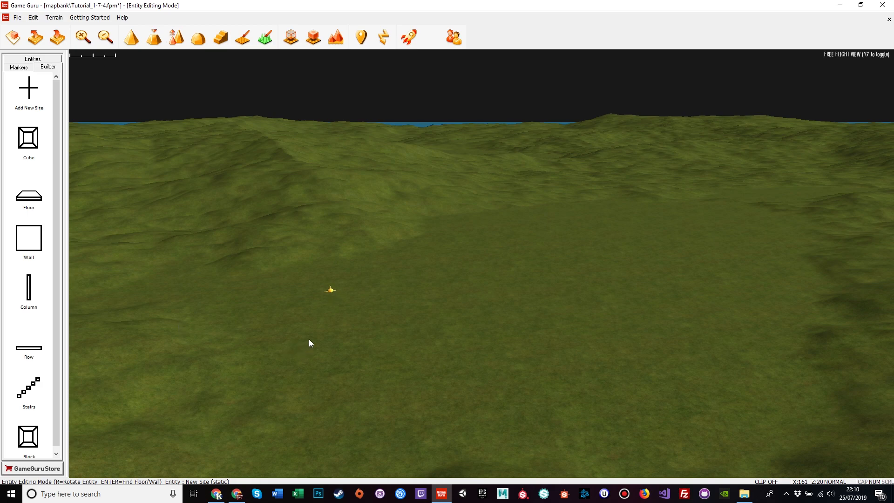
pyautogui.click(453, 305)
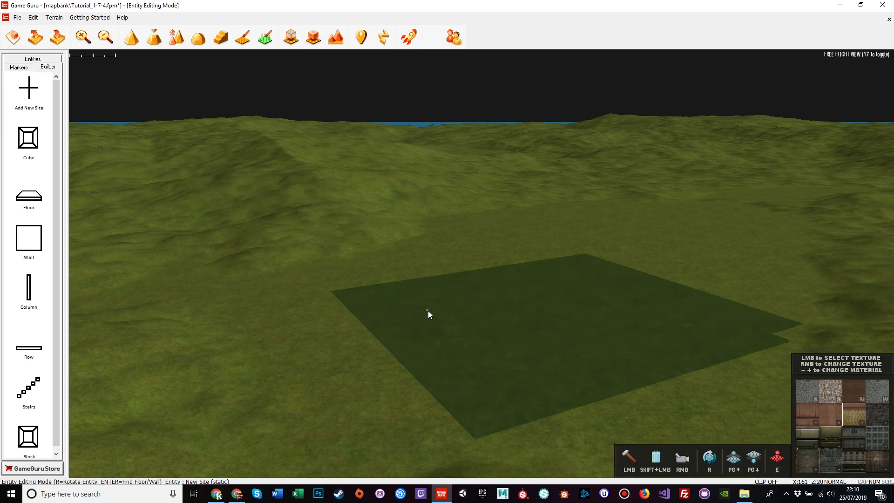
pyautogui.moveTo(273, 329); pyautogui.dragTo(296, 340, button='right')
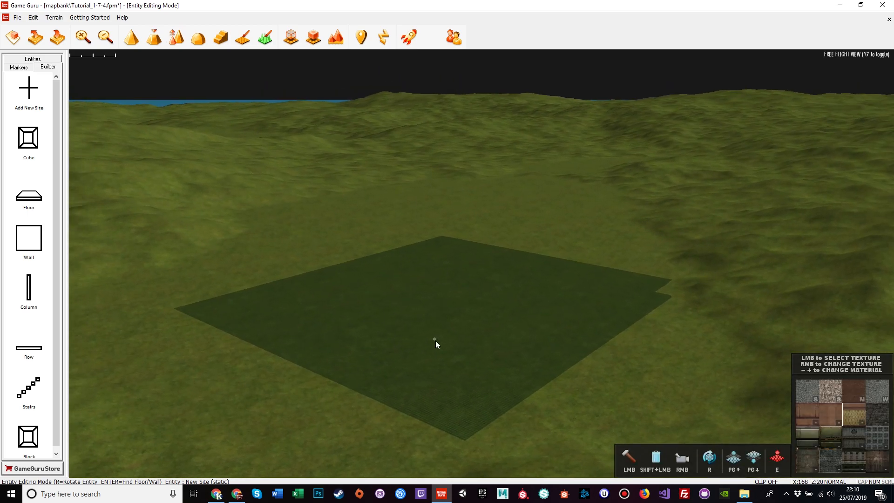
# Place a floor tile with the first grey cobblestone texture on the near corner of the building grid.
pyautogui.click(30, 200)
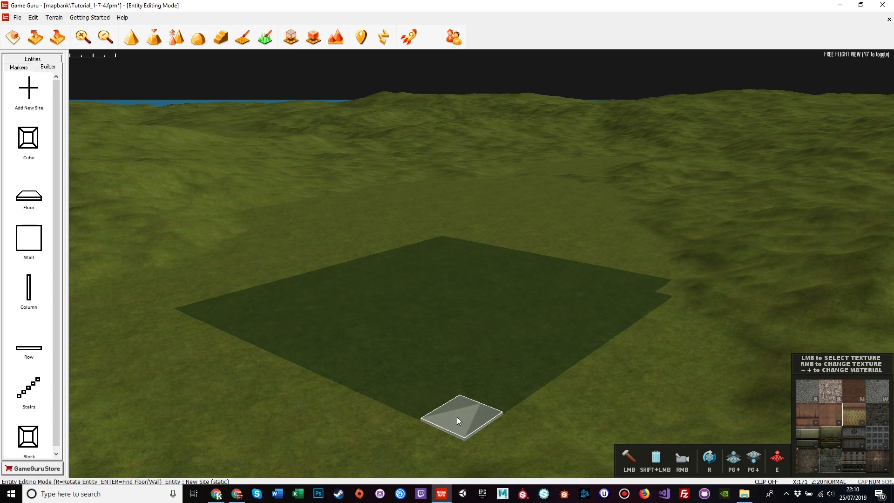
pyautogui.press('s')
pyautogui.press('w')
pyautogui.moveTo(457, 417); pyautogui.dragTo(422, 433, button='right')
pyautogui.press('w')
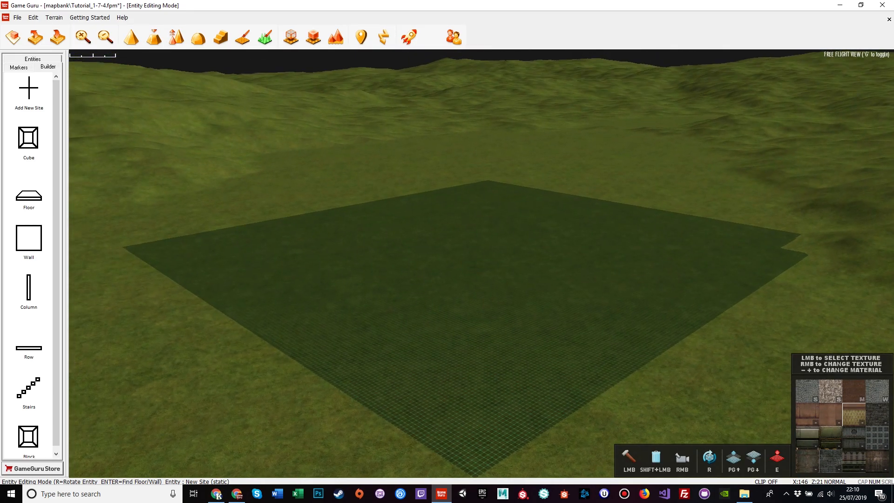
pyautogui.press('s')
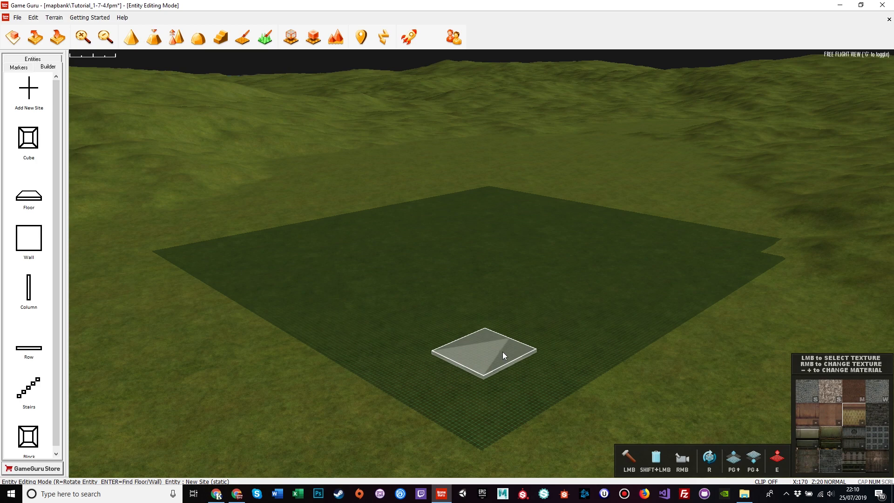
pyautogui.press('s')
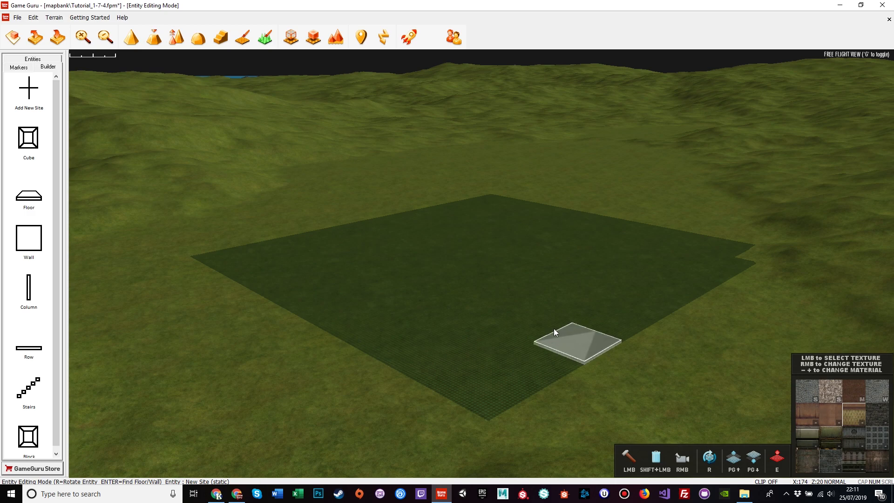
pyautogui.click(808, 393)
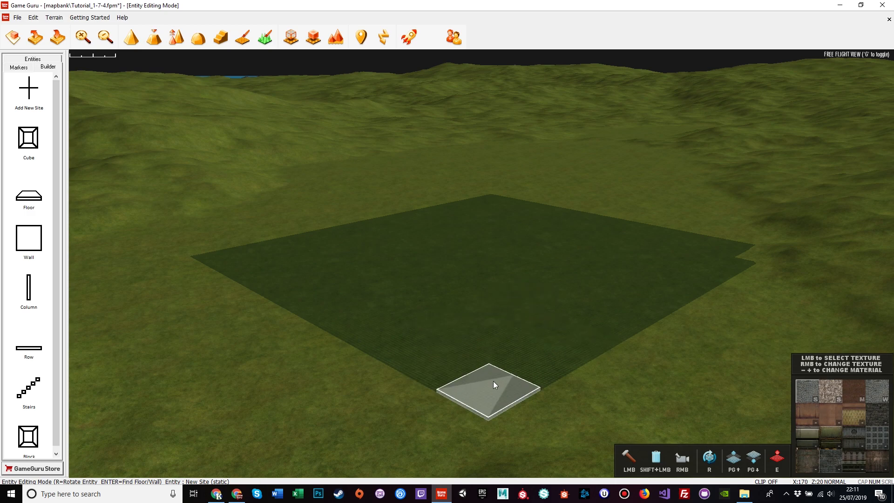
pyautogui.click(494, 382)
# Add a floor tile with the pale rock texture directly beside the cobblestone tile.
pyautogui.press('w')
pyautogui.moveTo(590, 387); pyautogui.dragTo(816, 437, button='right')
pyautogui.click(829, 389)
pyautogui.click(561, 264)
pyautogui.moveTo(685, 340); pyautogui.dragTo(620, 321, button='right')
pyautogui.press('w')
pyautogui.press('s')
pyautogui.press('s')
# Continue the row along the grid edge with a rusty brown floor tile and a second cobblestone-style tile.
pyautogui.click(854, 389)
pyautogui.click(652, 231)
pyautogui.moveTo(654, 364); pyautogui.dragTo(723, 353, button='right')
pyautogui.press('w')
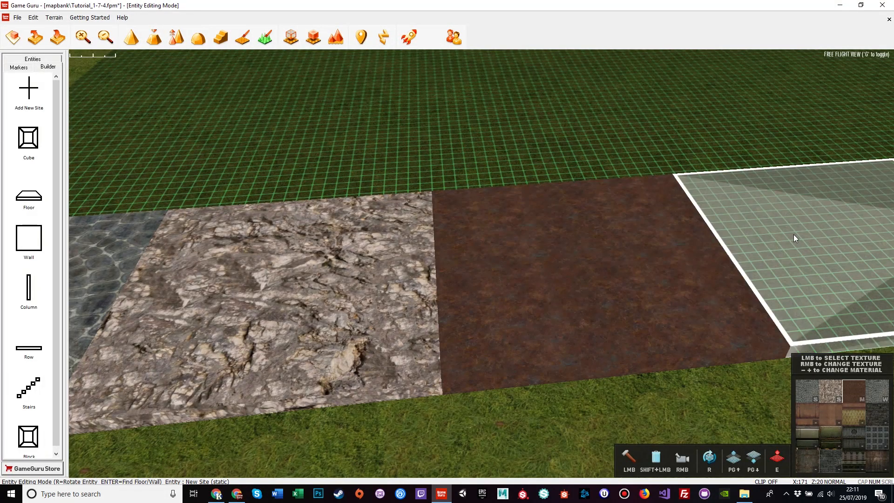
pyautogui.click(875, 395)
pyautogui.press('d')
pyautogui.click(657, 230)
pyautogui.press('s')
pyautogui.moveTo(651, 301); pyautogui.dragTo(572, 329, button='right')
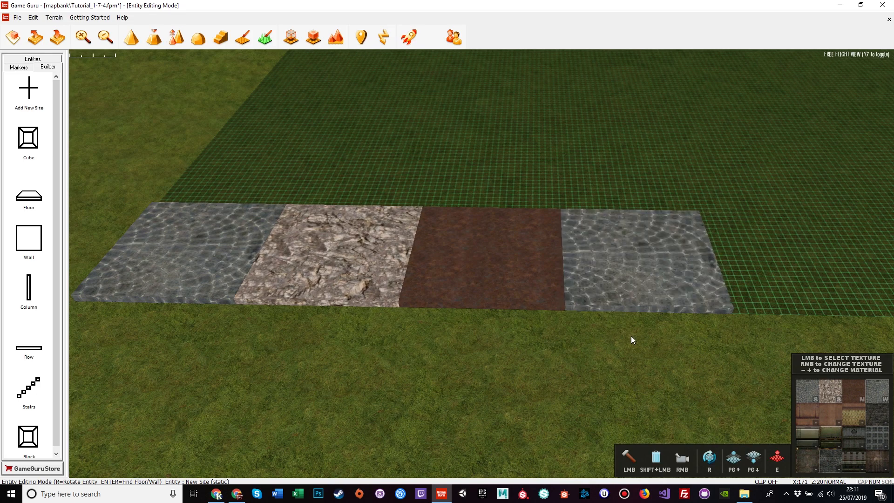
# Extend the row of floor tiles with the two wood panel textures.
pyautogui.press('d')
pyautogui.click(811, 413)
pyautogui.click(669, 230)
pyautogui.press('d')
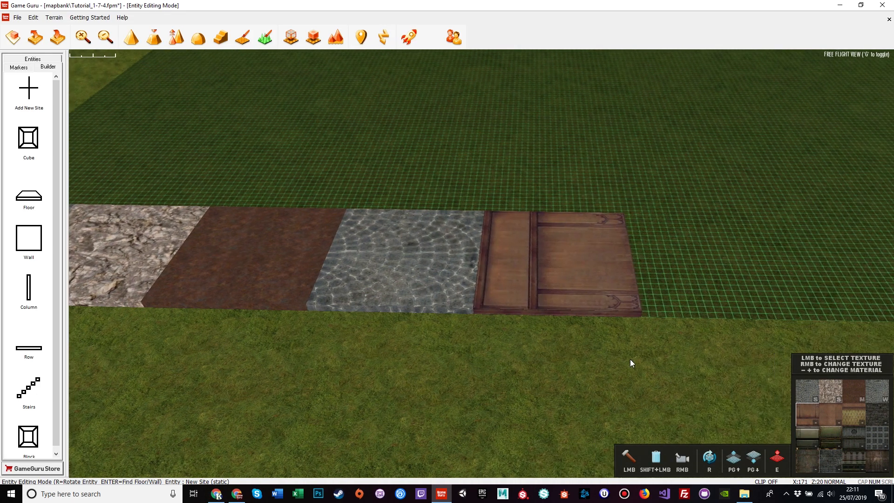
pyautogui.moveTo(631, 358); pyautogui.dragTo(647, 354, button='right')
pyautogui.click(833, 415)
pyautogui.click(585, 184)
pyautogui.press('w')
pyautogui.moveTo(719, 243); pyautogui.dragTo(680, 194, button='right')
# Add floor tiles with the yellow patterned wallpaper and dark stone textures at the end of the row.
pyautogui.click(856, 414)
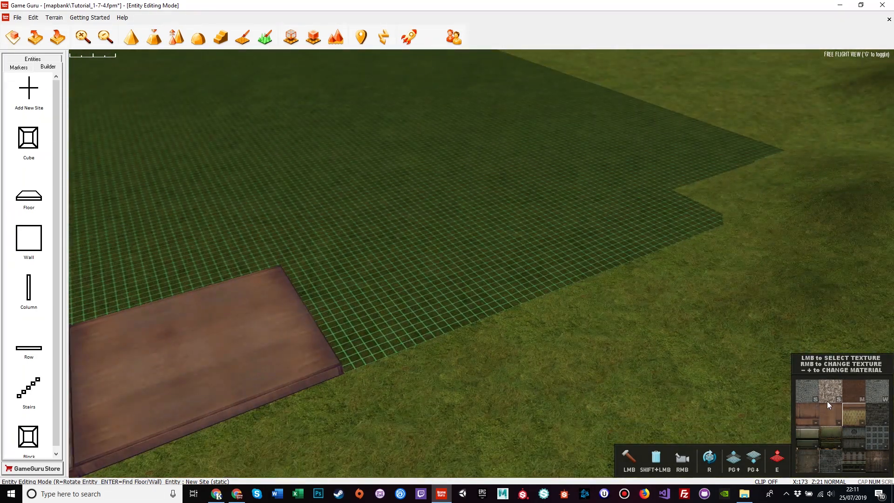
pyautogui.click(366, 265)
pyautogui.moveTo(662, 316); pyautogui.dragTo(541, 354, button='right')
pyautogui.press('a')
pyautogui.press('d')
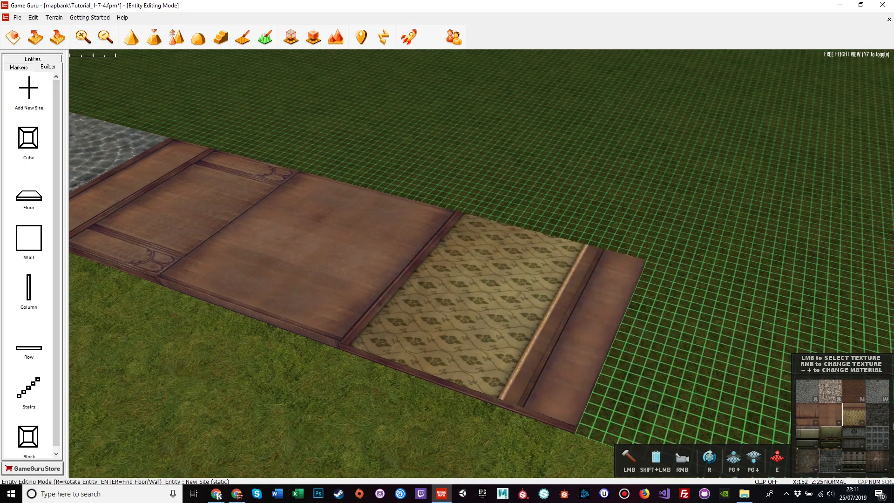
pyautogui.click(775, 375)
pyautogui.moveTo(774, 375); pyautogui.dragTo(808, 410, button='right')
# Place floor tiles with the two olive metal panel textures and the dark metal fan texture.
pyautogui.click(806, 434)
pyautogui.click(537, 291)
pyautogui.click(837, 438)
pyautogui.click(459, 228)
pyautogui.click(860, 439)
pyautogui.click(618, 241)
pyautogui.moveTo(772, 274); pyautogui.dragTo(834, 264, button='right')
pyautogui.press('s')
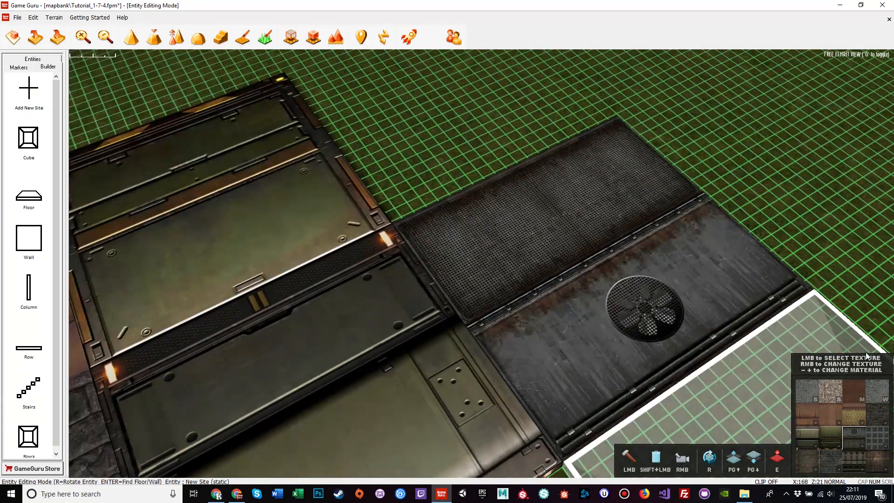
# Add a grey square-grate floor tile and a rusty plated metal tile behind the metal tiles.
pyautogui.click(884, 440)
pyautogui.click(421, 121)
pyautogui.moveTo(547, 191); pyautogui.dragTo(547, 121, button='right')
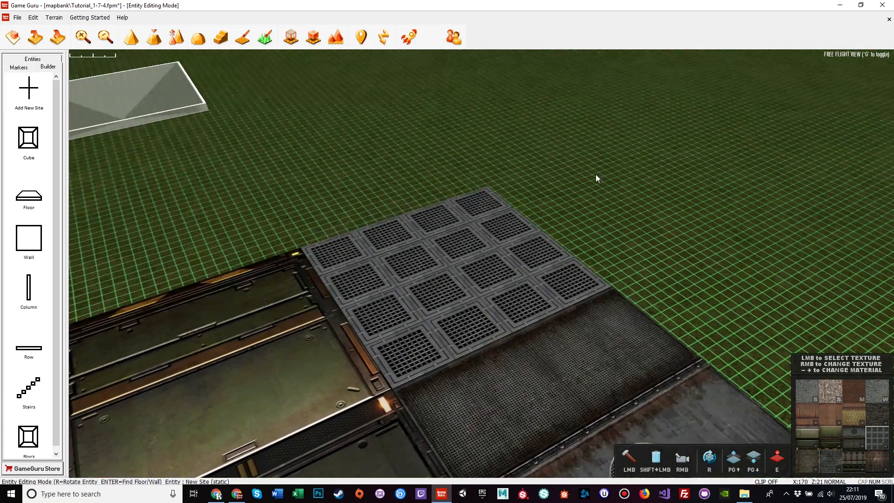
pyautogui.click(807, 461)
pyautogui.click(620, 210)
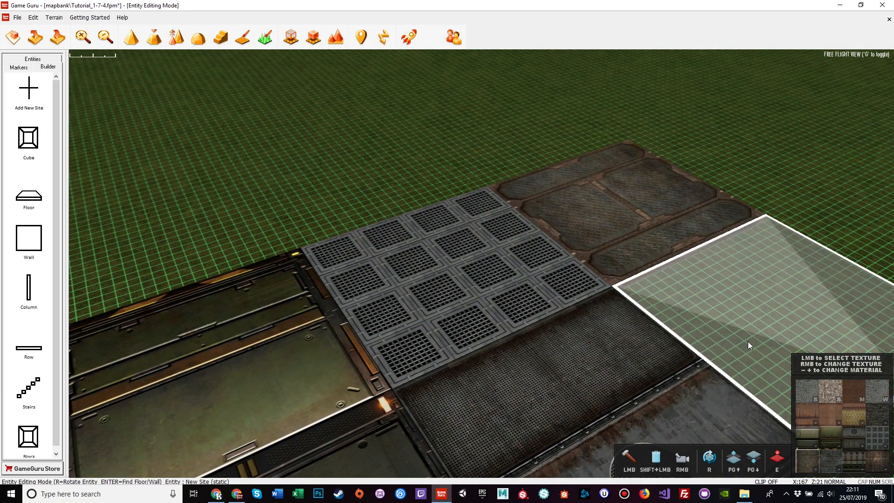
# Place floor tiles with the slotted metal grating and the machinery panel textures beside the existing metal tiles.
pyautogui.click(832, 461)
pyautogui.click(337, 177)
pyautogui.moveTo(448, 279); pyautogui.dragTo(643, 243, button='right')
pyautogui.click(644, 243)
pyautogui.click(857, 461)
pyautogui.moveTo(857, 462); pyautogui.dragTo(134, 136, button='right')
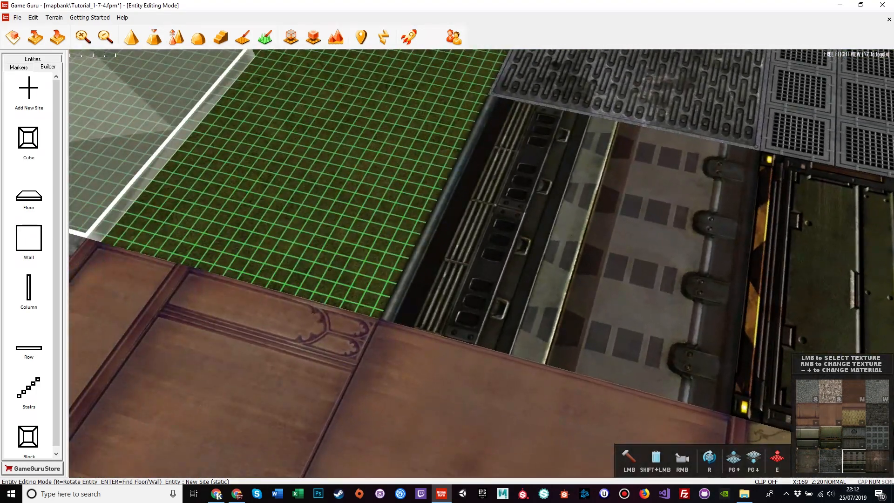
# Place a floor tile with the last texture, worn dark metal, next to the machinery panel tile.
pyautogui.click(882, 467)
pyautogui.moveTo(882, 468); pyautogui.dragTo(331, 194, button='right')
pyautogui.moveTo(579, 280); pyautogui.dragTo(131, 140, button='right')
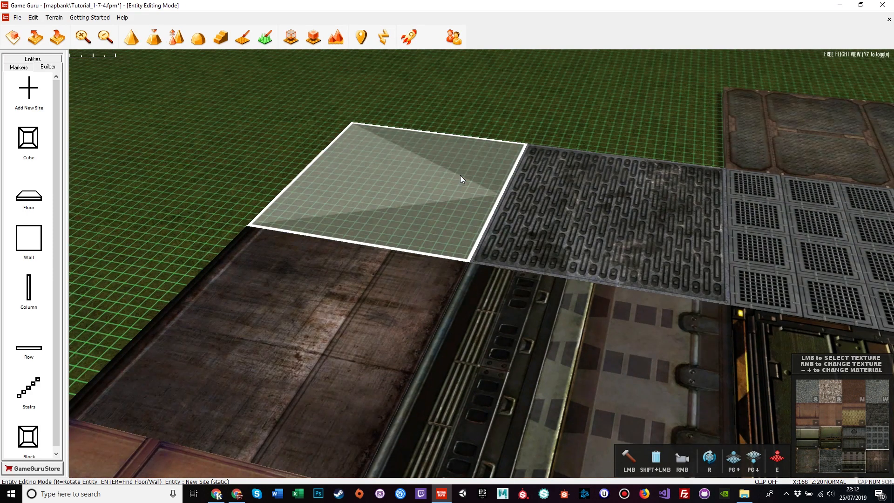
pyautogui.scroll(-10, 461, 175)
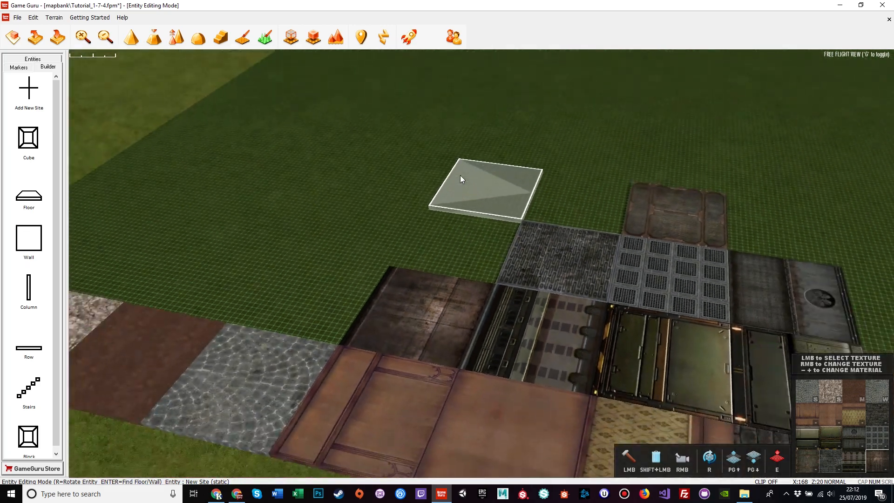
pyautogui.moveTo(406, 186); pyautogui.dragTo(140, 87, button='right')
pyautogui.moveTo(140, 140); pyautogui.dragTo(219, 93, button='right')
pyautogui.moveTo(452, 200); pyautogui.dragTo(414, 204, button='right')
pyautogui.scroll(-3, 603, 265)
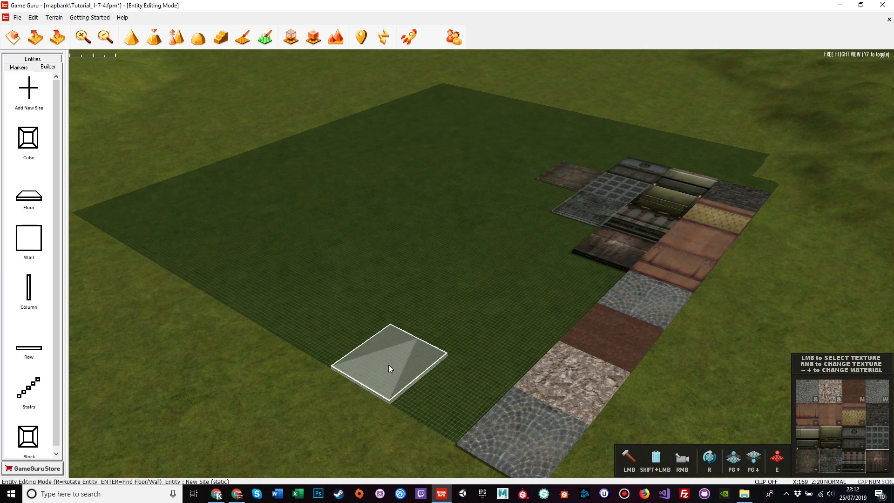
# Leave site editing and delete the whole sample structure of textured floor tiles.
pyautogui.rightClick(375, 258)
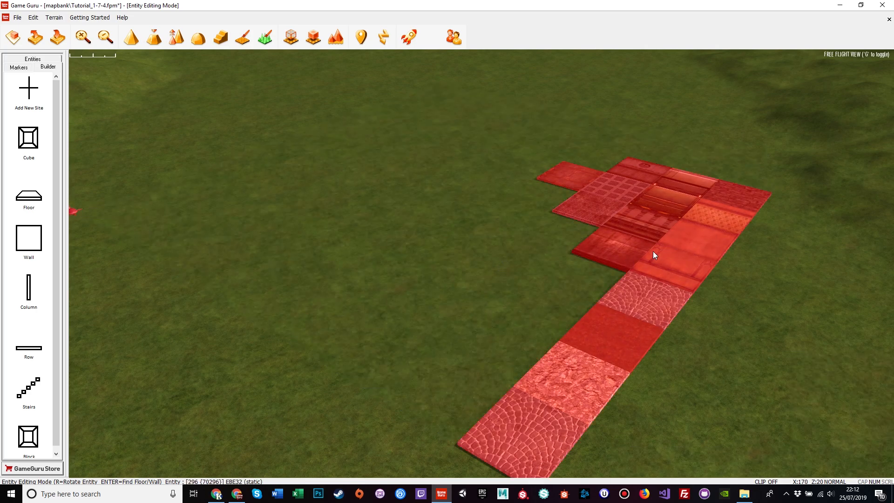
pyautogui.click(666, 241)
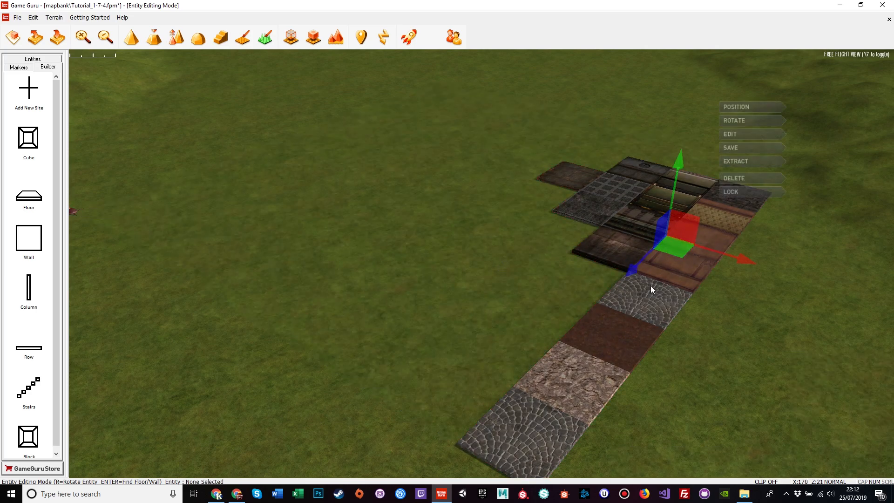
pyautogui.click(733, 177)
# Place a fresh building site on the cleared grassland.
pyautogui.click(28, 91)
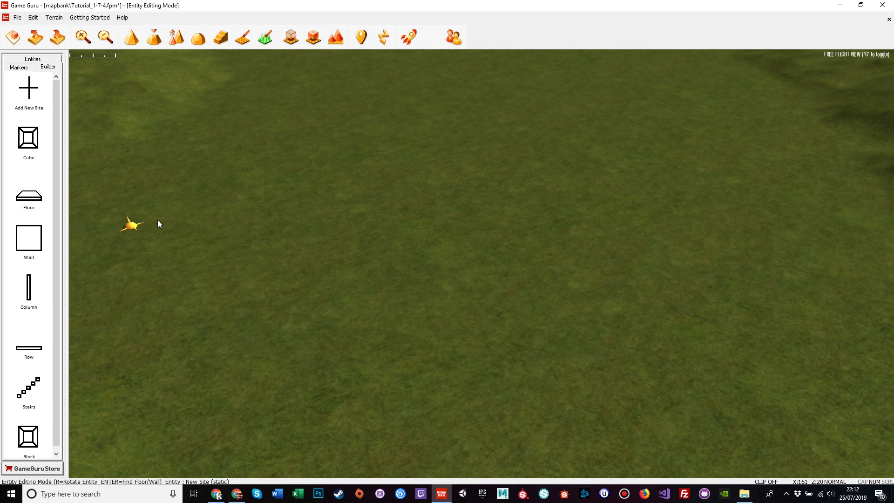
pyautogui.click(214, 235)
pyautogui.moveTo(481, 289); pyautogui.dragTo(454, 244, button='right')
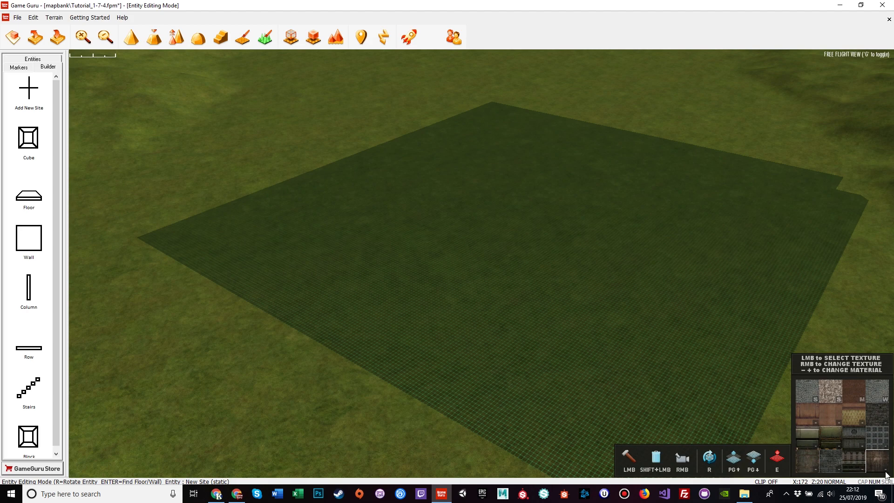
# Lay a large L-shaped floor of square-grate metal tiles across the middle of the building grid.
pyautogui.click(880, 442)
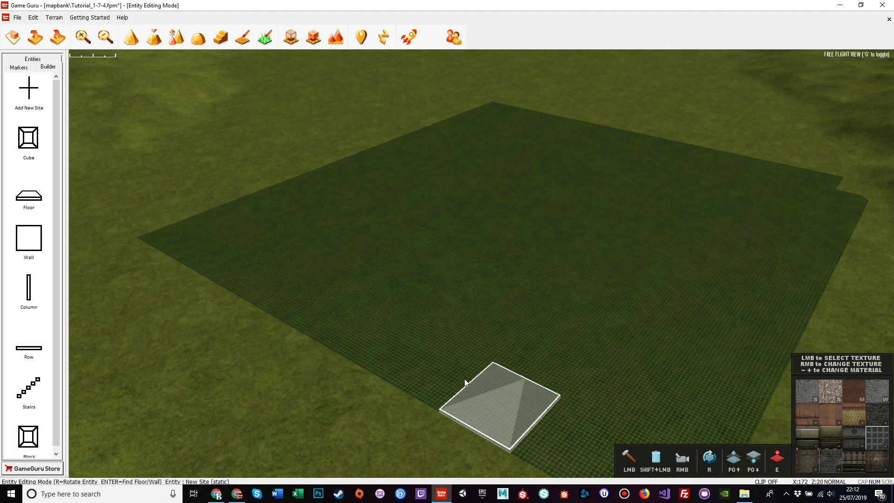
pyautogui.moveTo(391, 297)
pyautogui.mouseDown()
pyautogui.moveTo(461, 241)
pyautogui.moveTo(504, 252)
pyautogui.moveTo(414, 212)
pyautogui.moveTo(496, 194)
pyautogui.moveTo(452, 192)
pyautogui.mouseUp()
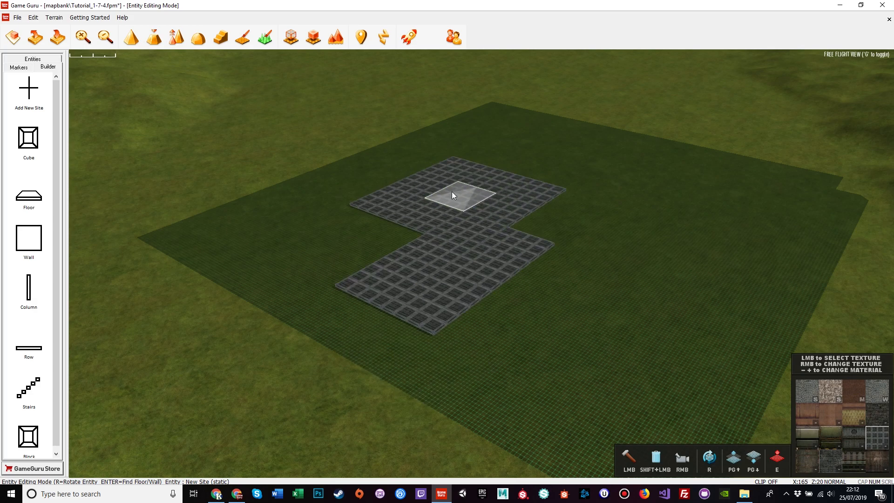
pyautogui.scroll(3, 455, 242)
pyautogui.moveTo(538, 259); pyautogui.dragTo(634, 259)
pyautogui.press('w')
pyautogui.moveTo(454, 364); pyautogui.dragTo(540, 362, button='right')
pyautogui.press('s')
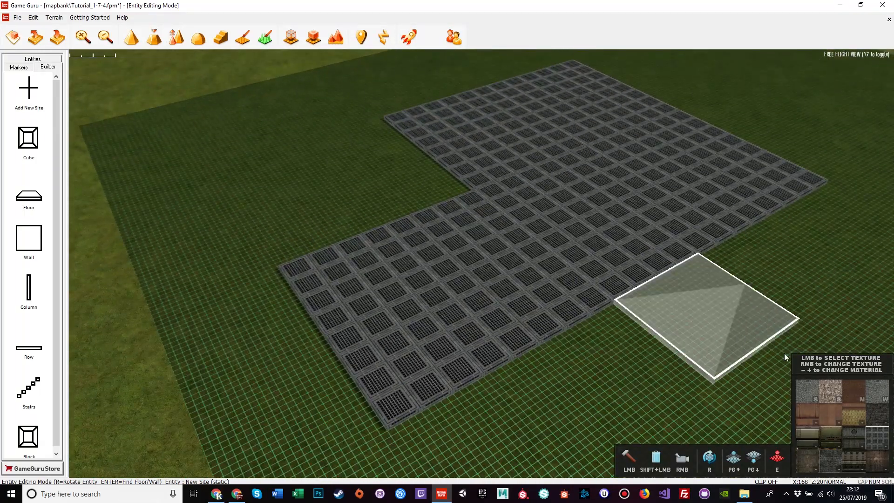
# Choose the green metal panel texture and the Wall part, and rotate the wall piece to line up with the floor's edge.
pyautogui.click(834, 438)
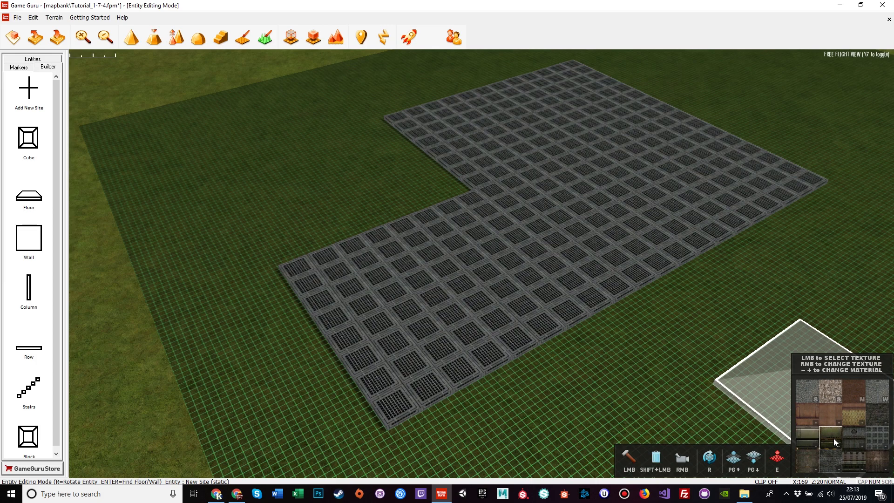
pyautogui.moveTo(622, 294); pyautogui.dragTo(5, 199, button='right')
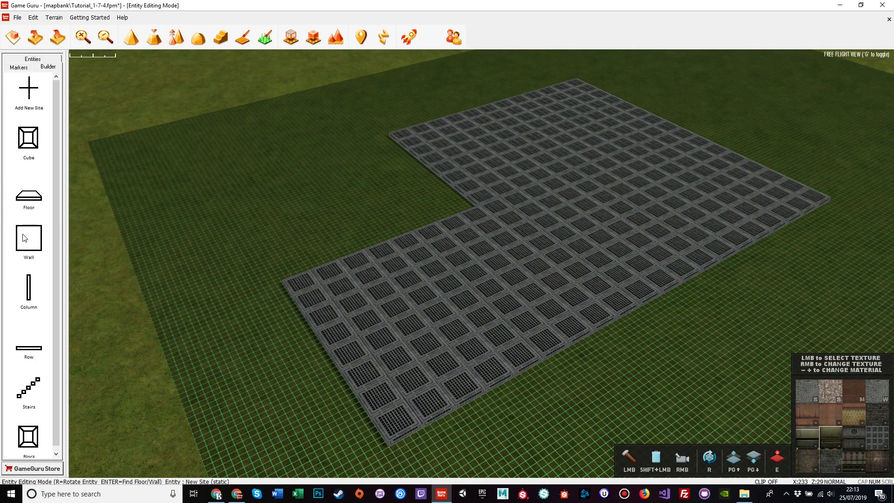
pyautogui.click(26, 247)
pyautogui.moveTo(498, 228); pyautogui.dragTo(381, 223, button='right')
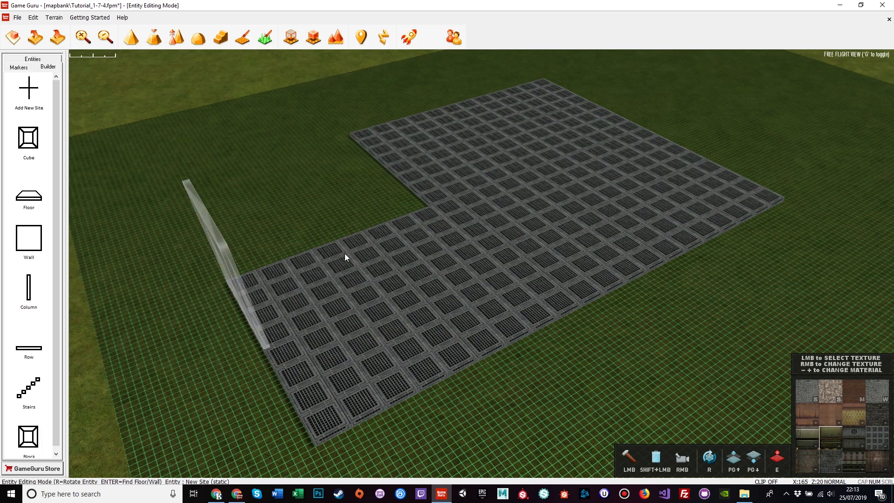
pyautogui.press('r')
pyautogui.press('r')
pyautogui.press('r')
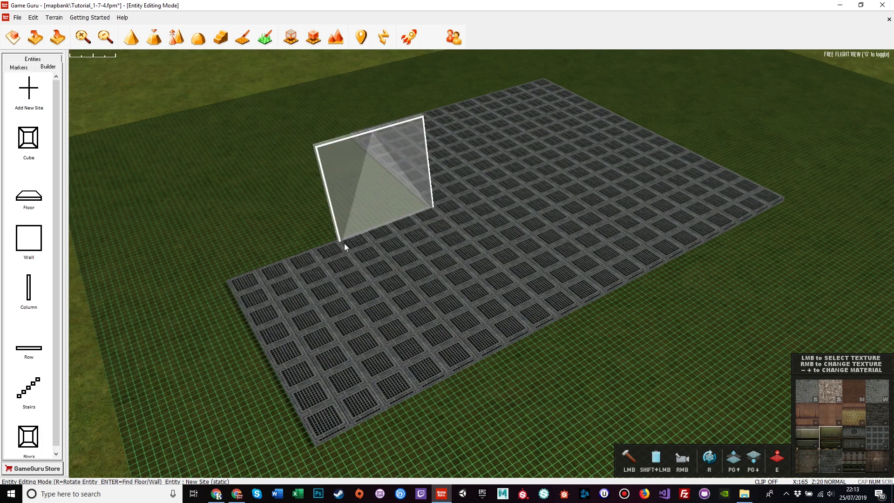
pyautogui.press('r')
pyautogui.press('r')
pyautogui.press('r')
pyautogui.press('r')
pyautogui.press('r')
pyautogui.press('r')
# Place three green metal panel walls side by side along the far edge of the grate floor.
pyautogui.moveTo(345, 243); pyautogui.dragTo(454, 254, button='right')
pyautogui.press('w')
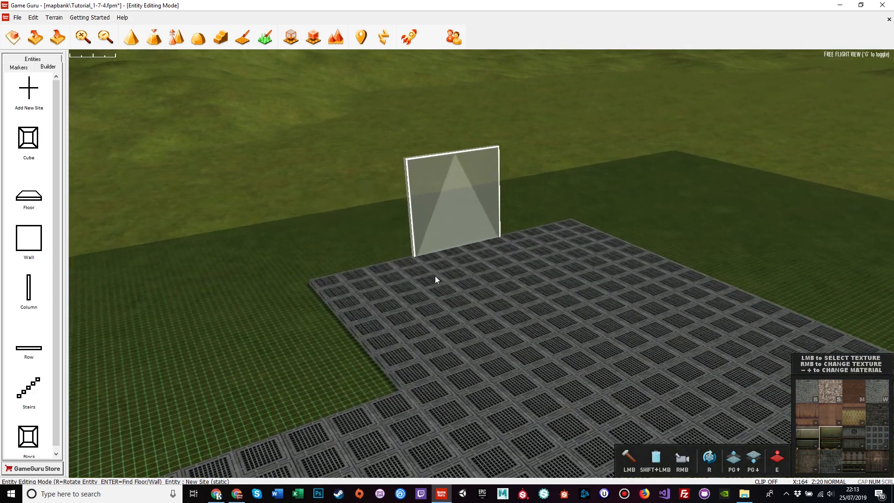
pyautogui.click(385, 274)
pyautogui.click(455, 256)
pyautogui.click(521, 240)
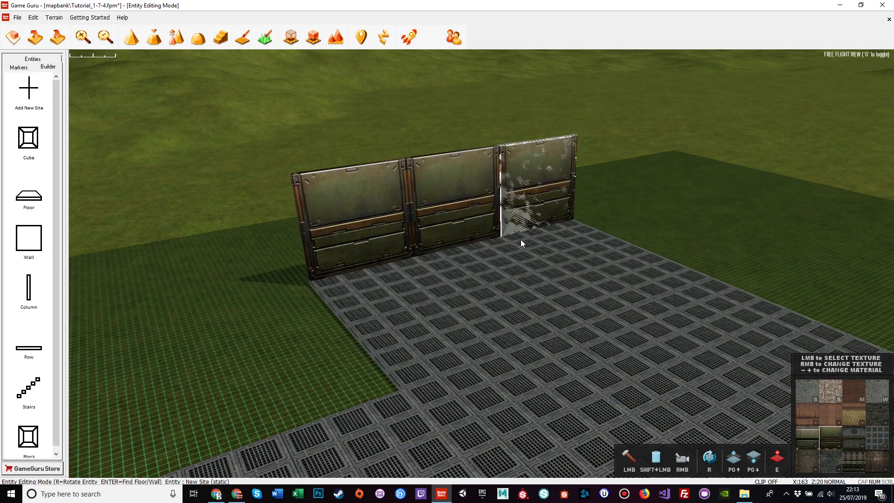
# Continue the green metal panel walls from the far corner along the long side and around the floor's outer edges.
pyautogui.click(609, 248)
pyautogui.click(670, 271)
pyautogui.click(684, 300)
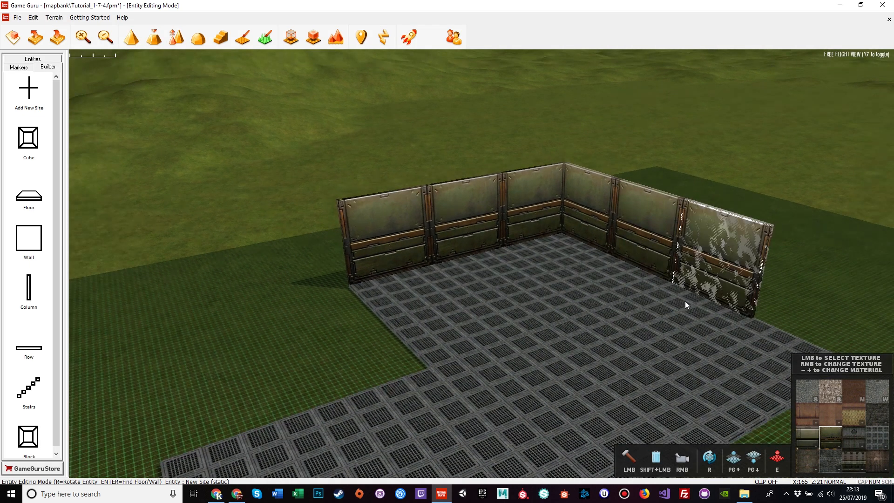
pyautogui.click(727, 344)
pyautogui.click(727, 345)
pyautogui.click(681, 382)
pyautogui.moveTo(644, 402); pyautogui.dragTo(617, 385, button='right')
pyautogui.click(565, 358)
pyautogui.click(647, 376)
pyautogui.scroll(-3, 648, 374)
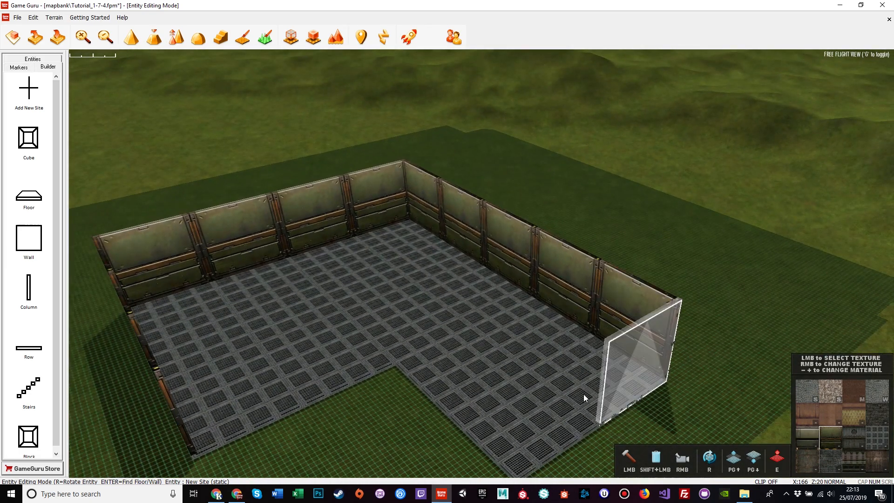
# Close the ground-floor outline with green panel walls across the open end and along the inner corner of the L.
pyautogui.click(582, 397)
pyautogui.click(489, 410)
pyautogui.click(461, 396)
pyautogui.click(414, 358)
pyautogui.click(347, 352)
pyautogui.click(268, 394)
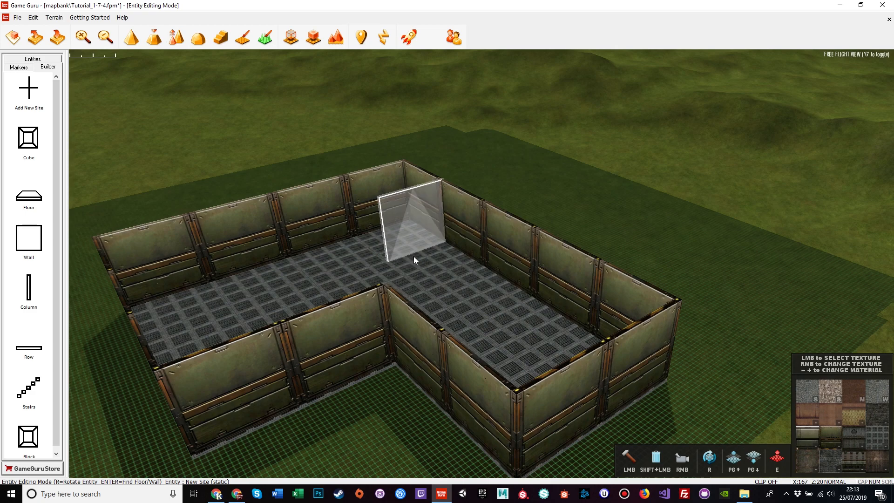
# Raise the building level by one and place light metal panel walls on top of the back wall.
pyautogui.moveTo(355, 291); pyautogui.dragTo(506, 279, button='right')
pyautogui.press('w')
pyautogui.press('s')
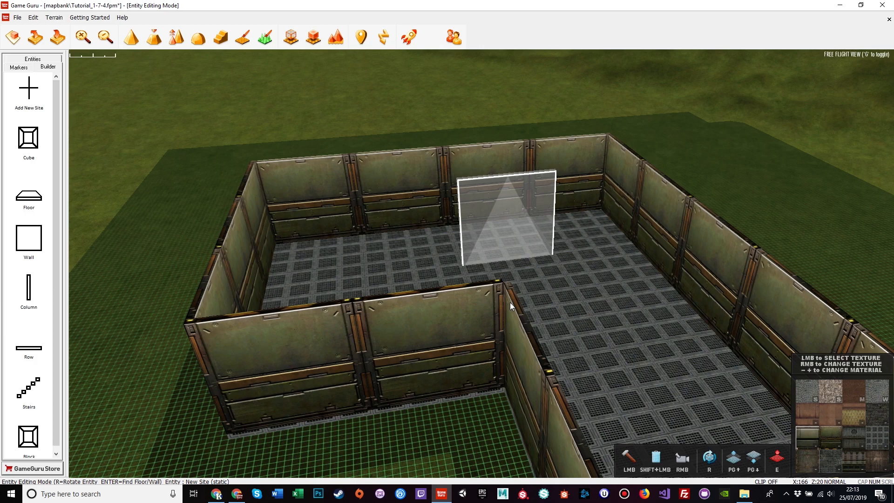
pyautogui.press('pageup')
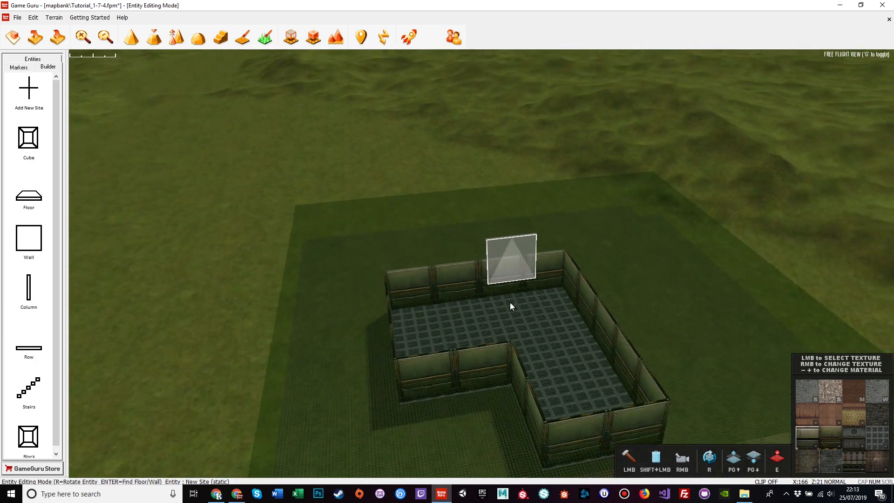
pyautogui.moveTo(505, 321); pyautogui.dragTo(557, 300, button='right')
pyautogui.press('w')
pyautogui.press('a')
pyautogui.press('w')
pyautogui.press('s')
pyautogui.moveTo(435, 248)
pyautogui.mouseDown()
pyautogui.moveTo(416, 230)
pyautogui.moveTo(326, 259)
pyautogui.moveTo(167, 287)
pyautogui.mouseUp()
pyautogui.press('s')
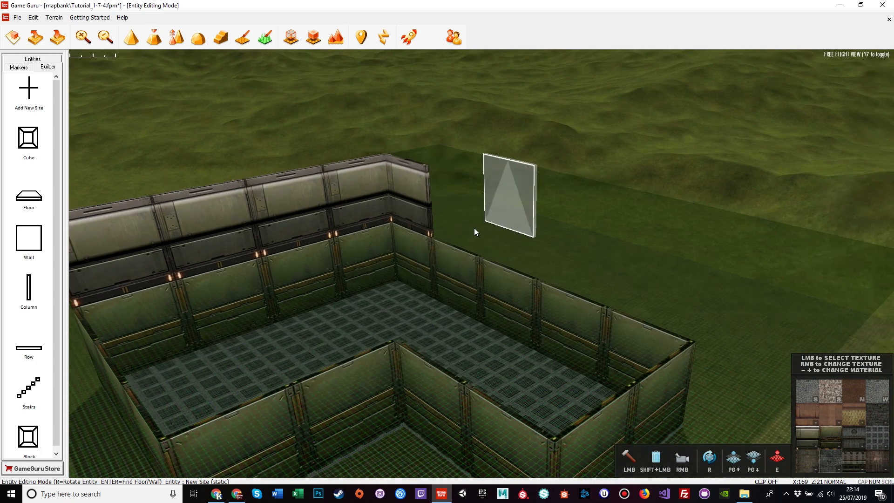
# Extend the upper row of light metal panel walls along the adjoining long side and around the end.
pyautogui.moveTo(445, 244); pyautogui.dragTo(622, 339)
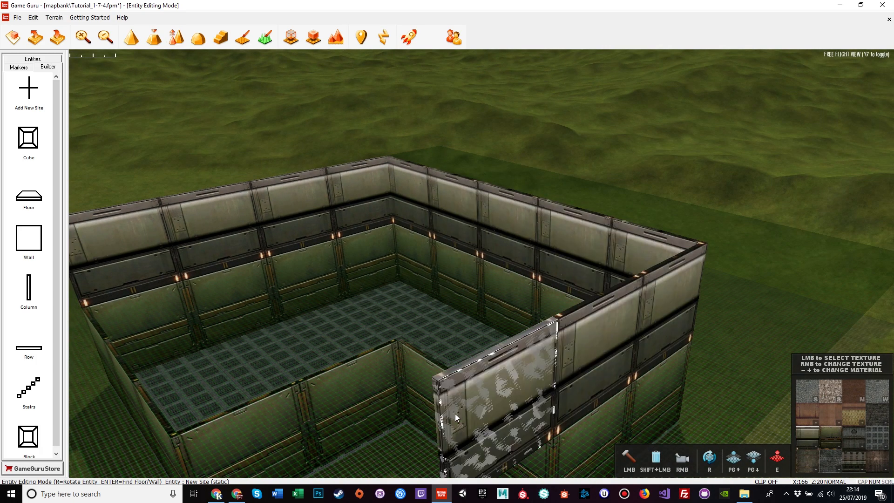
pyautogui.press('s')
pyautogui.press('a')
pyautogui.moveTo(619, 357); pyautogui.dragTo(658, 385, button='right')
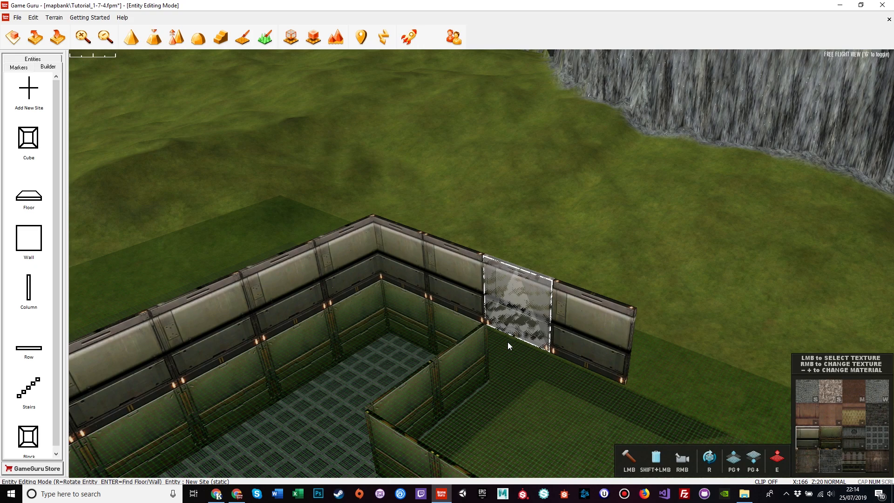
# Delete the two surplus upper wall panels that stick out past the building's corner.
pyautogui.keyDown('shift'); pyautogui.click(509, 342); pyautogui.keyUp('shift')
pyautogui.keyDown('shift'); pyautogui.click(576, 376); pyautogui.keyUp('shift')
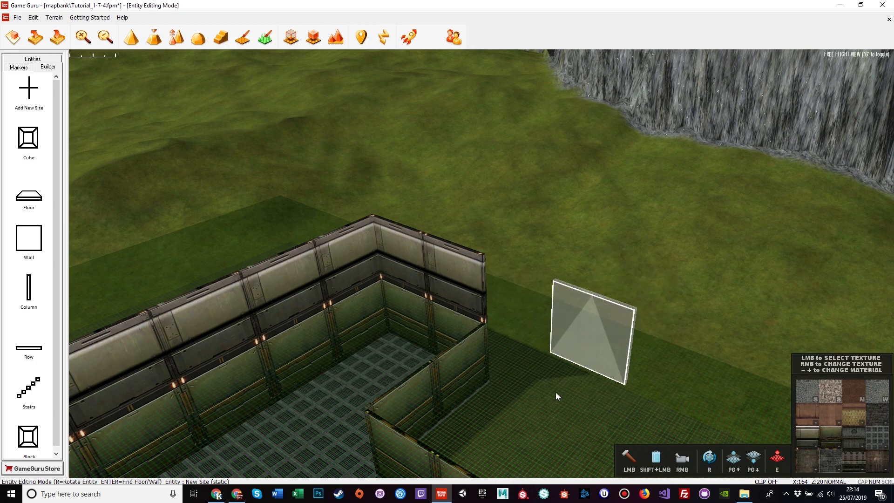
pyautogui.scroll(5, 559, 387)
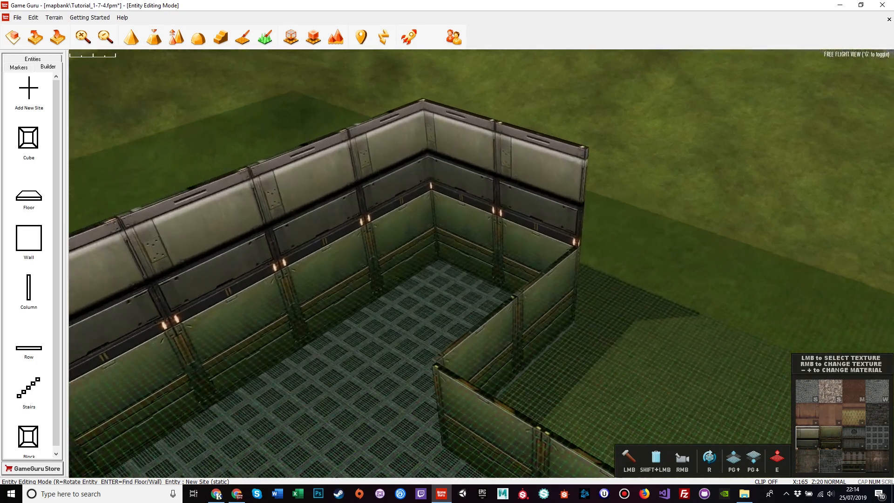
pyautogui.scroll(-2, 613, 397)
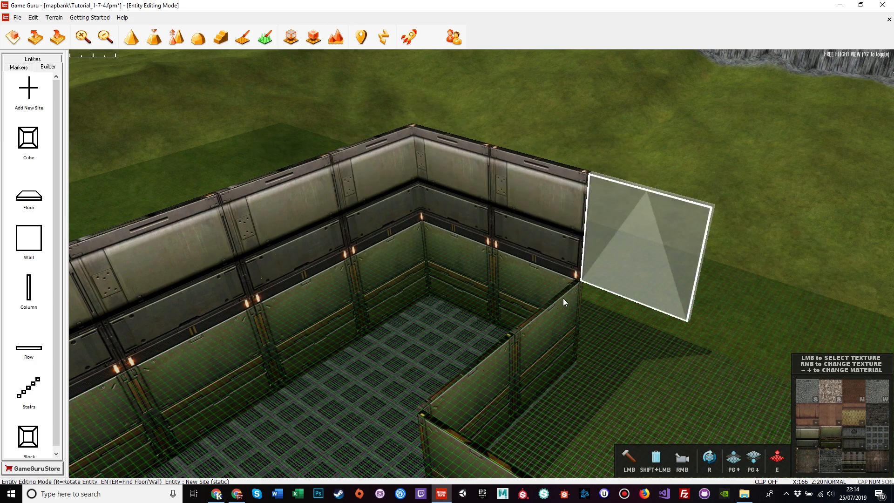
# Remove the outermost upper panel on the short end and place the light metal panels there again.
pyautogui.click(804, 438)
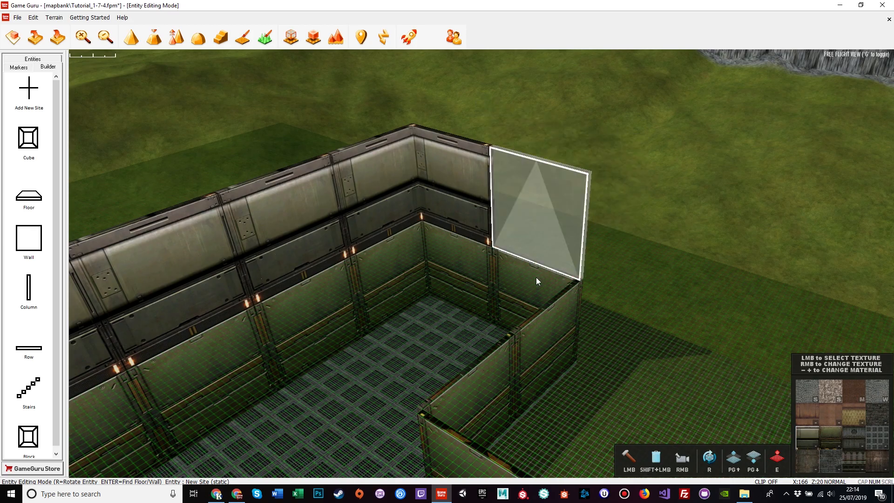
pyautogui.keyDown('shift'); pyautogui.click(536, 277); pyautogui.keyUp('shift')
pyautogui.click(463, 245)
pyautogui.click(519, 264)
# Complete the upper row of light metal panel walls along the inner corner and remaining open edges.
pyautogui.moveTo(566, 299); pyautogui.dragTo(642, 308, button='right')
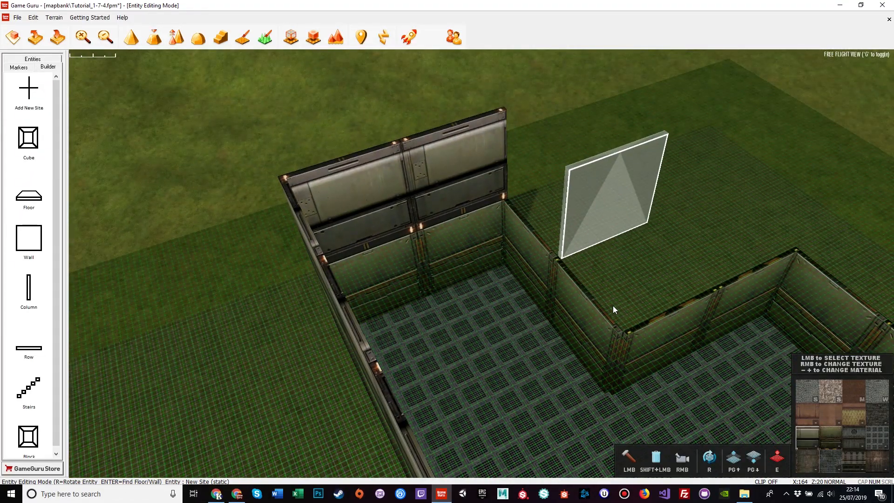
pyautogui.click(585, 305)
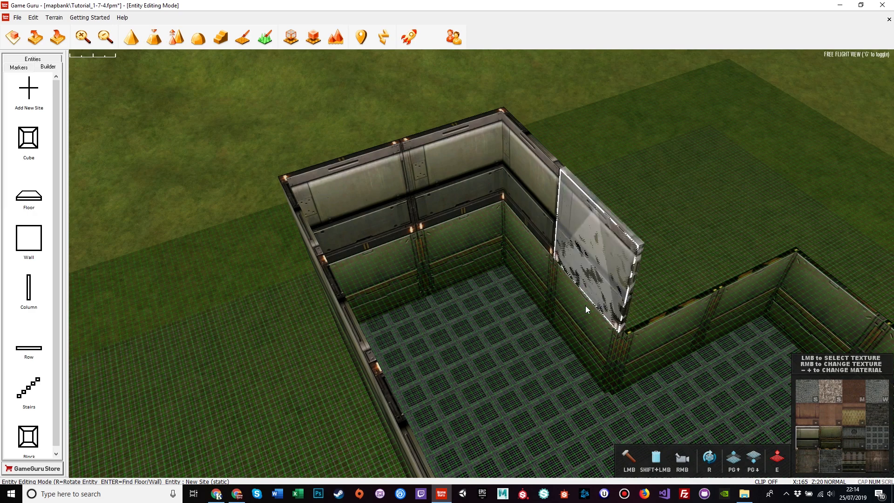
pyautogui.press('d')
pyautogui.press('s')
pyautogui.moveTo(452, 332)
pyautogui.mouseDown()
pyautogui.moveTo(530, 302)
pyautogui.moveTo(553, 312)
pyautogui.moveTo(601, 368)
pyautogui.moveTo(659, 405)
pyautogui.moveTo(637, 406)
pyautogui.mouseUp()
pyautogui.press('s')
pyautogui.press('a')
pyautogui.moveTo(406, 348); pyautogui.dragTo(526, 296, button='right')
pyautogui.press('w')
pyautogui.press('w')
pyautogui.press('s')
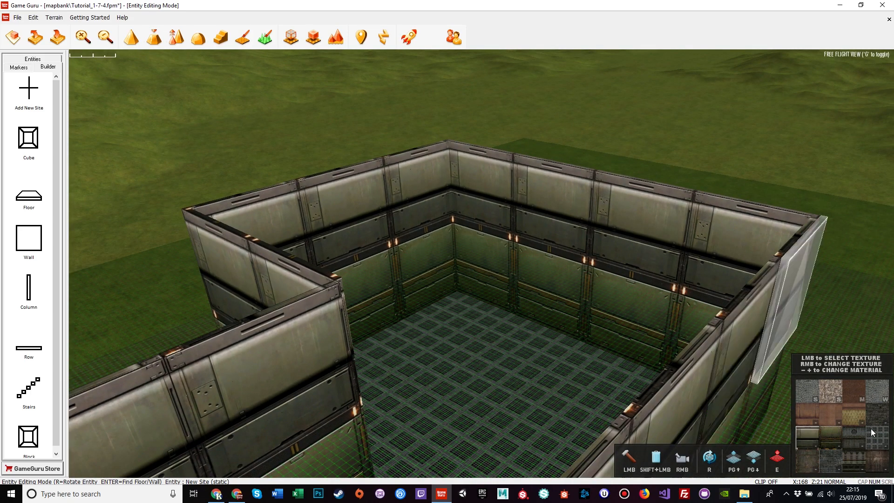
# Cover the top of the walls with a roof of dark metal floor tiles, one level higher.
pyautogui.click(831, 458)
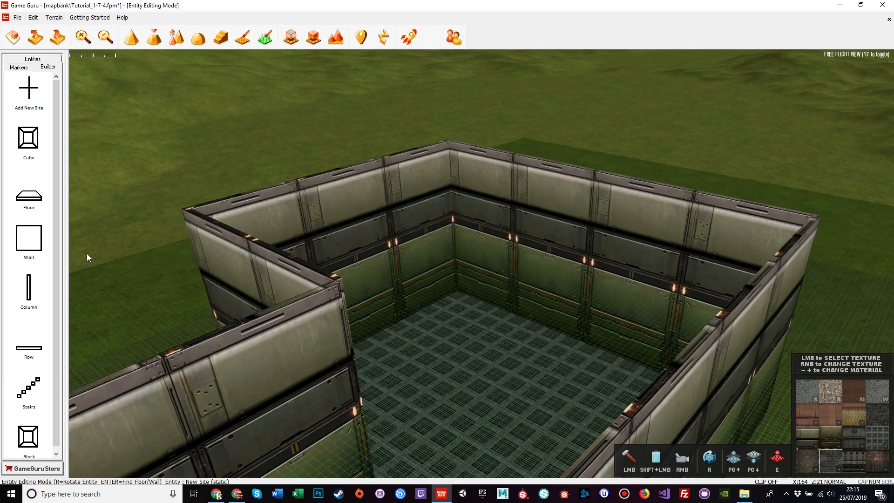
pyautogui.click(23, 195)
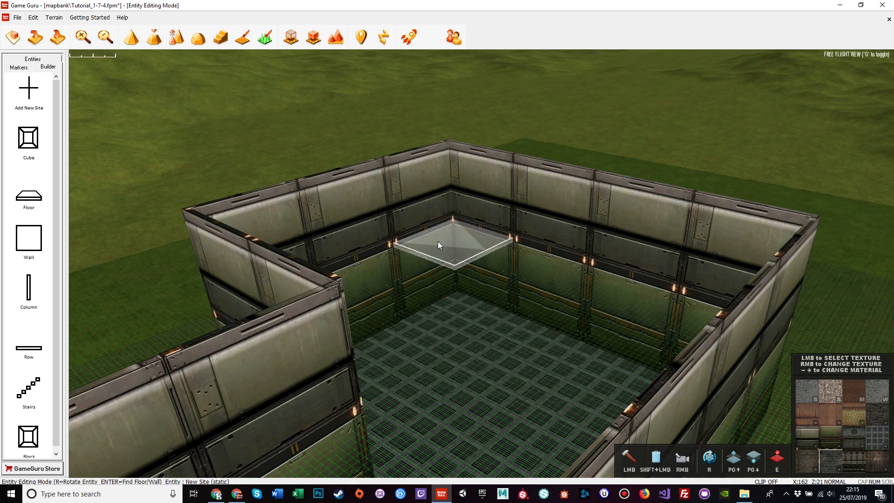
pyautogui.press('pageup')
pyautogui.press('s')
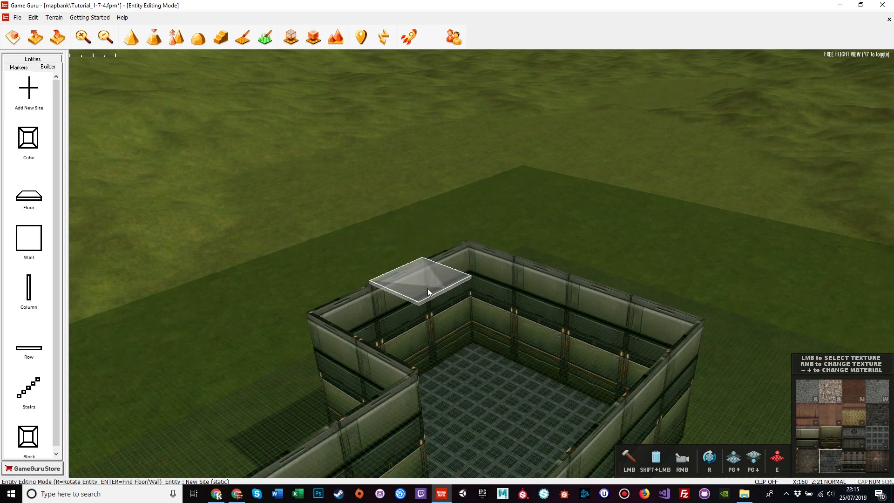
pyautogui.moveTo(401, 329)
pyautogui.mouseDown()
pyautogui.moveTo(430, 283)
pyautogui.moveTo(446, 340)
pyautogui.moveTo(585, 323)
pyautogui.moveTo(583, 414)
pyautogui.moveTo(478, 406)
pyautogui.moveTo(392, 442)
pyautogui.moveTo(457, 441)
pyautogui.mouseUp()
pyautogui.press('s')
pyautogui.press('s')
# Inspect the roofed building's exterior walls and roof from ground level and from above.
pyautogui.moveTo(458, 441)
pyautogui.mouseDown(button='right')
pyautogui.moveTo(461, 480)
pyautogui.moveTo(496, 404)
pyautogui.mouseUp(button='right')
pyautogui.press('w')
pyautogui.press('s')
pyautogui.press('s')
pyautogui.press('w')
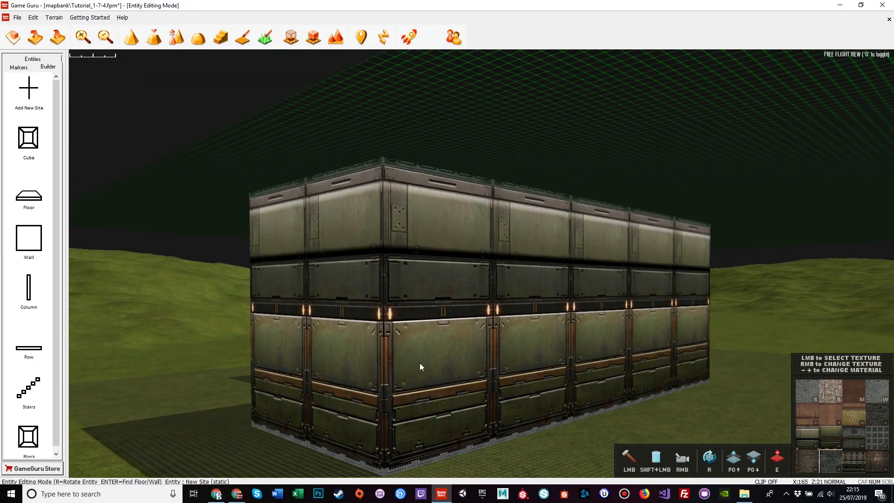
pyautogui.moveTo(551, 343); pyautogui.dragTo(834, 474, button='right')
pyautogui.press('w')
pyautogui.press('w')
pyautogui.press('s')
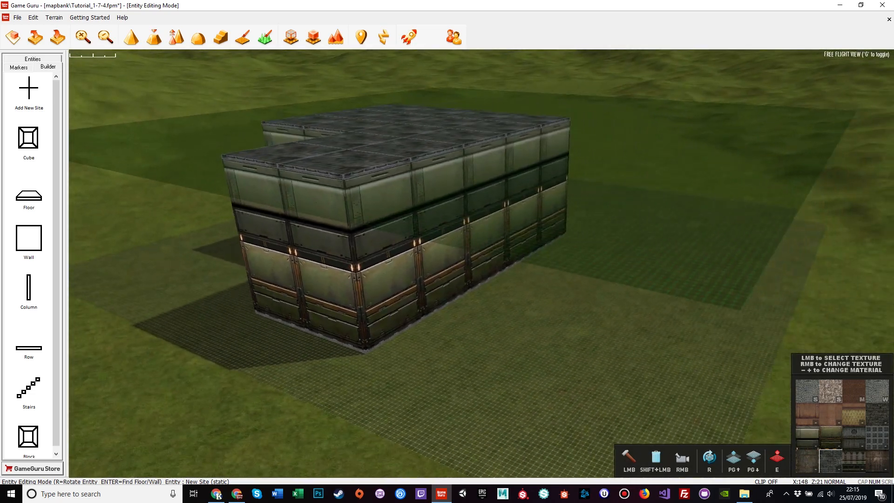
# Return to ground level and place a freestanding green metal panel wall on the grass beside the building.
pyautogui.click(879, 464)
pyautogui.scroll(5, 492, 362)
pyautogui.moveTo(495, 363); pyautogui.dragTo(531, 364, button='right')
pyautogui.press('w')
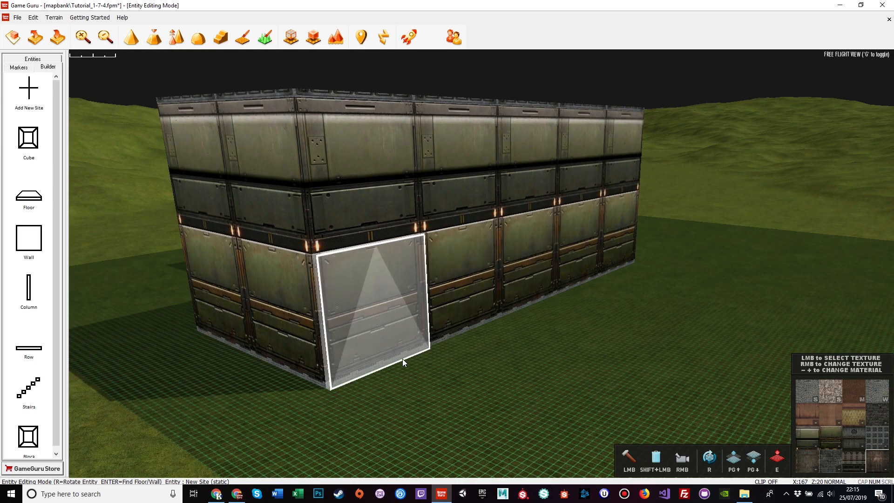
pyautogui.click(833, 436)
pyautogui.press('d')
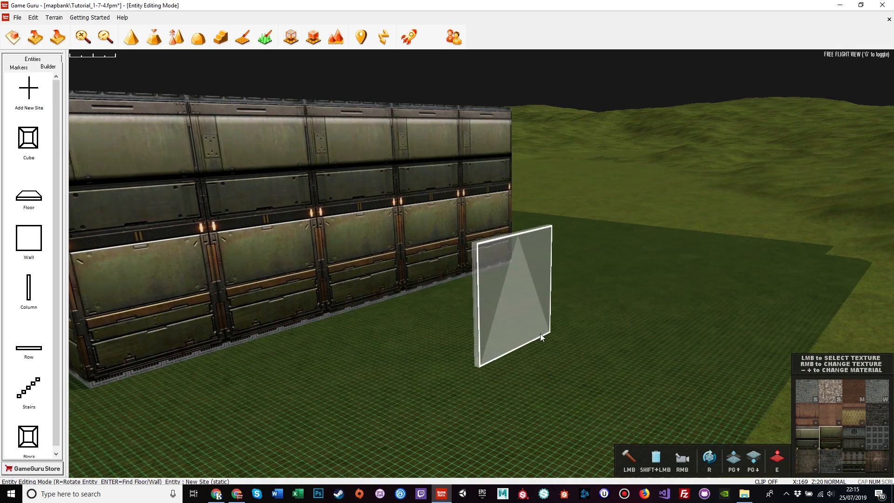
pyautogui.click(557, 303)
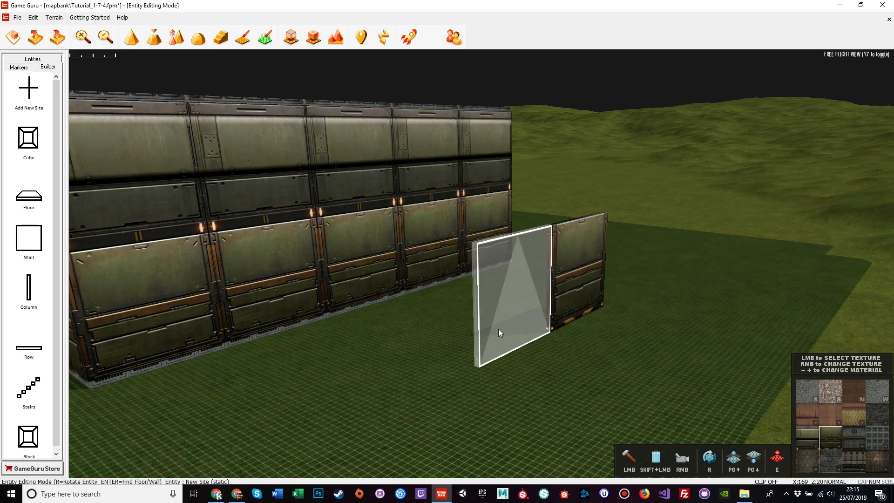
# Rotate the wall piece and cover the freestanding wall's near face with the rusty framed diamond-plate texture.
pyautogui.press('r')
pyautogui.press('r')
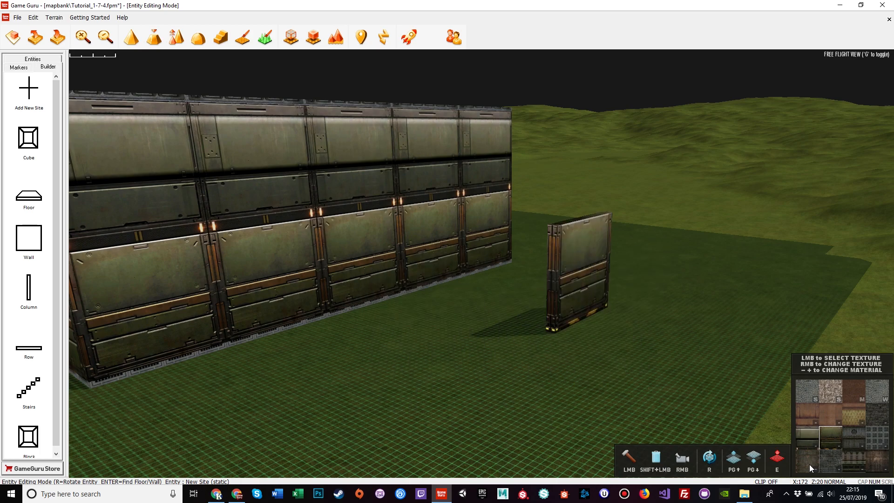
pyautogui.click(655, 331)
pyautogui.click(818, 455)
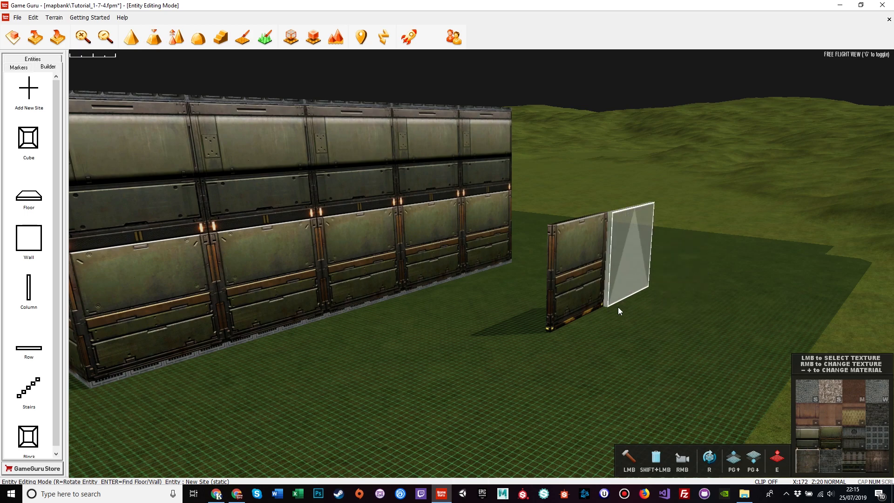
pyautogui.click(615, 320)
pyautogui.press('d')
# Change the freestanding wall's near face to the stained brown metal texture.
pyautogui.moveTo(747, 272); pyautogui.dragTo(730, 234, button='right')
pyautogui.press('w')
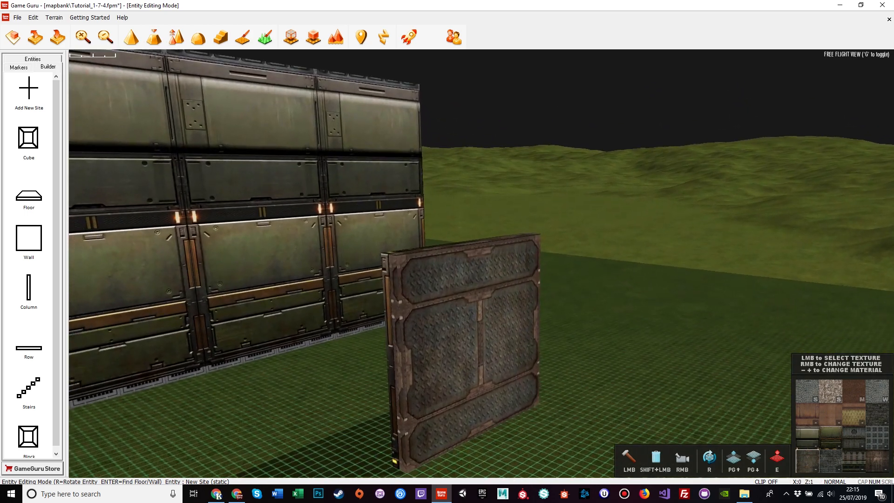
pyautogui.click(874, 457)
pyautogui.click(532, 434)
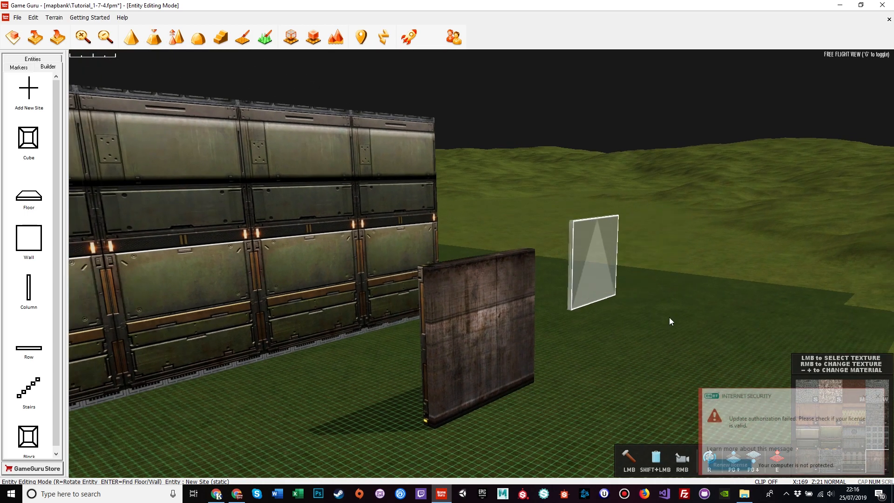
# Cover the outer face of the building's long ground-floor wall with stained brown metal panels.
pyautogui.moveTo(669, 319); pyautogui.dragTo(467, 303, button='right')
pyautogui.press('a')
pyautogui.press('d')
pyautogui.moveTo(478, 297)
pyautogui.mouseDown()
pyautogui.moveTo(305, 376)
pyautogui.moveTo(185, 406)
pyautogui.mouseUp()
pyautogui.press('a')
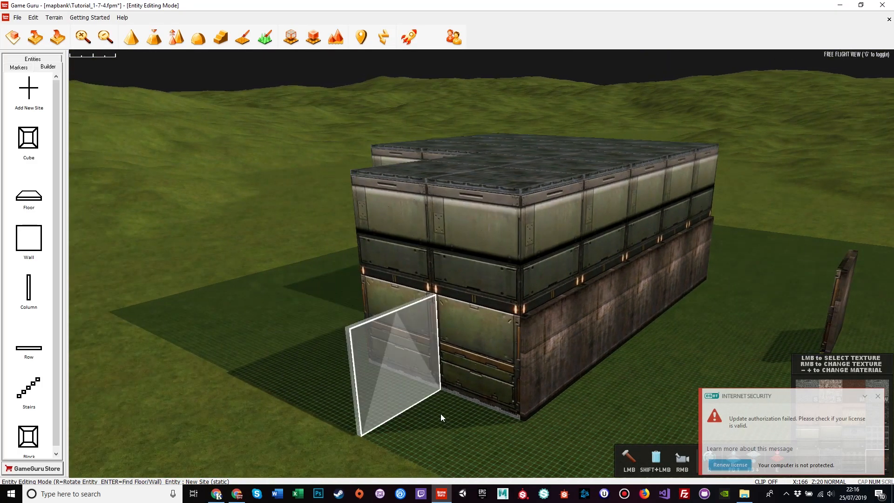
# Apply the stained brown metal wall panels to the ground floor at the building's short end.
pyautogui.moveTo(463, 415); pyautogui.dragTo(404, 375)
pyautogui.press('w')
pyautogui.moveTo(463, 384); pyautogui.dragTo(442, 376, button='right')
pyautogui.press('s')
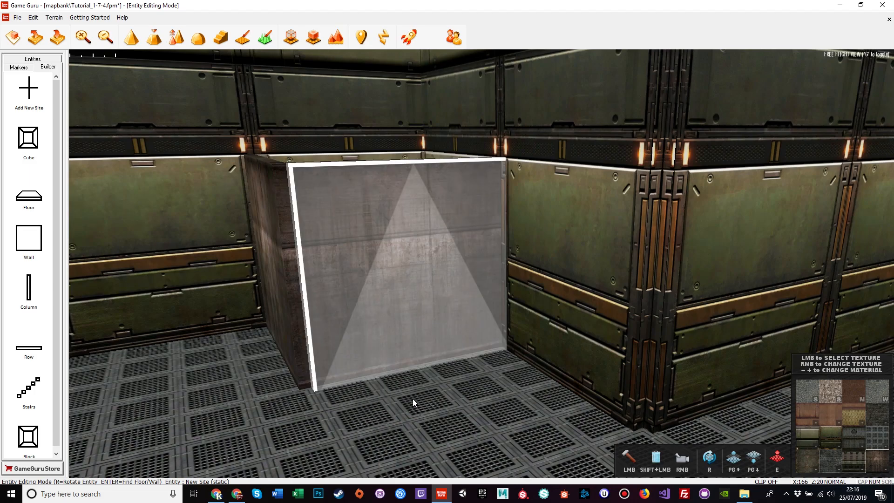
# Place stained brown metal wall panels beside the inner corner of the ground-floor interior.
pyautogui.click(413, 398)
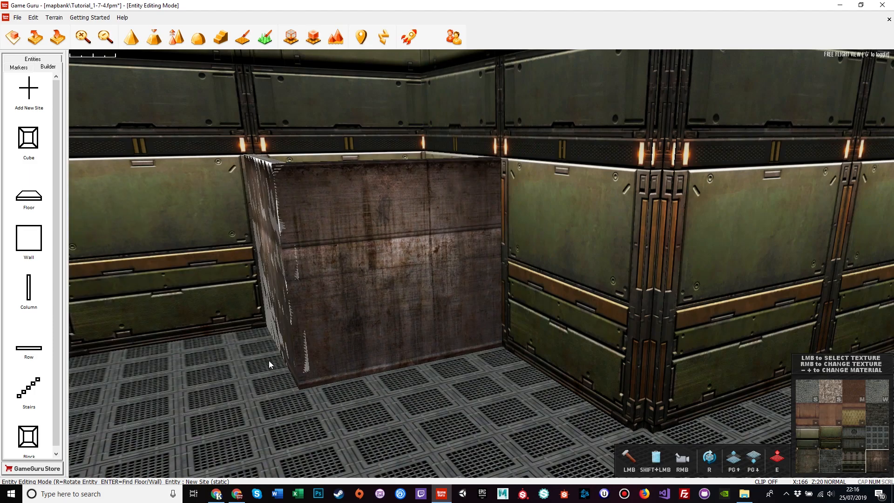
pyautogui.click(305, 361)
pyautogui.moveTo(348, 392); pyautogui.dragTo(384, 383, button='right')
pyautogui.moveTo(419, 357); pyautogui.dragTo(359, 377, button='right')
# Cover both ground-floor walls of the building's L-shaped recess with the stained brown metal texture.
pyautogui.press('a')
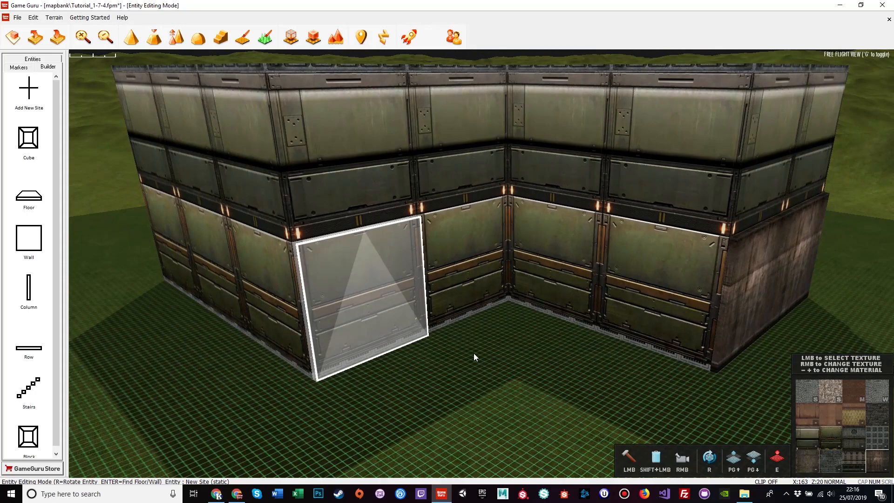
pyautogui.click(595, 369)
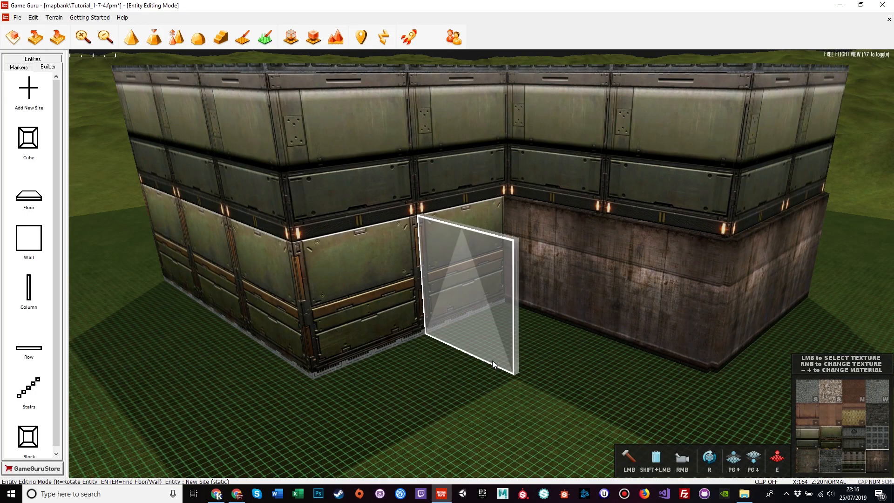
pyautogui.click(493, 360)
pyautogui.click(422, 381)
# Cover the ground-floor end wall next to the recess with stained brown metal panels.
pyautogui.press('a')
pyautogui.click(528, 370)
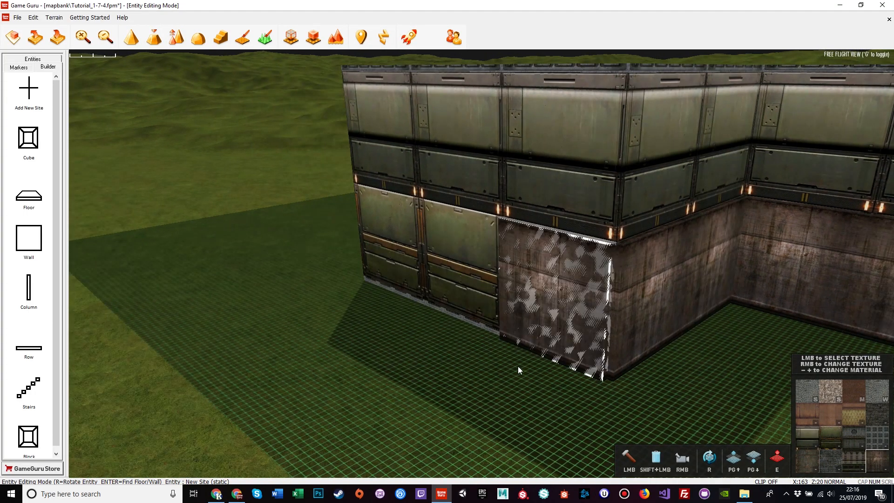
pyautogui.click(403, 325)
pyautogui.click(366, 311)
# Clad the remaining long ground-floor side of the building in stained brown metal panels.
pyautogui.press('a')
pyautogui.moveTo(367, 311); pyautogui.dragTo(530, 353, button='right')
pyautogui.press('a')
pyautogui.press('s')
pyautogui.click(509, 379)
pyautogui.click(386, 366)
pyautogui.click(326, 355)
# Raise the build level to the upper storey and cover its two long outer sides with stained brown metal panels.
pyautogui.moveTo(263, 343); pyautogui.dragTo(397, 362, button='right')
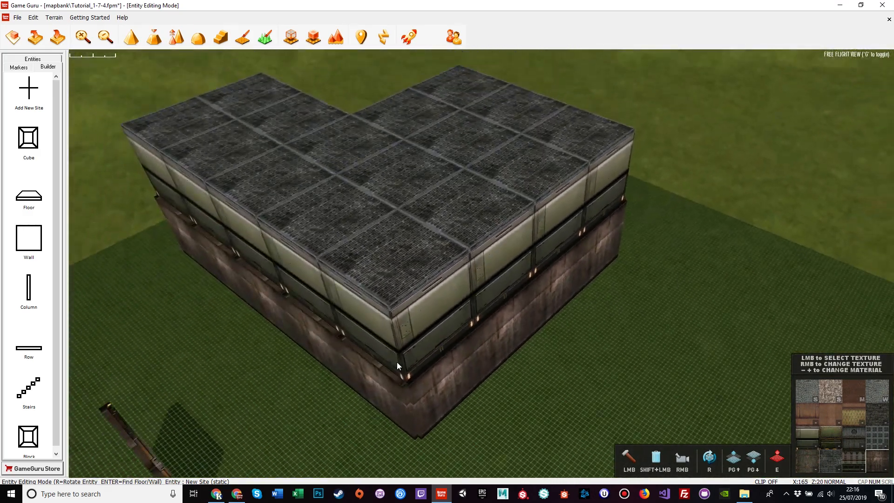
pyautogui.scroll(-5, 397, 362)
pyautogui.scroll(-3, 397, 362)
pyautogui.moveTo(422, 447); pyautogui.dragTo(476, 306, button='right')
pyautogui.press('w')
pyautogui.moveTo(526, 265); pyautogui.dragTo(584, 222, button='right')
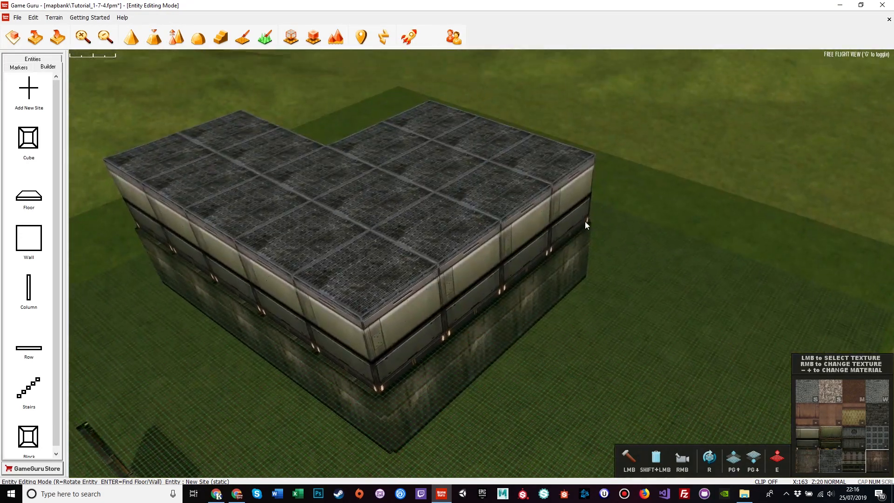
pyautogui.moveTo(592, 265); pyautogui.dragTo(466, 388)
pyautogui.press('a')
pyautogui.moveTo(599, 407)
pyautogui.mouseDown()
pyautogui.moveTo(312, 289)
pyautogui.moveTo(295, 271)
pyautogui.mouseUp()
# Cover the upper-storey end wall of the wing with stained brown metal panels.
pyautogui.moveTo(294, 271); pyautogui.dragTo(476, 302, button='right')
pyautogui.press('a')
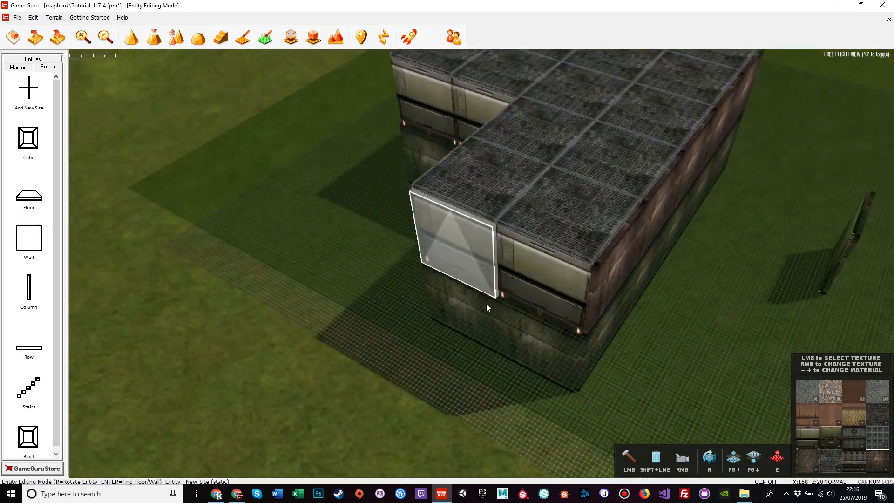
pyautogui.moveTo(520, 317); pyautogui.dragTo(466, 293)
pyautogui.moveTo(466, 293); pyautogui.dragTo(522, 293, button='right')
# Rotate the wall piece as needed and clad the upper-storey recess and remaining end wall in stained brown metal.
pyautogui.press('a')
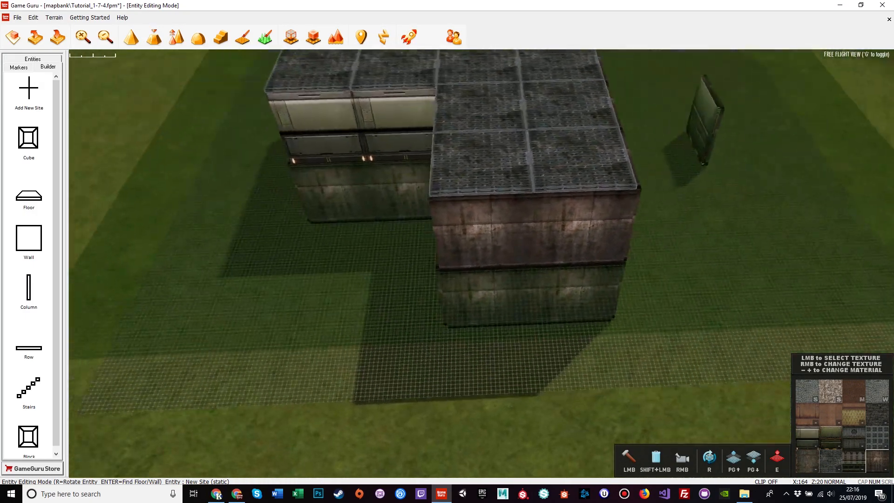
pyautogui.moveTo(354, 261); pyautogui.dragTo(395, 262, button='right')
pyautogui.press('a')
pyautogui.moveTo(484, 302)
pyautogui.mouseDown()
pyautogui.moveTo(446, 270)
pyautogui.moveTo(404, 295)
pyautogui.mouseUp()
pyautogui.press('r')
pyautogui.press('r')
pyautogui.press('a')
pyautogui.press('r')
pyautogui.moveTo(635, 313); pyautogui.dragTo(491, 237)
# Examine the upper-storey corners where the outer wall panels meet.
pyautogui.press('a')
pyautogui.moveTo(490, 237)
pyautogui.mouseDown(button='right')
pyautogui.moveTo(549, 242)
pyautogui.moveTo(582, 229)
pyautogui.moveTo(573, 260)
pyautogui.moveTo(578, 233)
pyautogui.moveTo(606, 218)
pyautogui.moveTo(601, 252)
pyautogui.moveTo(582, 247)
pyautogui.moveTo(587, 298)
pyautogui.moveTo(580, 266)
pyautogui.mouseUp(button='right')
pyautogui.press('s')
pyautogui.press('a')
pyautogui.press('w')
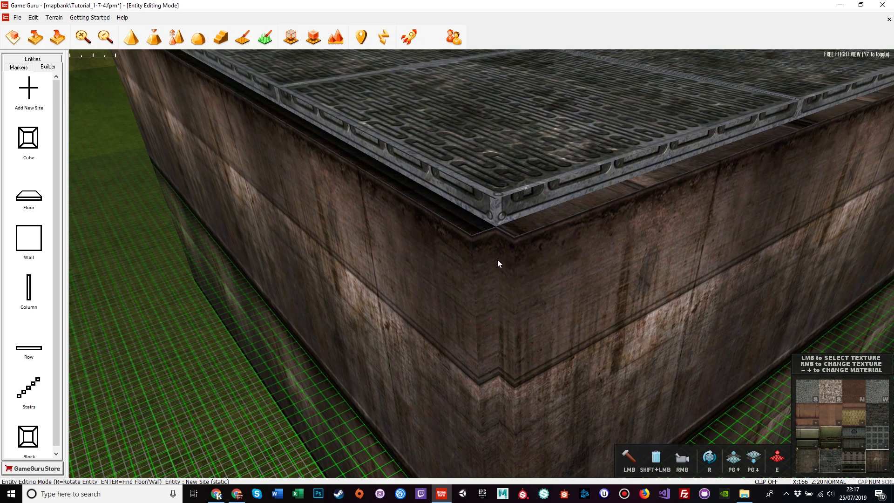
pyautogui.moveTo(510, 279); pyautogui.dragTo(556, 280, button='right')
pyautogui.press('a')
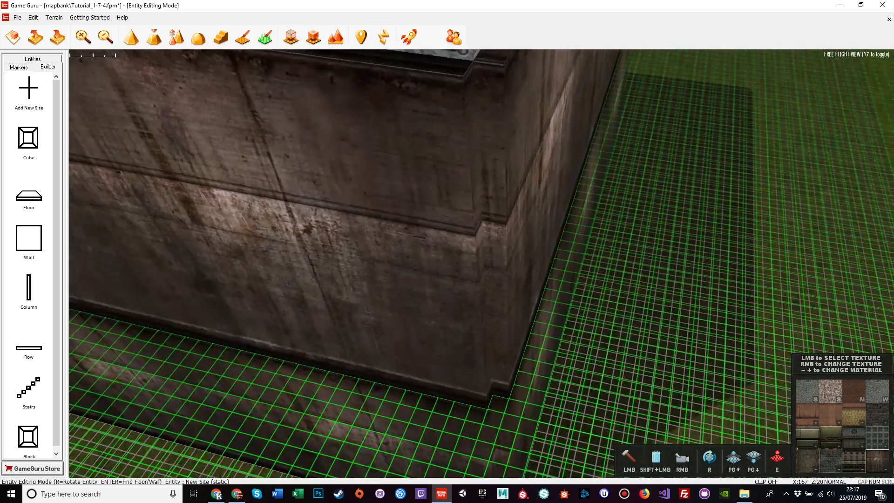
pyautogui.moveTo(478, 235); pyautogui.dragTo(471, 254, button='right')
pyautogui.press('s')
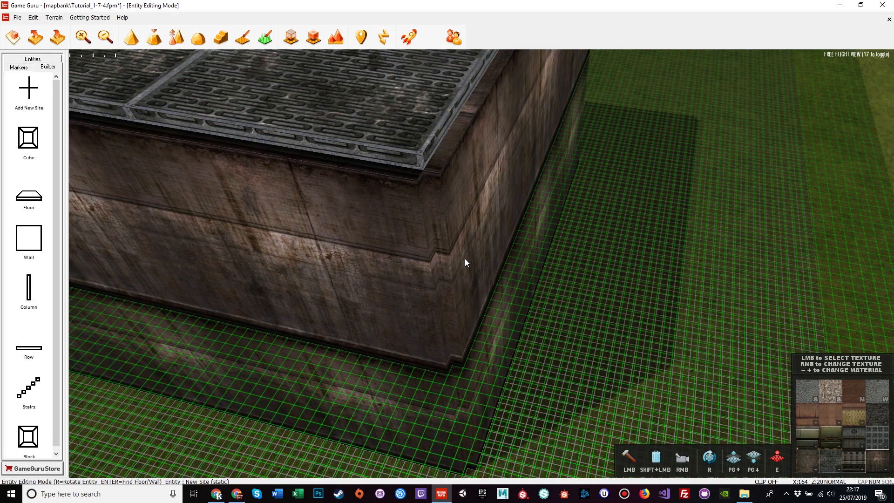
# Fill the gap at the upper-storey corner with a stained brown metal column.
pyautogui.click(29, 289)
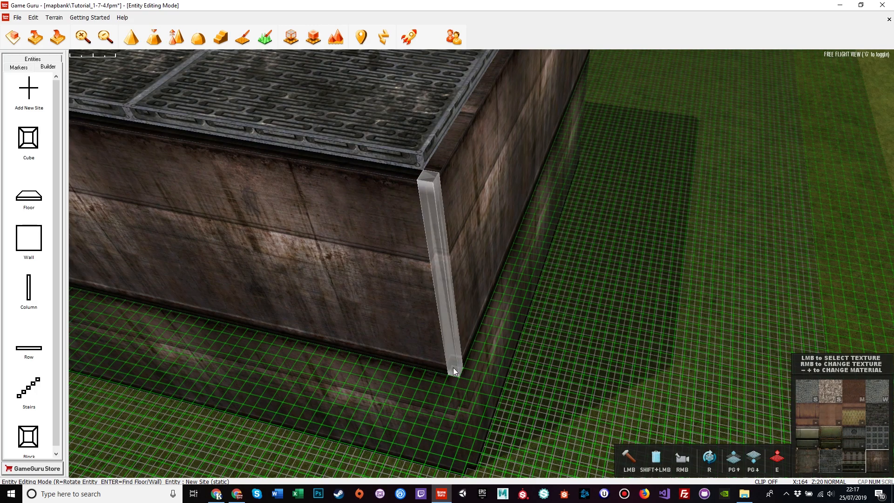
pyautogui.press('a')
pyautogui.moveTo(572, 316); pyautogui.dragTo(538, 283, button='right')
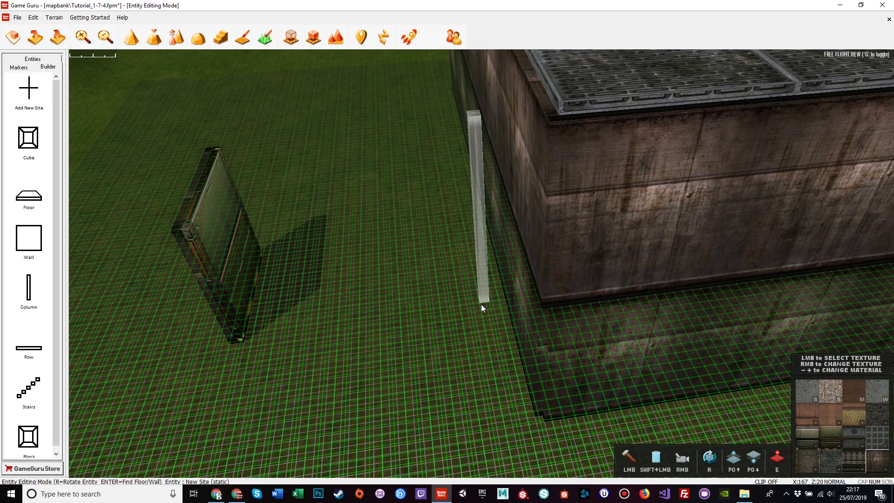
# Lower the build level to the ground floor and fill its outer corner gaps with stained brown metal columns.
pyautogui.press('pagedown')
pyautogui.moveTo(608, 307); pyautogui.dragTo(611, 363, button='right')
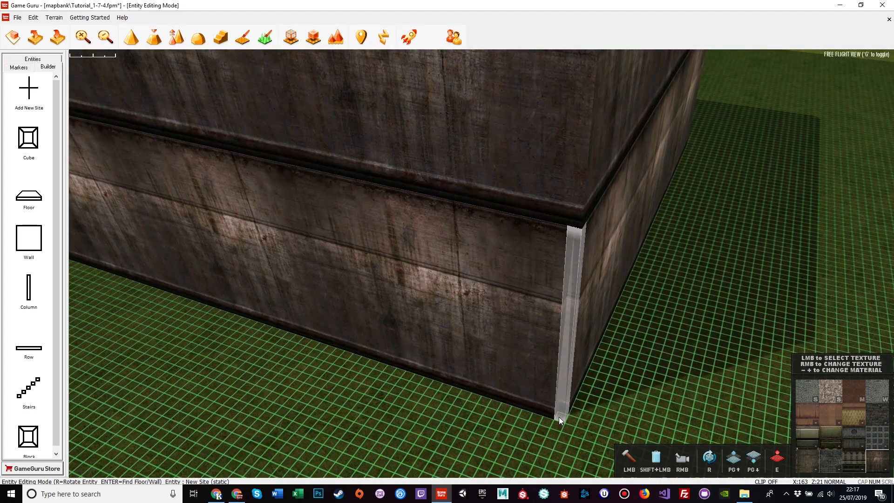
pyautogui.moveTo(728, 285); pyautogui.dragTo(567, 312, button='right')
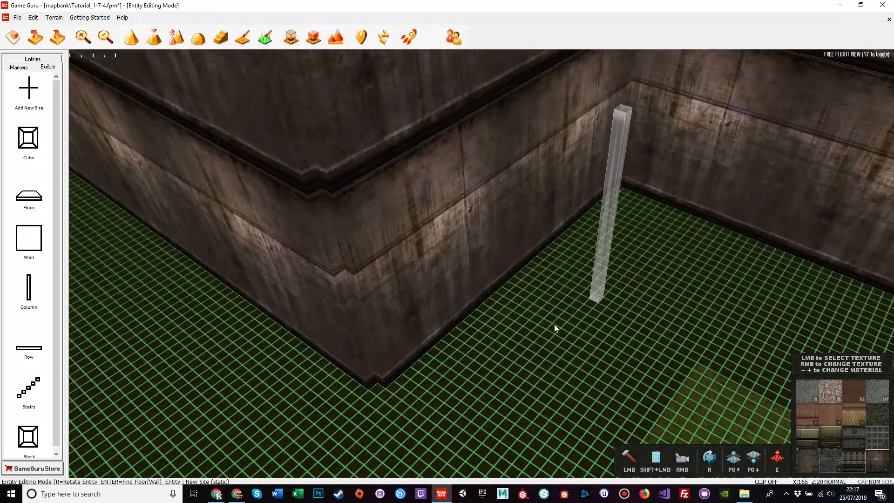
pyautogui.moveTo(377, 395); pyautogui.dragTo(443, 399, button='right')
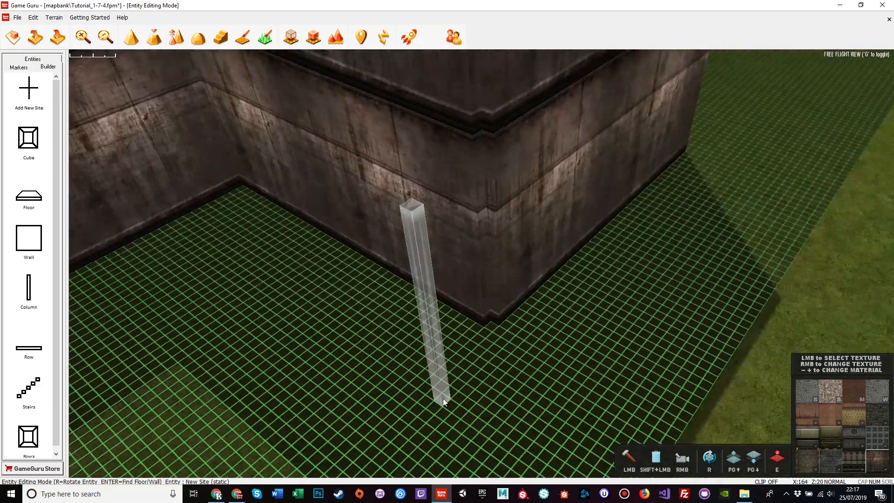
pyautogui.moveTo(492, 328); pyautogui.dragTo(587, 347, button='right')
pyautogui.moveTo(317, 386); pyautogui.dragTo(331, 317, button='right')
# Raise the build level again and place stained brown metal columns in the remaining upper-storey corners.
pyautogui.press('pageup')
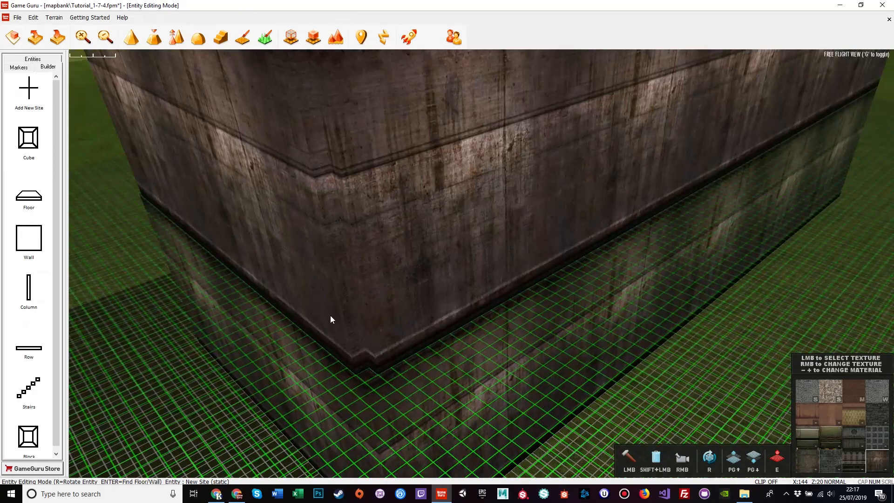
pyautogui.press('a')
pyautogui.moveTo(357, 346); pyautogui.dragTo(440, 432, button='right')
pyautogui.press('s')
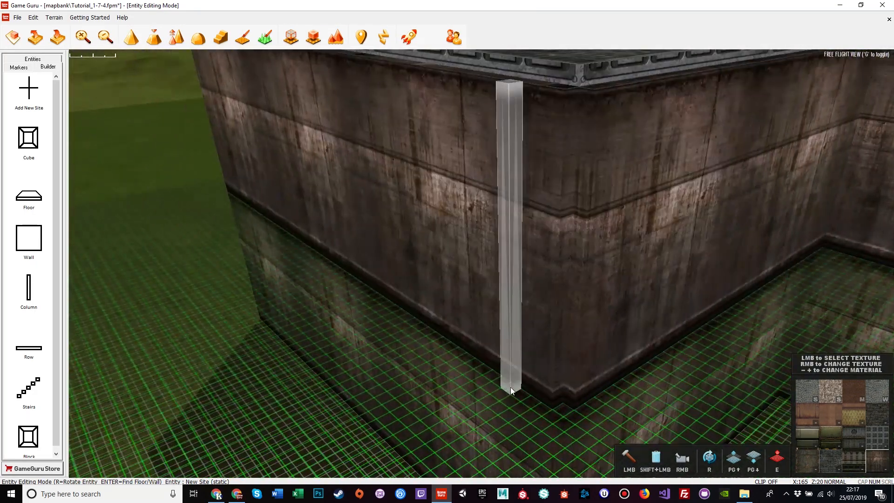
pyautogui.press('a')
pyautogui.moveTo(503, 385); pyautogui.dragTo(456, 339, button='right')
# Return to the freestanding wall's build level and remove its stained brown metal face with the Wall piece.
pyautogui.press('d')
pyautogui.press('w')
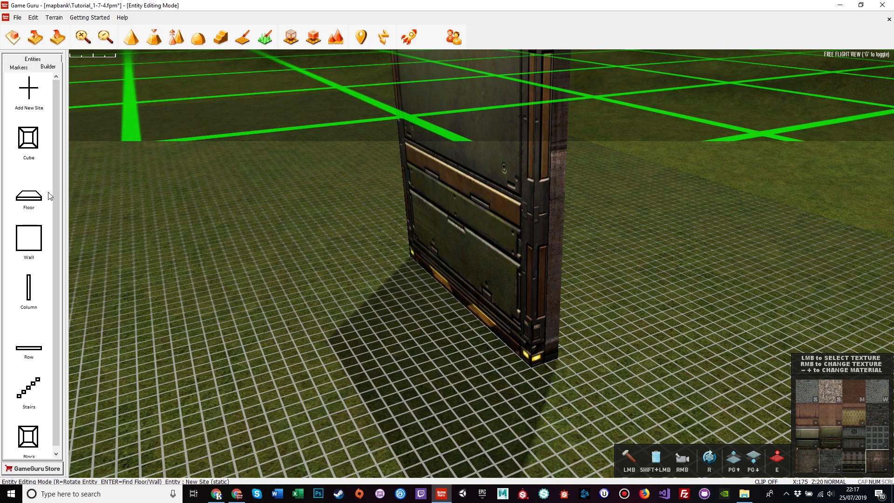
pyautogui.press('pageup')
pyautogui.moveTo(326, 196)
pyautogui.mouseDown(button='right')
pyautogui.moveTo(317, 140)
pyautogui.moveTo(344, 172)
pyautogui.moveTo(387, 187)
pyautogui.moveTo(325, 191)
pyautogui.mouseUp(button='right')
pyautogui.press('w')
pyautogui.press('d')
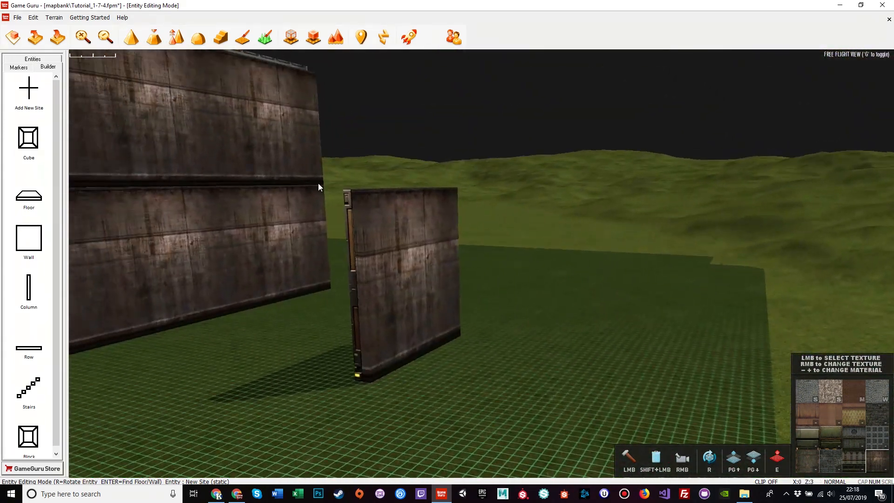
pyautogui.click(28, 237)
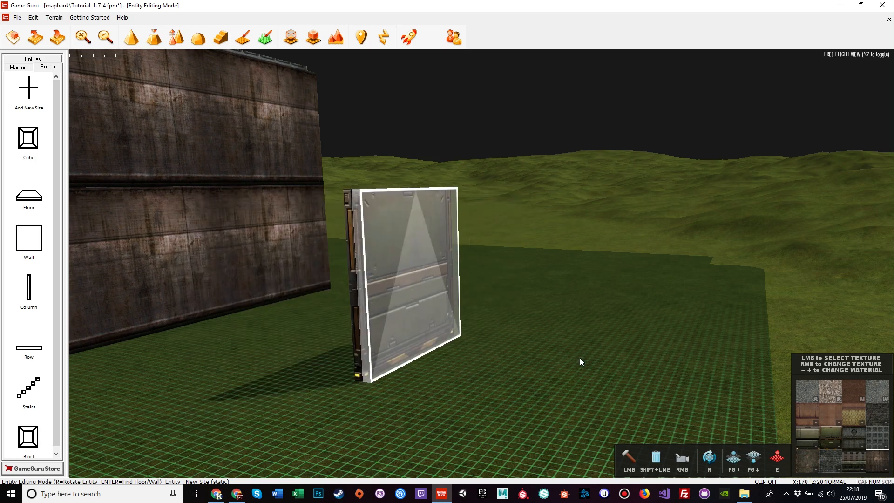
pyautogui.moveTo(580, 358); pyautogui.dragTo(665, 345, button='right')
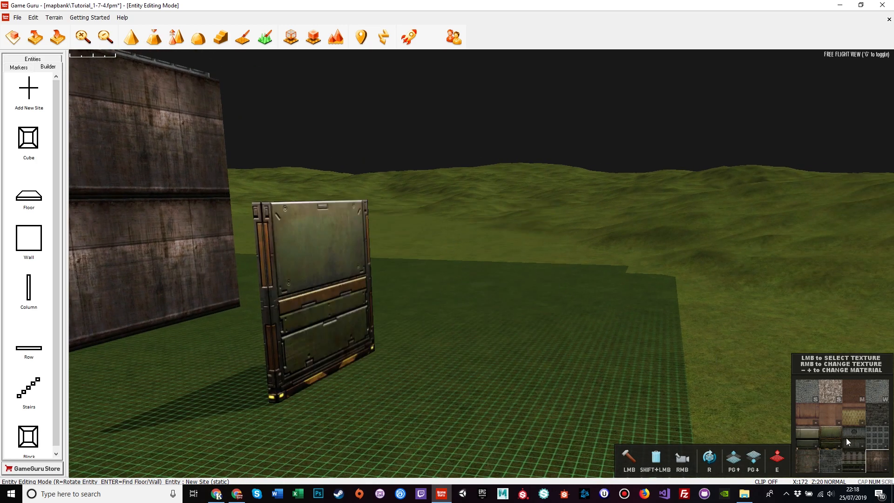
# Select the green panel texture and delete the remaining freestanding wall.
pyautogui.click(832, 439)
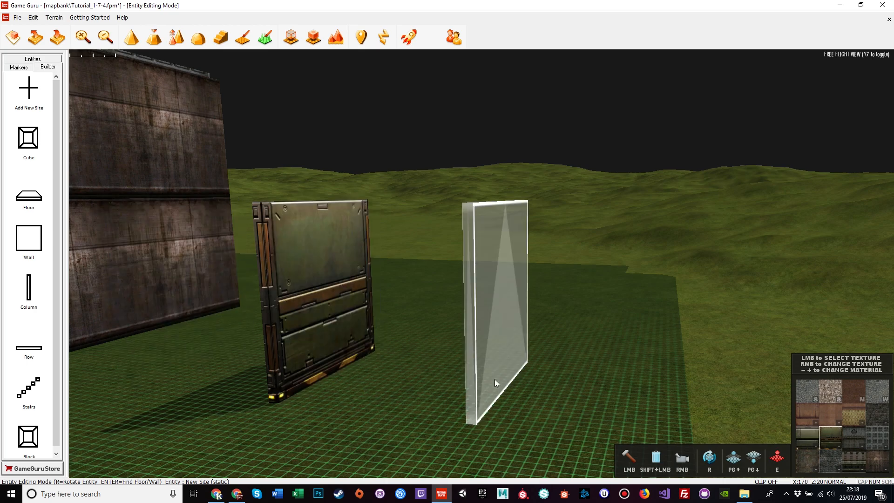
pyautogui.press('a')
pyautogui.moveTo(494, 378); pyautogui.dragTo(505, 399, button='right')
pyautogui.press('a')
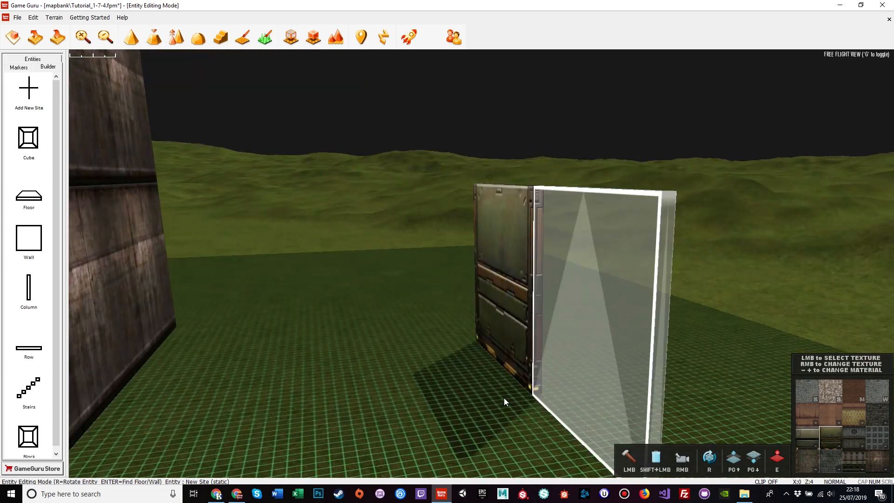
pyautogui.keyDown('shift'); pyautogui.click(460, 348); pyautogui.keyUp('shift')
# Inspect the building's outer walls, corners and roof from different distances and angles.
pyautogui.moveTo(566, 347); pyautogui.dragTo(461, 378, button='right')
pyautogui.press('s')
pyautogui.press('s')
pyautogui.press('w')
pyautogui.press('w')
pyautogui.press('s')
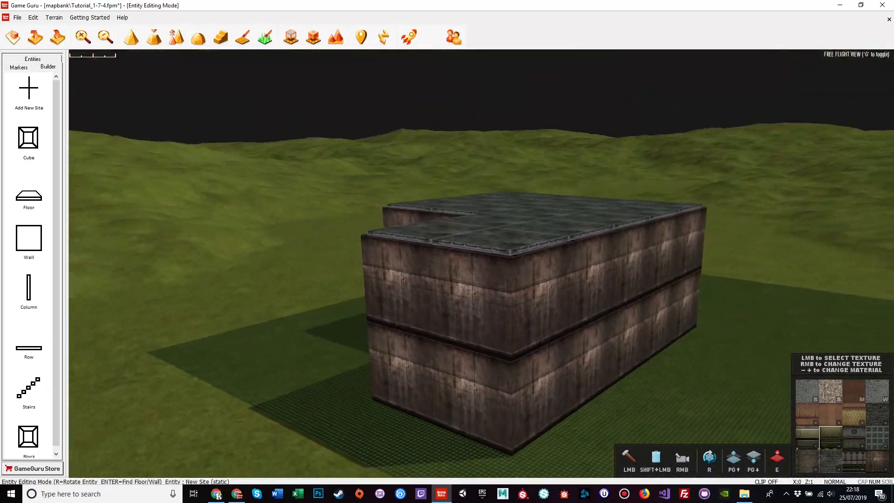
pyautogui.press('w')
pyautogui.moveTo(606, 307); pyautogui.dragTo(613, 361, button='right')
pyautogui.press('s')
pyautogui.press('w')
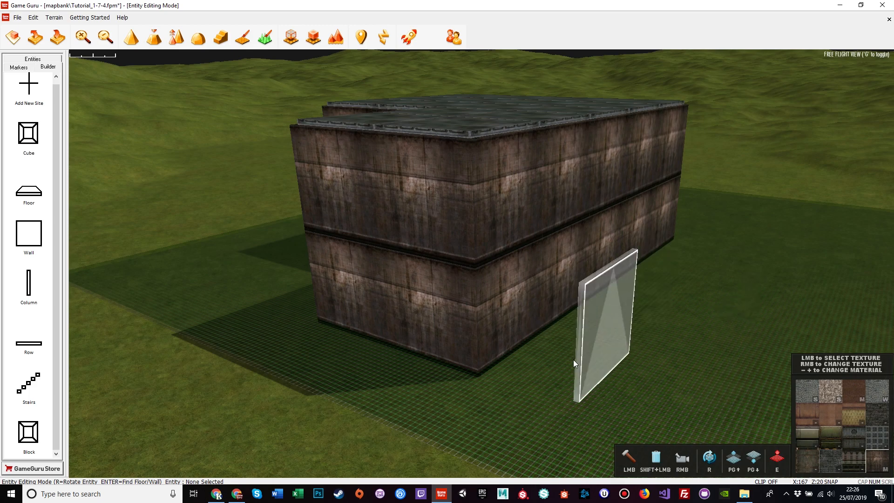
# Leave the structure building mode to turn the finished pieces into a single building object.
pyautogui.press('Escape')
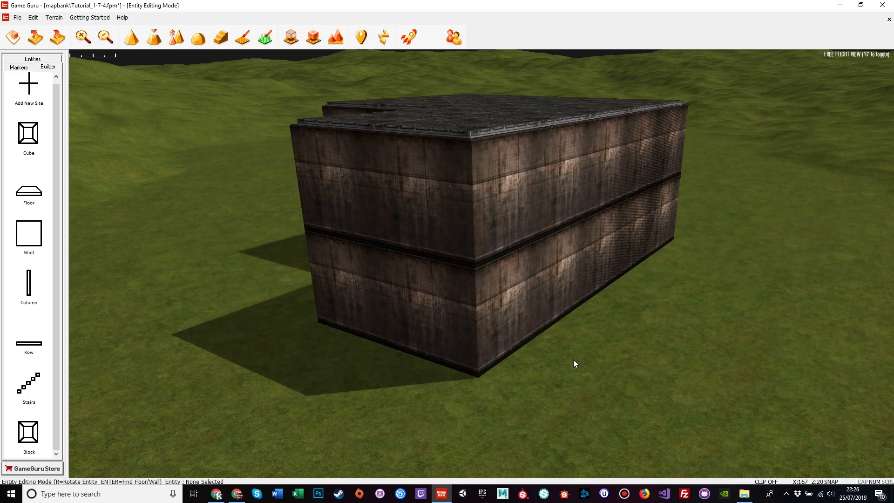
pyautogui.moveTo(593, 368); pyautogui.dragTo(578, 375, button='right')
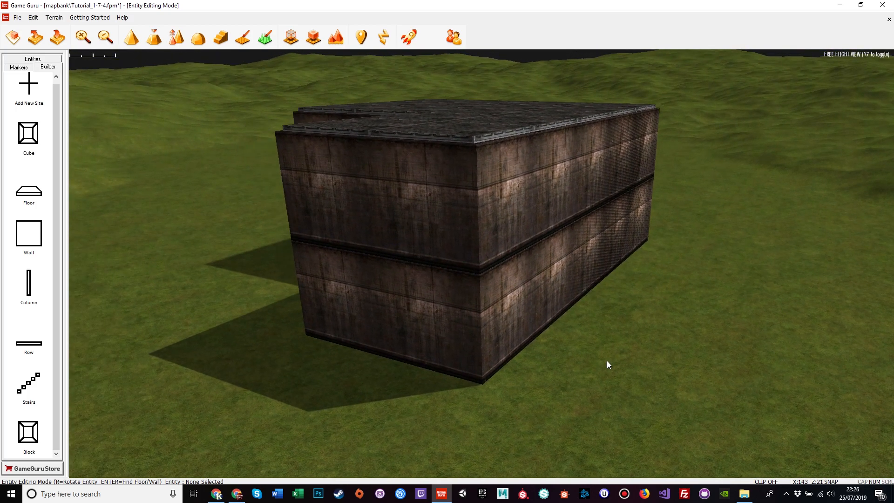
pyautogui.moveTo(600, 348); pyautogui.dragTo(509, 277, button='right')
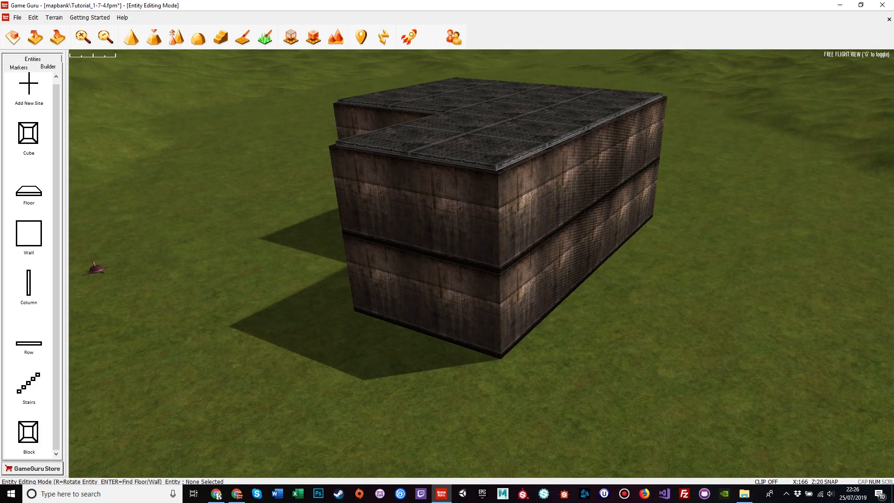
# Extract the finished building and shift it slightly across the ground plane.
pyautogui.click(489, 240)
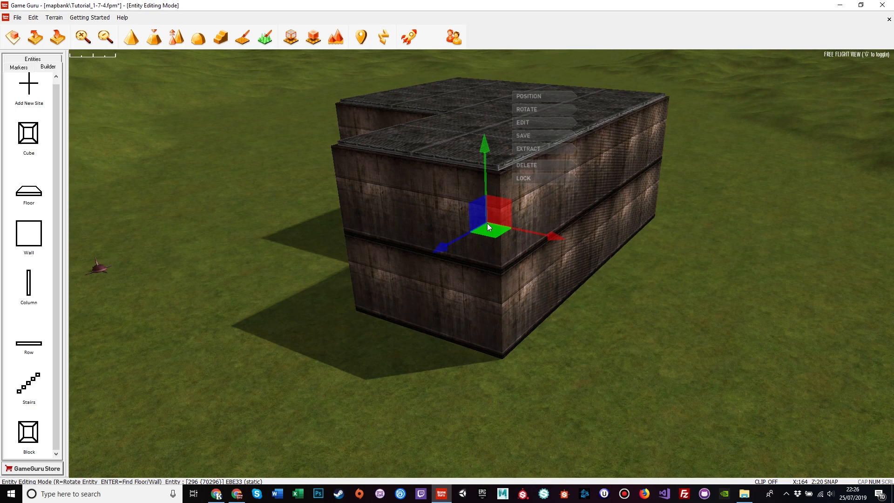
pyautogui.click(525, 147)
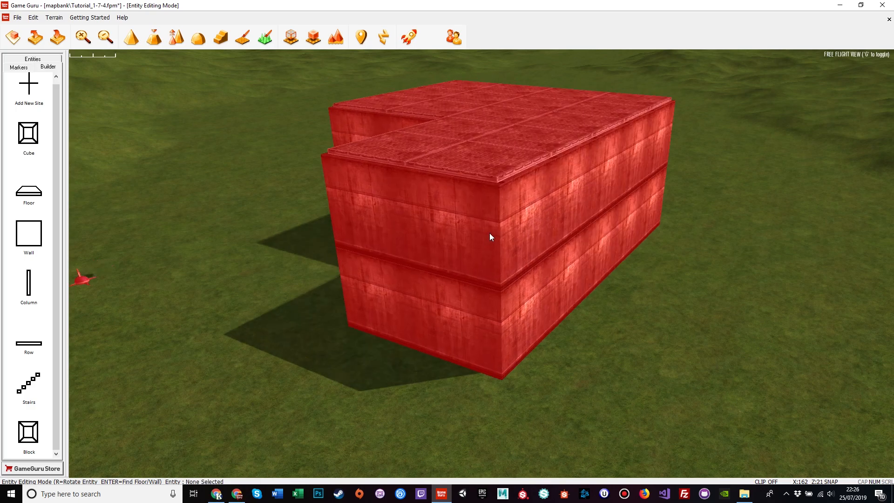
pyautogui.click(497, 247)
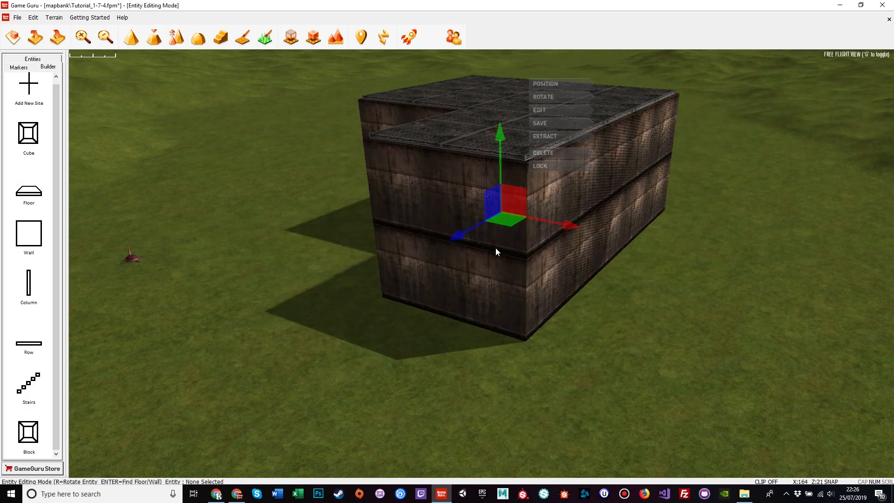
pyautogui.moveTo(505, 221)
pyautogui.mouseDown()
pyautogui.moveTo(567, 218)
pyautogui.moveTo(493, 219)
pyautogui.mouseUp()
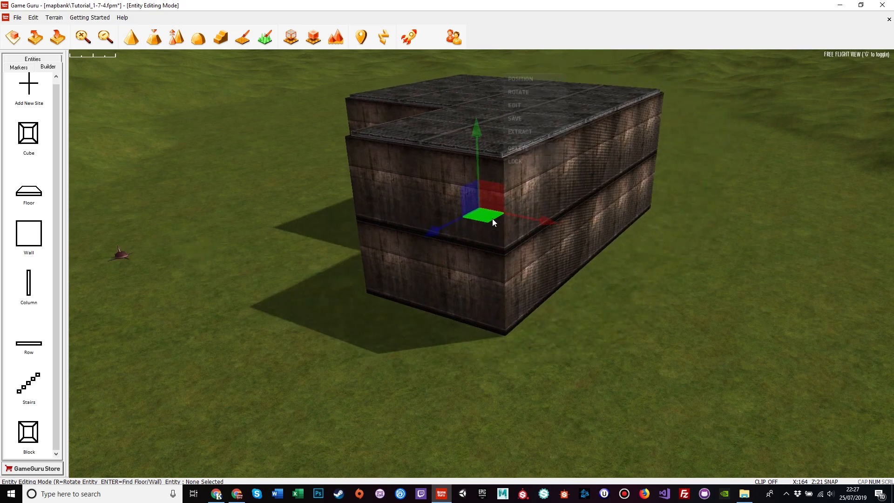
pyautogui.click(646, 361)
# Reopen the finished building for editing.
pyautogui.moveTo(610, 343); pyautogui.dragTo(664, 360, button='right')
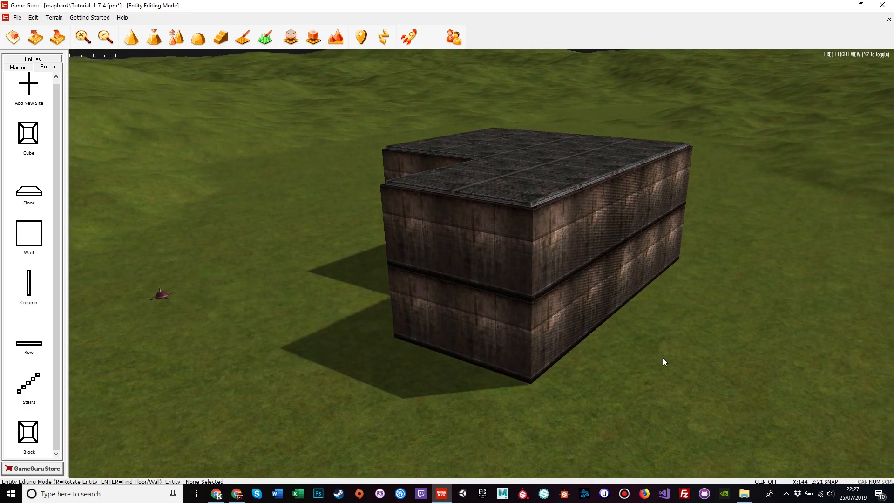
pyautogui.click(539, 275)
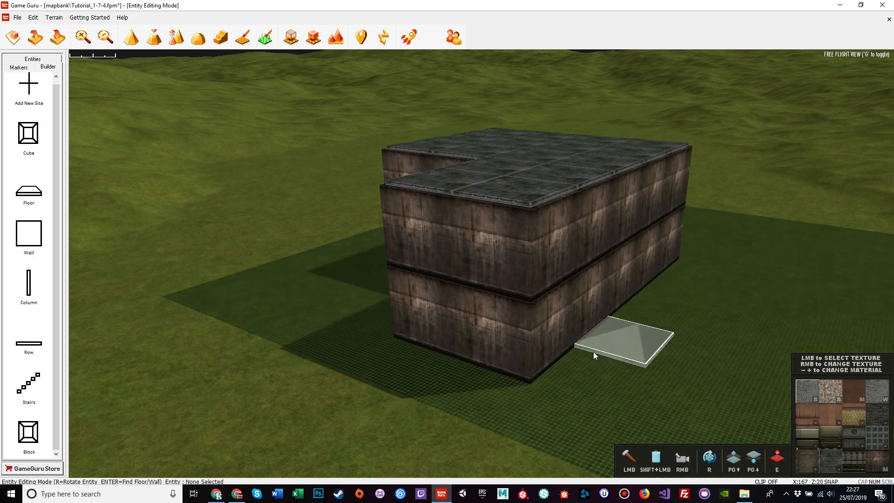
# Leave the structure building mode and return to normal entity editing.
pyautogui.moveTo(566, 396); pyautogui.dragTo(634, 420, button='right')
pyautogui.moveTo(559, 421); pyautogui.dragTo(519, 423, button='right')
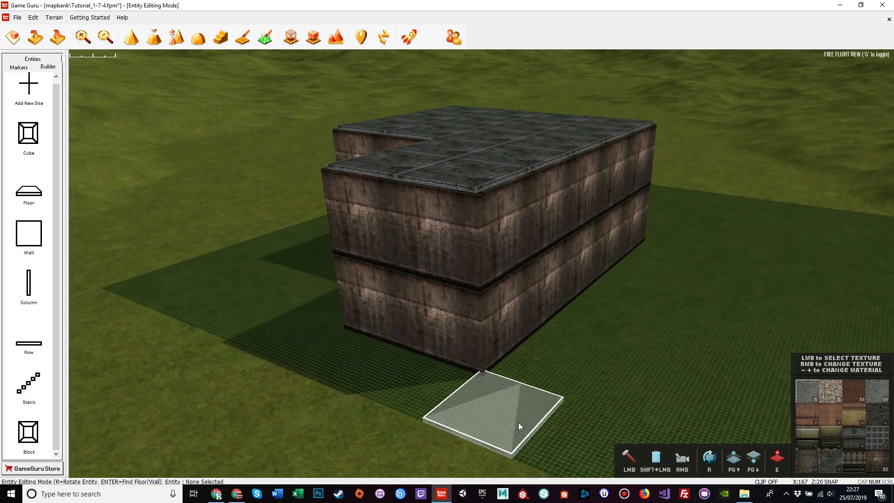
pyautogui.press('Escape')
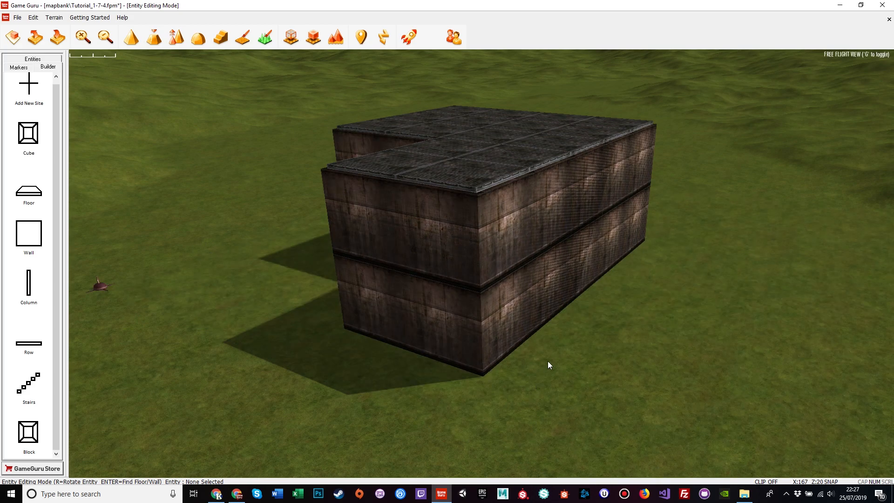
# Move the whole building across the map to the low ground near the trees and tent.
pyautogui.moveTo(576, 368); pyautogui.dragTo(674, 290, button='right')
pyautogui.press('w')
pyautogui.press('s')
pyautogui.press('s')
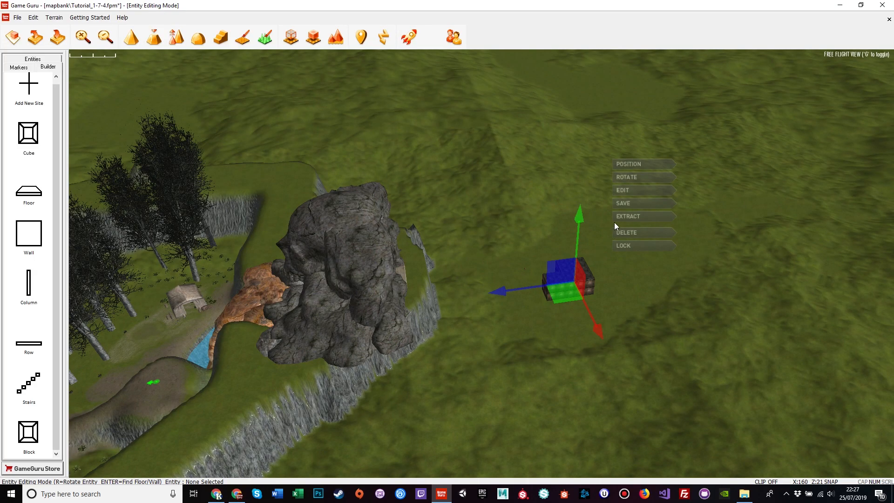
pyautogui.moveTo(572, 290); pyautogui.dragTo(194, 351)
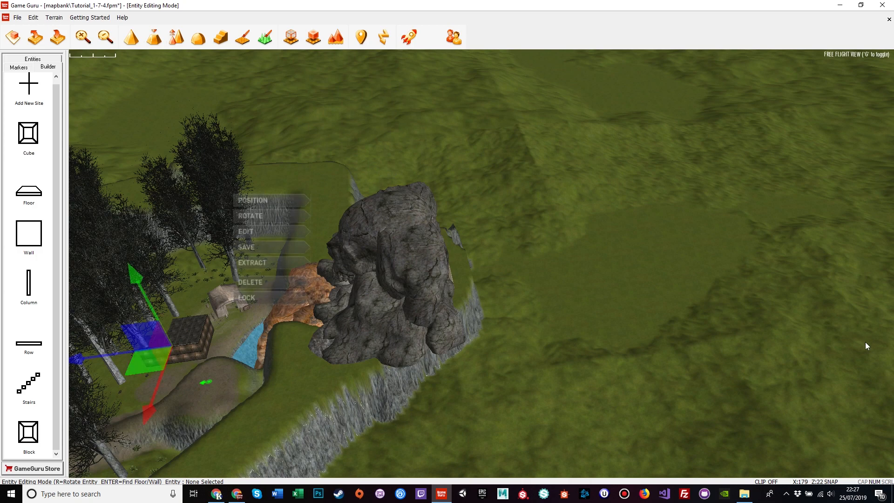
# Move the building back to the open grass area beyond the large rock and set it down.
pyautogui.moveTo(135, 361); pyautogui.dragTo(579, 292)
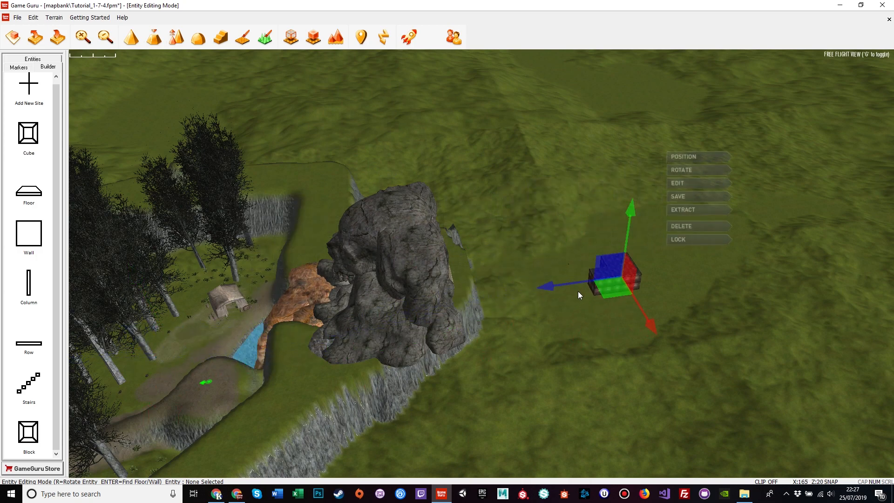
pyautogui.moveTo(579, 292); pyautogui.dragTo(601, 368, button='right')
pyautogui.click(551, 337)
# Inspect the repositioned building from above and from close to the ground.
pyautogui.moveTo(551, 336); pyautogui.dragTo(536, 303, button='right')
pyautogui.moveTo(451, 209); pyautogui.dragTo(593, 332, button='right')
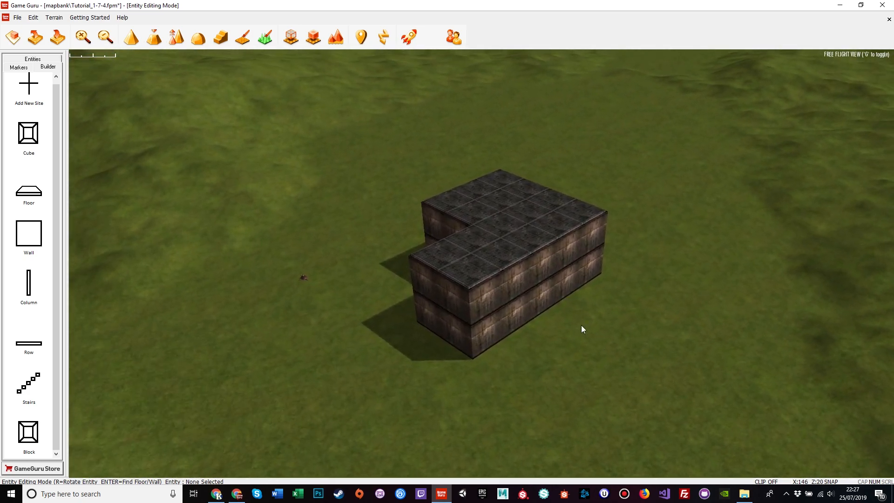
pyautogui.moveTo(520, 360); pyautogui.dragTo(520, 335, button='right')
pyautogui.press('w')
pyautogui.press('s')
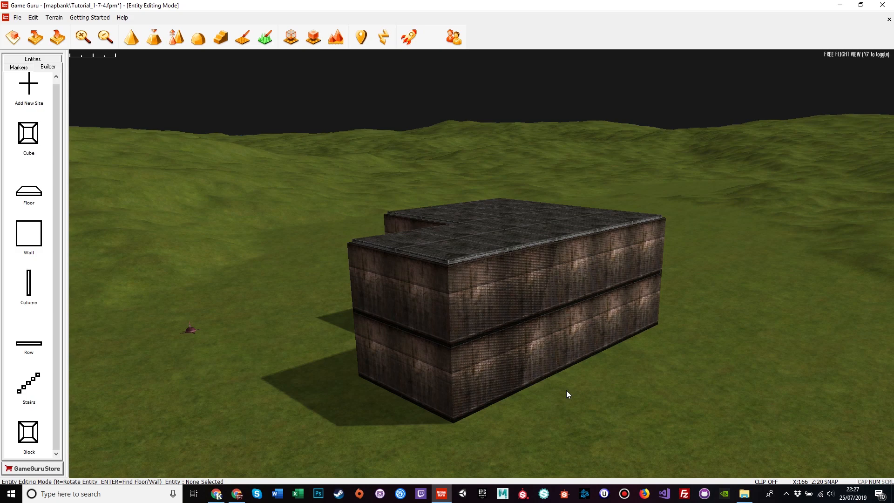
pyautogui.press('w')
pyautogui.moveTo(563, 404); pyautogui.dragTo(613, 428, button='right')
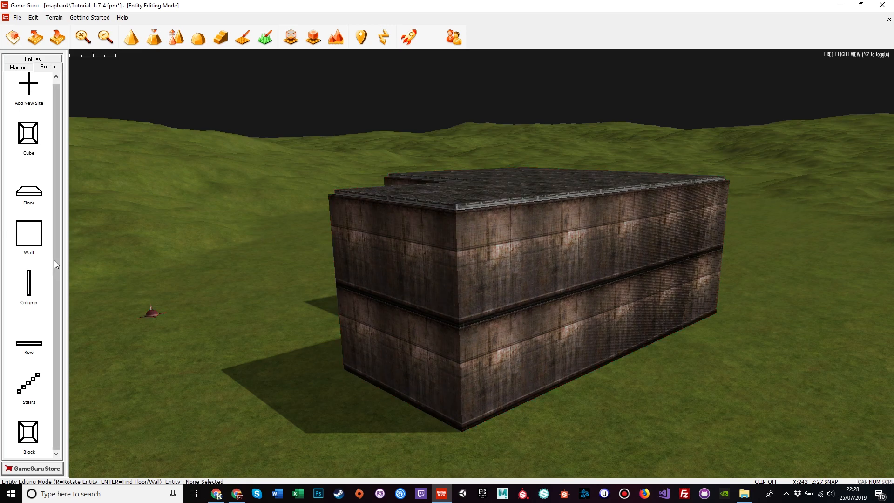
# Add the Research Lab Door Frame from the Fixtures Doors entity library and place it on the grass beside the building.
pyautogui.scroll(1, 57, 237)
pyautogui.click(33, 59)
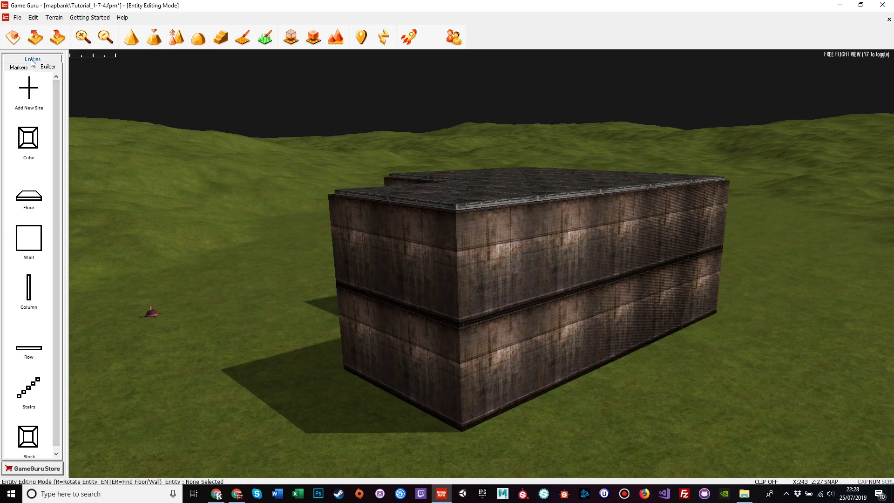
pyautogui.click(30, 91)
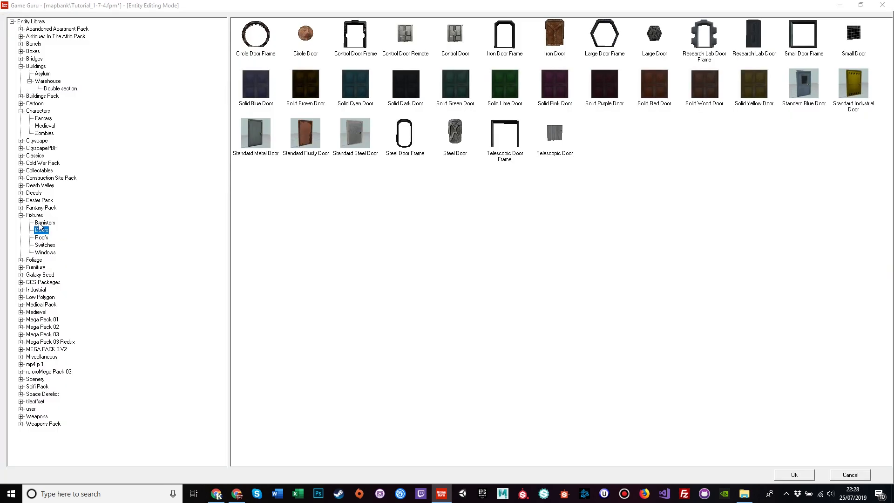
pyautogui.click(34, 216)
pyautogui.click(46, 231)
pyautogui.doubleClick(708, 38)
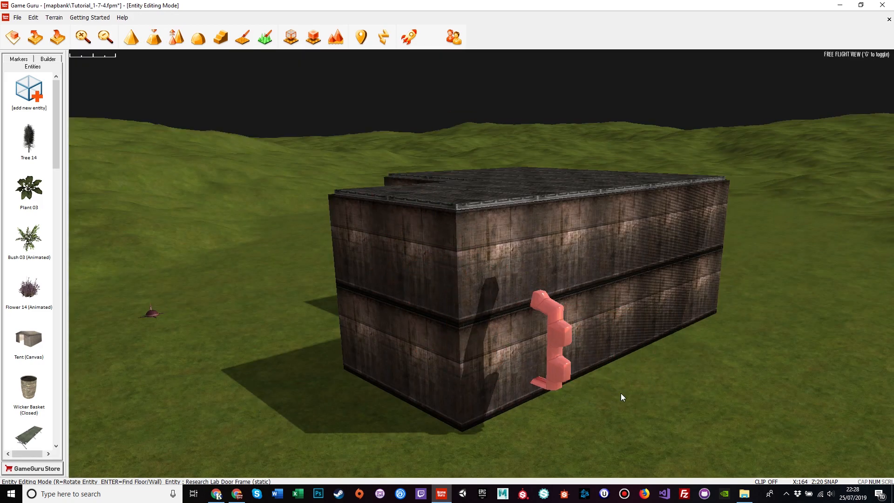
pyautogui.click(687, 411)
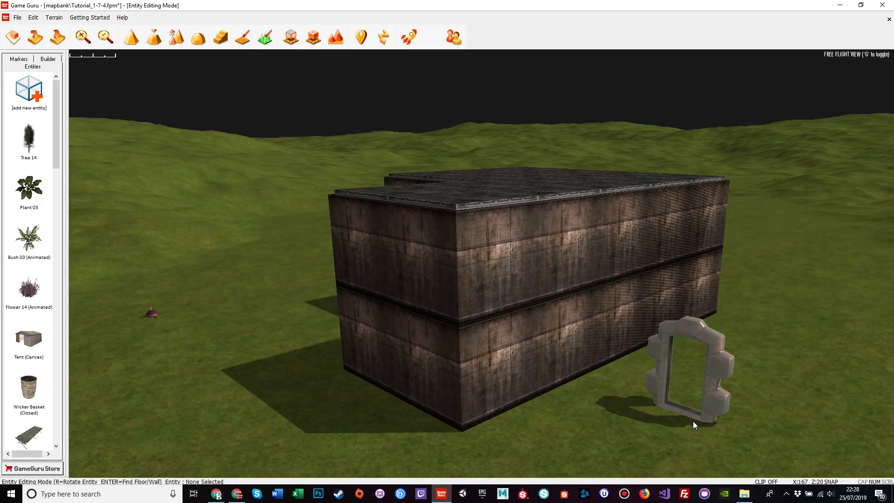
# Extract the door frame, rotate it parallel to the building's long wall and place it against the lower storey.
pyautogui.moveTo(683, 428); pyautogui.dragTo(783, 437, button='right')
pyautogui.press('w')
pyautogui.press('w')
pyautogui.press('s')
pyautogui.press('w')
pyautogui.click(657, 406)
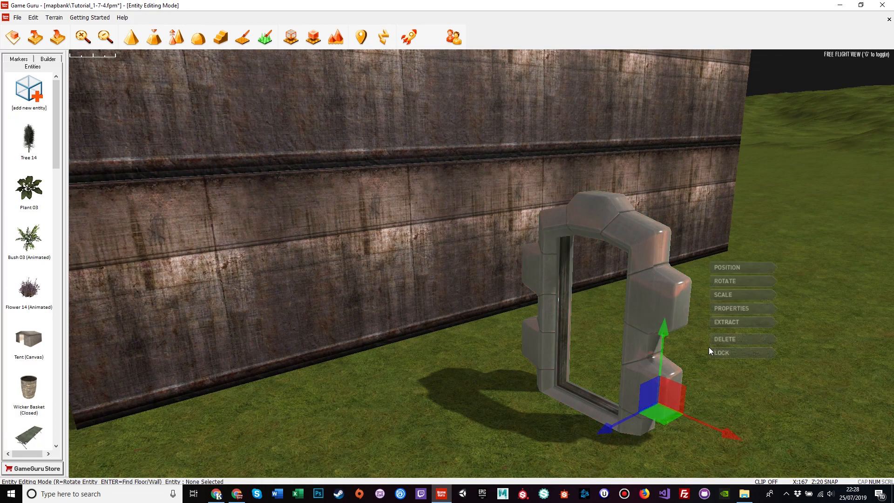
pyautogui.click(720, 322)
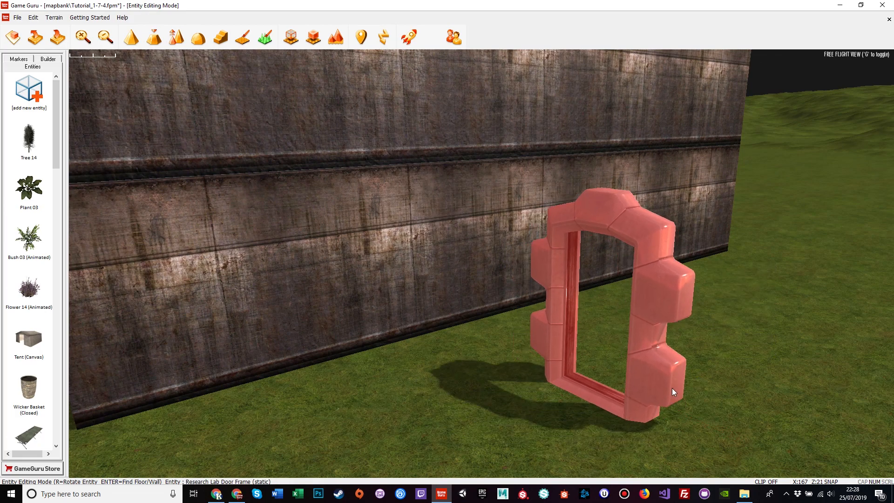
pyautogui.press('r')
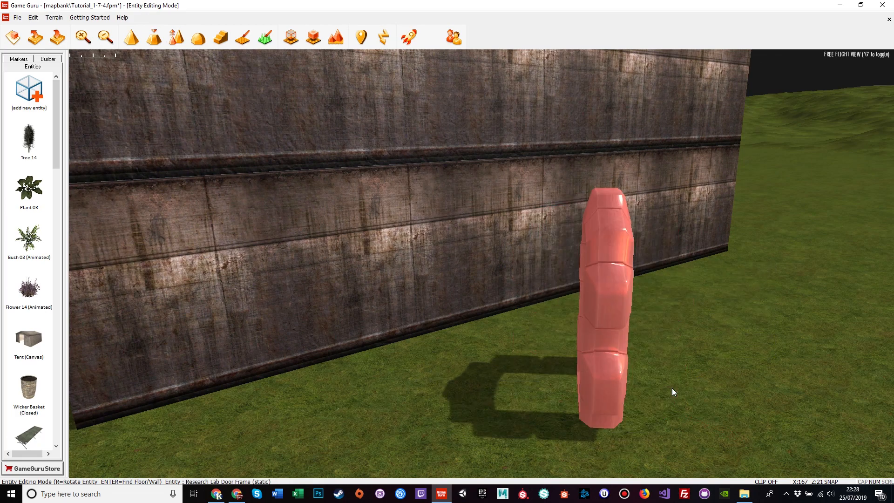
pyautogui.press('r')
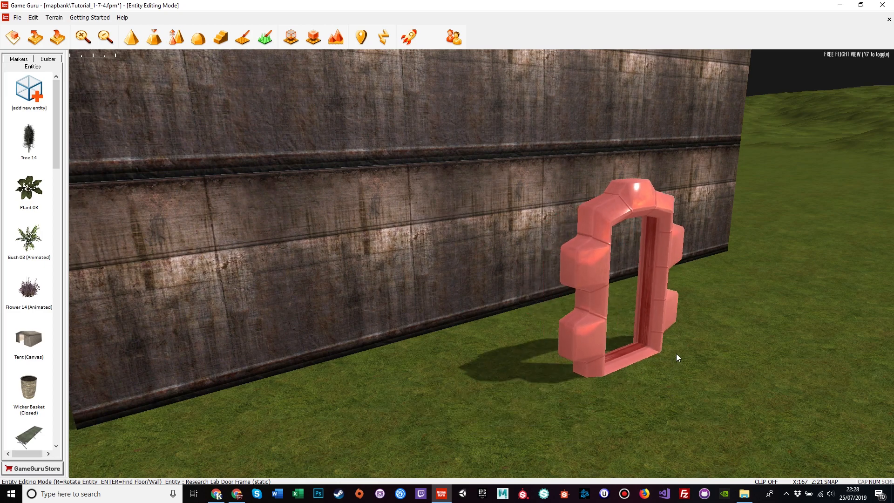
pyautogui.press('r')
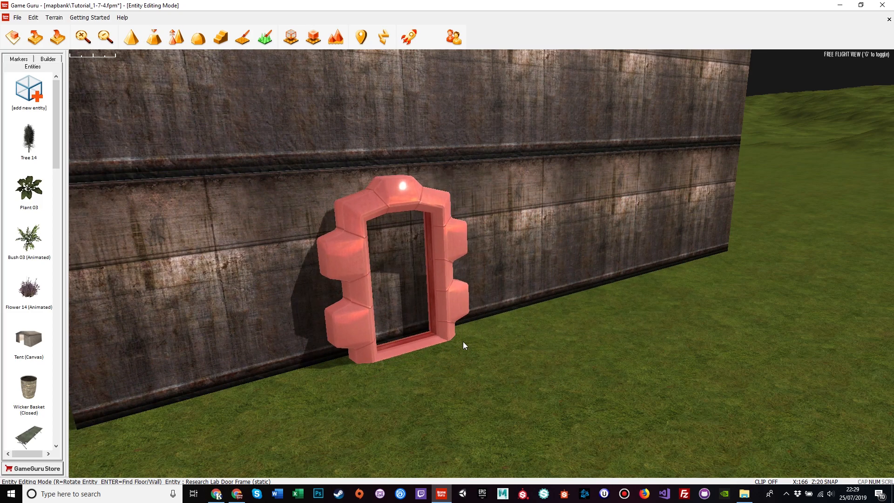
pyautogui.click(405, 353)
# Slide the door frame along the long wall, further from its near corner.
pyautogui.moveTo(406, 353); pyautogui.dragTo(184, 252, button='right')
pyautogui.press('d')
pyautogui.press('s')
pyautogui.click(384, 382)
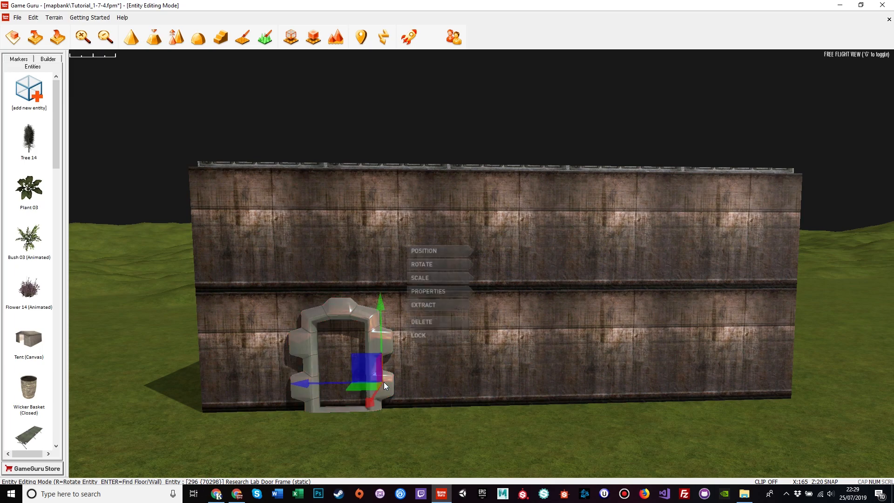
pyautogui.moveTo(307, 383); pyautogui.dragTo(393, 387)
# Extract the door frame again and set it down against the lower wall.
pyautogui.moveTo(511, 331); pyautogui.dragTo(544, 432, button='right')
pyautogui.press('w')
pyautogui.press('s')
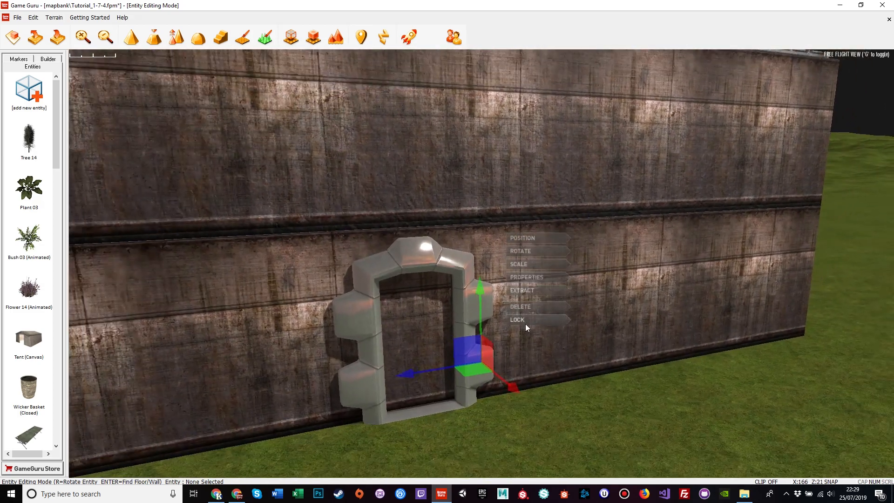
pyautogui.click(526, 294)
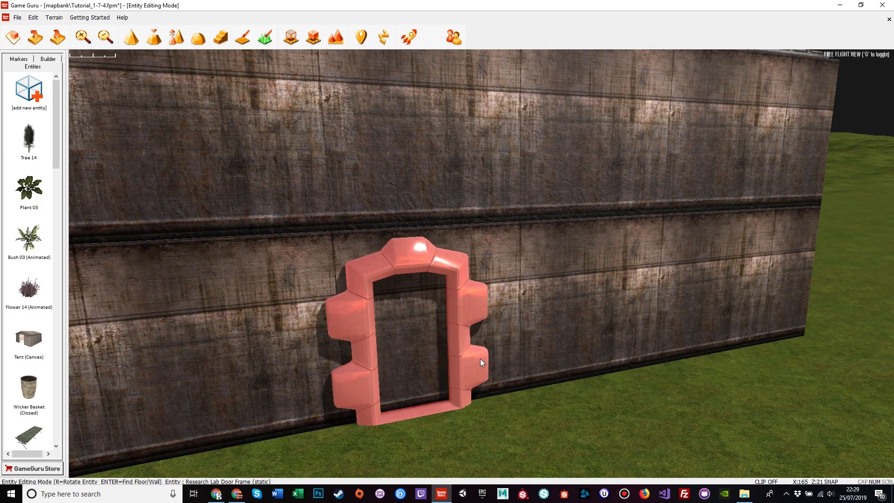
pyautogui.click(480, 358)
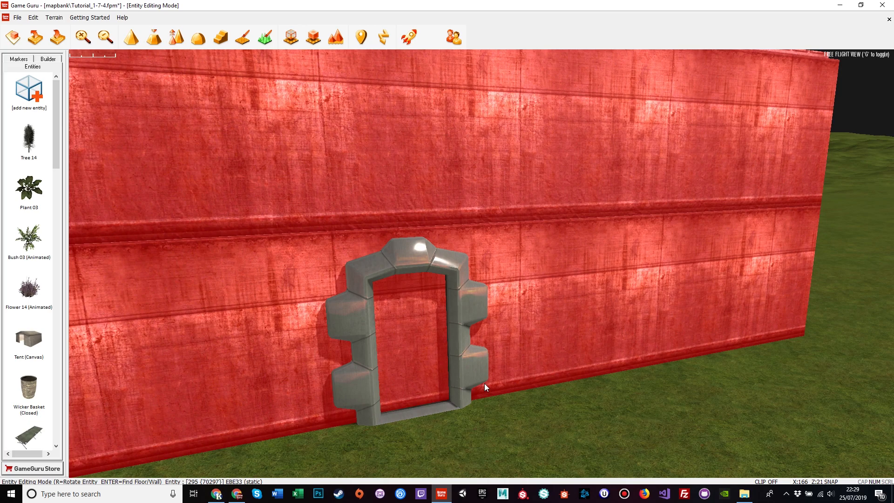
# Reopen the building behind the door frame for structure editing.
pyautogui.press('w')
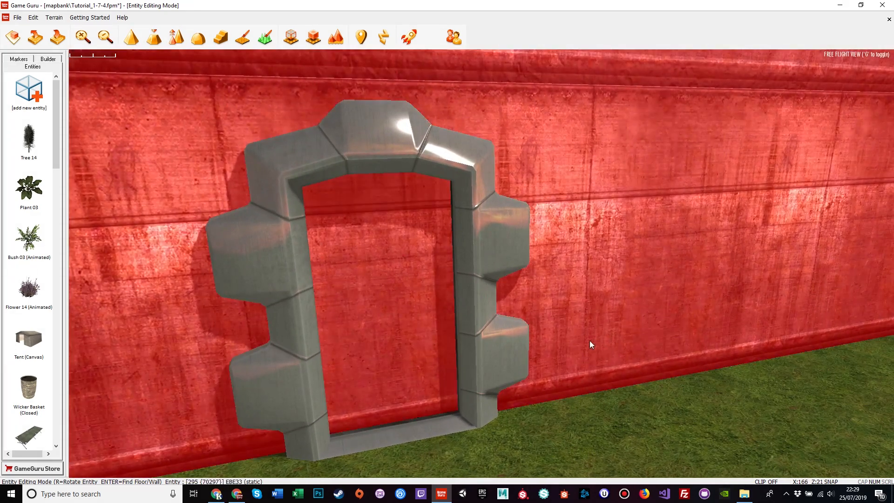
pyautogui.click(599, 314)
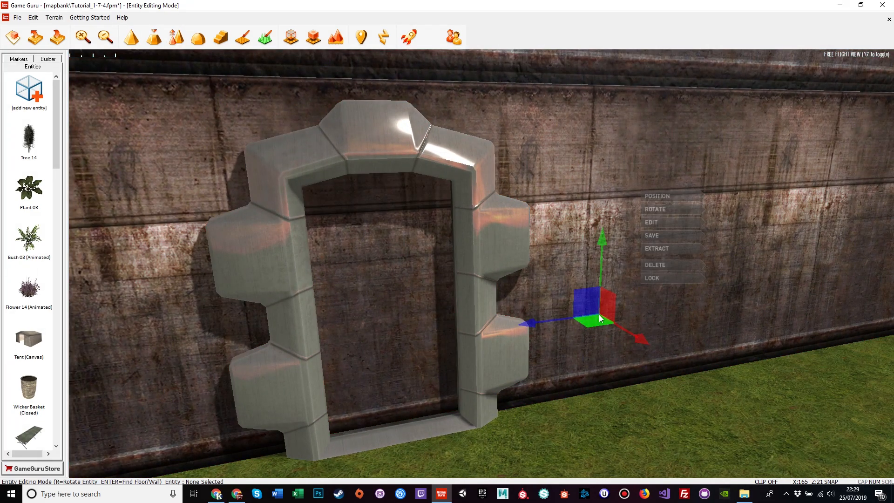
pyautogui.click(671, 222)
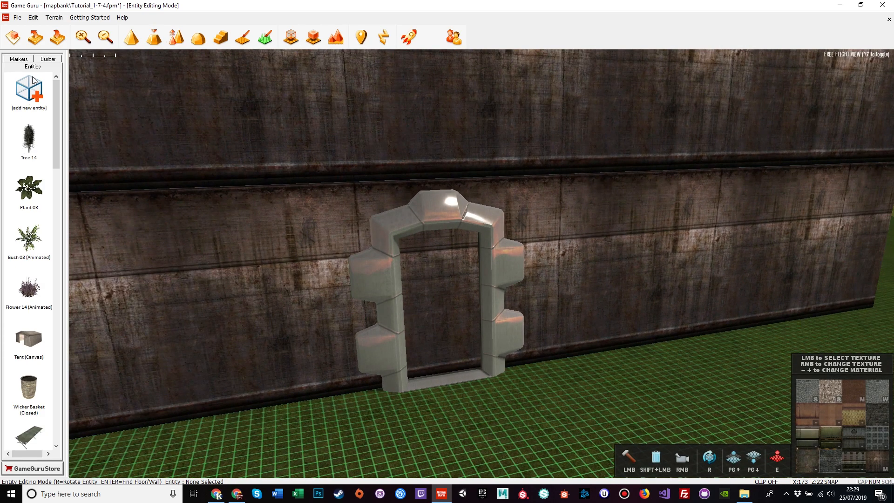
# Lay a patch of small stone cubes on the ground in front of the door frame.
pyautogui.click(46, 60)
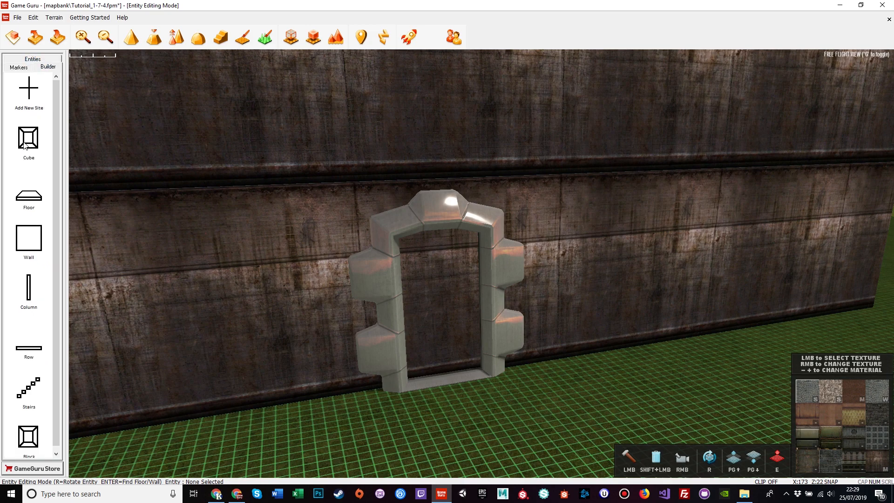
pyautogui.scroll(-1, 44, 358)
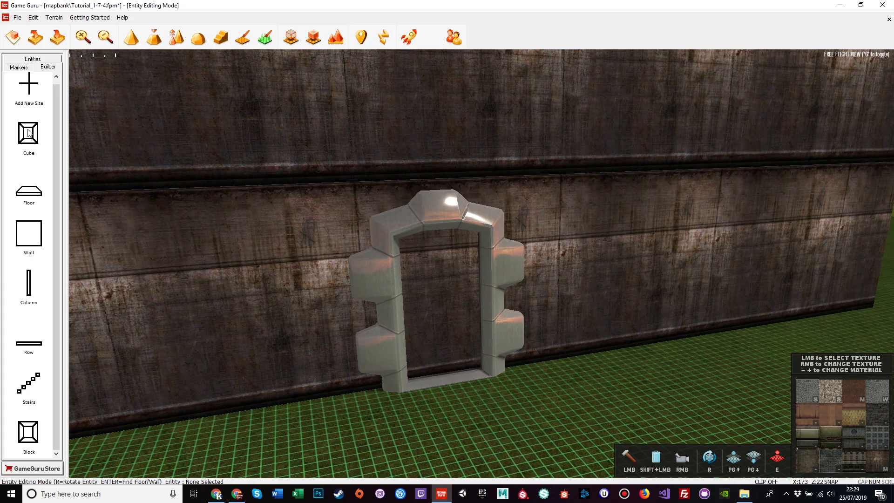
pyautogui.moveTo(339, 346); pyautogui.dragTo(448, 283, button='right')
pyautogui.press('w')
pyautogui.press('s')
pyautogui.click(484, 333)
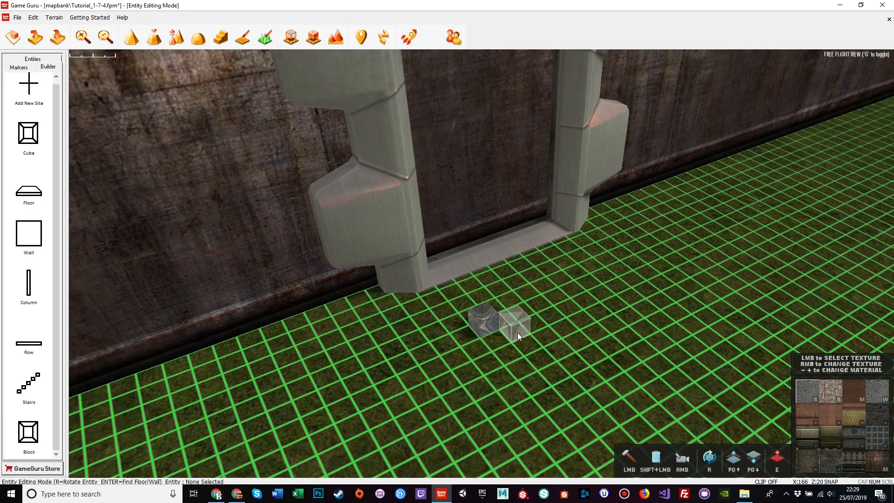
pyautogui.press('d')
pyautogui.press('a')
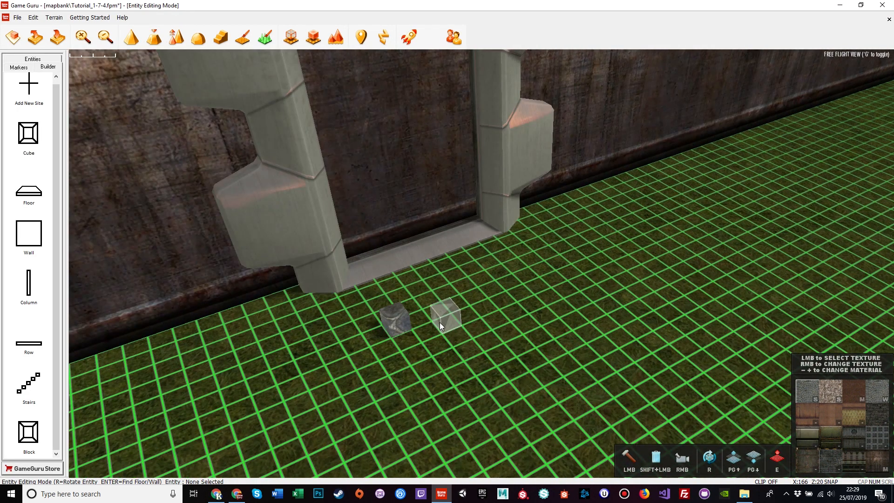
pyautogui.moveTo(415, 317)
pyautogui.mouseDown()
pyautogui.moveTo(513, 292)
pyautogui.moveTo(430, 337)
pyautogui.moveTo(484, 331)
pyautogui.moveTo(495, 361)
pyautogui.moveTo(480, 384)
pyautogui.moveTo(492, 326)
pyautogui.moveTo(564, 319)
pyautogui.moveTo(448, 388)
pyautogui.moveTo(463, 328)
pyautogui.mouseUp()
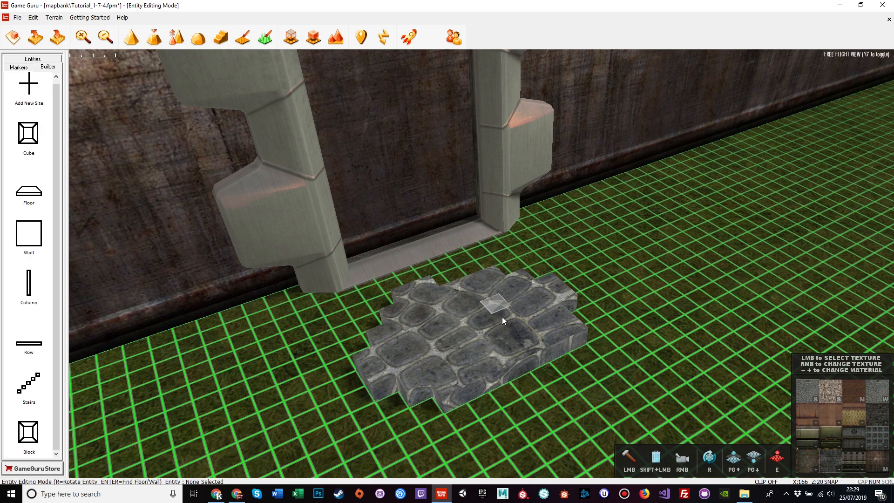
# Erase most of the cube patch and stack a second layer of cubes on the remaining strip.
pyautogui.moveTo(510, 313)
pyautogui.keyDown('shift'); pyautogui.mouseDown()
pyautogui.moveTo(478, 351)
pyautogui.moveTo(498, 362)
pyautogui.moveTo(412, 371)
pyautogui.moveTo(523, 299)
pyautogui.moveTo(388, 372)
pyautogui.moveTo(498, 364)
pyautogui.moveTo(414, 312)
pyautogui.moveTo(504, 330)
pyautogui.mouseUp(); pyautogui.keyUp('shift')
pyautogui.moveTo(559, 354)
pyautogui.keyDown('shift'); pyautogui.mouseDown()
pyautogui.moveTo(543, 319)
pyautogui.moveTo(528, 321)
pyautogui.moveTo(521, 336)
pyautogui.moveTo(534, 341)
pyautogui.mouseUp(); pyautogui.keyUp('shift')
pyautogui.click(606, 266)
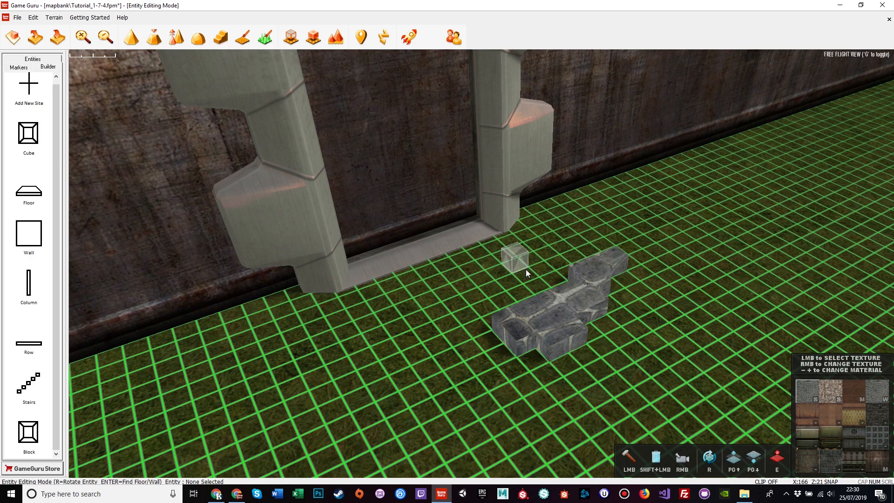
pyautogui.press('pageup')
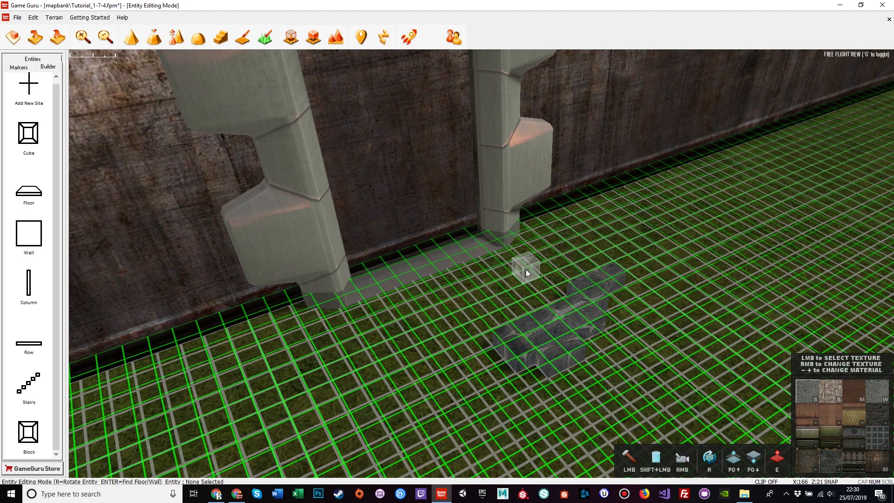
pyautogui.moveTo(514, 332)
pyautogui.mouseDown()
pyautogui.moveTo(550, 318)
pyautogui.moveTo(542, 353)
pyautogui.moveTo(538, 334)
pyautogui.moveTo(515, 351)
pyautogui.mouseUp()
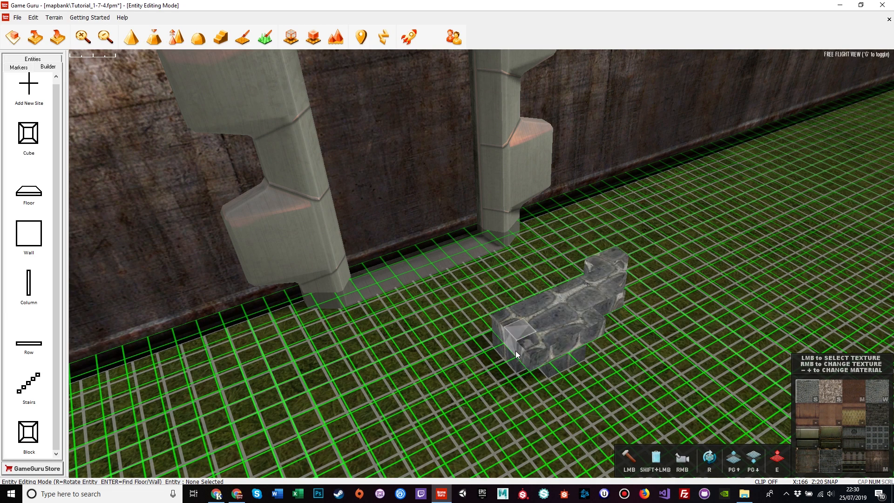
# Lay a patch of larger Block pieces beside the cubes and stack another layer on it one level higher.
pyautogui.click(29, 432)
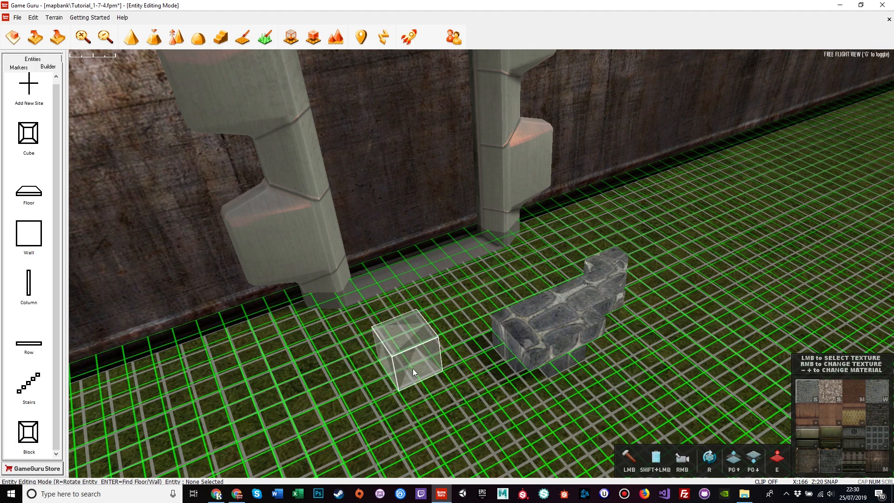
pyautogui.moveTo(413, 368)
pyautogui.mouseDown()
pyautogui.moveTo(293, 407)
pyautogui.moveTo(434, 401)
pyautogui.moveTo(291, 403)
pyautogui.moveTo(193, 425)
pyautogui.moveTo(350, 374)
pyautogui.moveTo(322, 355)
pyautogui.moveTo(280, 393)
pyautogui.mouseUp()
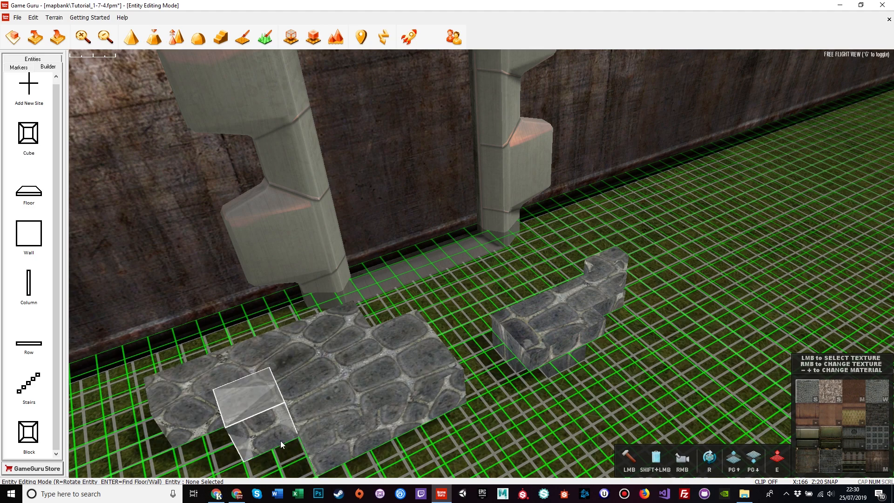
pyautogui.press('pageup')
pyautogui.scroll(-3, 280, 441)
pyautogui.moveTo(361, 412); pyautogui.dragTo(450, 435, button='right')
pyautogui.moveTo(314, 276)
pyautogui.mouseDown()
pyautogui.moveTo(438, 259)
pyautogui.moveTo(475, 228)
pyautogui.mouseUp()
# Stack a small layer of Cube pieces on top of the block patch in front of the door frame.
pyautogui.click(28, 153)
pyautogui.click(408, 305)
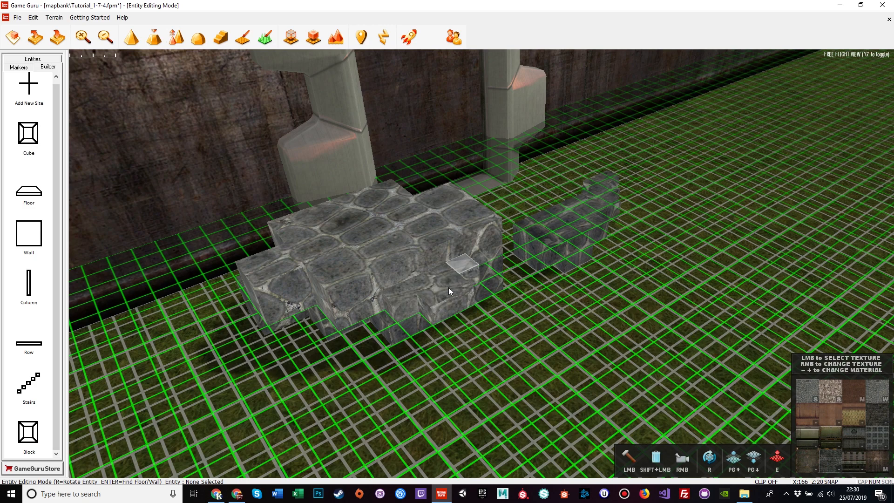
pyautogui.press('pageup')
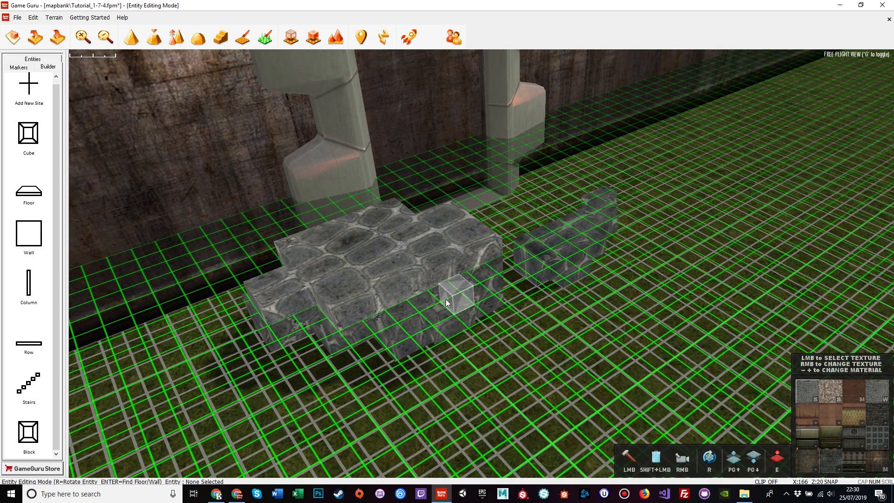
pyautogui.click(392, 258)
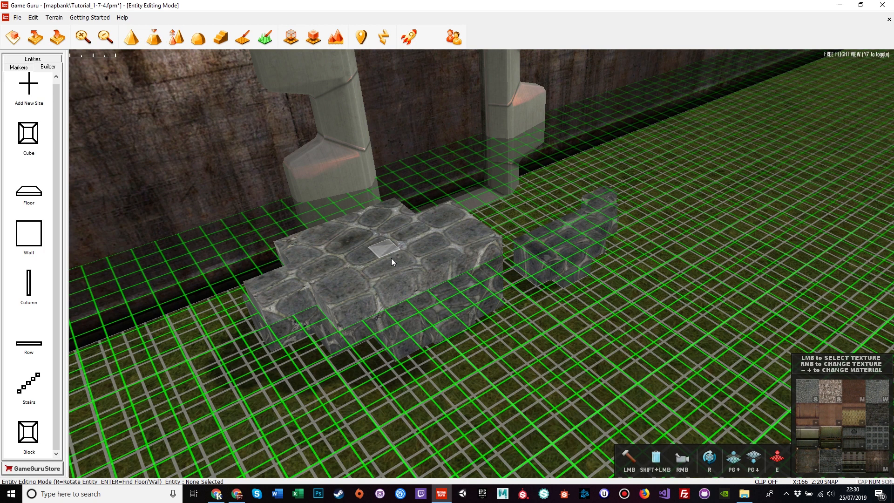
pyautogui.press('pageup')
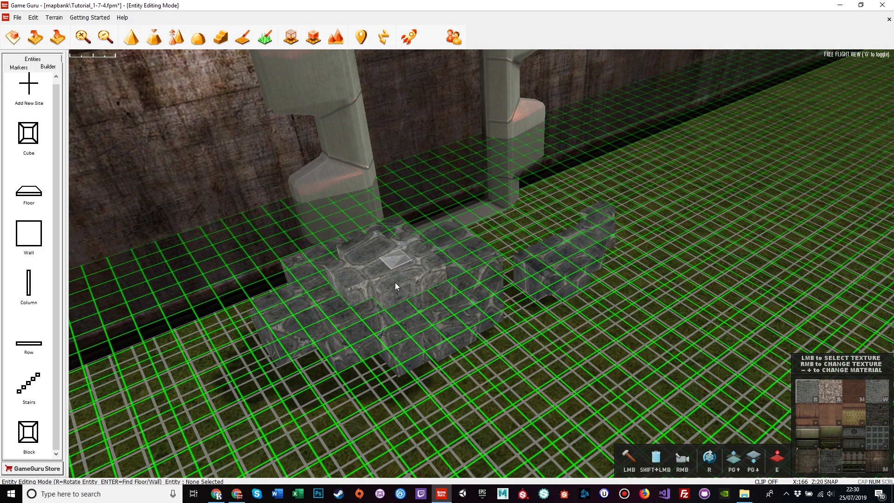
# Place a long stone Row on open ground beside the cubes and stack more rows above it on higher levels.
pyautogui.press('s')
pyautogui.press('d')
pyautogui.press('a')
pyautogui.press('s')
pyautogui.press('w')
pyautogui.moveTo(440, 371); pyautogui.dragTo(401, 343, button='right')
pyautogui.press('w')
pyautogui.press('w')
pyautogui.press('s')
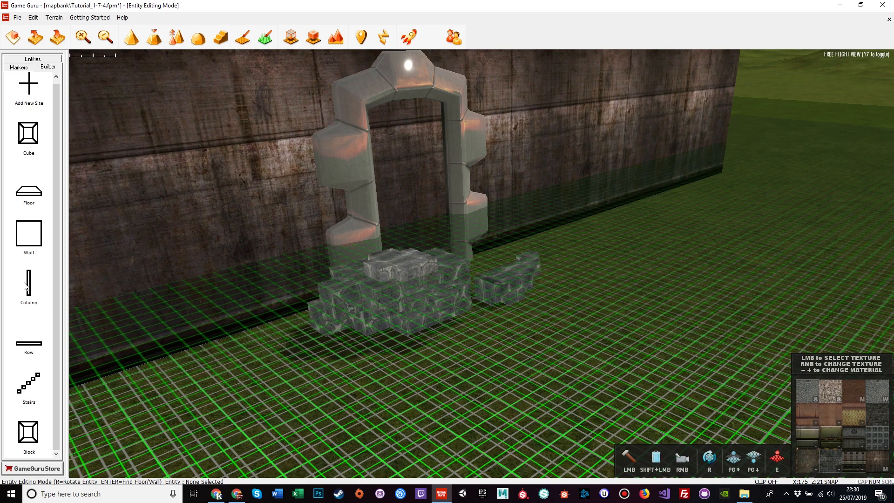
pyautogui.click(27, 346)
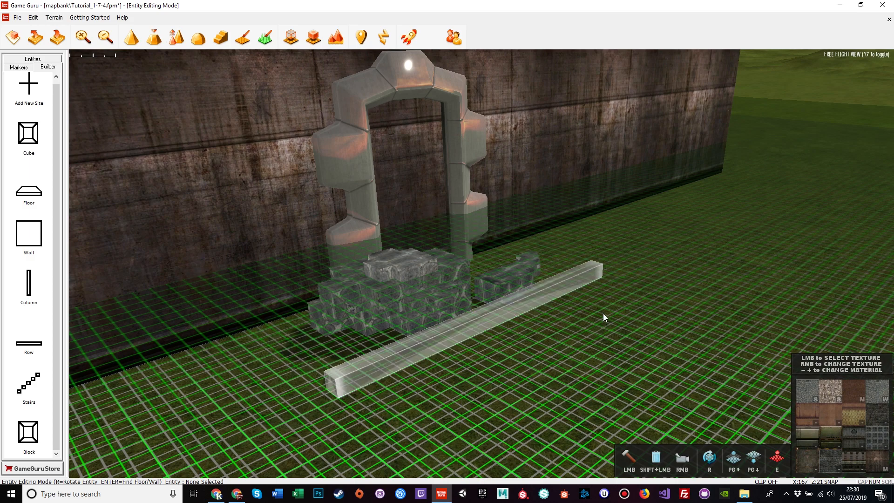
pyautogui.click(649, 274)
pyautogui.press('pageup')
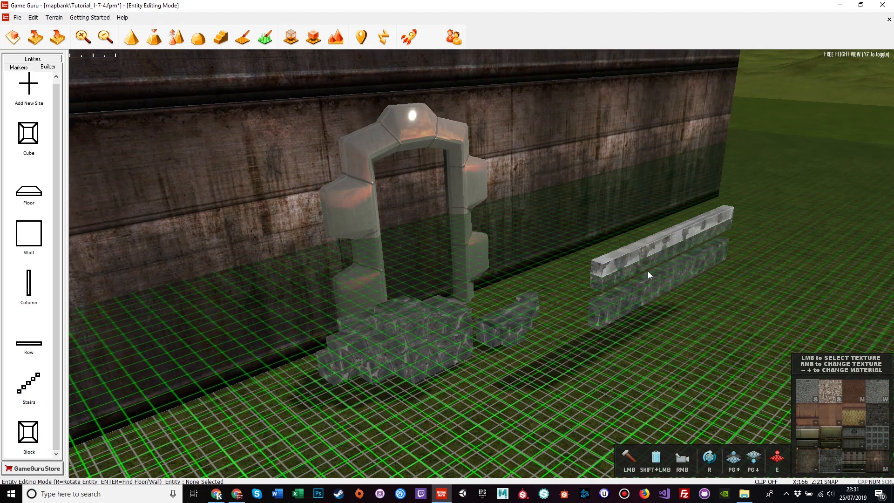
# Erase the stacked rows level by level down to the ground.
pyautogui.rightClick(649, 274)
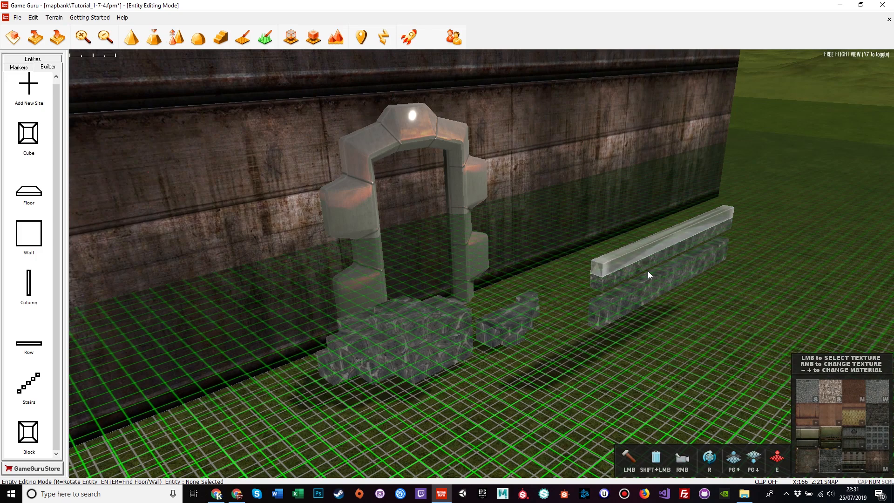
pyautogui.press('pagedown')
pyautogui.press('pagedown')
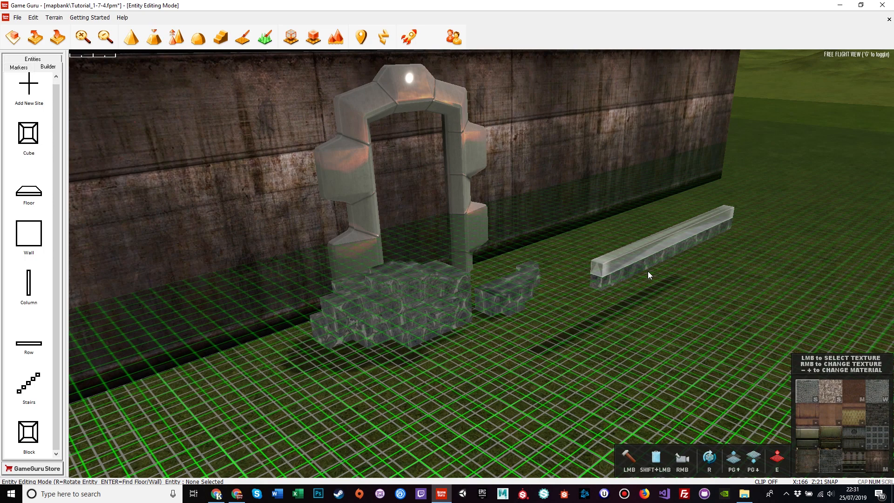
pyautogui.press('pagedown')
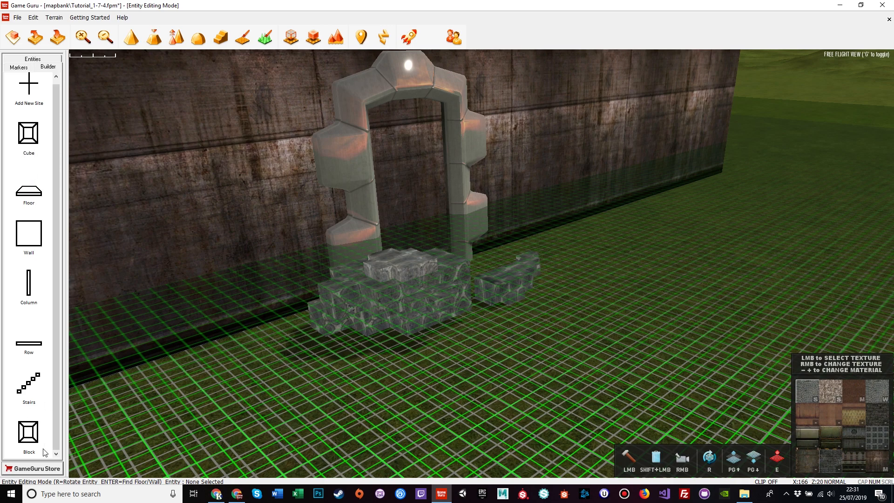
# Erase the upper layers of the stone stack in front of the door frame using the larger Block size.
pyautogui.click(54, 426)
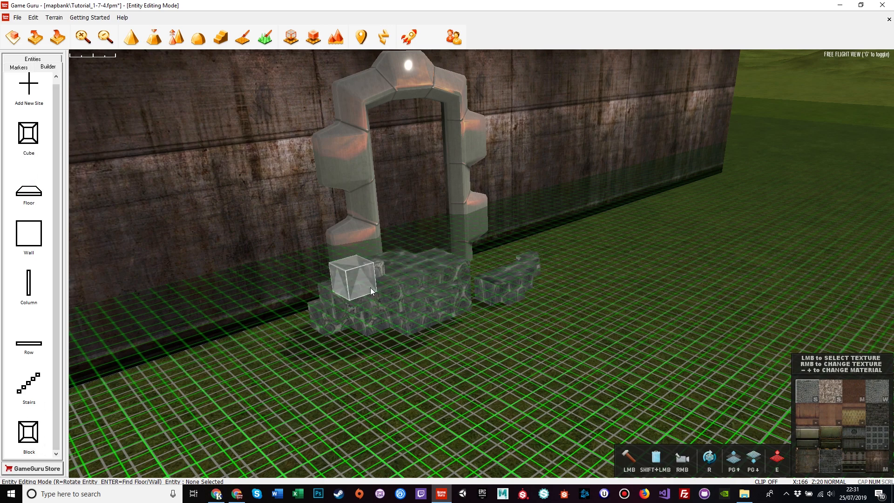
pyautogui.press('pagedown')
pyautogui.moveTo(444, 248)
pyautogui.keyDown('shift'); pyautogui.mouseDown()
pyautogui.moveTo(448, 259)
pyautogui.moveTo(411, 238)
pyautogui.moveTo(262, 317)
pyautogui.mouseUp(); pyautogui.keyUp('shift')
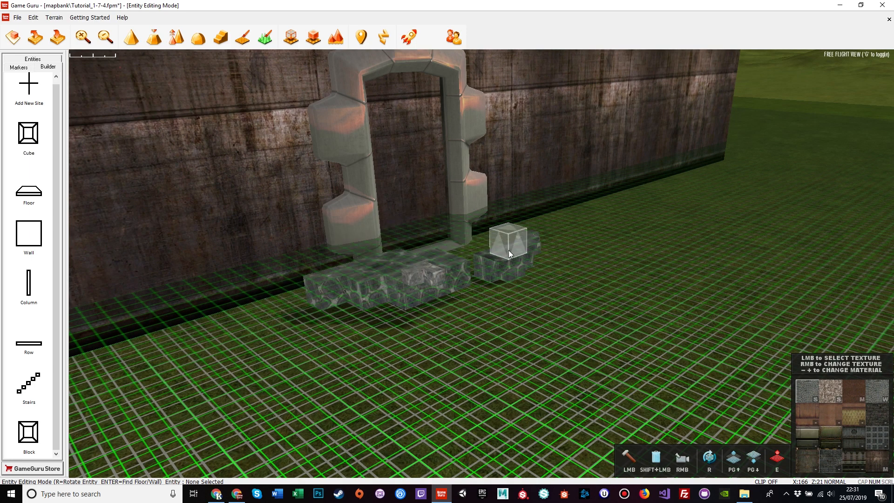
pyautogui.moveTo(508, 250)
pyautogui.keyDown('shift'); pyautogui.mouseDown()
pyautogui.moveTo(401, 305)
pyautogui.moveTo(566, 245)
pyautogui.moveTo(498, 289)
pyautogui.mouseUp(); pyautogui.keyUp('shift')
pyautogui.press('w')
pyautogui.moveTo(499, 288); pyautogui.dragTo(464, 220, button='right')
pyautogui.press('s')
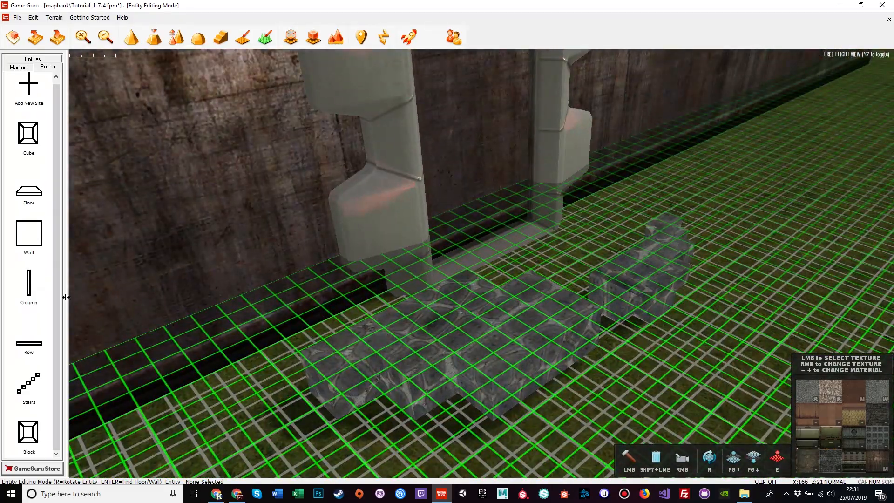
# Erase the remaining block patch and the strip of small cubes down to the bare ground.
pyautogui.press('pagedown')
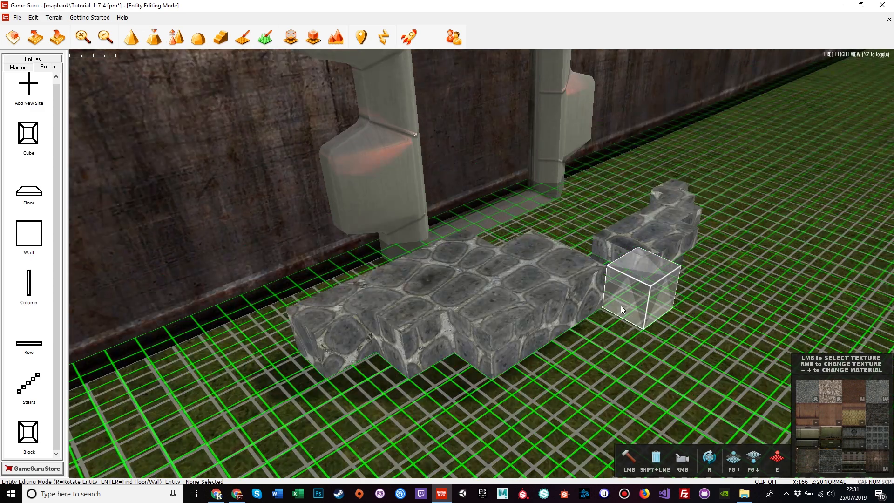
pyautogui.moveTo(655, 214)
pyautogui.keyDown('shift'); pyautogui.mouseDown()
pyautogui.moveTo(628, 369)
pyautogui.moveTo(673, 207)
pyautogui.moveTo(491, 309)
pyautogui.moveTo(468, 365)
pyautogui.moveTo(461, 259)
pyautogui.mouseUp(); pyautogui.keyUp('shift')
pyautogui.press('pagedown')
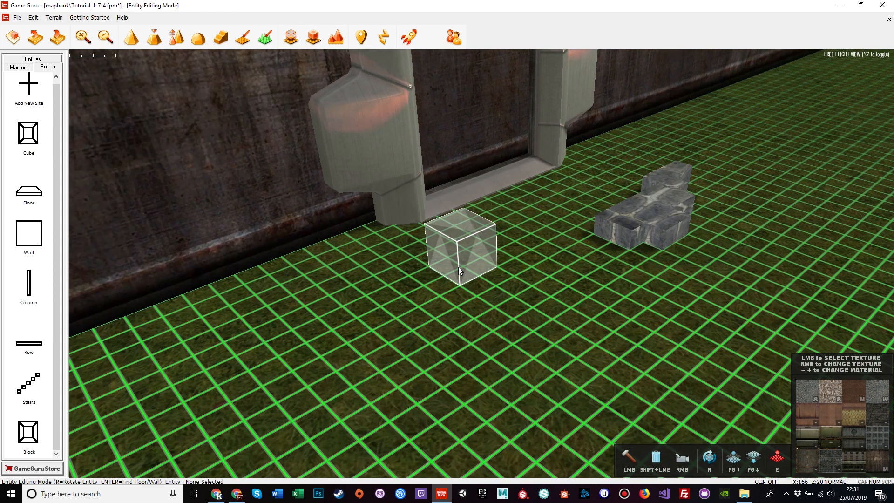
pyautogui.keyDown('shift'); pyautogui.moveTo(532, 257); pyautogui.dragTo(723, 187); pyautogui.keyUp('shift')
pyautogui.keyDown('shift'); pyautogui.moveTo(634, 221); pyautogui.dragTo(689, 169); pyautogui.keyUp('shift')
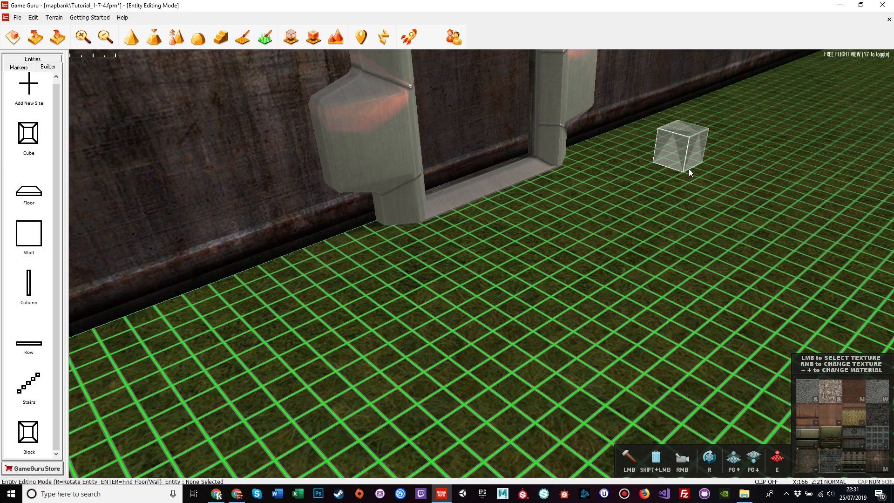
pyautogui.moveTo(647, 201); pyautogui.dragTo(582, 241)
pyautogui.moveTo(583, 241); pyautogui.dragTo(601, 241, button='right')
pyautogui.moveTo(459, 315); pyautogui.dragTo(509, 319, button='right')
pyautogui.keyDown('shift'); pyautogui.moveTo(301, 342); pyautogui.dragTo(213, 363); pyautogui.keyUp('shift')
# Choose a dark palette texture and cut away the two lowest layers of wall blocks inside the door frame.
pyautogui.moveTo(261, 350)
pyautogui.mouseDown(button='right')
pyautogui.moveTo(280, 356)
pyautogui.moveTo(279, 401)
pyautogui.mouseUp(button='right')
pyautogui.press('w')
pyautogui.press('s')
pyautogui.moveTo(481, 264); pyautogui.dragTo(458, 196, button='right')
pyautogui.moveTo(326, 347)
pyautogui.mouseDown(button='right')
pyautogui.moveTo(364, 347)
pyautogui.moveTo(340, 352)
pyautogui.mouseUp(button='right')
pyautogui.press('w')
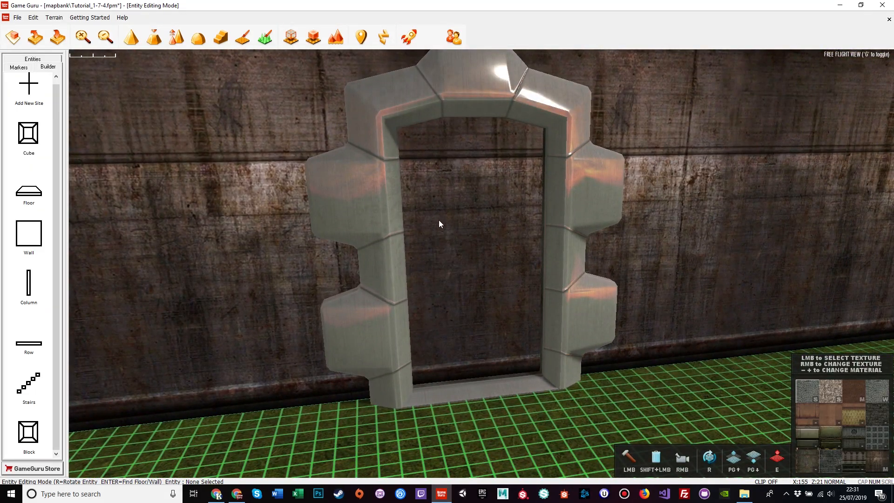
pyautogui.click(878, 461)
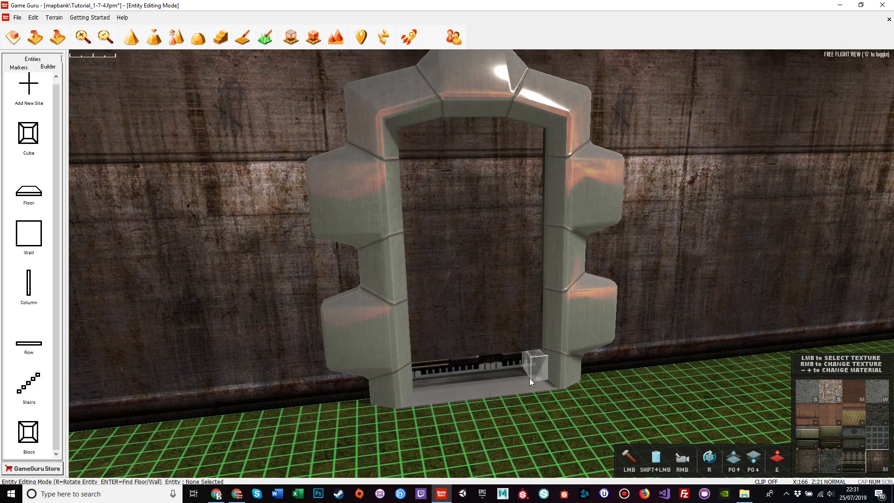
pyautogui.press('pagedown')
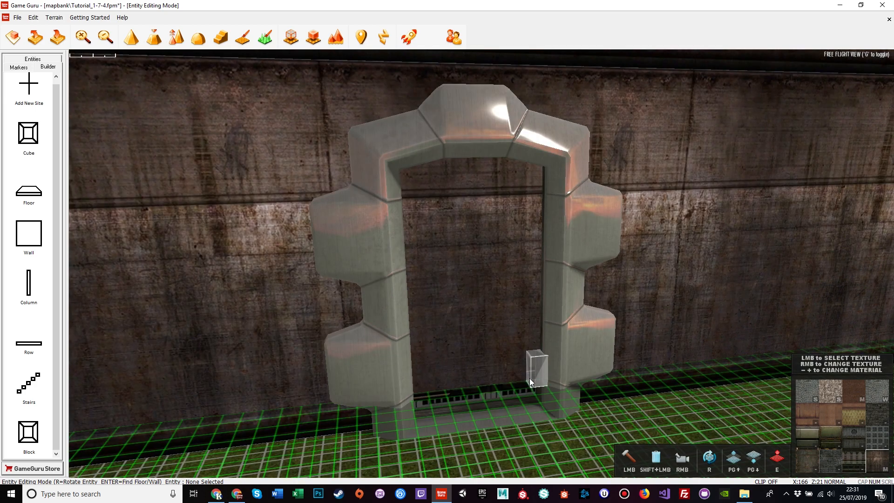
pyautogui.click(502, 377)
pyautogui.click(480, 383)
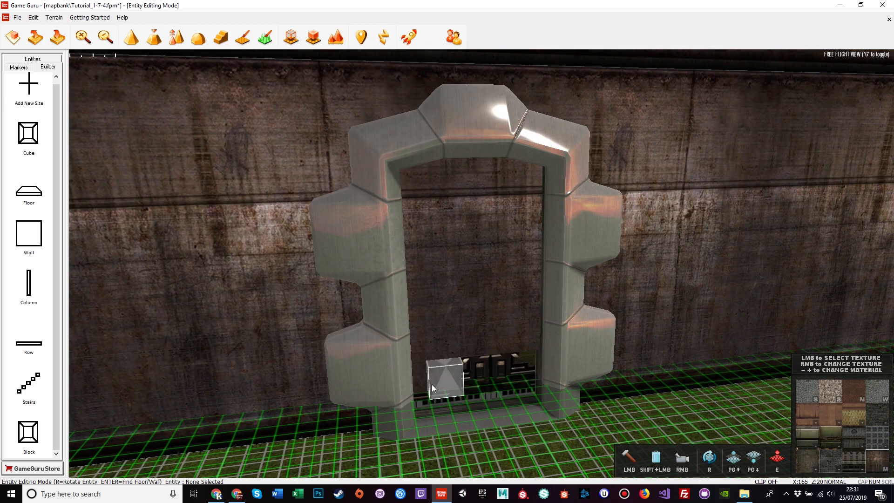
# Cut away the third and fourth layers of wall blocks inside the door frame.
pyautogui.press('pageup')
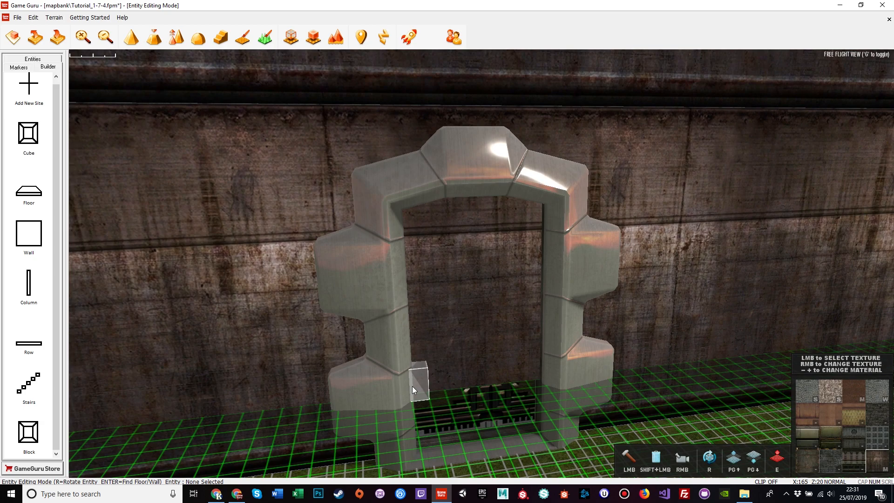
pyautogui.keyDown('shift'); pyautogui.click(440, 391); pyautogui.keyUp('shift')
pyautogui.keyDown('shift'); pyautogui.click(473, 387); pyautogui.keyUp('shift')
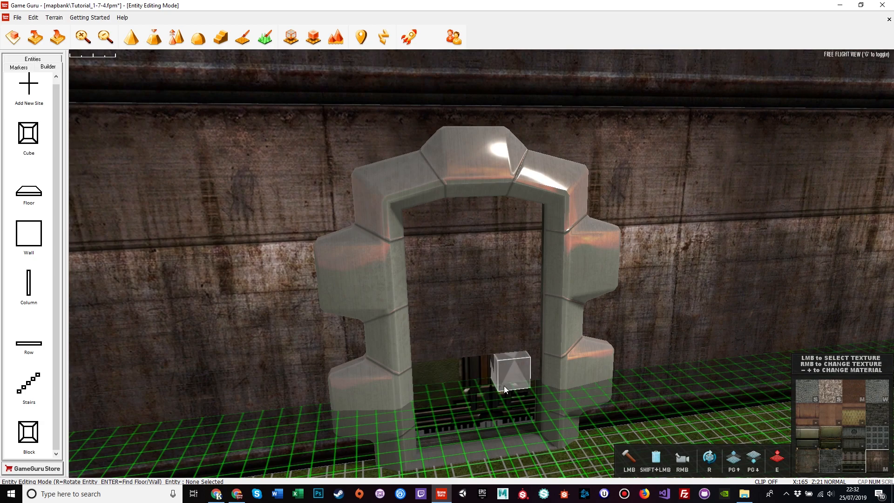
pyautogui.keyDown('shift'); pyautogui.click(525, 386); pyautogui.keyUp('shift')
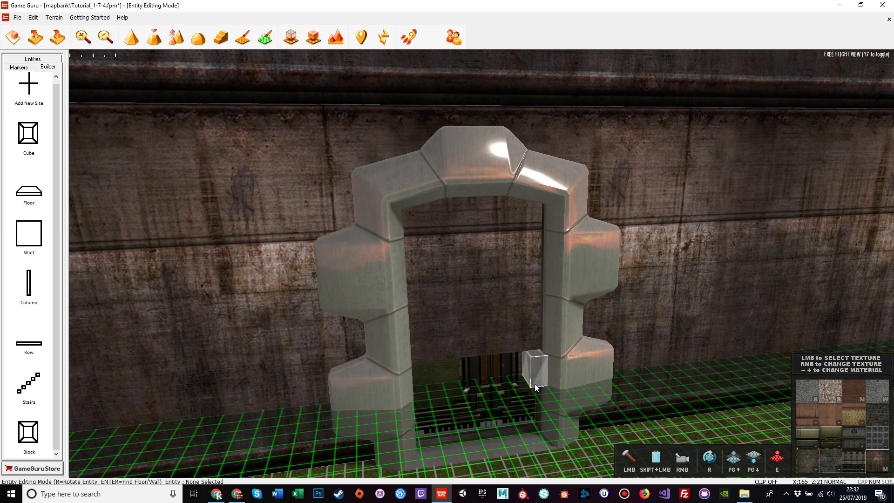
pyautogui.press('pageup')
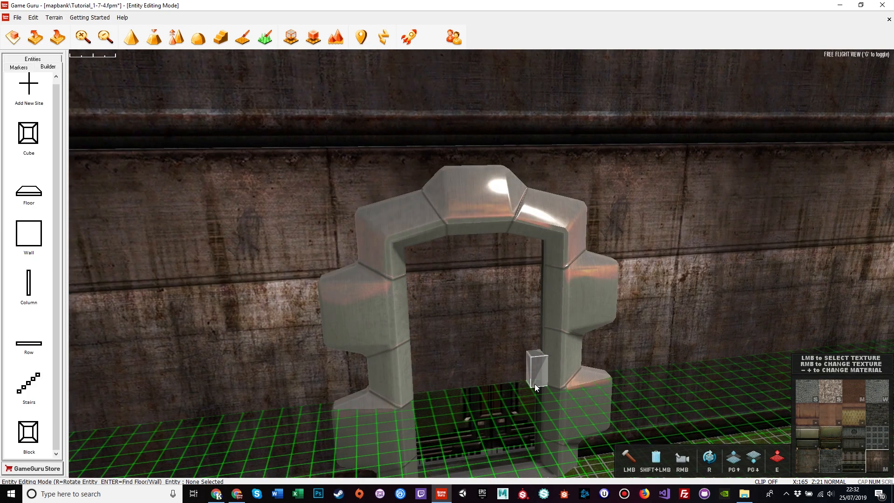
pyautogui.keyDown('shift'); pyautogui.click(535, 383); pyautogui.keyUp('shift')
pyautogui.keyDown('shift'); pyautogui.click(432, 386); pyautogui.keyUp('shift')
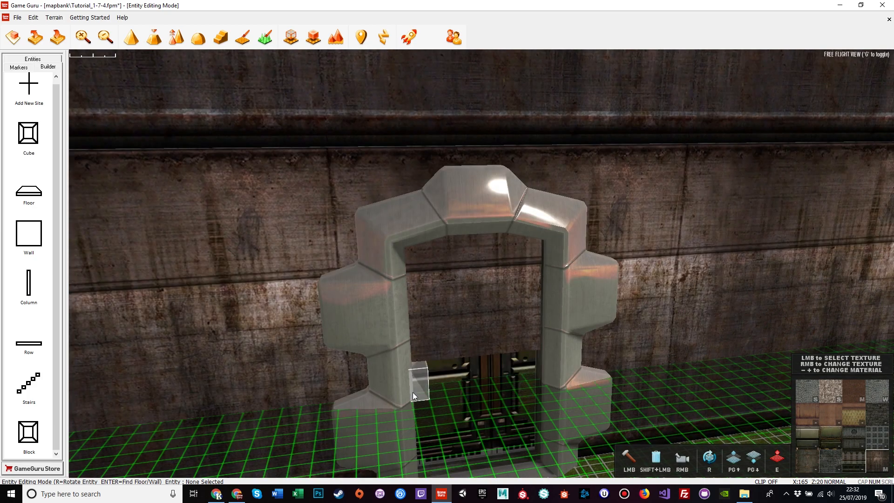
# Cut away the fifth and sixth layers of wall blocks across the width of the doorway.
pyautogui.press('pageup')
pyautogui.keyDown('shift'); pyautogui.click(487, 386); pyautogui.keyUp('shift')
pyautogui.keyDown('shift'); pyautogui.click(534, 382); pyautogui.keyUp('shift')
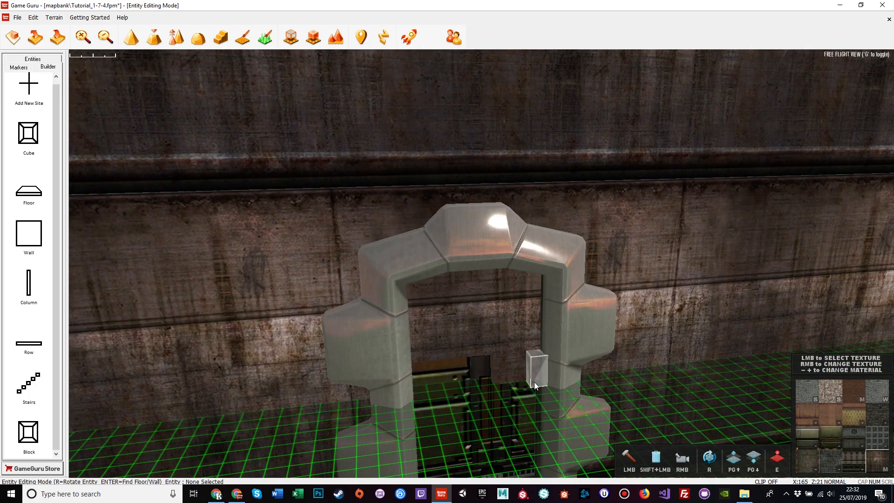
pyautogui.keyDown('shift'); pyautogui.click(521, 386); pyautogui.keyUp('shift')
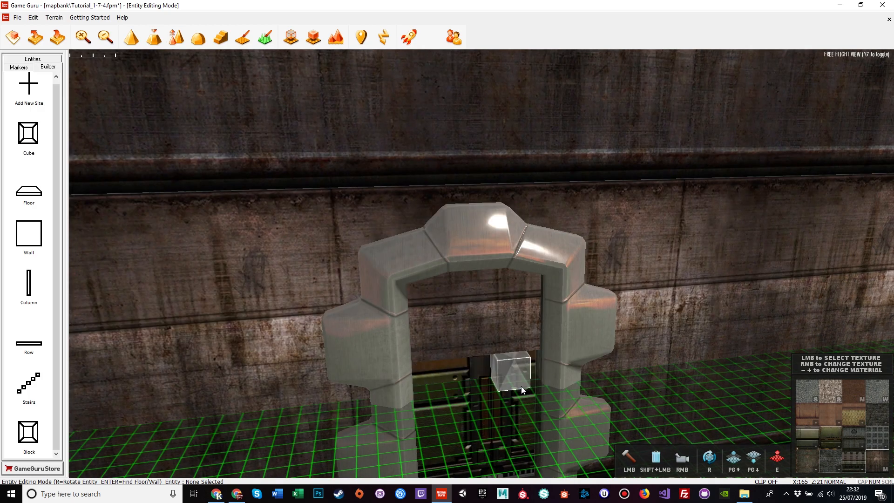
pyautogui.press('pageup')
pyautogui.keyDown('shift'); pyautogui.click(522, 387); pyautogui.keyUp('shift')
pyautogui.keyDown('shift'); pyautogui.click(477, 391); pyautogui.keyUp('shift')
pyautogui.keyDown('shift'); pyautogui.click(425, 398); pyautogui.keyUp('shift')
pyautogui.keyDown('shift'); pyautogui.click(419, 399); pyautogui.keyUp('shift')
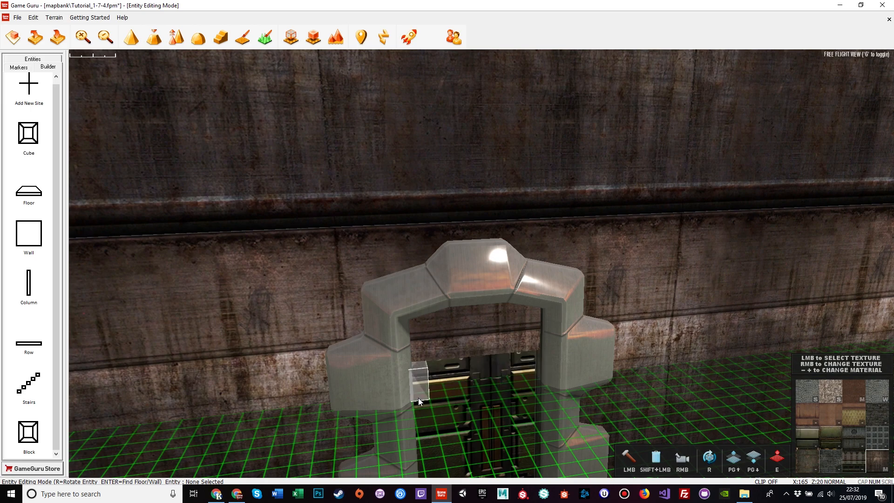
# Cut away the top two layers of wall blocks up to the arch of the door frame.
pyautogui.press('pageup')
pyautogui.keyDown('shift'); pyautogui.click(448, 395); pyautogui.keyUp('shift')
pyautogui.keyDown('shift'); pyautogui.click(495, 389); pyautogui.keyUp('shift')
pyautogui.keyDown('shift'); pyautogui.click(525, 384); pyautogui.keyUp('shift')
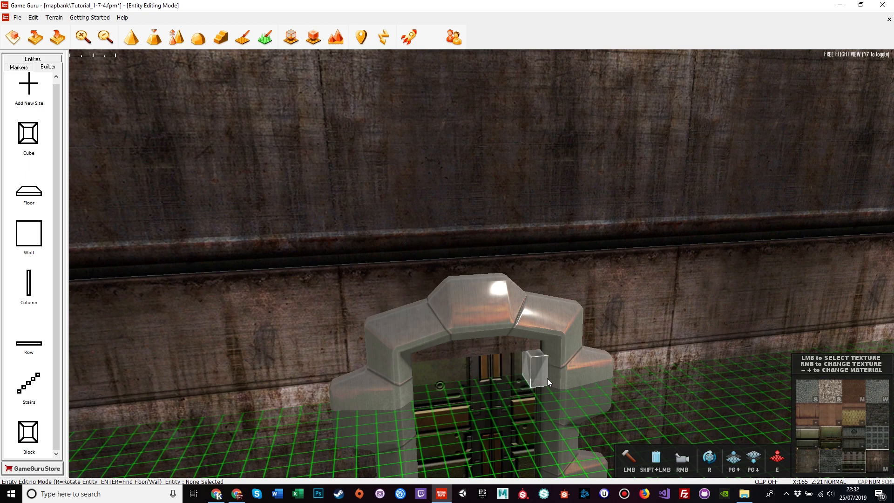
pyautogui.press('pageup')
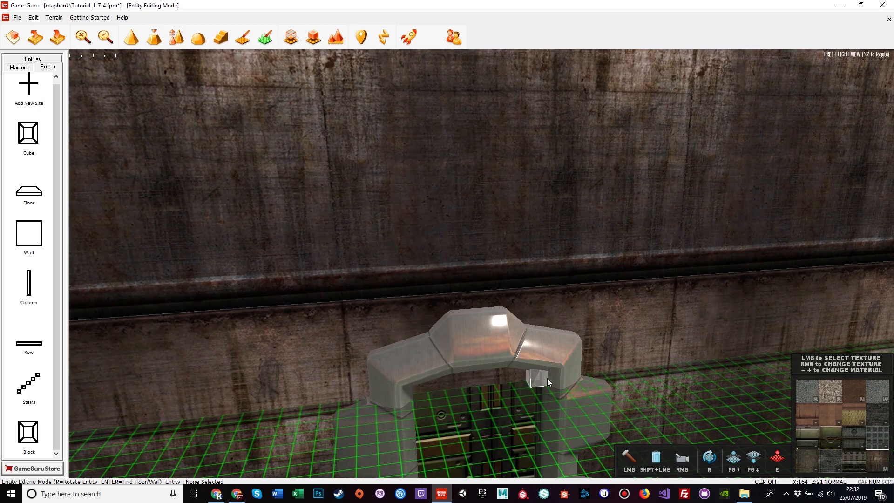
pyautogui.keyDown('shift'); pyautogui.click(529, 389); pyautogui.keyUp('shift')
pyautogui.keyDown('shift'); pyautogui.click(512, 384); pyautogui.keyUp('shift')
pyautogui.keyDown('shift'); pyautogui.click(481, 391); pyautogui.keyUp('shift')
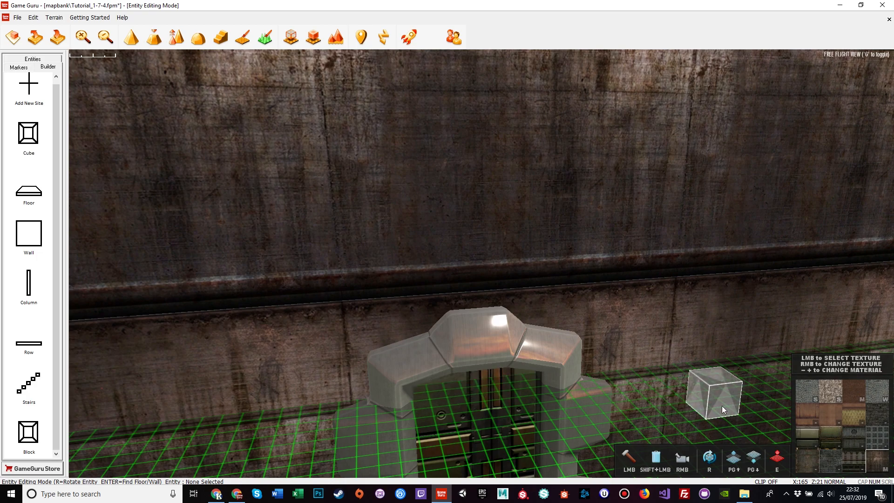
# Choose the olive-green metal panel texture and examine the doorway opening from inside the building.
pyautogui.click(829, 444)
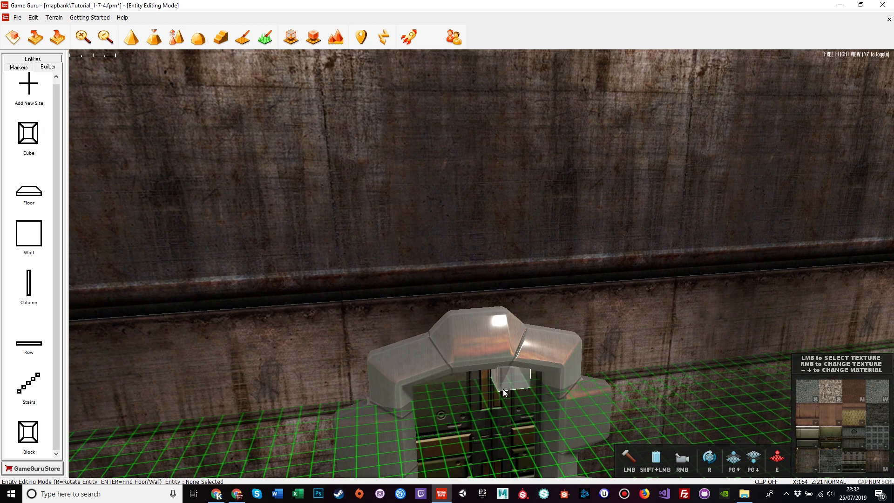
pyautogui.click(831, 443)
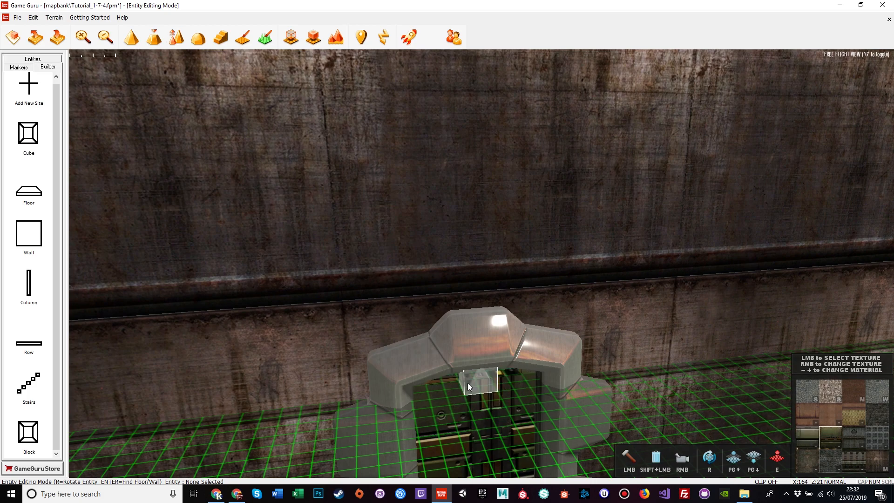
pyautogui.press('s')
pyautogui.moveTo(482, 400); pyautogui.dragTo(620, 405, button='right')
pyautogui.press('w')
pyautogui.press('w')
pyautogui.press('w')
pyautogui.moveTo(512, 373); pyautogui.dragTo(557, 411, button='right')
pyautogui.moveTo(444, 416); pyautogui.dragTo(382, 415, button='right')
pyautogui.press('s')
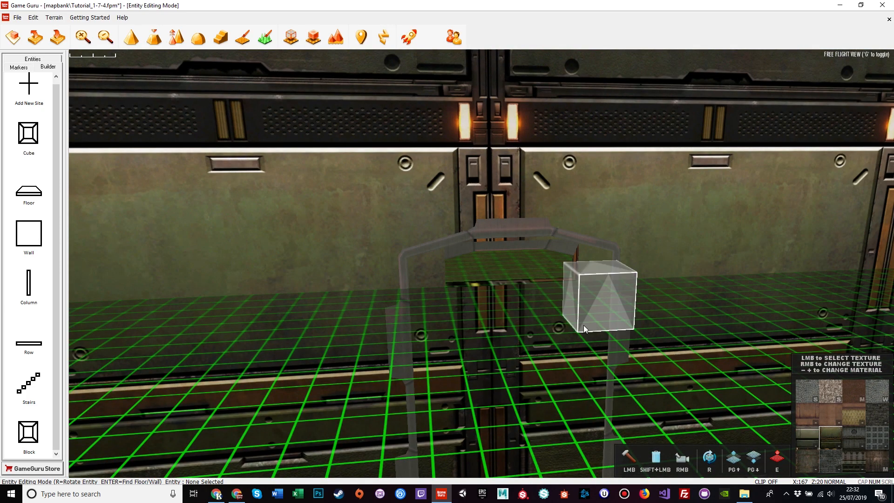
pyautogui.click(584, 346)
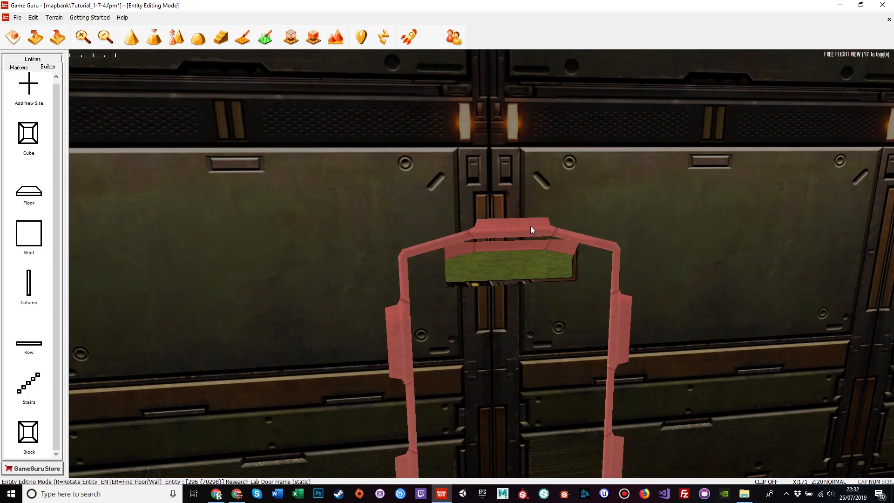
# Move the door frame through the wall so it protrudes on the inside of the building.
pyautogui.click(530, 225)
pyautogui.moveTo(540, 282); pyautogui.dragTo(537, 284)
pyautogui.press('a')
pyautogui.moveTo(537, 284); pyautogui.dragTo(215, 279, button='right')
pyautogui.press('d')
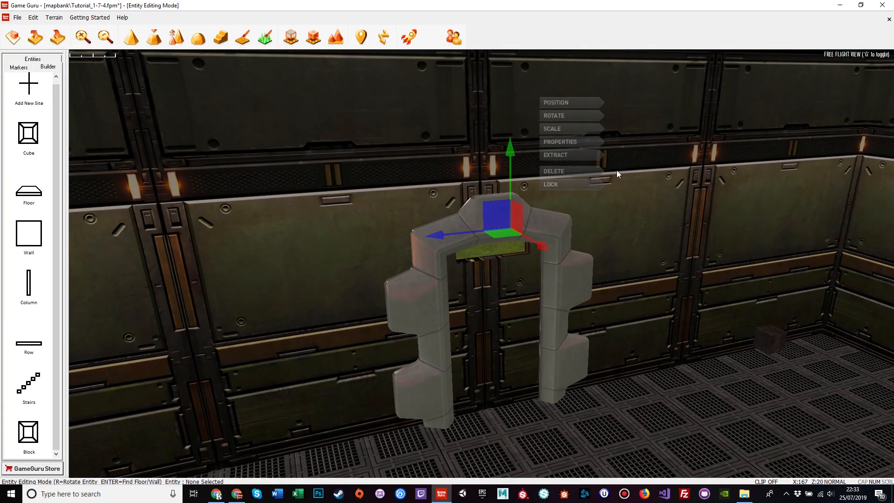
# Reopen the building for editing and cut away the interior wall blocks across the top of the door opening.
pyautogui.click(708, 217)
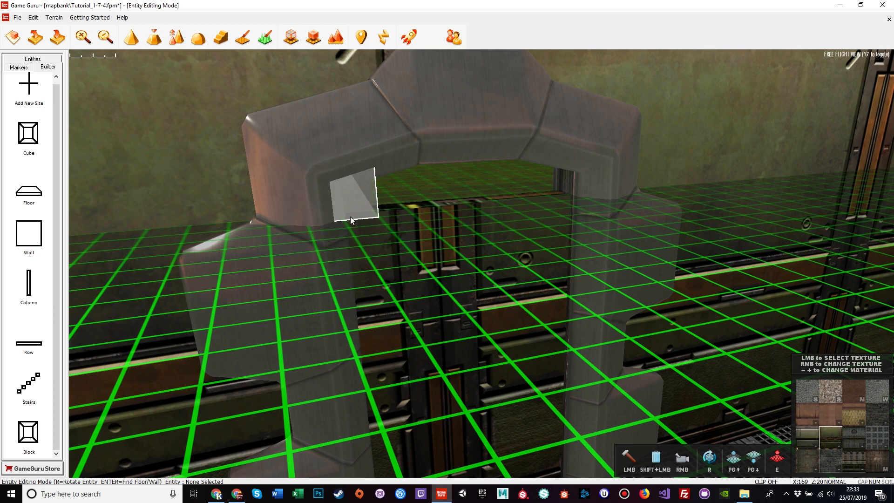
pyautogui.press('pagedown')
pyautogui.keyDown('shift'); pyautogui.moveTo(350, 216); pyautogui.dragTo(471, 196); pyautogui.keyUp('shift')
pyautogui.moveTo(533, 196)
pyautogui.keyDown('shift'); pyautogui.mouseDown()
pyautogui.moveTo(542, 206)
pyautogui.moveTo(547, 194)
pyautogui.mouseUp(); pyautogui.keyUp('shift')
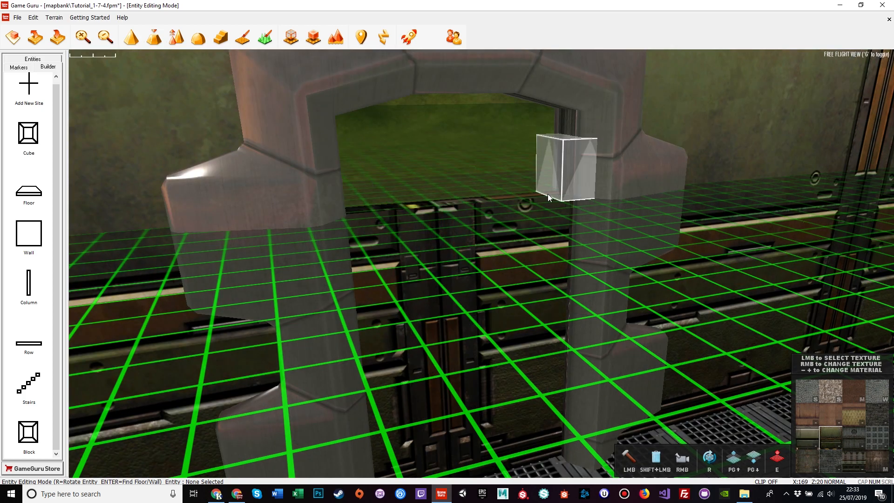
# Cut away the middle layers of interior wall blocks between the sides of the door frame.
pyautogui.press('pagedown')
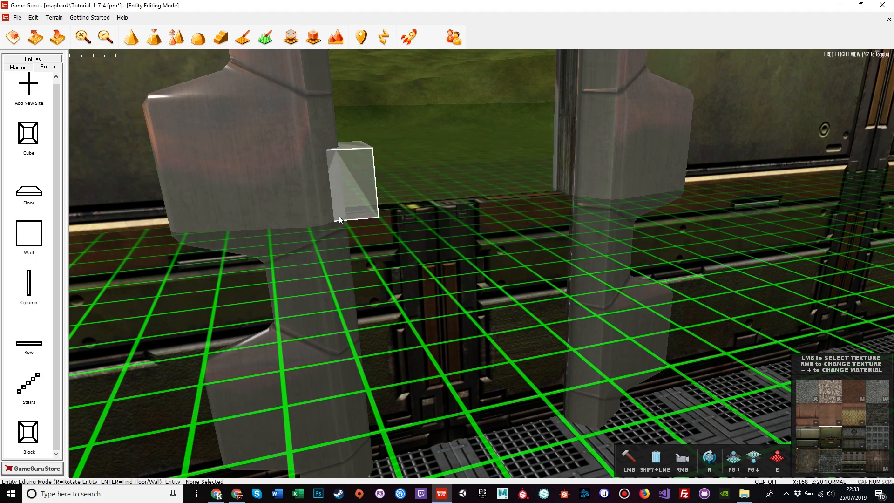
pyautogui.press('pagedown')
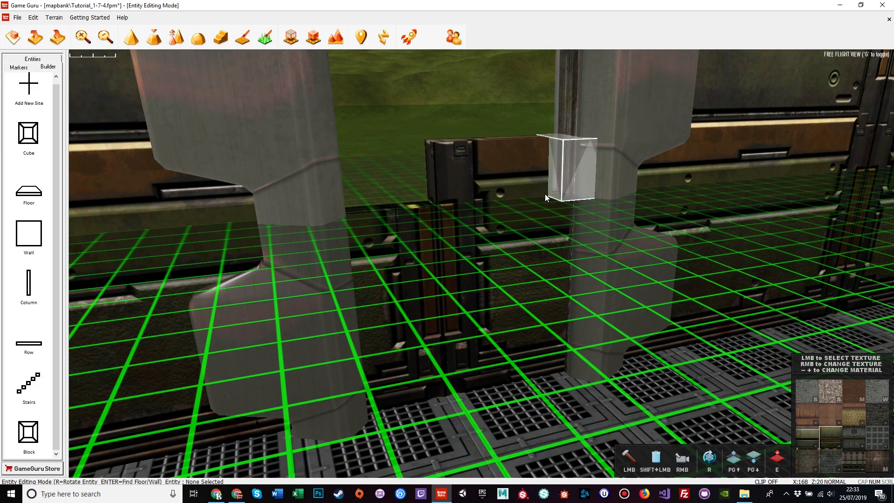
pyautogui.press('pagedown')
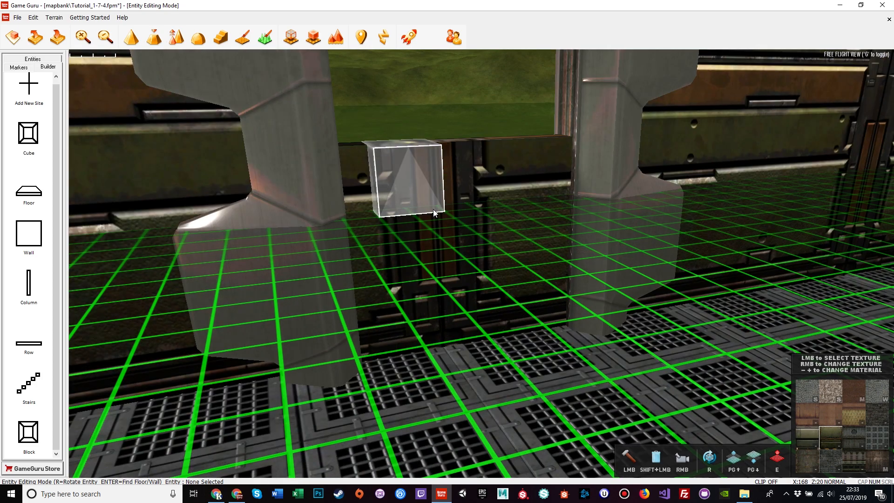
pyautogui.keyDown('shift'); pyautogui.click(361, 218); pyautogui.keyUp('shift')
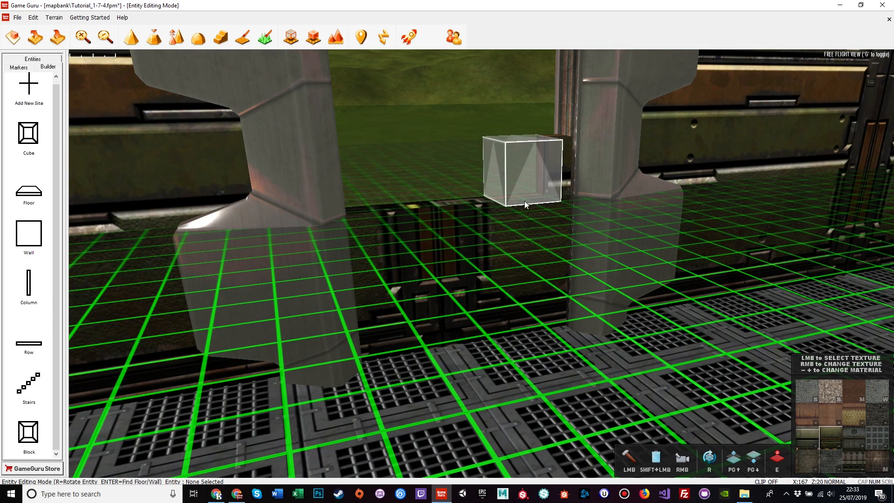
# Cut away the lowest layers of interior wall blocks inside the door frame down to the floor.
pyautogui.press('pagedown')
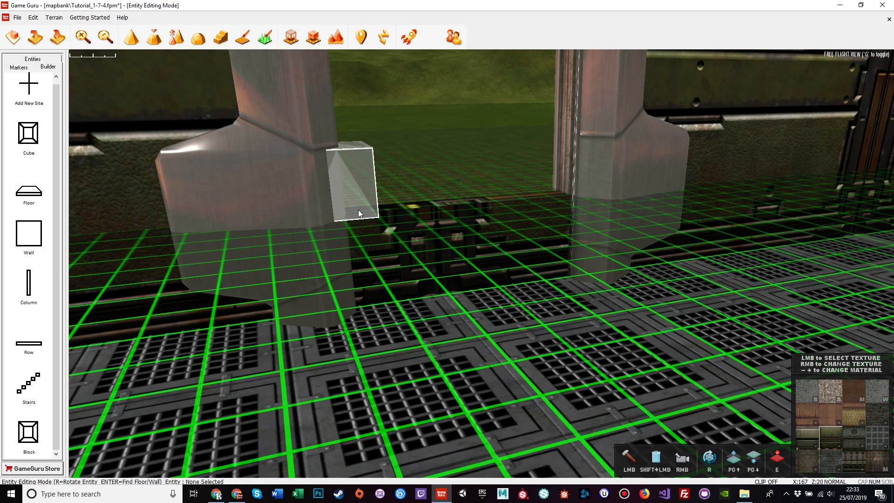
pyautogui.press('pageup')
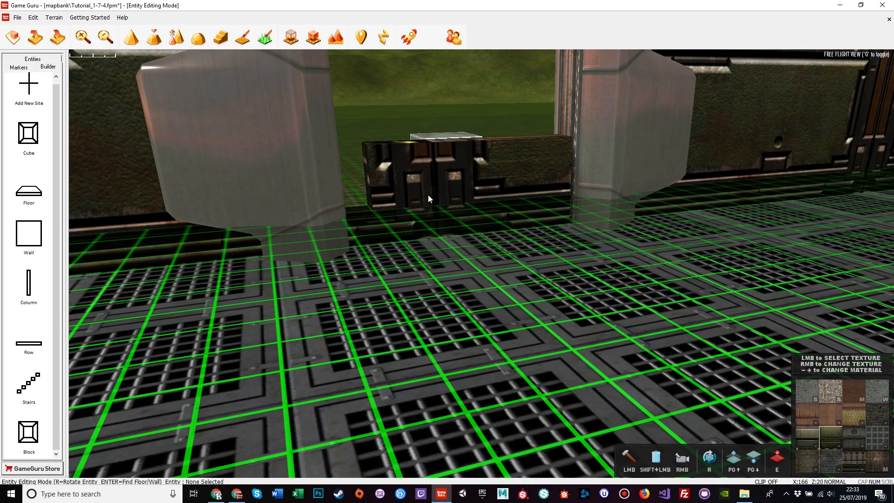
pyautogui.press('pagedown')
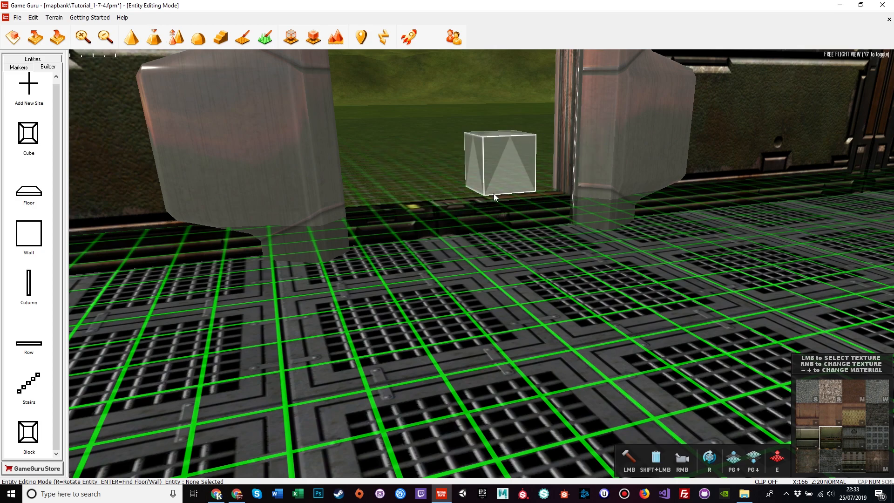
pyautogui.scroll(3, 494, 194)
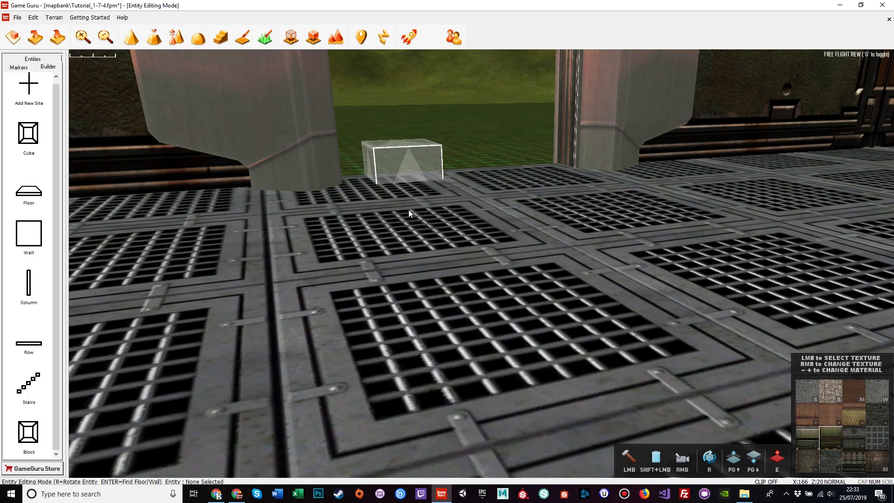
# Leave building editing and raise the door frame slightly so its threshold covers the exposed edge of the floor.
pyautogui.moveTo(409, 209); pyautogui.dragTo(446, 199, button='right')
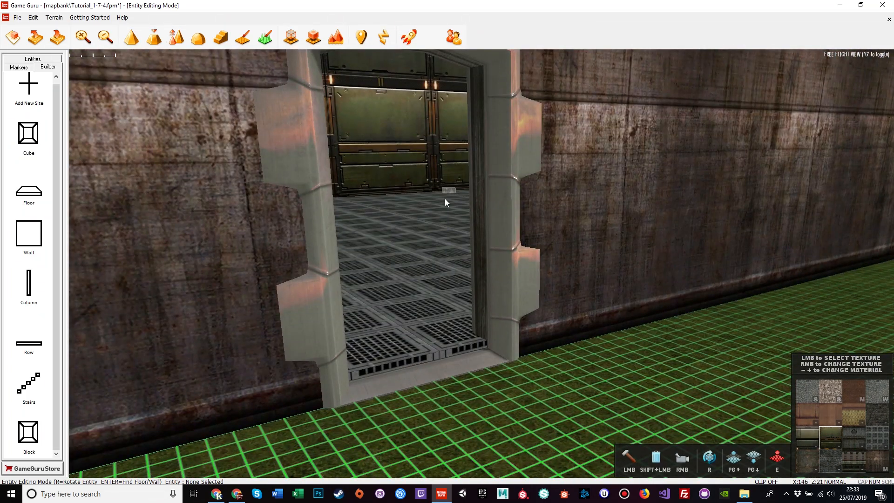
pyautogui.press('d')
pyautogui.moveTo(477, 399); pyautogui.dragTo(433, 428, button='right')
pyautogui.press('w')
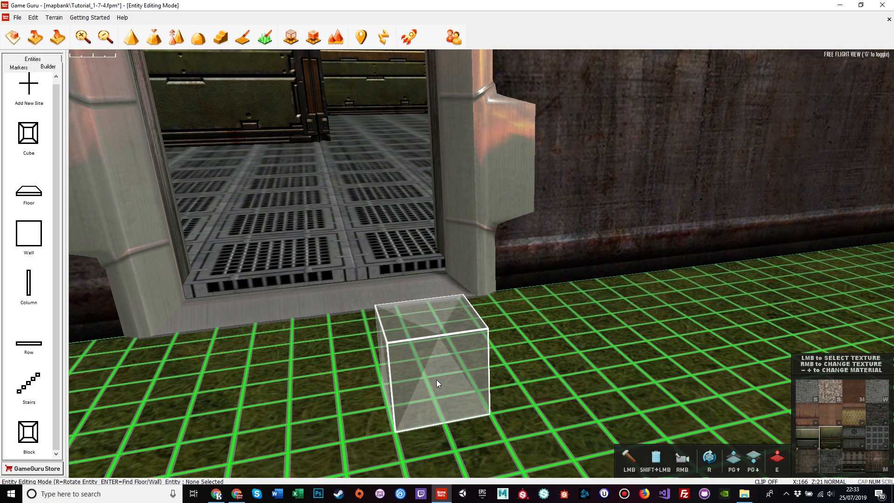
pyautogui.press('e')
pyautogui.press('s')
pyautogui.moveTo(426, 387)
pyautogui.mouseDown(button='right')
pyautogui.moveTo(420, 354)
pyautogui.moveTo(412, 388)
pyautogui.mouseUp(button='right')
pyautogui.click(431, 351)
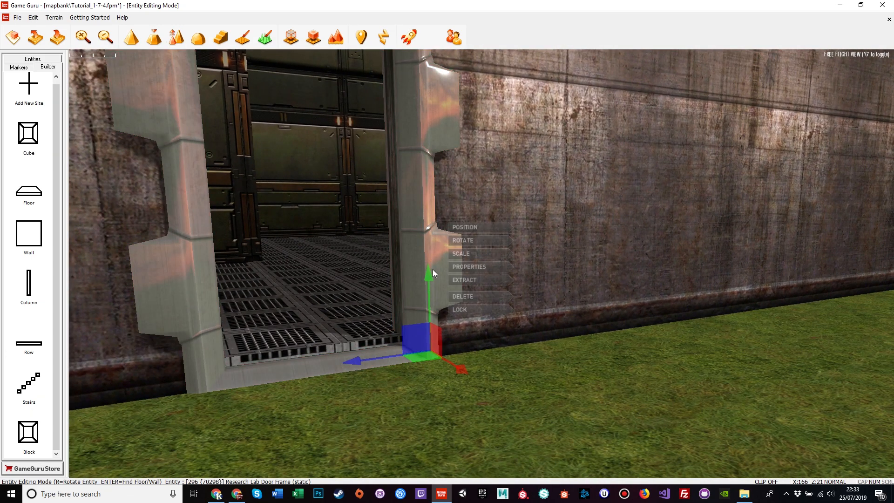
pyautogui.moveTo(430, 273); pyautogui.dragTo(436, 255)
# Examine the door frame's threshold against the floor grating from above.
pyautogui.moveTo(436, 254); pyautogui.dragTo(425, 434, button='right')
pyautogui.press('w')
pyautogui.press('s')
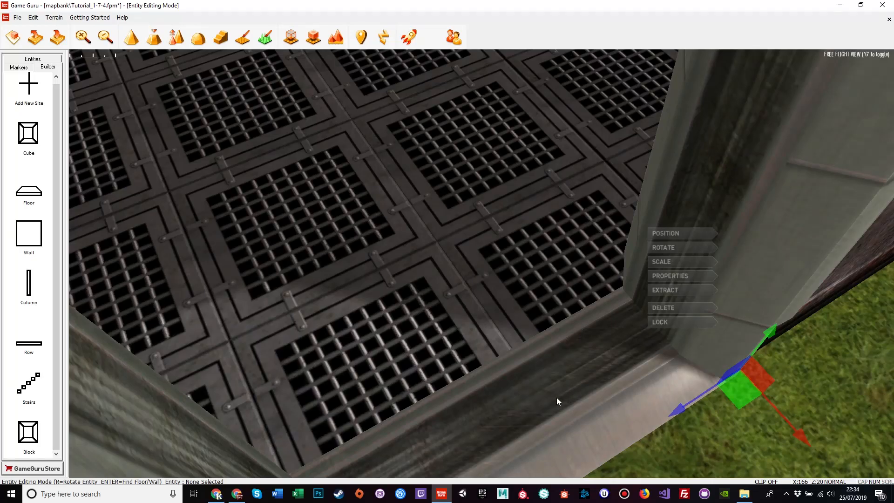
pyautogui.press('s')
pyautogui.moveTo(576, 409); pyautogui.dragTo(634, 368, button='right')
pyautogui.press('w')
pyautogui.press('s')
pyautogui.press('w')
pyautogui.press('a')
# Reopen the building for editing and examine the arch of the door frame from inside and outside.
pyautogui.click(743, 271)
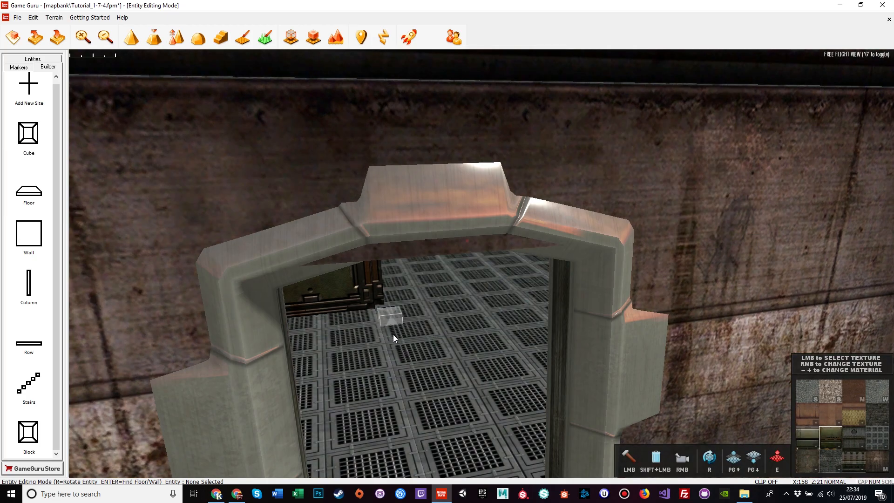
pyautogui.press('w')
pyautogui.moveTo(394, 334); pyautogui.dragTo(447, 334, button='right')
pyautogui.moveTo(418, 372); pyautogui.dragTo(427, 359, button='right')
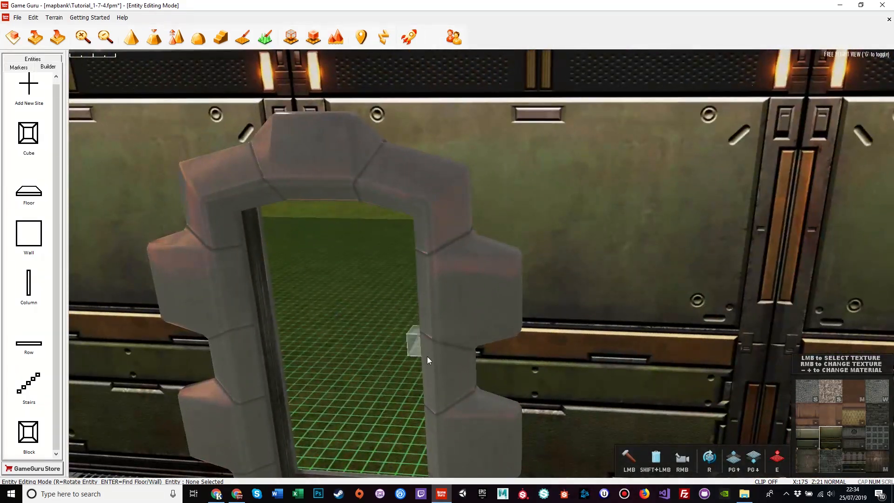
pyautogui.press('a')
pyautogui.press('w')
pyautogui.moveTo(553, 252); pyautogui.dragTo(611, 140, button='right')
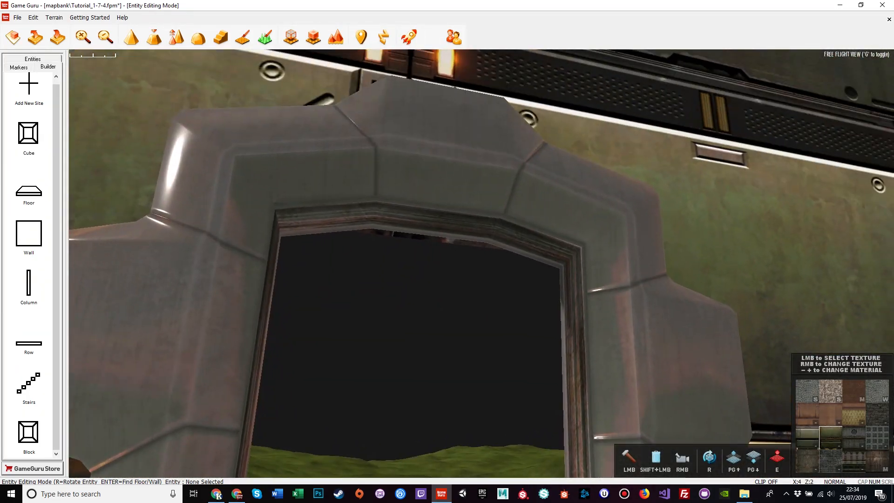
pyautogui.moveTo(427, 298); pyautogui.dragTo(467, 299, button='right')
pyautogui.press('s')
pyautogui.press('w')
pyautogui.press('s')
pyautogui.press('w')
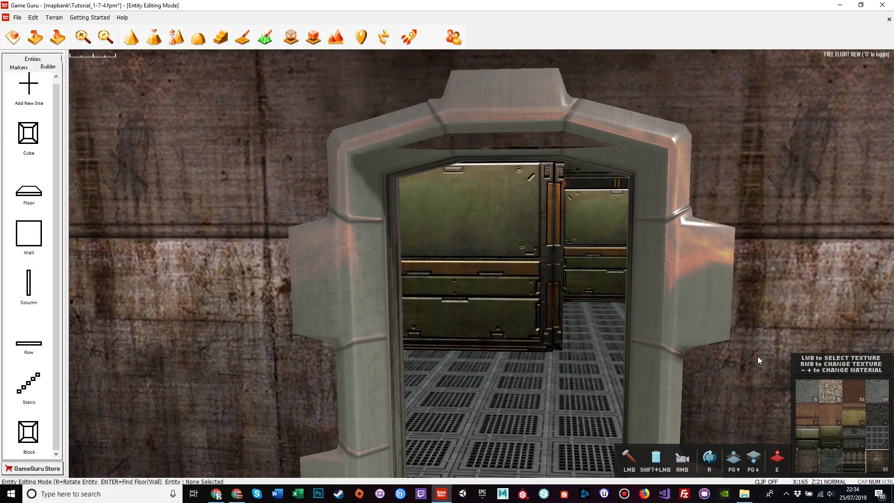
# Choose the block shape and raise the build level to the top of the door frame from outside.
pyautogui.press('a')
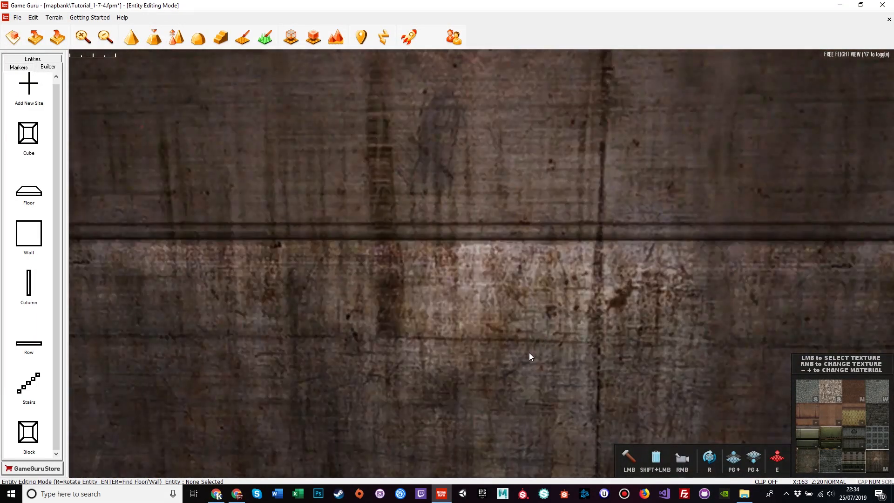
pyautogui.press('s')
pyautogui.moveTo(516, 406); pyautogui.dragTo(566, 400, button='right')
pyautogui.press('w')
pyautogui.click(31, 434)
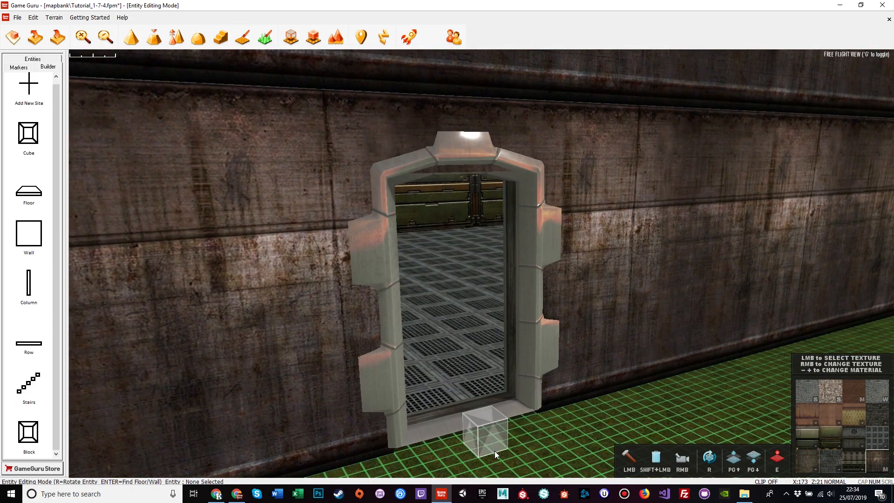
pyautogui.press('pageup')
pyautogui.press('pageup')
pyautogui.press('pageup')
pyautogui.press('pageup')
pyautogui.press('pageup')
pyautogui.press('pageup')
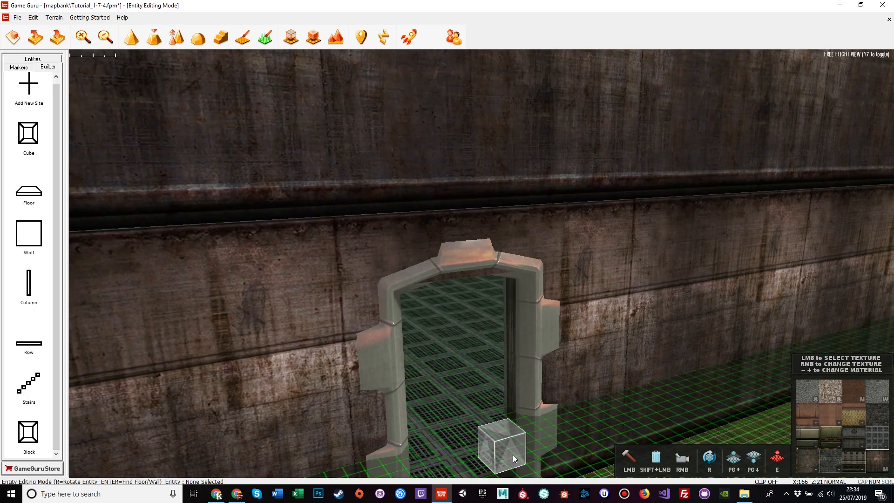
pyautogui.press('pageup')
pyautogui.press('pageup')
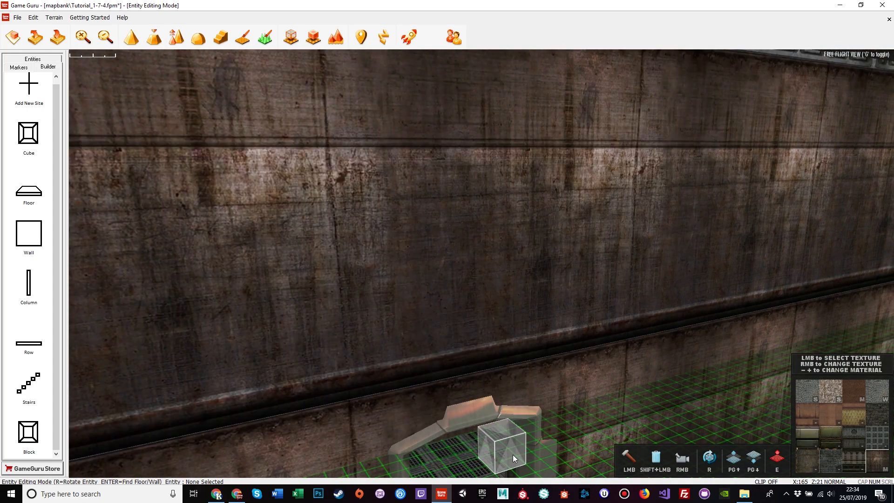
# Examine the wall blocks beneath the arch of the door frame close up from outside.
pyautogui.press('w')
pyautogui.moveTo(515, 453); pyautogui.dragTo(556, 486, button='right')
pyautogui.press('w')
pyautogui.press('s')
pyautogui.press('w')
pyautogui.press('s')
pyautogui.press('w')
pyautogui.moveTo(502, 364); pyautogui.dragTo(547, 381, button='right')
pyautogui.press('s')
pyautogui.moveTo(549, 457); pyautogui.dragTo(550, 475, button='right')
pyautogui.press('w')
pyautogui.press('s')
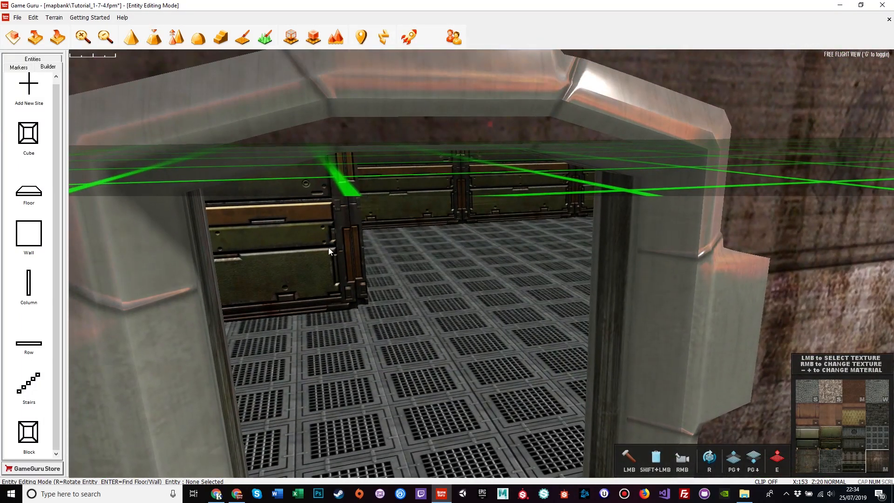
# Switch to the cube shape and inspect how it lines up with the wall blocks at the arch.
pyautogui.click(27, 148)
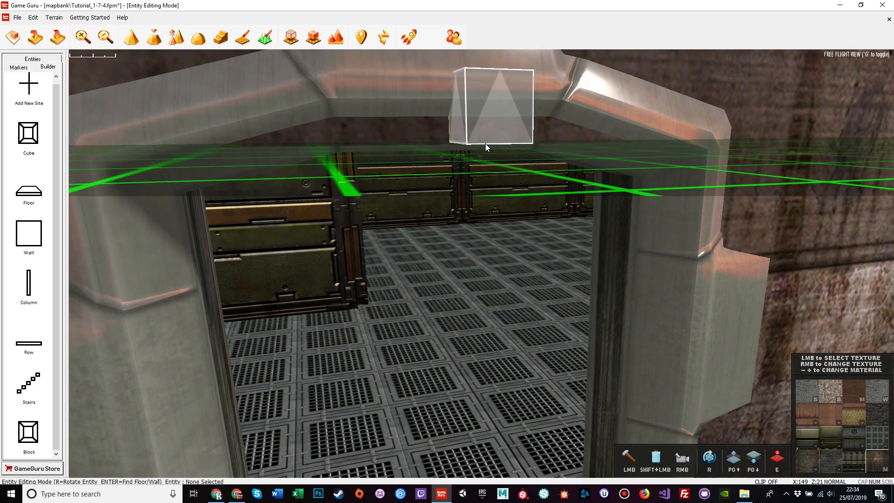
pyautogui.press('w')
pyautogui.moveTo(518, 149); pyautogui.dragTo(557, 124, button='right')
pyautogui.press('s')
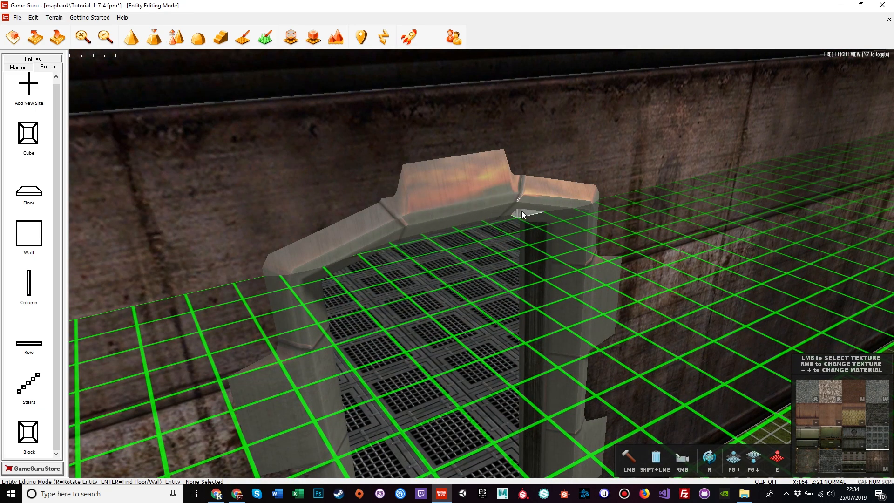
pyautogui.press('w')
pyautogui.moveTo(436, 254)
pyautogui.mouseDown(button='right')
pyautogui.moveTo(437, 284)
pyautogui.moveTo(437, 270)
pyautogui.mouseUp(button='right')
pyautogui.press('s')
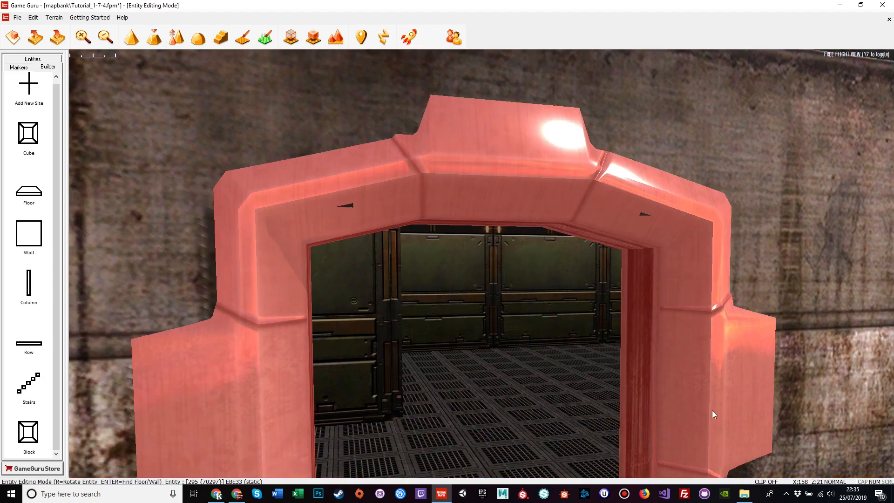
# Move the door frame further out from the exterior wall so its arch covers the remaining wall slivers.
pyautogui.click(710, 349)
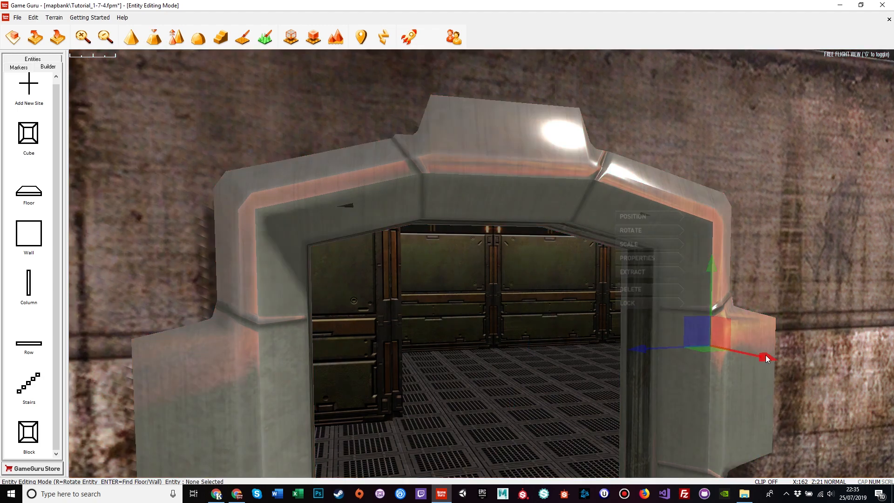
pyautogui.scroll(2, 765, 355)
pyautogui.scroll(1, 766, 356)
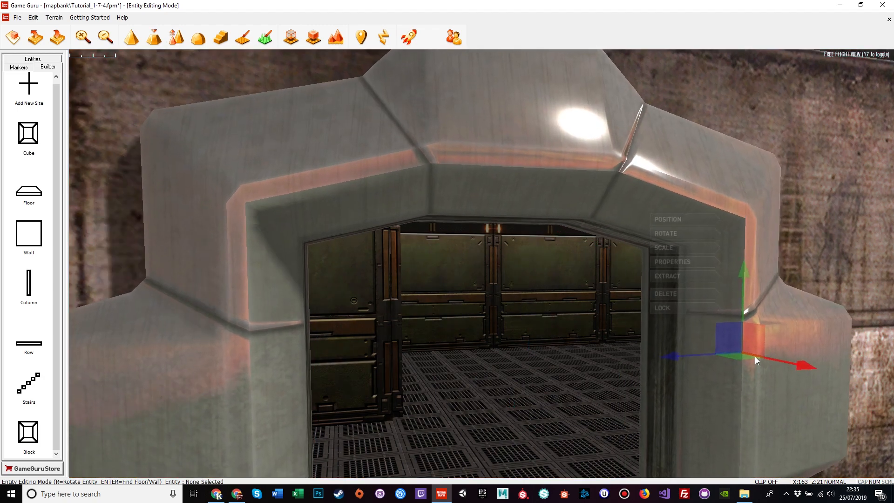
pyautogui.scroll(-2, 756, 357)
pyautogui.scroll(2, 752, 354)
pyautogui.scroll(-2, 752, 355)
pyautogui.moveTo(750, 353); pyautogui.dragTo(764, 356)
# Examine the repositioned door frame and its arch from inside the building.
pyautogui.press('d')
pyautogui.press('w')
pyautogui.moveTo(722, 365); pyautogui.dragTo(876, 366, button='right')
pyautogui.press('a')
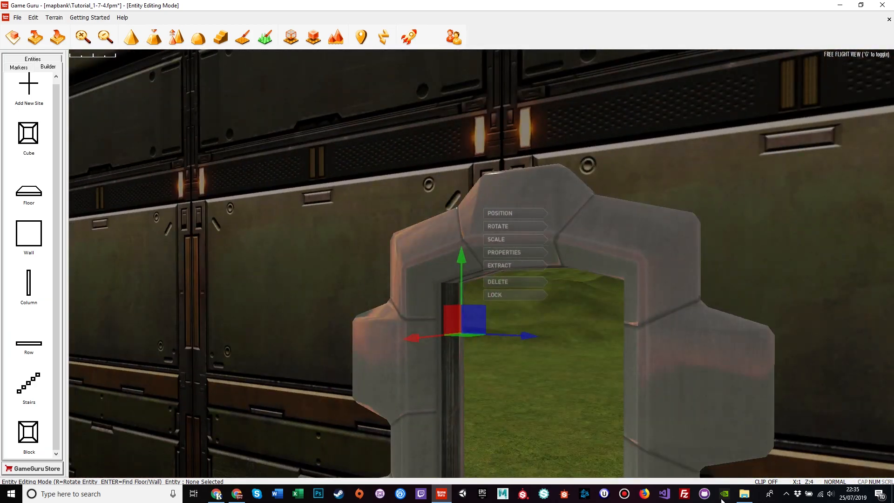
pyautogui.click(571, 425)
pyautogui.press('s')
pyautogui.moveTo(540, 411); pyautogui.dragTo(620, 438, button='right')
pyautogui.press('a')
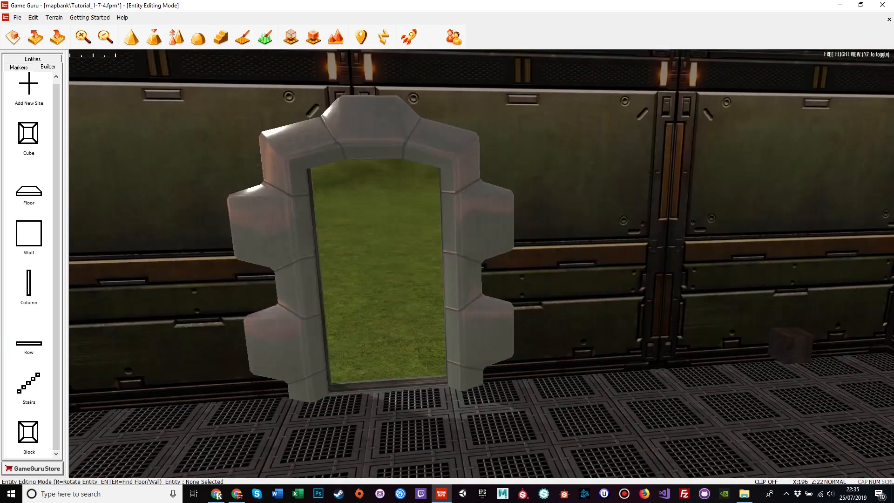
pyautogui.press('w')
pyautogui.moveTo(481, 263); pyautogui.dragTo(485, 168, button='right')
pyautogui.press('s')
pyautogui.press('w')
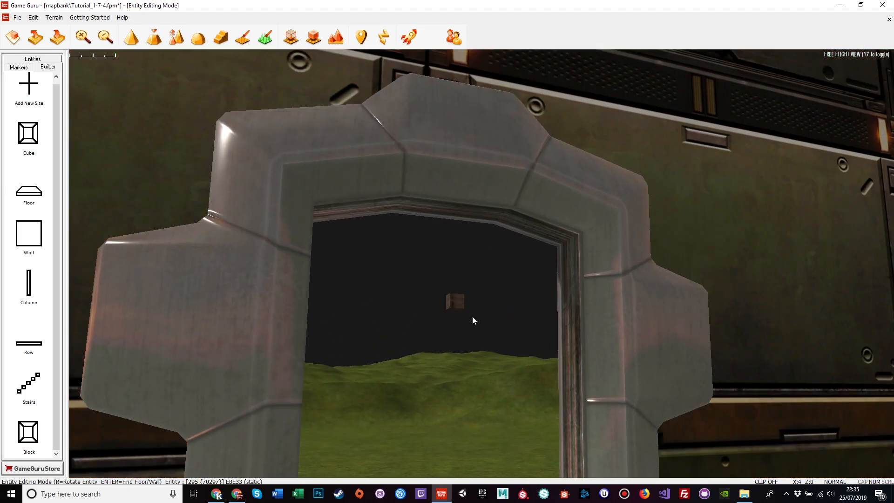
# Open the building for editing and lower the build grid two levels at the doorway.
pyautogui.click(474, 321)
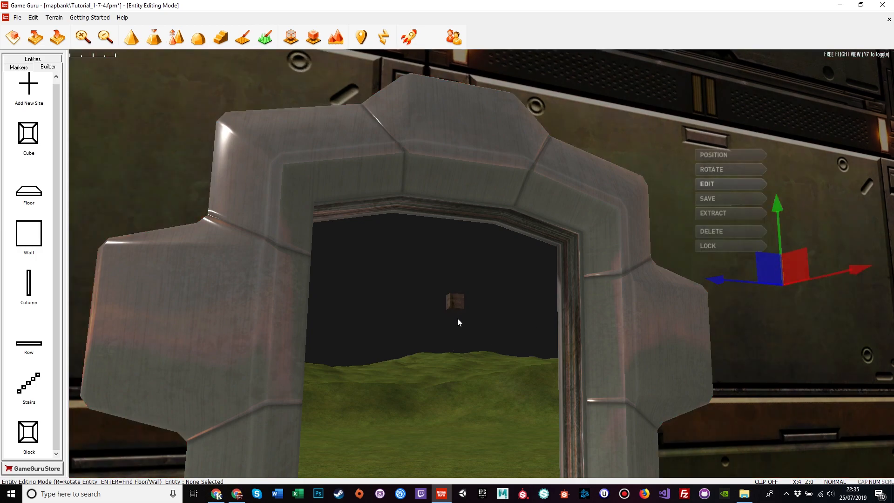
pyautogui.press('e')
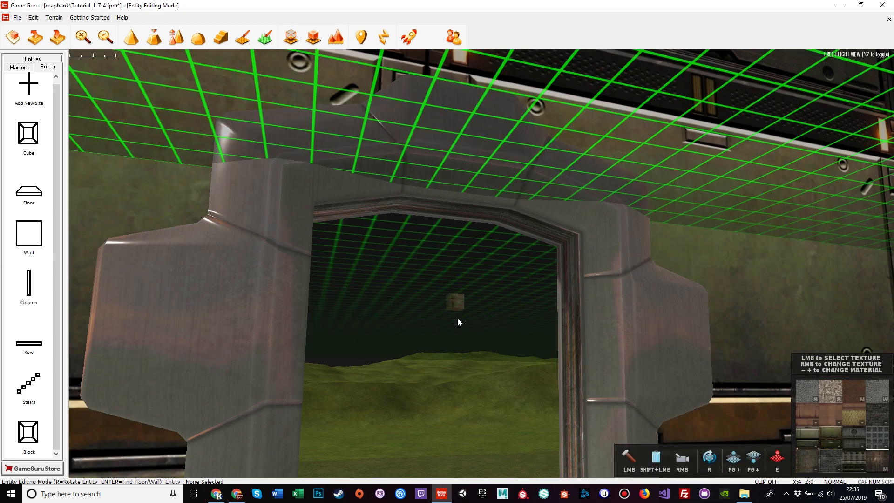
pyautogui.press('pagedown')
pyautogui.press('pagedown')
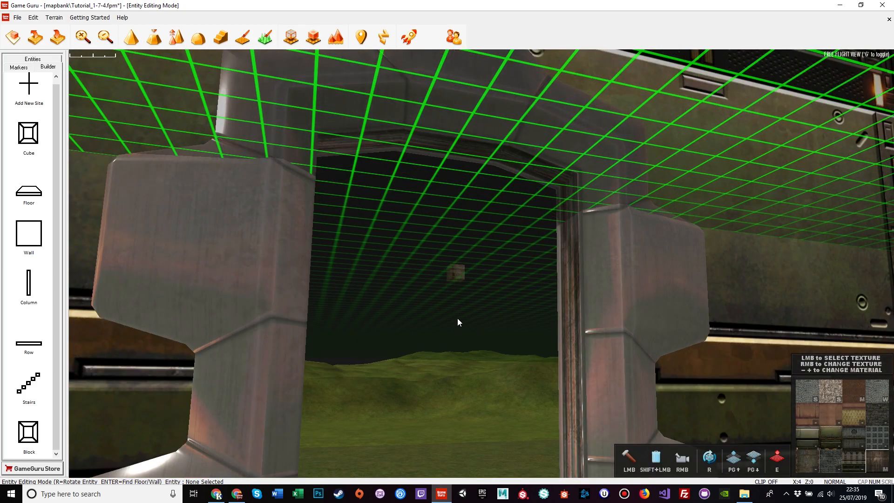
pyautogui.press('e')
# Reopen the building for editing from inside and bring the cube over the floor beside the door frame.
pyautogui.press('w')
pyautogui.moveTo(457, 318); pyautogui.dragTo(577, 244, button='right')
pyautogui.press('s')
pyautogui.press('w')
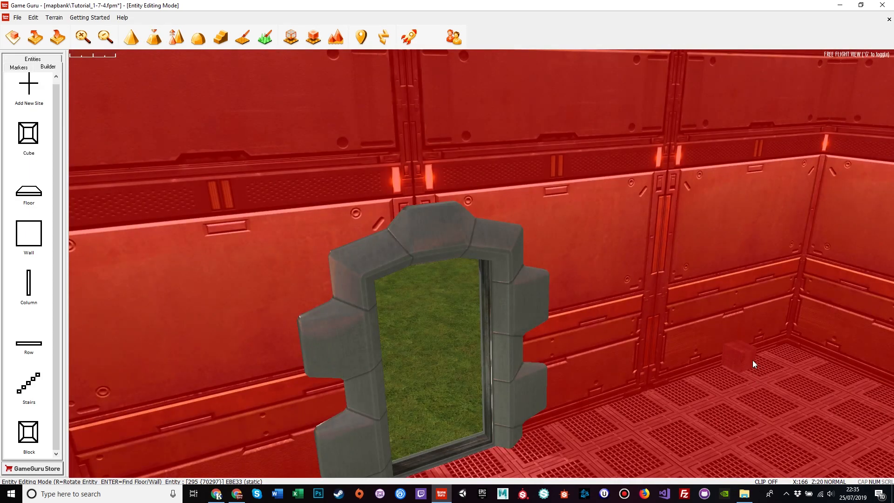
pyautogui.click(605, 291)
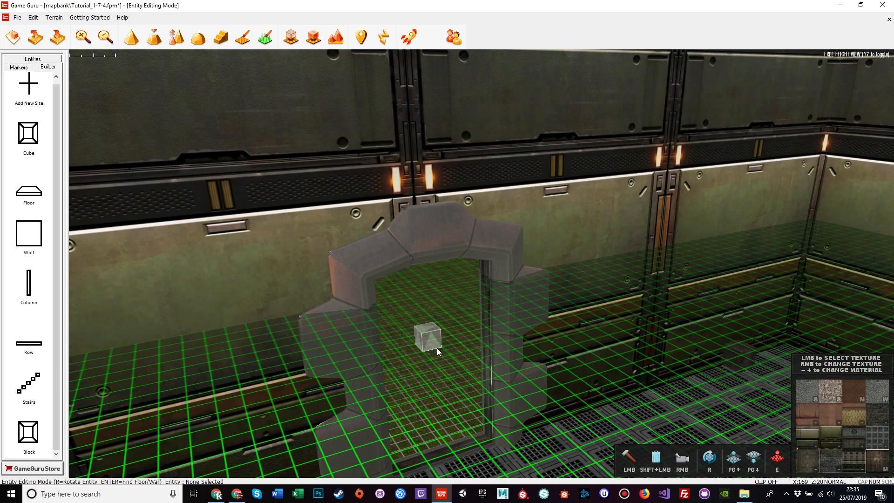
pyautogui.press('w')
pyautogui.moveTo(327, 326); pyautogui.dragTo(433, 365, button='right')
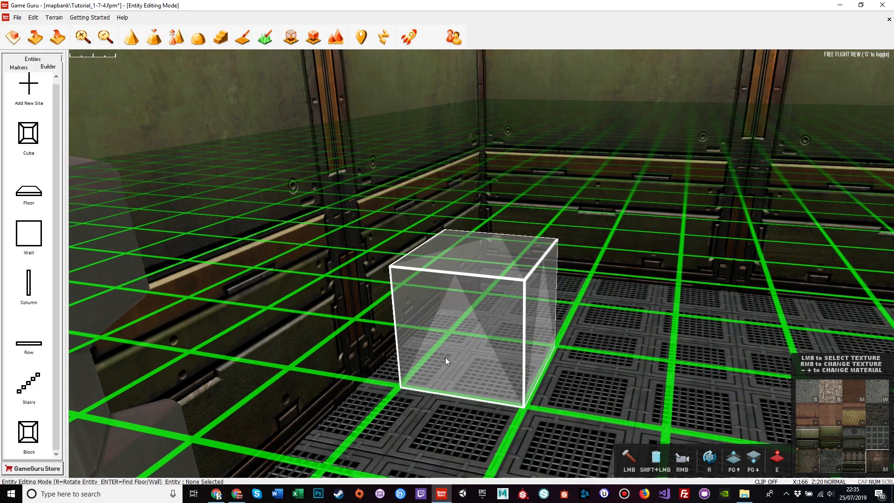
# Lower the build grid two more levels to the floor and remove the stray block near the inside corner.
pyautogui.press('pagedown')
pyautogui.press('pagedown')
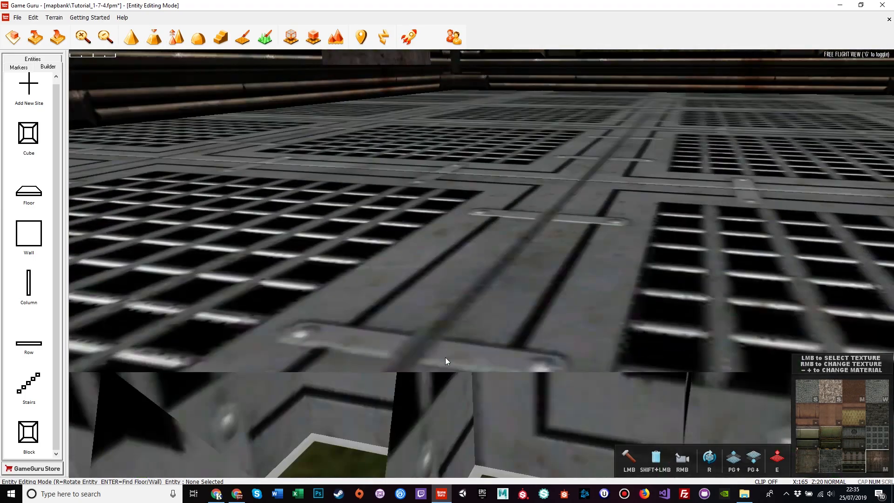
pyautogui.moveTo(445, 357); pyautogui.dragTo(429, 373, button='right')
pyautogui.press('w')
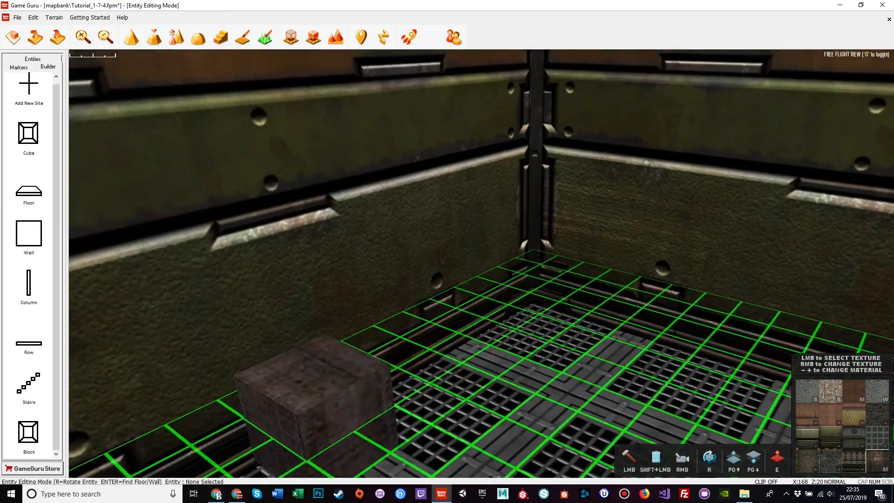
pyautogui.scroll(-5, 329, 402)
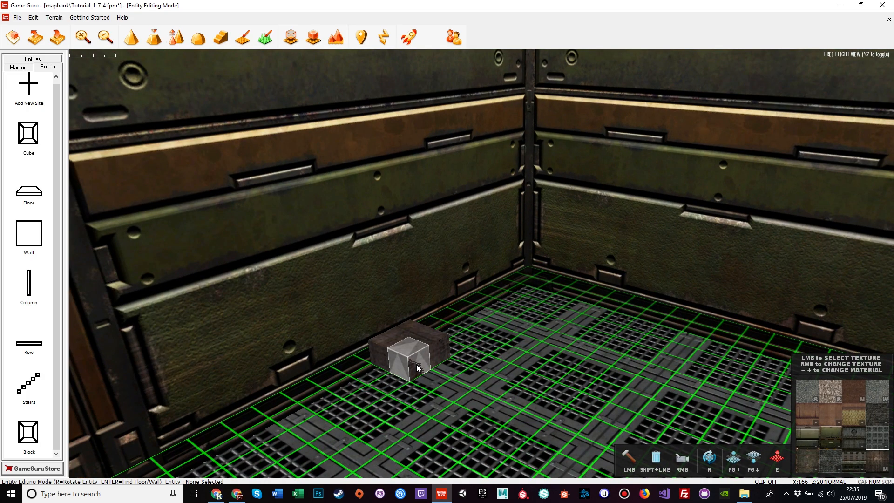
# Look over the ground outside the doorway wall for remaining stray blocks.
pyautogui.press('s')
pyautogui.moveTo(396, 385); pyautogui.dragTo(298, 354, button='right')
pyautogui.press('w')
pyautogui.press('s')
pyautogui.moveTo(455, 358); pyautogui.dragTo(577, 326, button='right')
pyautogui.press('a')
pyautogui.press('s')
pyautogui.moveTo(460, 313); pyautogui.dragTo(477, 427, button='right')
pyautogui.press('w')
pyautogui.press('s')
pyautogui.press('s')
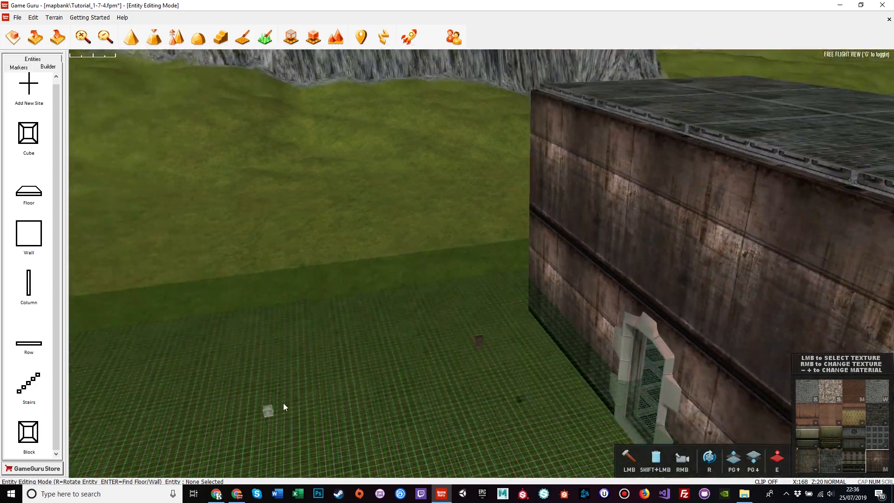
# Approach the stray block beside the exterior wall and lower the build grid two levels.
pyautogui.moveTo(282, 407); pyautogui.dragTo(409, 437, button='right')
pyautogui.press('w')
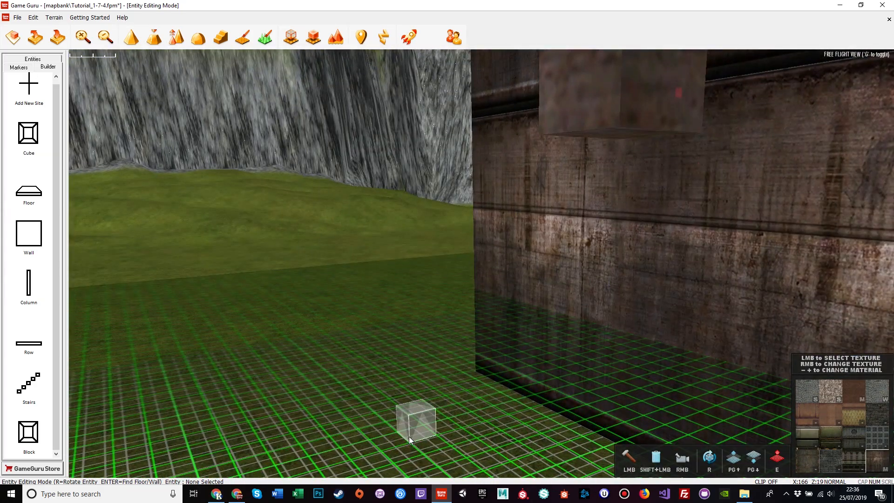
pyautogui.press('s')
pyautogui.press('e')
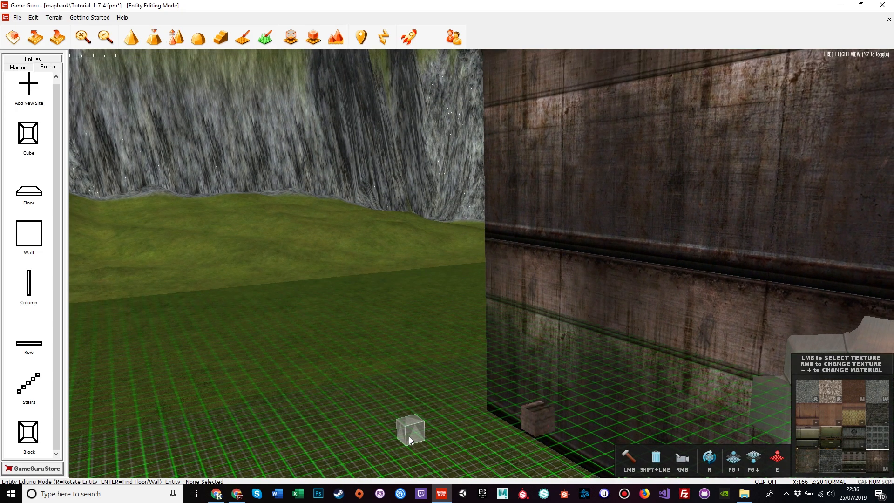
pyautogui.press('a')
pyautogui.press('a')
pyautogui.moveTo(409, 437); pyautogui.dragTo(595, 415, button='right')
pyautogui.press('w')
pyautogui.press('pagedown')
pyautogui.press('pagedown')
# Raise the build grid four levels to line the cube up with the stray block floating outside and remove it.
pyautogui.moveTo(371, 151); pyautogui.dragTo(493, 456, button='right')
pyautogui.press('s')
pyautogui.press('e')
pyautogui.press('w')
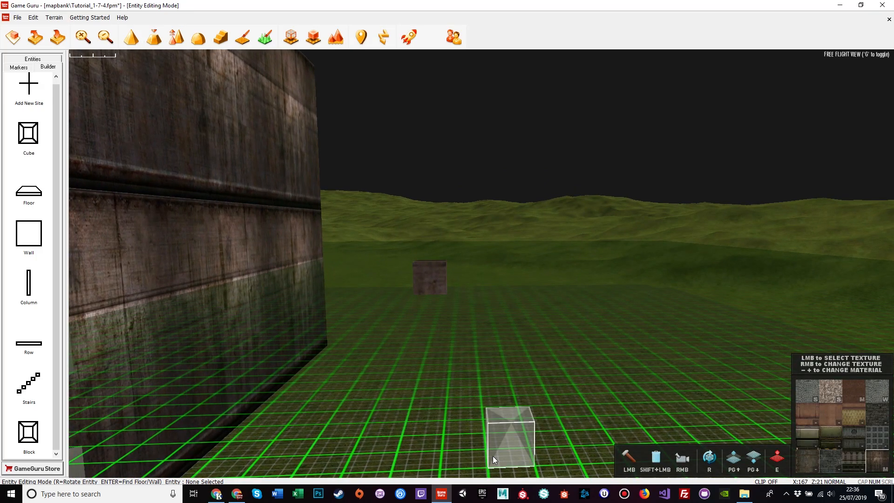
pyautogui.press('pageup')
pyautogui.press('pageup')
pyautogui.press('pageup')
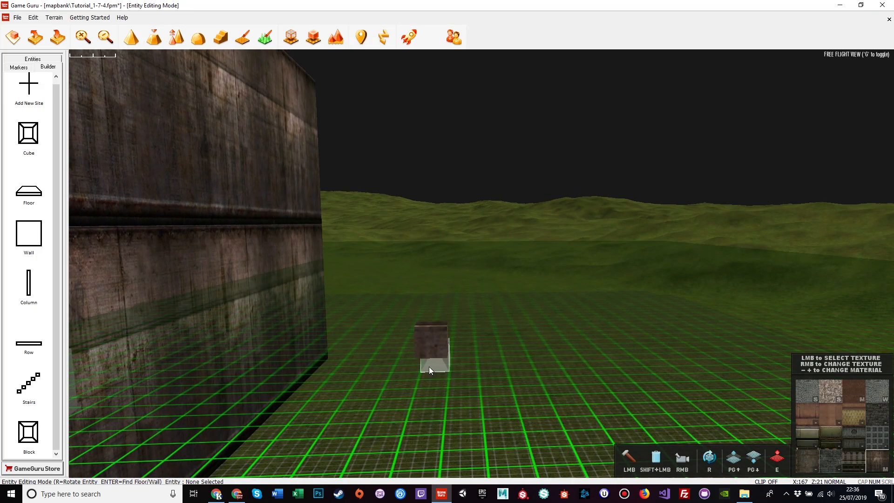
pyautogui.press('pageup')
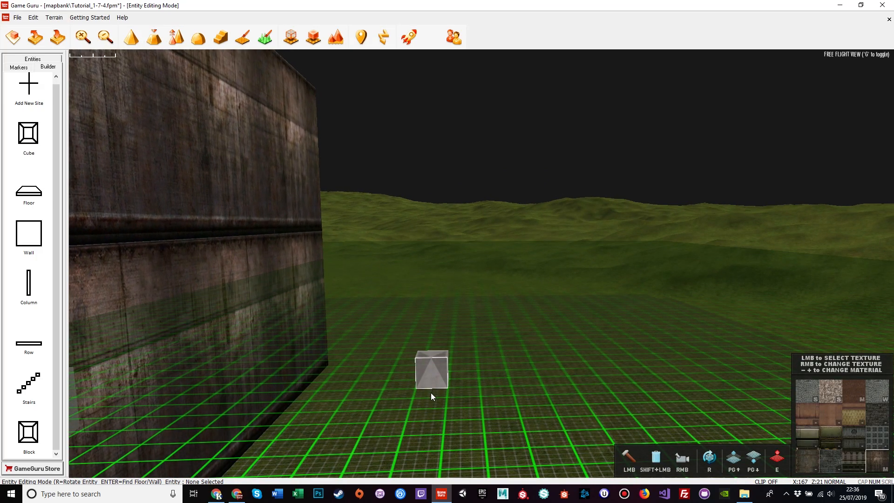
# Finish editing the building and examine its exterior walls and door frame from a distance.
pyautogui.press('s')
pyautogui.press('d')
pyautogui.moveTo(404, 405); pyautogui.dragTo(440, 430, button='right')
pyautogui.press('Escape')
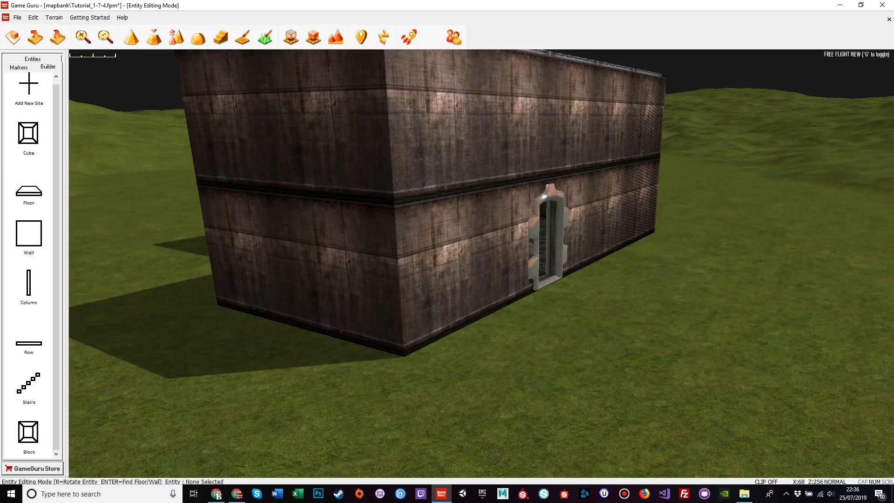
pyautogui.press('s')
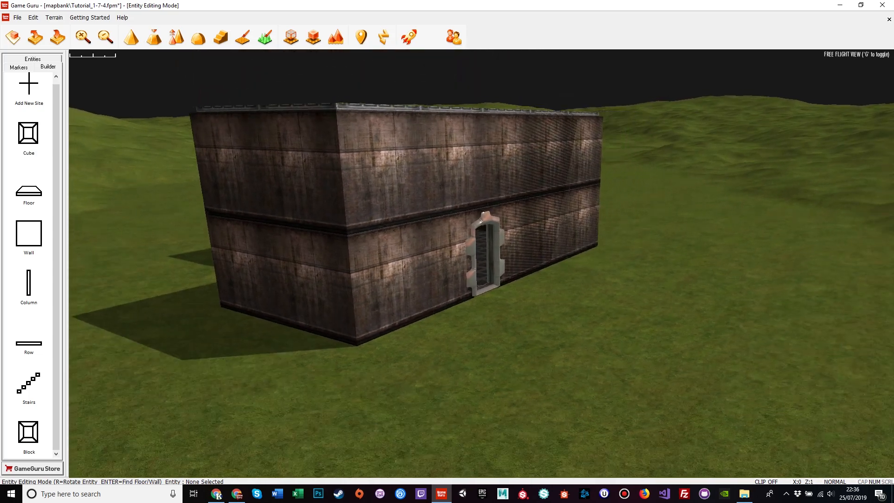
pyautogui.press('w')
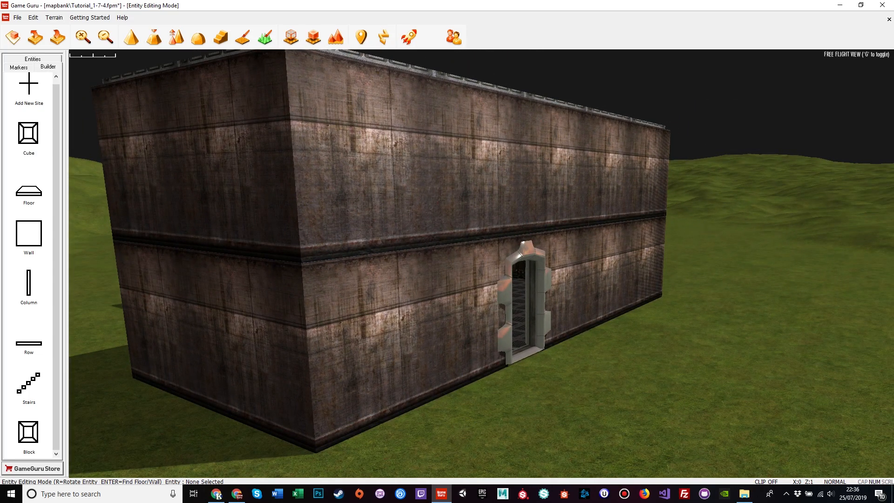
pyautogui.press('s')
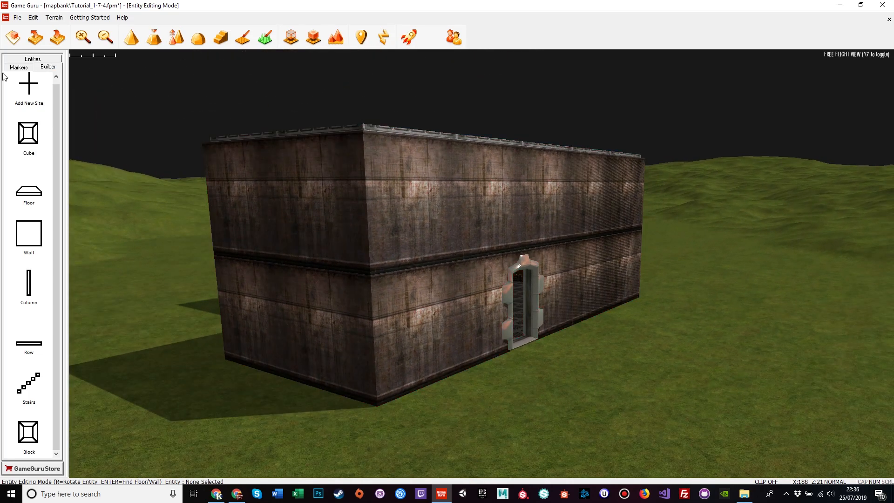
# Place a Player Start marker on the grass outside the doorway, rotated to face the building.
pyautogui.click(17, 59)
pyautogui.click(19, 59)
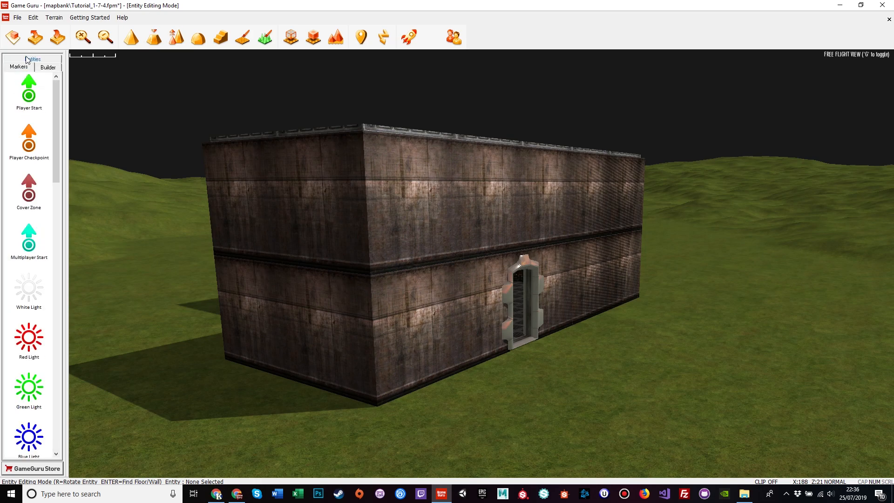
pyautogui.click(28, 93)
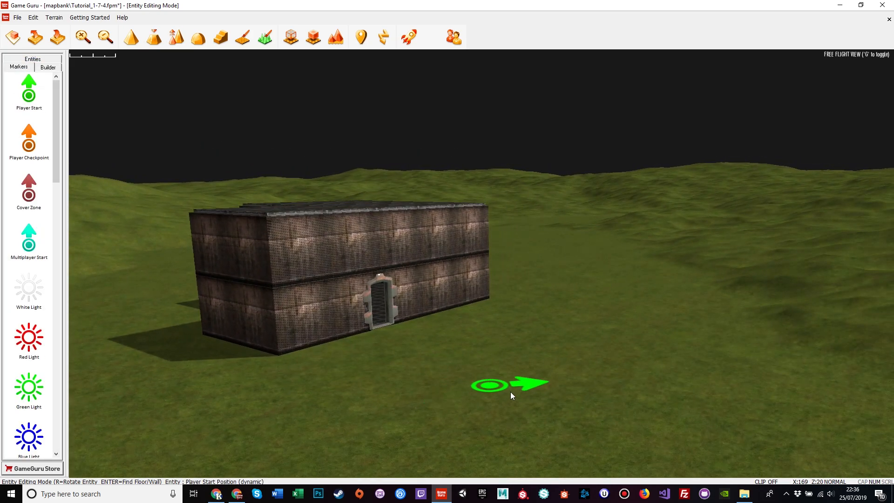
pyautogui.press('r')
pyautogui.click(523, 390)
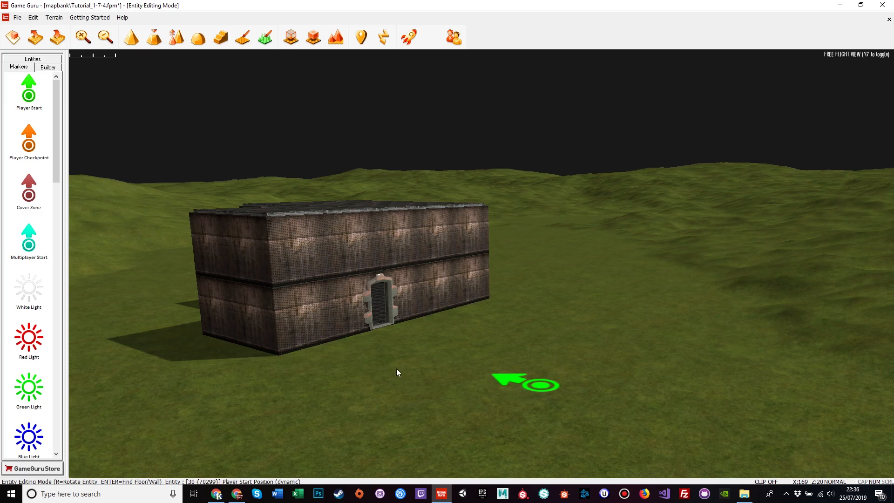
# Run the level as a test game and walk through the doorway to inspect the door frame from inside.
pyautogui.click(409, 36)
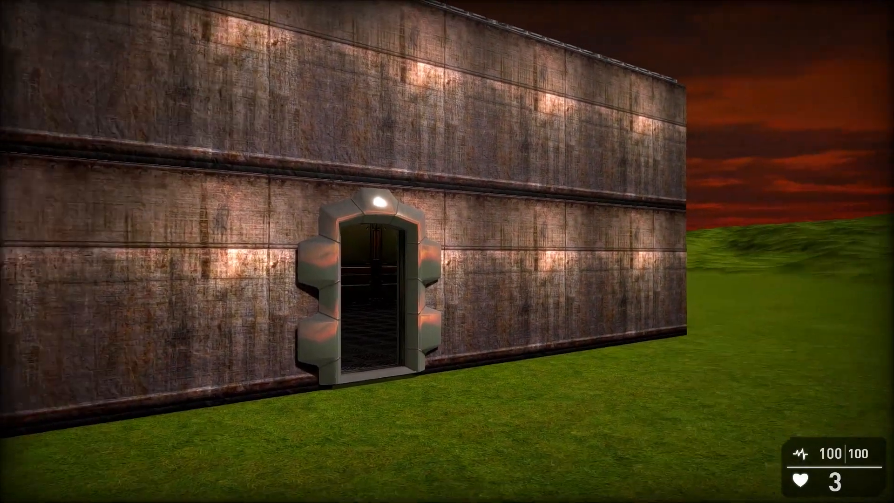
pyautogui.press('w')
pyautogui.press('w')
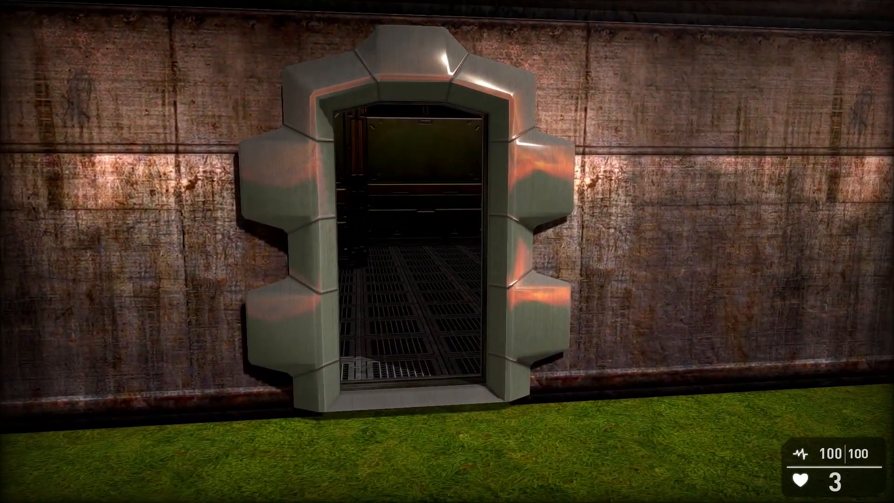
pyautogui.press('w')
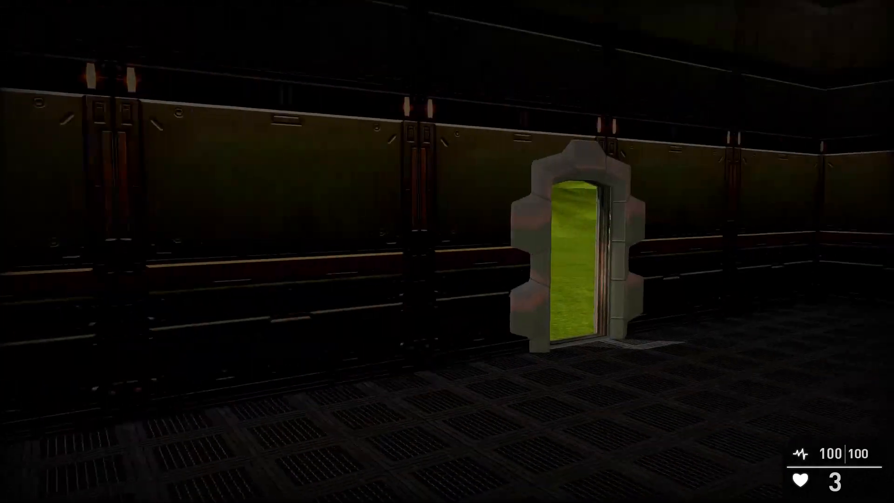
pyautogui.press('w')
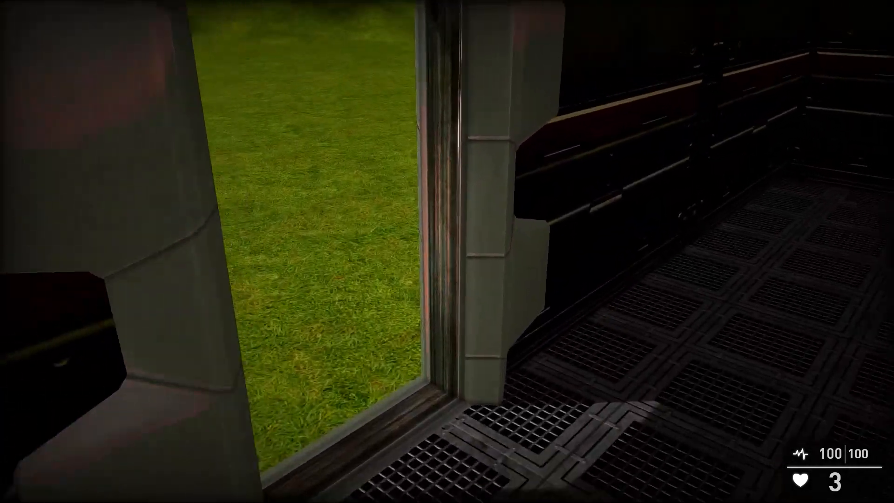
# Walk back out to view the building and its surroundings from outside, and end the test game.
pyautogui.press('s')
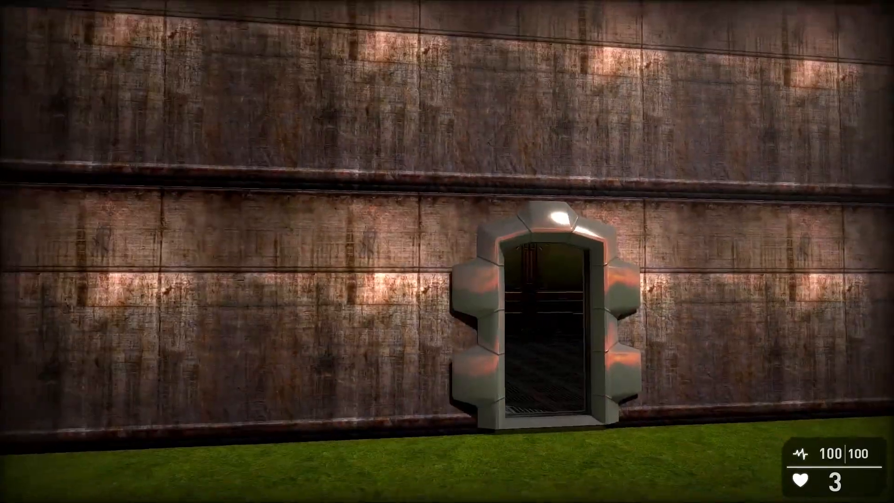
pyautogui.press('s')
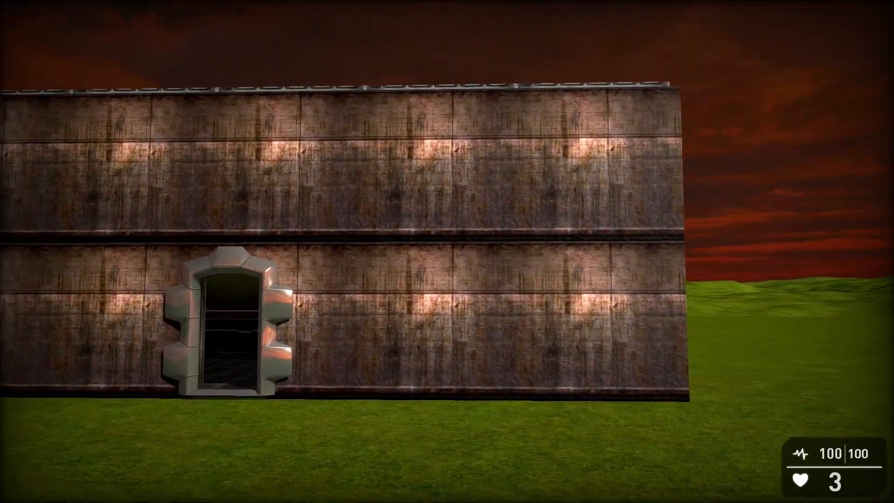
pyautogui.press('w')
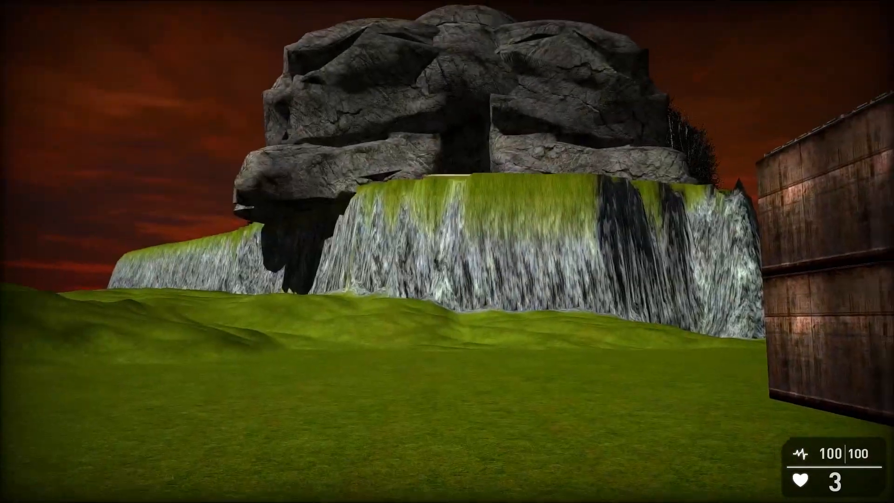
pyautogui.press('w')
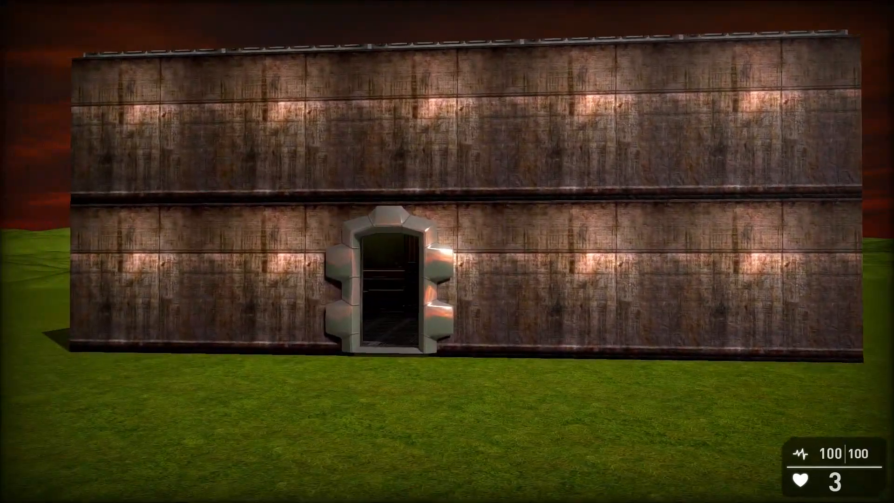
pyautogui.press('Escape')
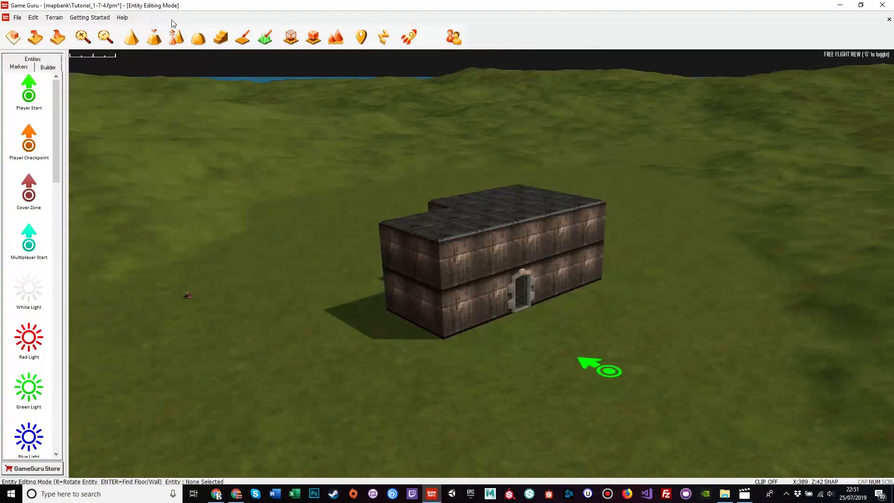
# Save the level under the new file name Tutorial_1-7-5.fpm in the mapbank folder.
pyautogui.scroll(3, 454, 351)
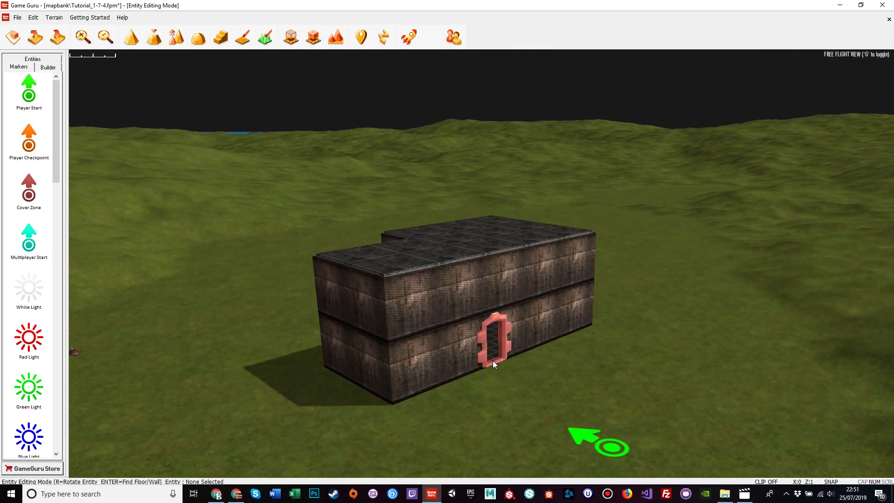
pyautogui.click(16, 17)
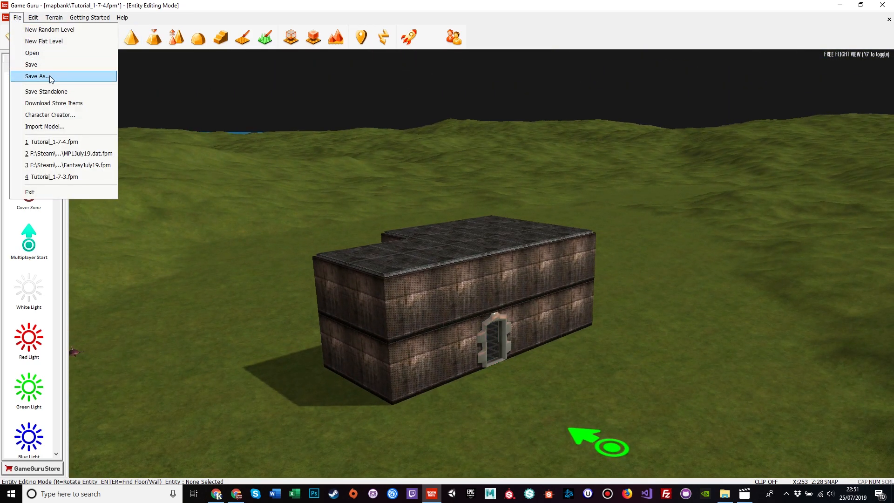
pyautogui.click(24, 74)
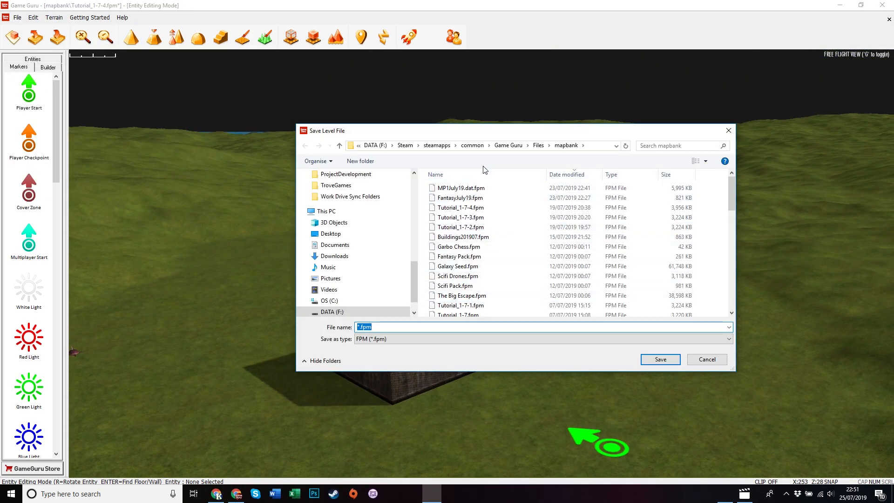
pyautogui.click(477, 208)
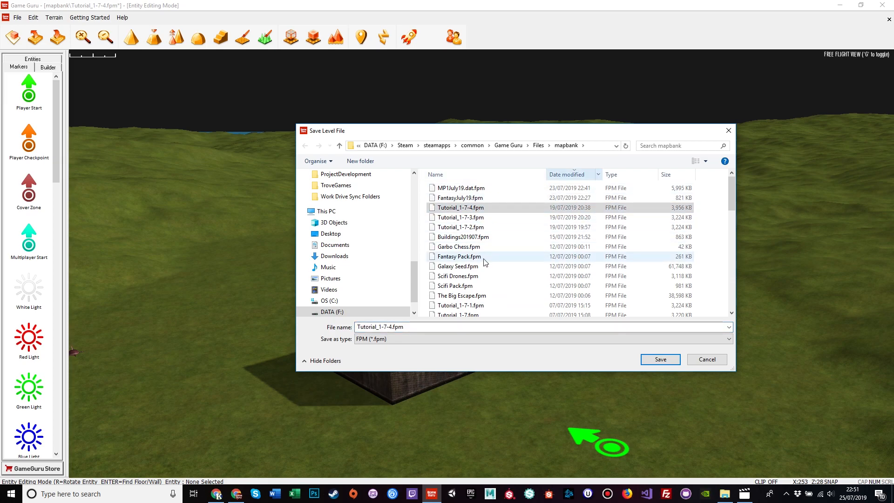
pyautogui.press('Return')
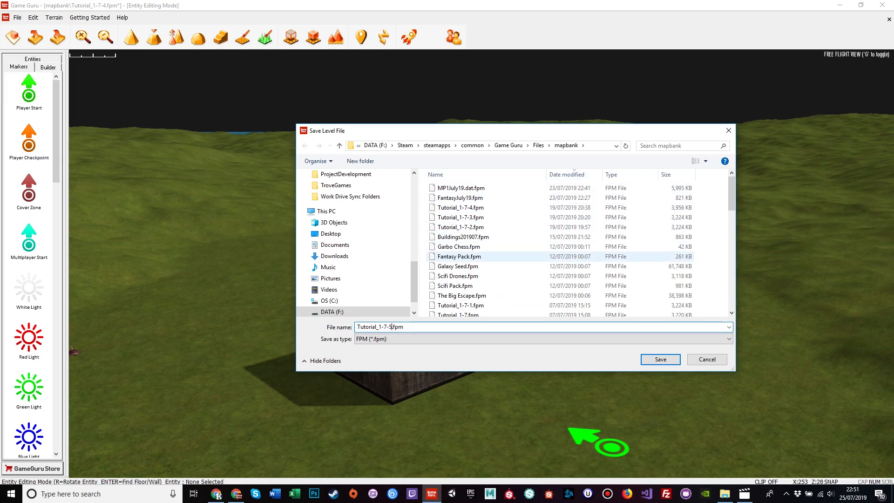
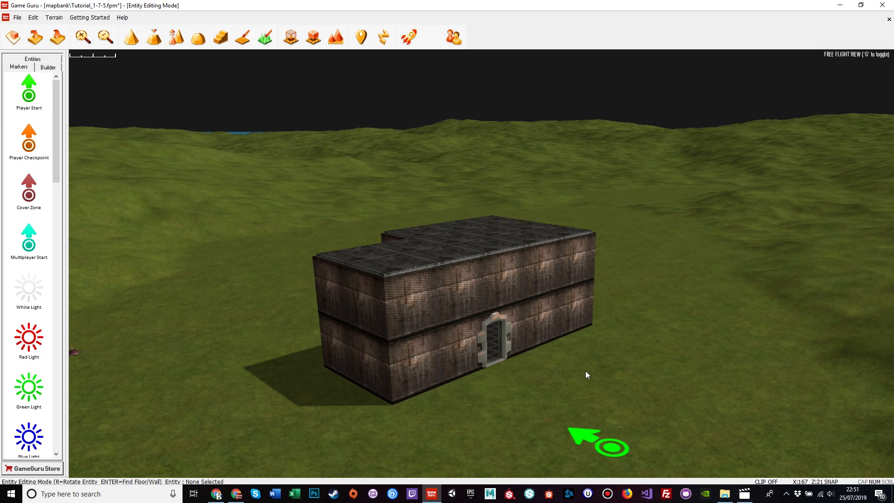
# Try moving the building back across the grass and view it together with the door frame from the front.
pyautogui.click(558, 302)
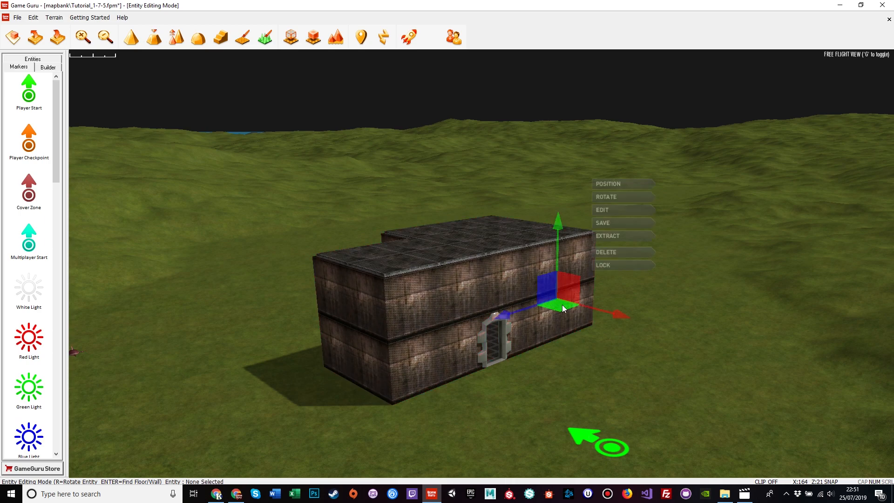
pyautogui.moveTo(562, 305); pyautogui.dragTo(443, 266)
pyautogui.click(492, 412)
pyautogui.moveTo(491, 411); pyautogui.dragTo(466, 406, button='right')
pyautogui.press('w')
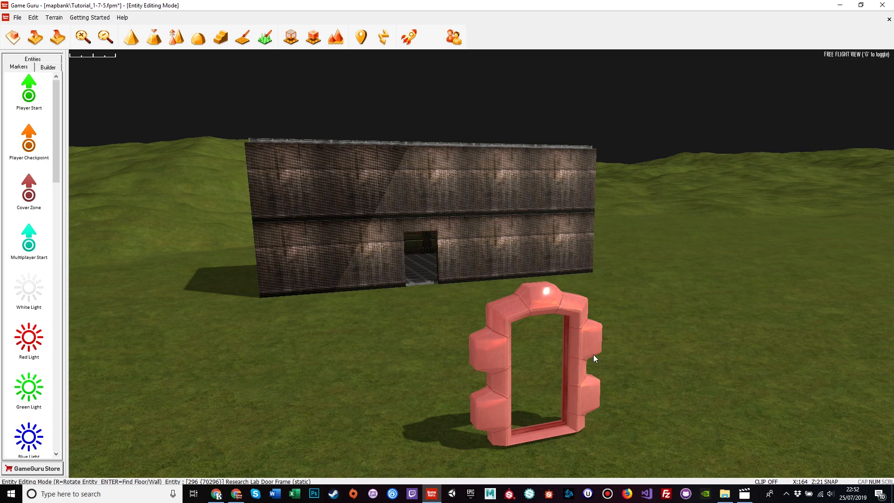
pyautogui.press('w')
pyautogui.moveTo(360, 302); pyautogui.dragTo(410, 330, button='right')
pyautogui.press('s')
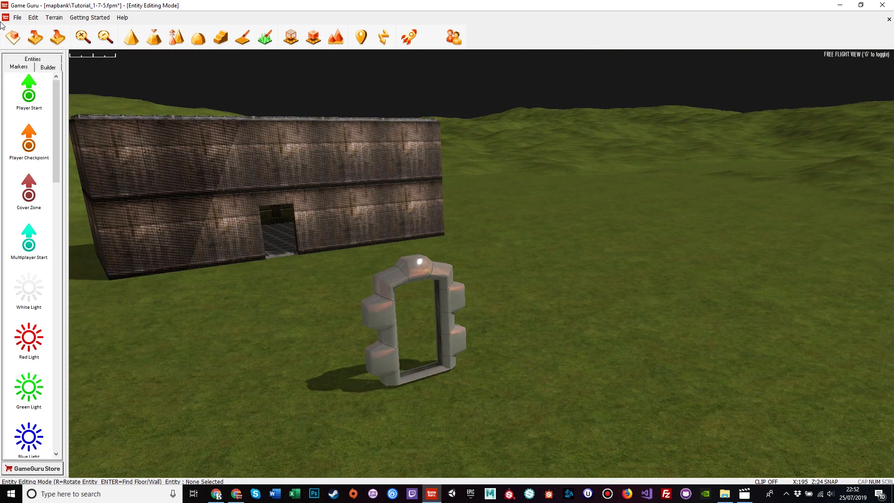
# Reload the saved level Tutorial_1-7-5.fpm to discard the building move.
pyautogui.click(17, 17)
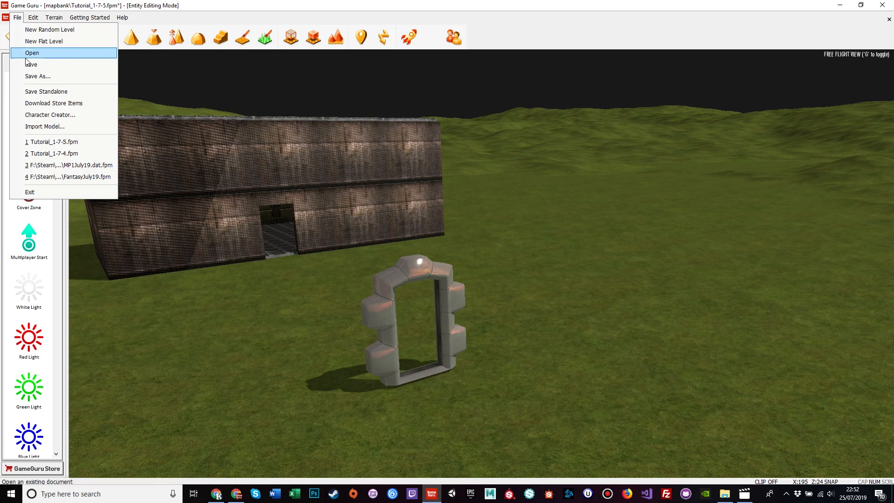
pyautogui.click(63, 142)
pyautogui.click(450, 266)
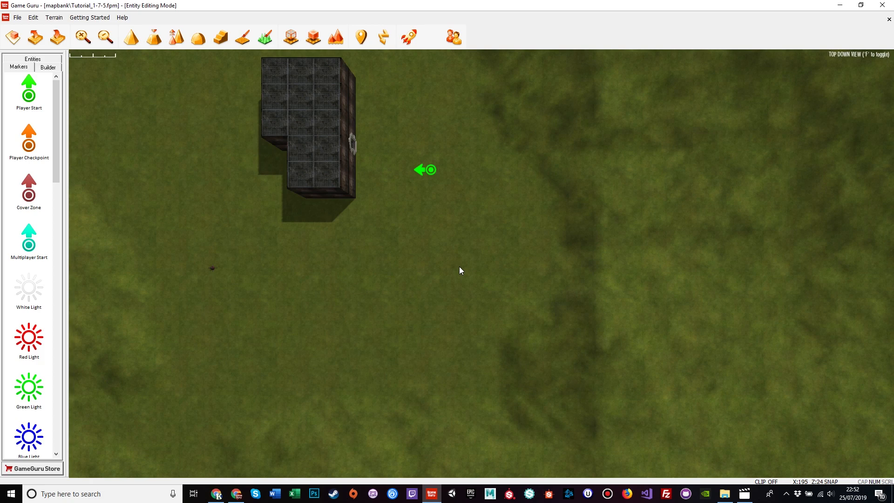
# Extract the Research Lab Door Frame from the doorway in free flight view and link it to the building in place.
pyautogui.press('Up')
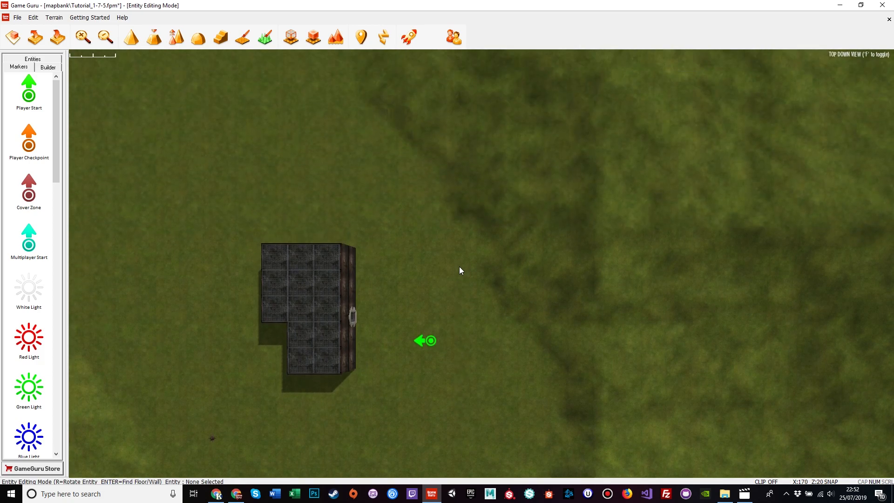
pyautogui.press('g')
pyautogui.press('w')
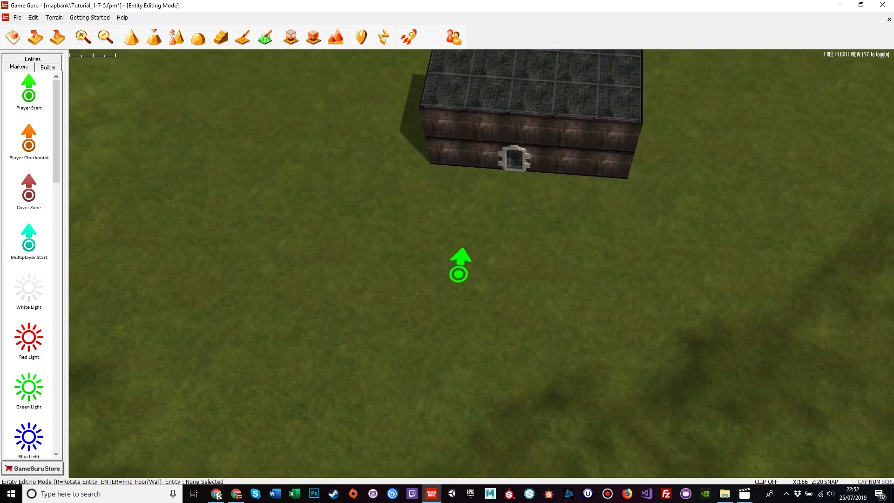
pyautogui.press('w')
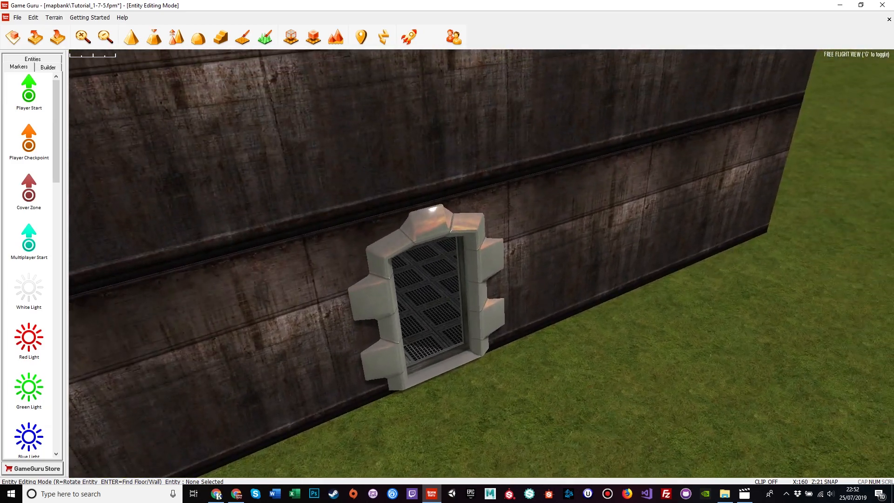
pyautogui.click(485, 259)
pyautogui.click(516, 190)
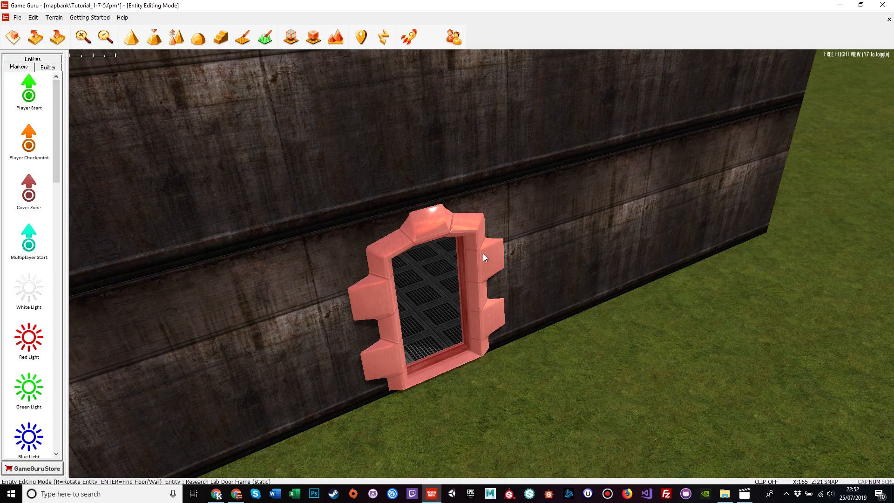
pyautogui.press('l')
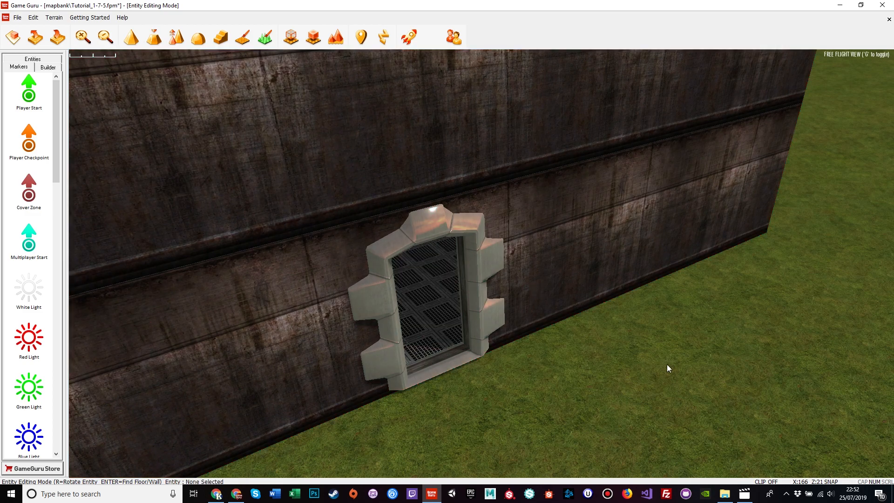
# Select the building with its linked door frame, shift it slightly across the grass and deselect it.
pyautogui.scroll(-5, 559, 257)
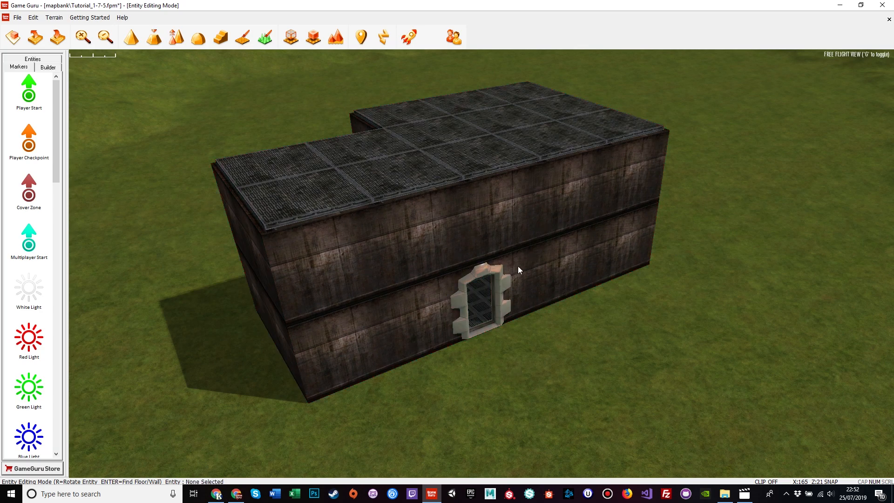
pyautogui.scroll(-2, 600, 342)
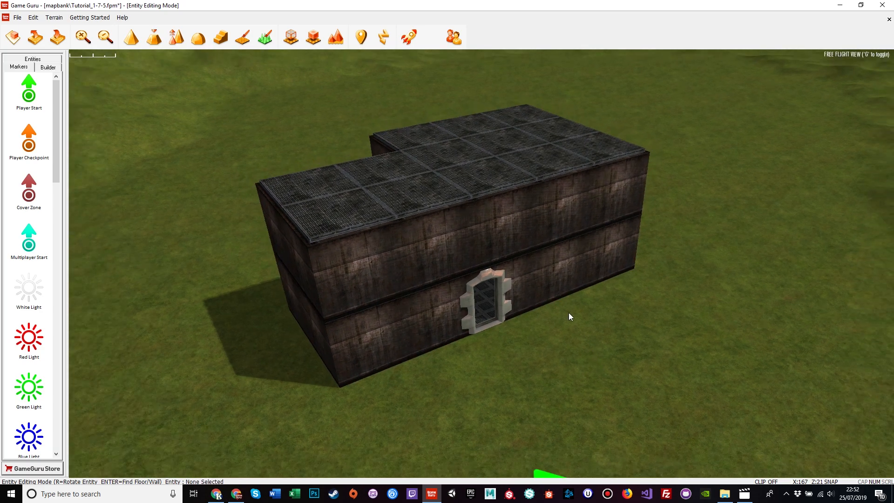
pyautogui.click(511, 230)
pyautogui.moveTo(508, 245); pyautogui.dragTo(432, 234)
pyautogui.press('d')
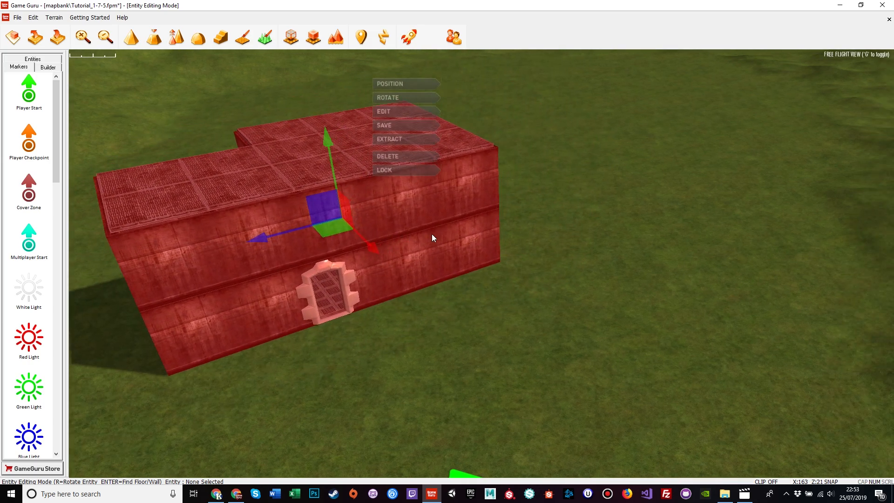
pyautogui.press('s')
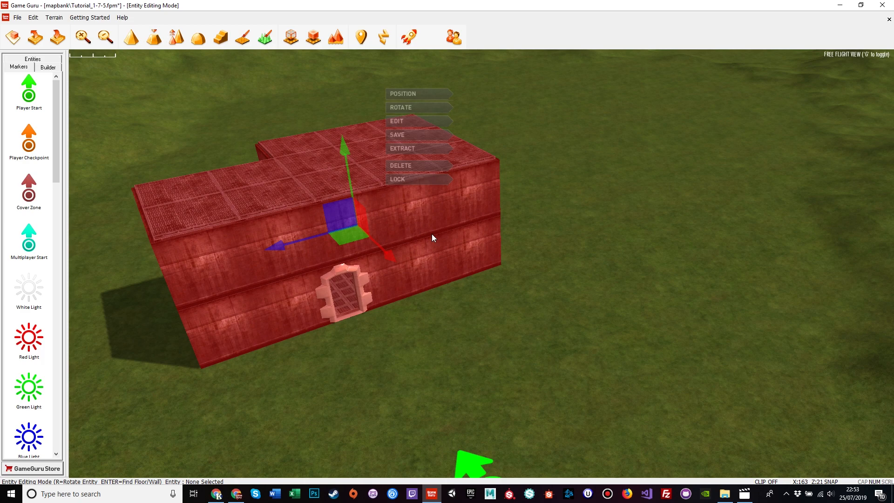
pyautogui.press('Left')
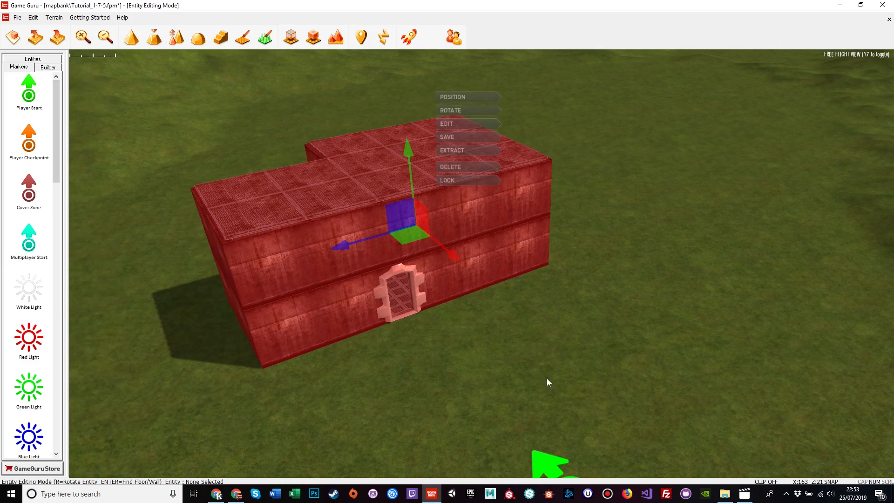
pyautogui.click(549, 345)
# Clip away the building's upper part to expose the ground floor and view the interior from behind.
pyautogui.moveTo(543, 359); pyautogui.dragTo(522, 352, button='right')
pyautogui.press('w')
pyautogui.press('a')
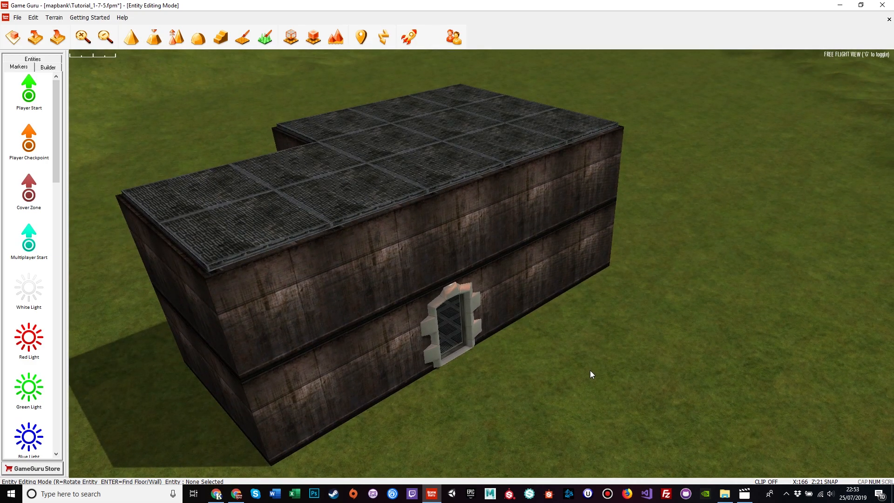
pyautogui.press('c')
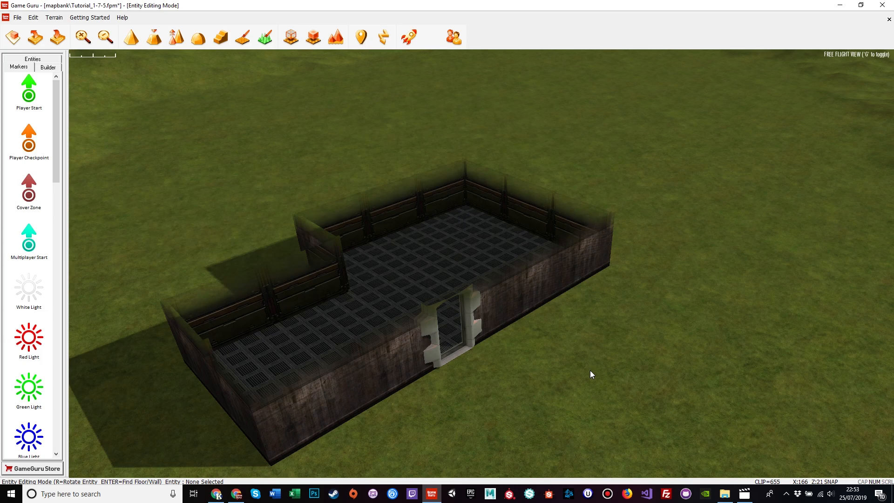
pyautogui.moveTo(589, 354)
pyautogui.mouseDown(button='right')
pyautogui.moveTo(590, 326)
pyautogui.moveTo(624, 340)
pyautogui.moveTo(698, 344)
pyautogui.moveTo(704, 317)
pyautogui.moveTo(572, 364)
pyautogui.mouseUp(button='right')
pyautogui.press('a')
pyautogui.press('a')
pyautogui.press('w')
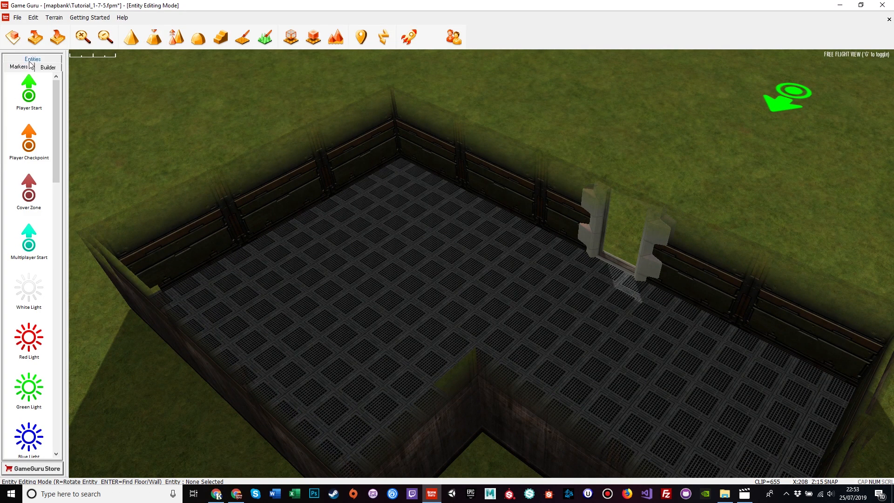
# Place a Tree 14 in a corner inside the building and turn clipping off to view the tree above the roof.
pyautogui.click(29, 60)
pyautogui.click(29, 140)
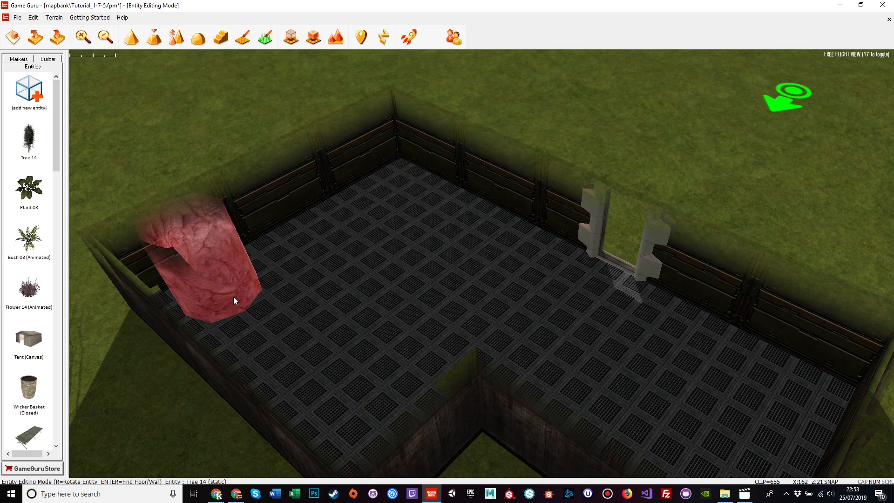
pyautogui.scroll(-2, 373, 278)
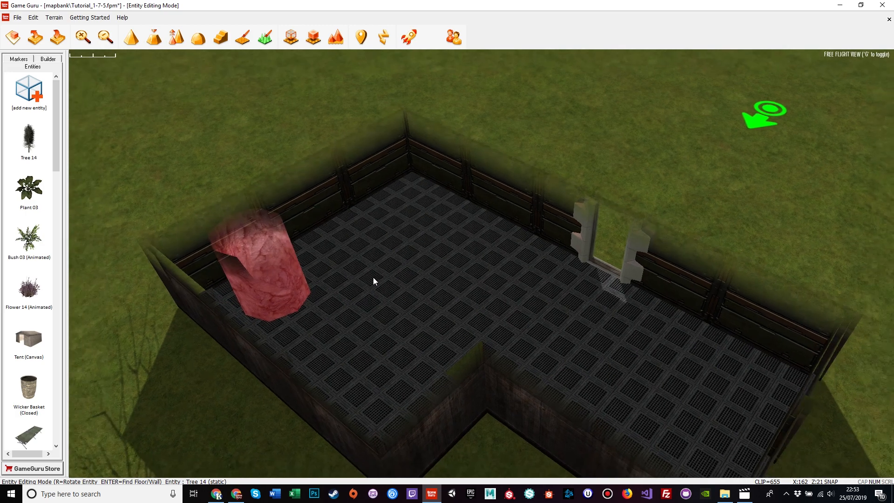
pyautogui.scroll(-2, 373, 278)
pyautogui.press('Tab')
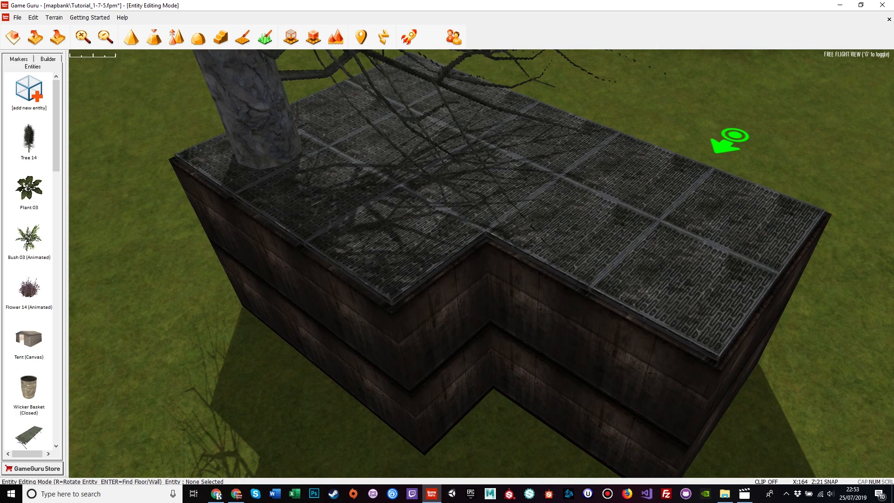
pyautogui.moveTo(475, 278); pyautogui.dragTo(520, 372, button='right')
# Delete the tree from the building and turn clipping back on.
pyautogui.click(264, 297)
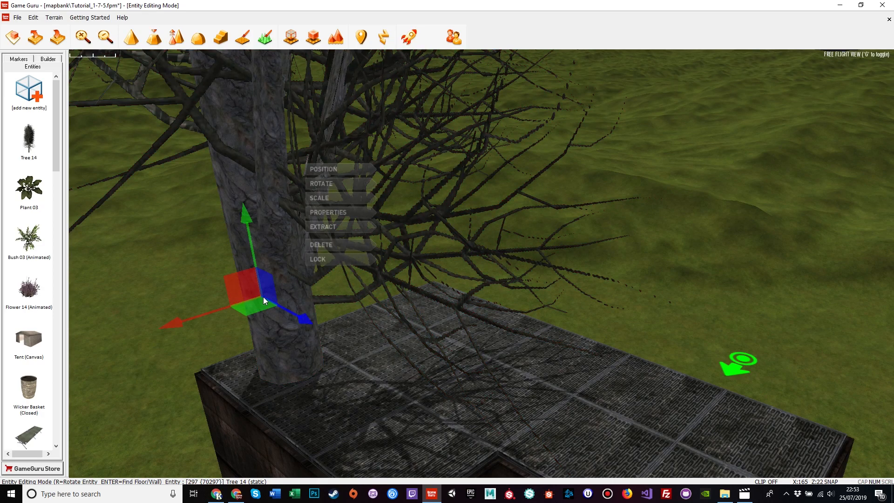
pyautogui.press('Delete')
pyautogui.press('Tab')
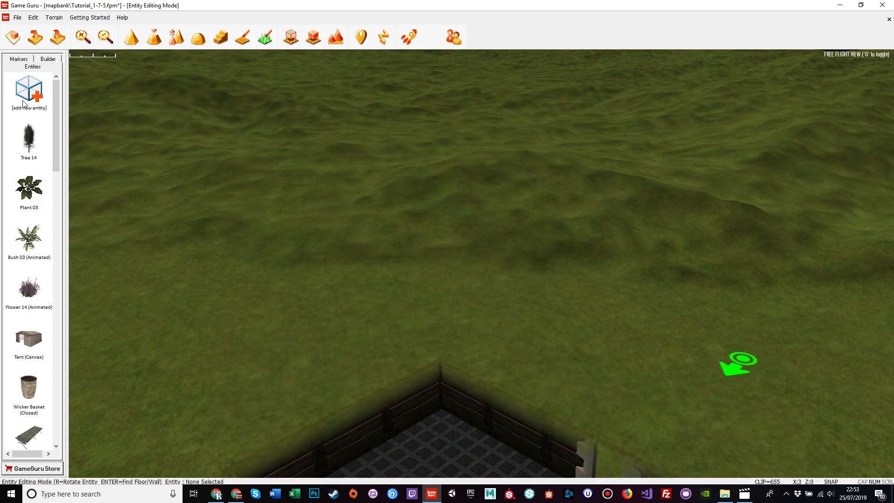
# Browse the Fixtures category of the entity library, viewing its Banisters, Doors, Roofs, Switches and Windows.
pyautogui.click(34, 85)
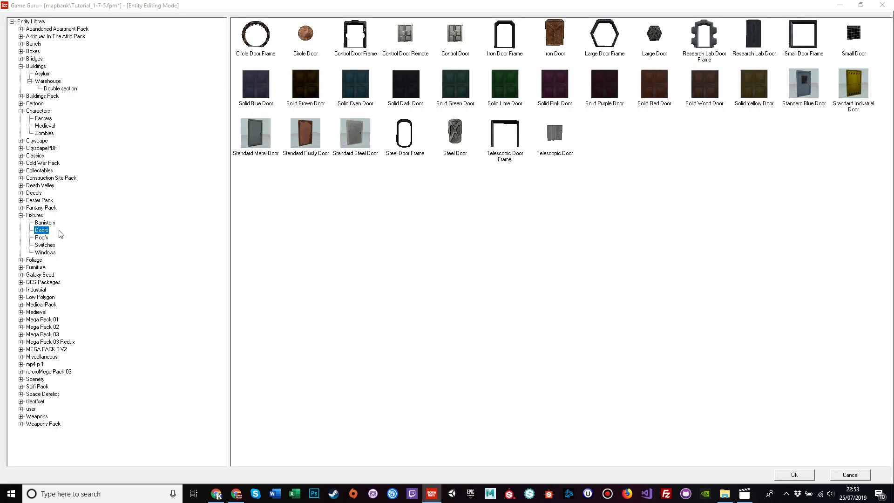
pyautogui.click(21, 215)
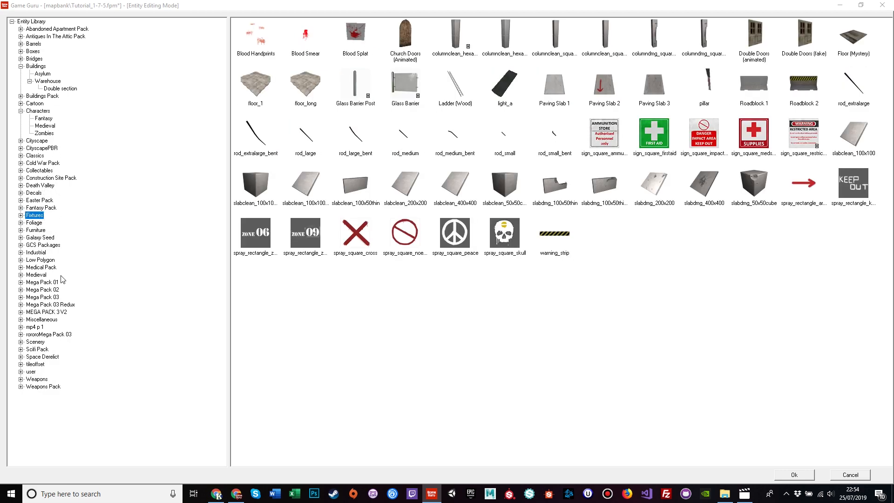
pyautogui.doubleClick(39, 216)
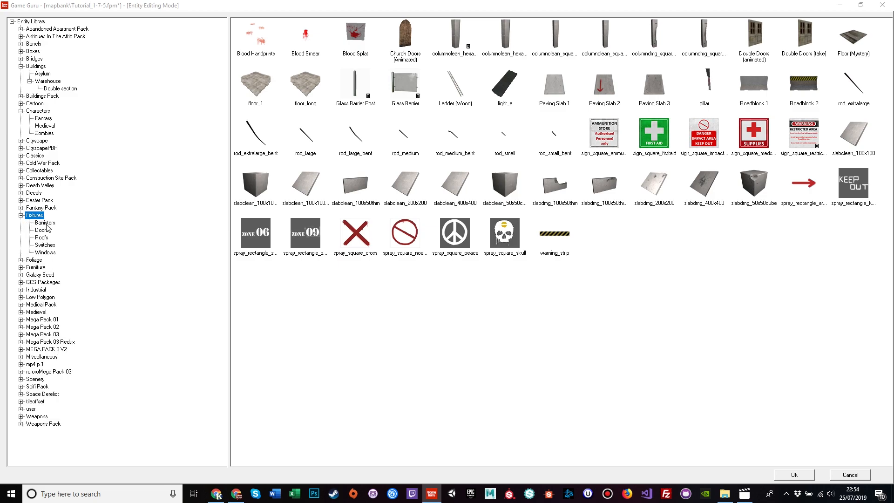
pyautogui.click(46, 224)
pyautogui.click(46, 231)
pyautogui.click(46, 239)
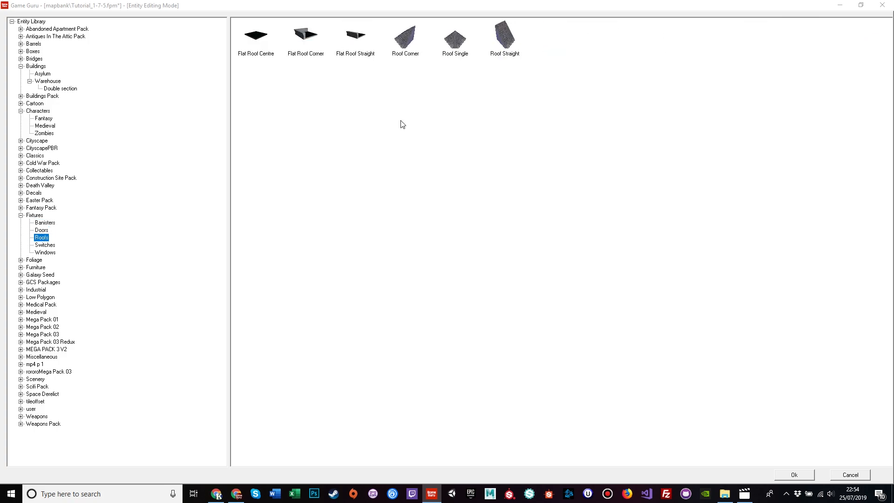
pyautogui.click(52, 245)
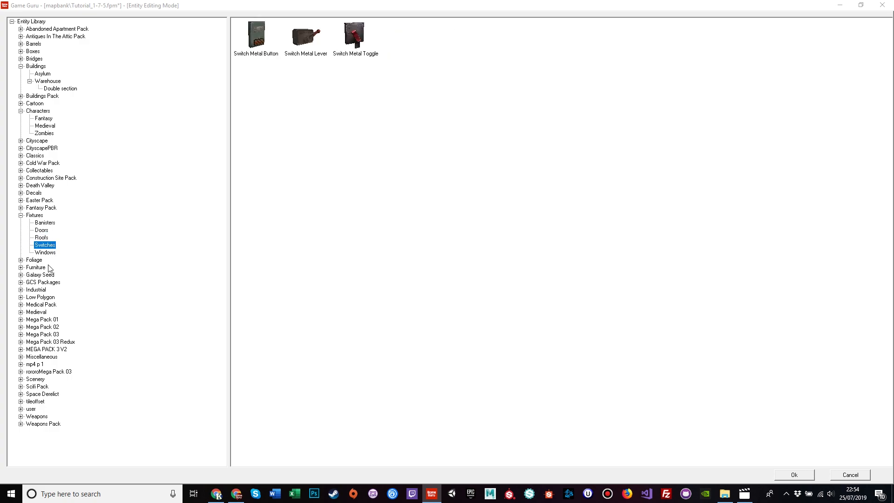
pyautogui.click(50, 253)
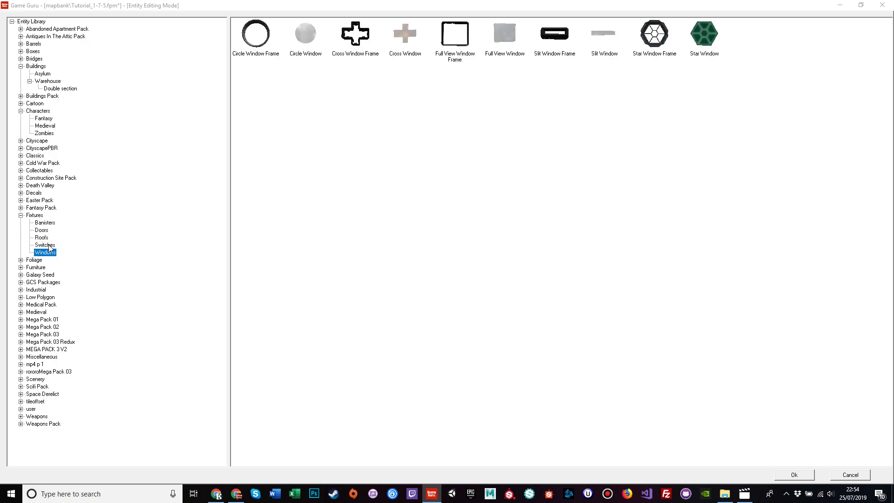
# Add the Metal Case Large from the Boxes category of the entity library.
pyautogui.click(50, 246)
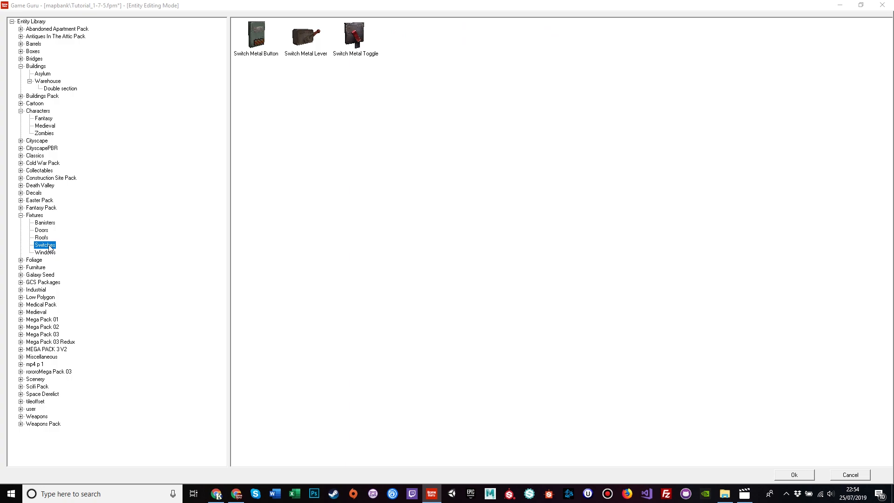
pyautogui.click(38, 53)
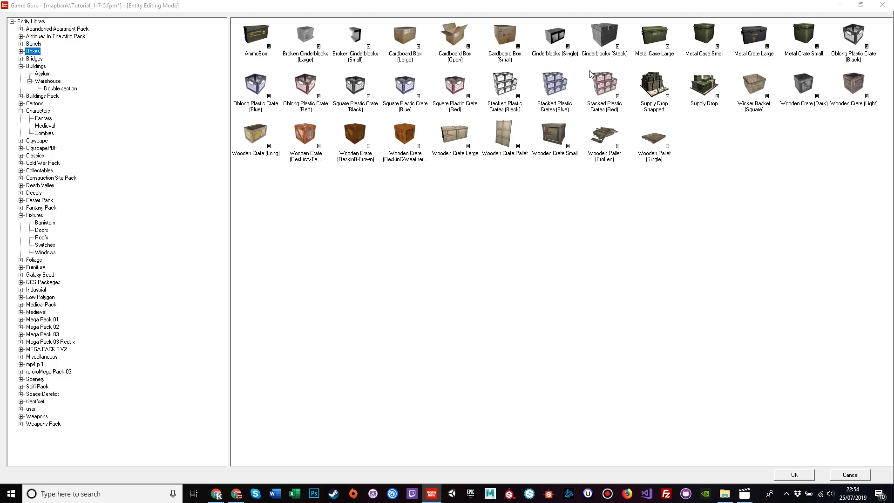
pyautogui.click(655, 41)
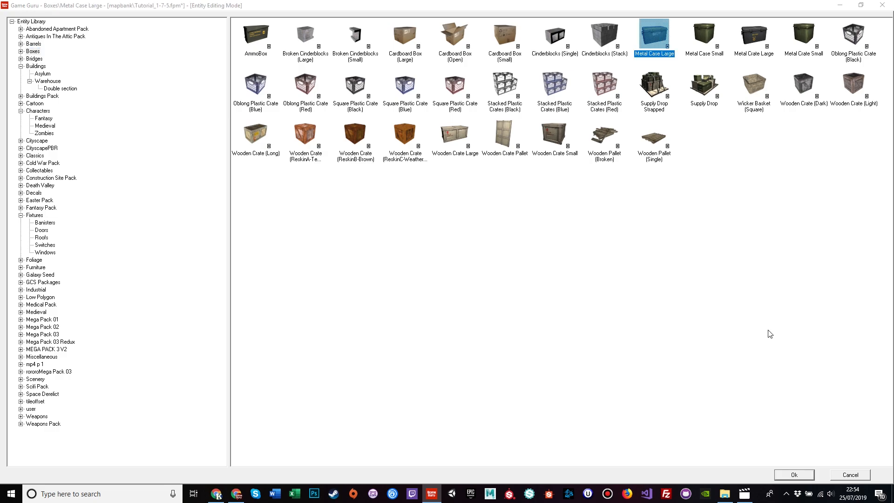
pyautogui.click(810, 476)
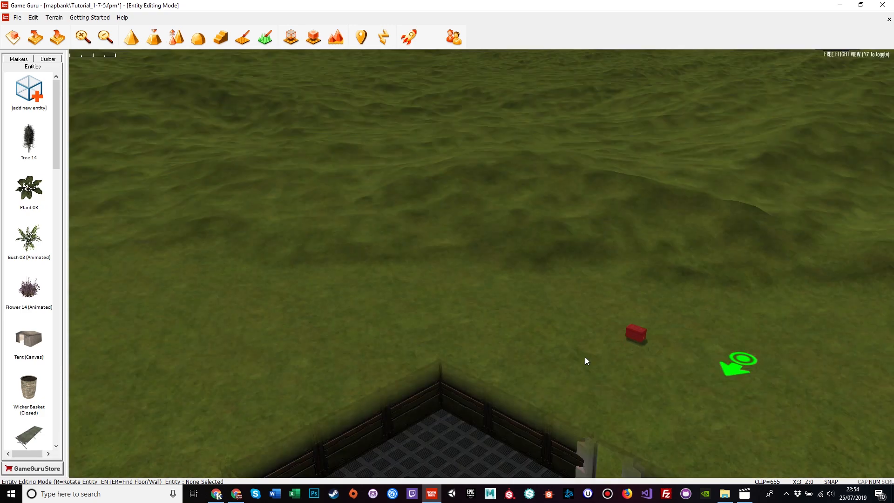
# Place the Metal Case Large on the ground floor near the building's far corner.
pyautogui.press('s')
pyautogui.moveTo(525, 379); pyautogui.dragTo(529, 430, button='right')
pyautogui.press('w')
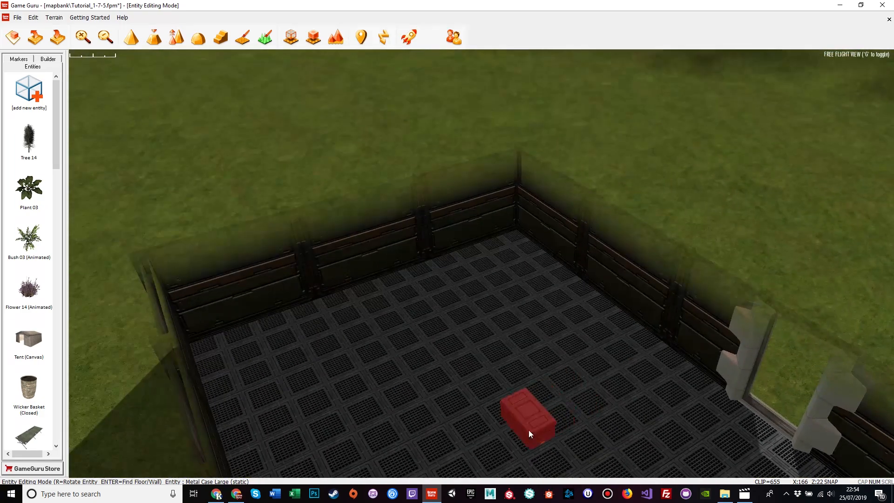
pyautogui.click(505, 304)
pyautogui.scroll(-2, 548, 344)
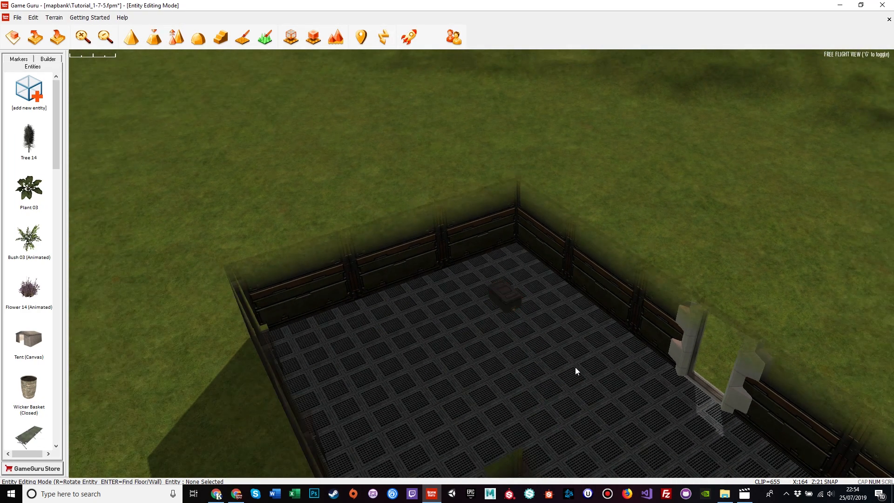
# Select the placed metal case and remove it from the building's floor.
pyautogui.scroll(-2, 652, 359)
pyautogui.click(522, 408)
pyautogui.moveTo(522, 409); pyautogui.dragTo(529, 386)
pyautogui.click(514, 298)
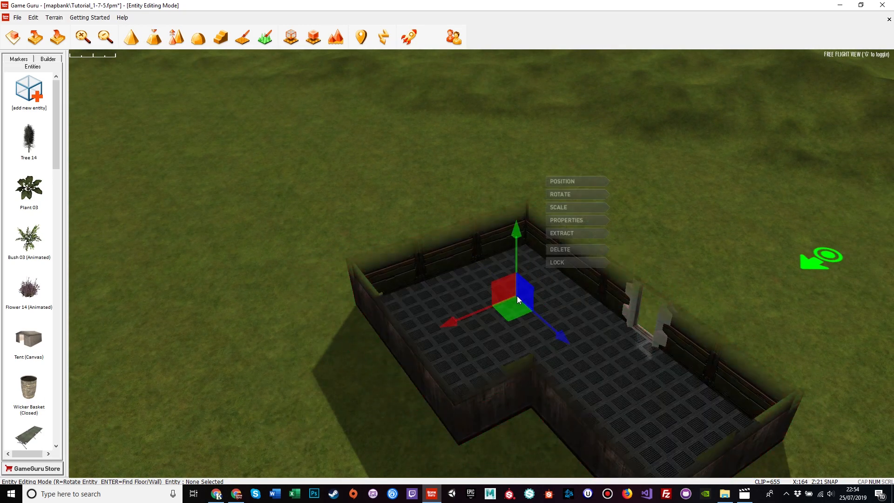
pyautogui.moveTo(514, 319); pyautogui.dragTo(654, 258)
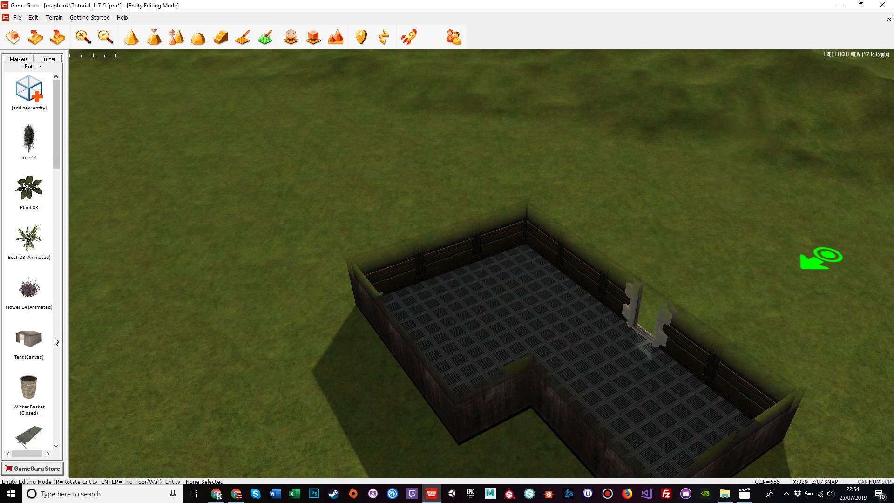
# Place another Metal Case Large, rotated, on the building's floor near the wall with the door frame.
pyautogui.scroll(-15, 54, 336)
pyautogui.scroll(-1, 58, 365)
pyautogui.click(29, 425)
pyautogui.press('w')
pyautogui.moveTo(557, 293); pyautogui.dragTo(628, 383, button='right')
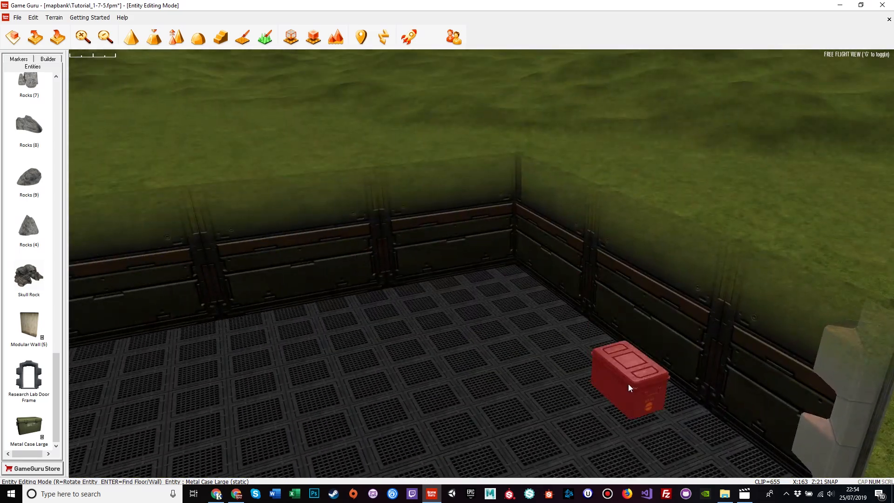
pyautogui.press('r')
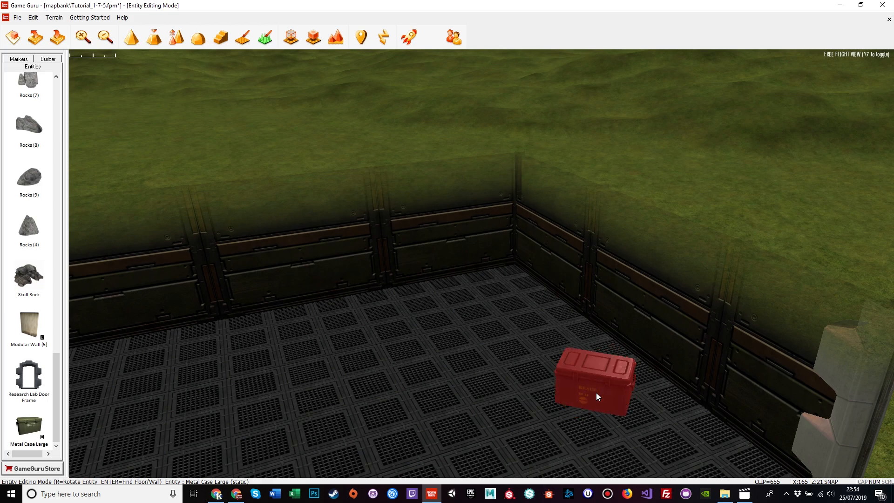
pyautogui.click(629, 388)
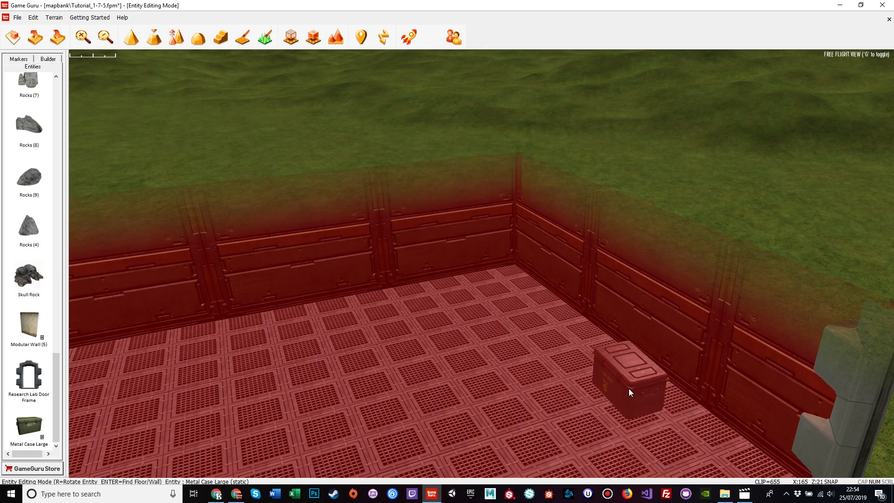
# Turn clipping off and view the complete building from its door side.
pyautogui.scroll(-5, 598, 257)
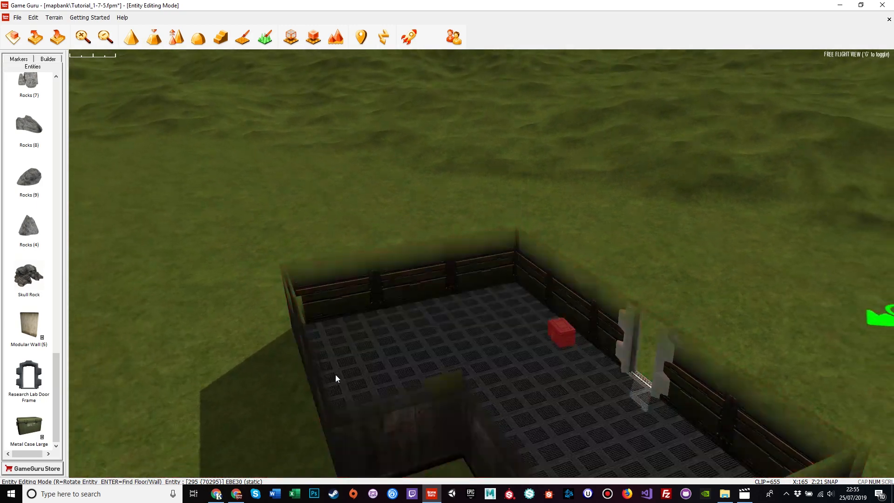
pyautogui.scroll(-3, 661, 267)
pyautogui.moveTo(548, 373); pyautogui.dragTo(438, 197, button='right')
pyautogui.scroll(3, 438, 197)
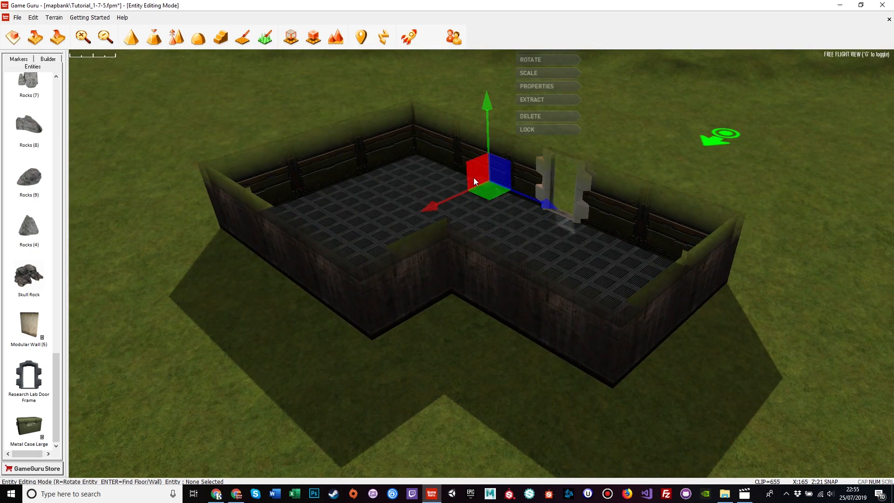
pyautogui.moveTo(662, 192); pyautogui.dragTo(269, 325)
pyautogui.scroll(-3, 268, 326)
pyautogui.moveTo(269, 325); pyautogui.dragTo(678, 358, button='right')
pyautogui.press('w')
pyautogui.press('a')
pyautogui.press('w')
pyautogui.press('s')
pyautogui.scroll(3, 677, 357)
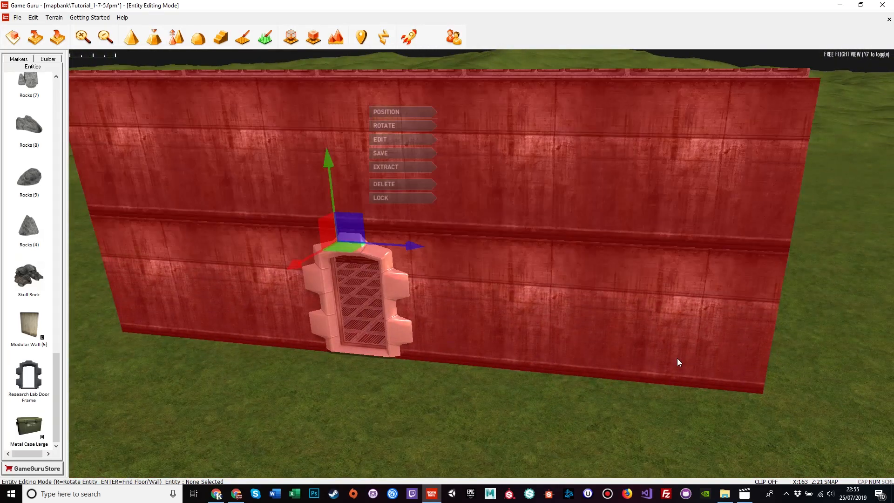
# Select the whole building and move it across the open terrain to the wooded area with rock banks.
pyautogui.click(415, 416)
pyautogui.moveTo(425, 407); pyautogui.dragTo(487, 450, button='right')
pyautogui.press('w')
pyautogui.press('s')
pyautogui.press('s')
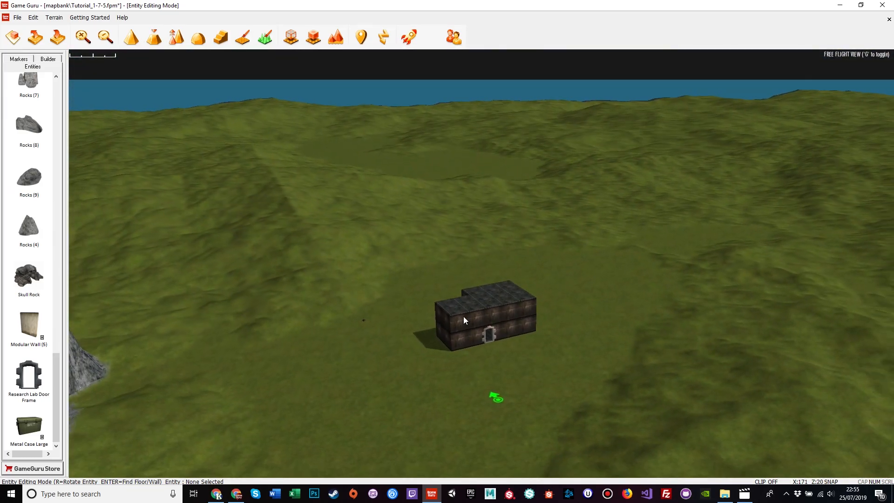
pyautogui.click(501, 315)
pyautogui.moveTo(501, 315); pyautogui.dragTo(506, 360, button='right')
pyautogui.press('a')
pyautogui.moveTo(505, 357); pyautogui.dragTo(283, 417)
# Position the building on the dirt path between the steep rock bank and the trees.
pyautogui.moveTo(361, 420); pyautogui.dragTo(603, 416, button='right')
pyautogui.press('w')
pyautogui.press('w')
pyautogui.press('d')
pyautogui.moveTo(351, 431); pyautogui.dragTo(457, 420, button='right')
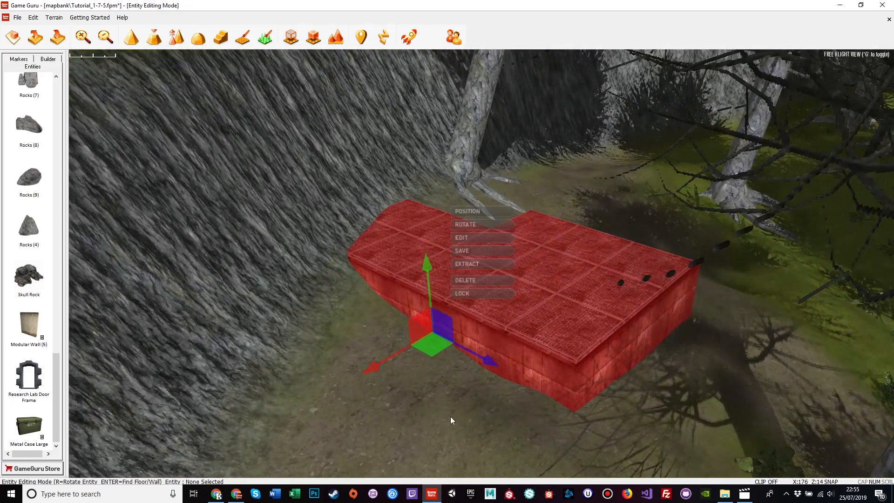
pyautogui.moveTo(439, 347); pyautogui.dragTo(436, 359)
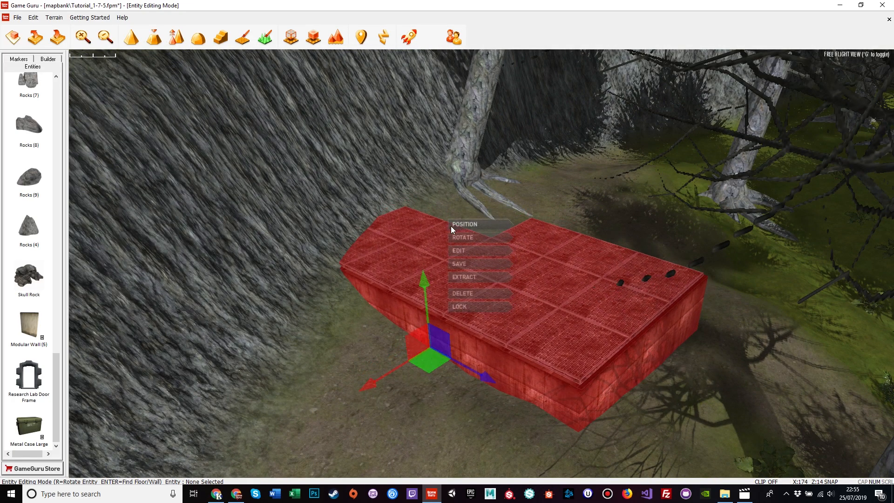
# Rotate the building away from the rock bank and reposition it above the sloping path.
pyautogui.click(464, 238)
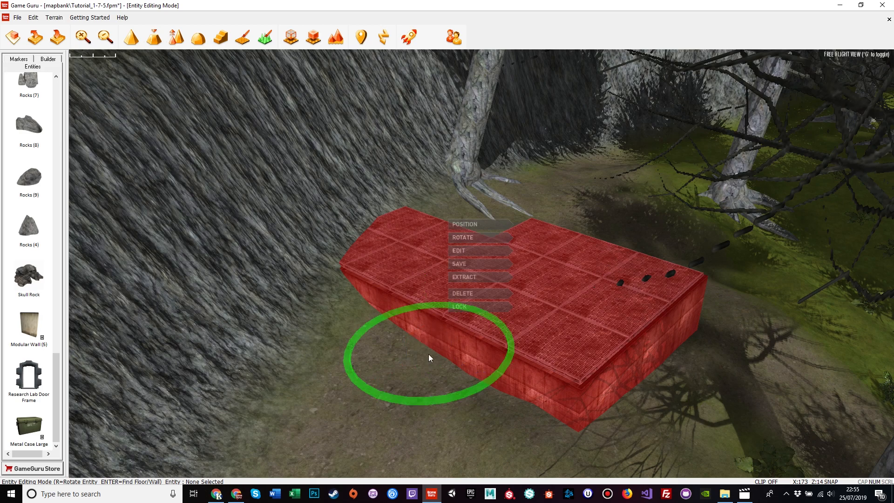
pyautogui.moveTo(427, 399); pyautogui.dragTo(721, 335)
pyautogui.moveTo(240, 341); pyautogui.dragTo(415, 353, button='right')
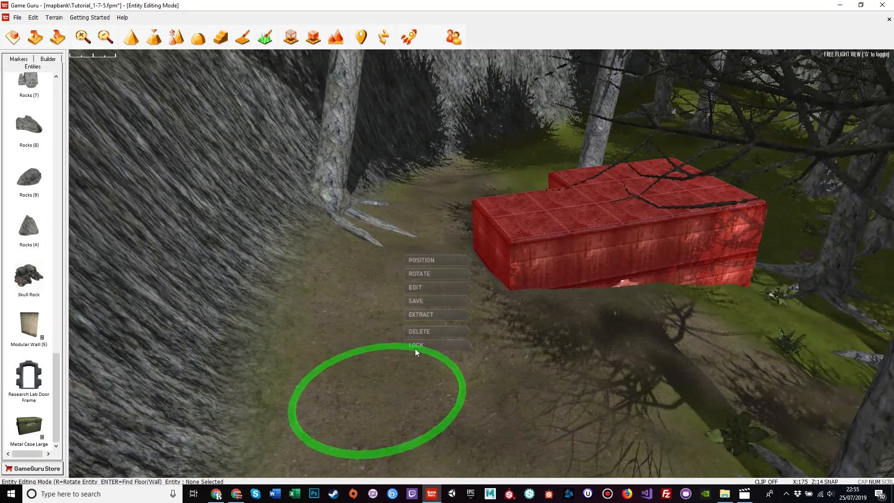
pyautogui.click(426, 260)
pyautogui.moveTo(415, 399); pyautogui.dragTo(297, 159)
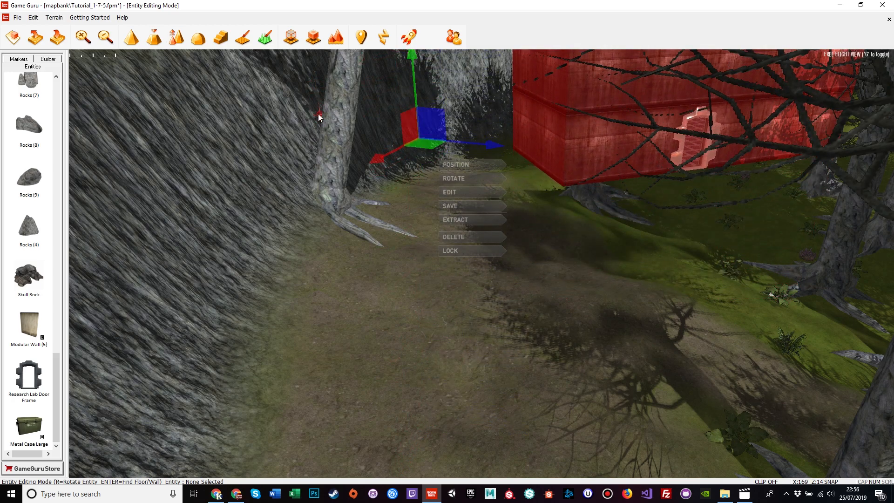
pyautogui.moveTo(434, 145); pyautogui.dragTo(184, 247)
pyautogui.press('s')
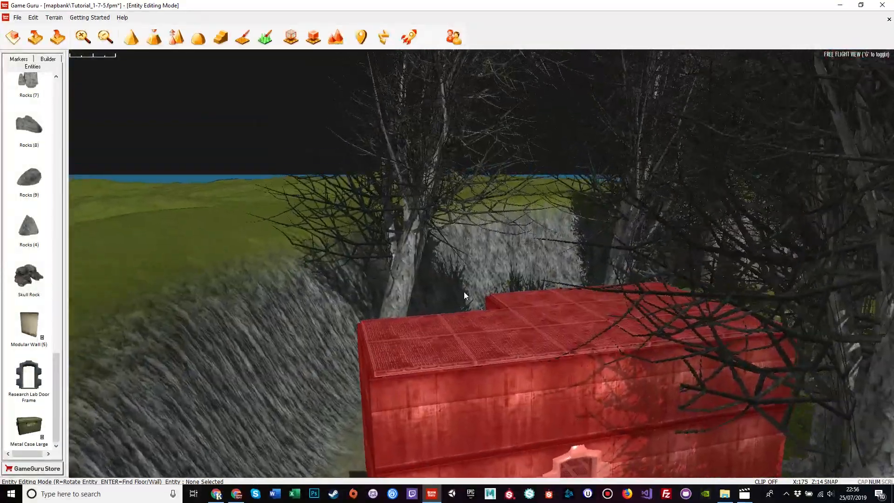
# Rotate the building again from an overhead view and move it back onto the path beside the rock bank.
pyautogui.press('g')
pyautogui.press('f')
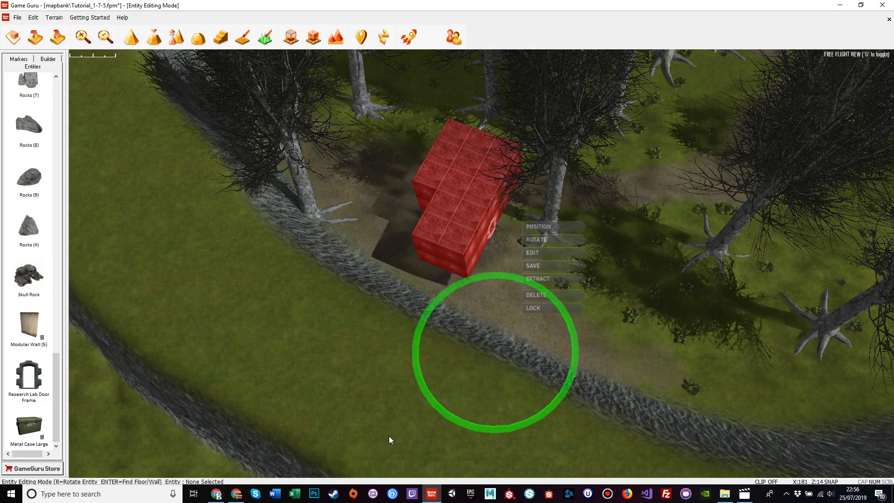
pyautogui.moveTo(460, 410); pyautogui.dragTo(654, 415)
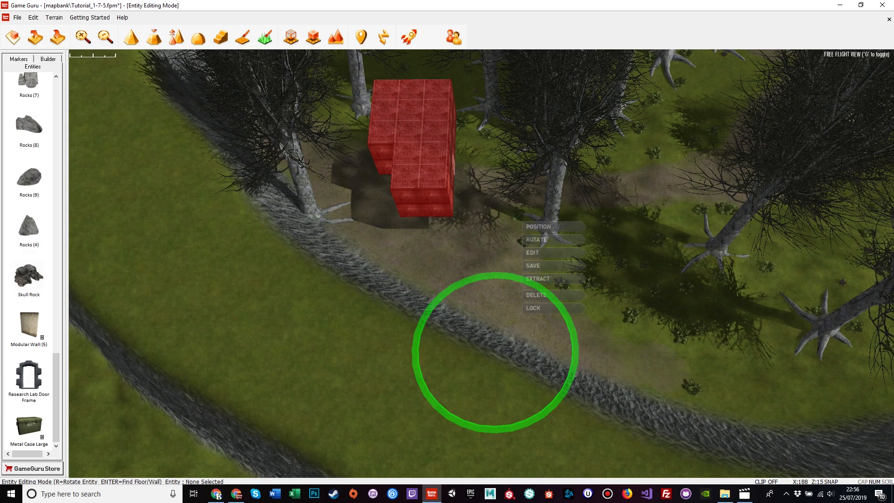
pyautogui.moveTo(415, 349); pyautogui.dragTo(331, 270)
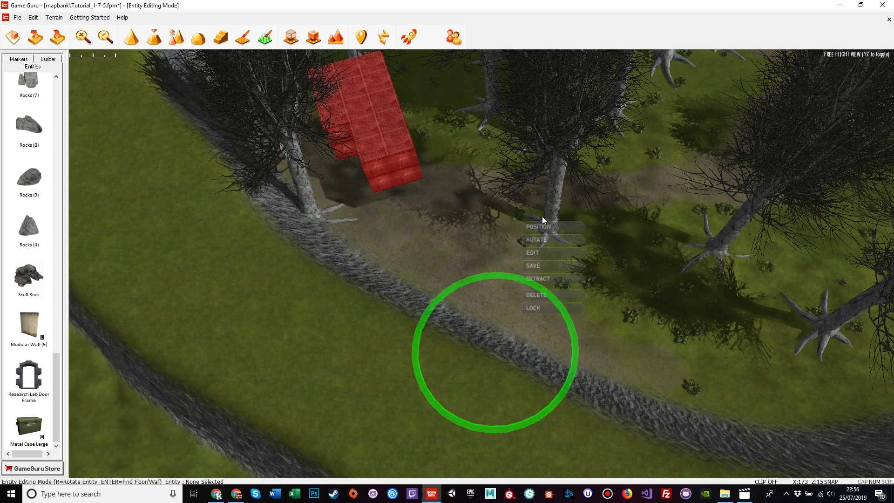
pyautogui.moveTo(488, 369); pyautogui.dragTo(566, 463)
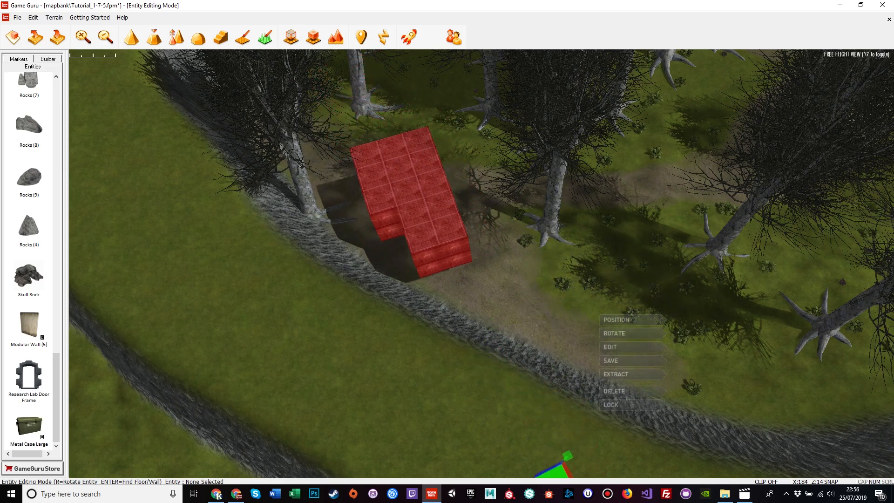
# Move the building partly into the rock bank so its door side borders the dirt path.
pyautogui.moveTo(500, 295); pyautogui.dragTo(550, 298, button='right')
pyautogui.click(612, 388)
pyautogui.press('d')
pyautogui.moveTo(612, 387); pyautogui.dragTo(610, 365, button='right')
pyautogui.click(464, 218)
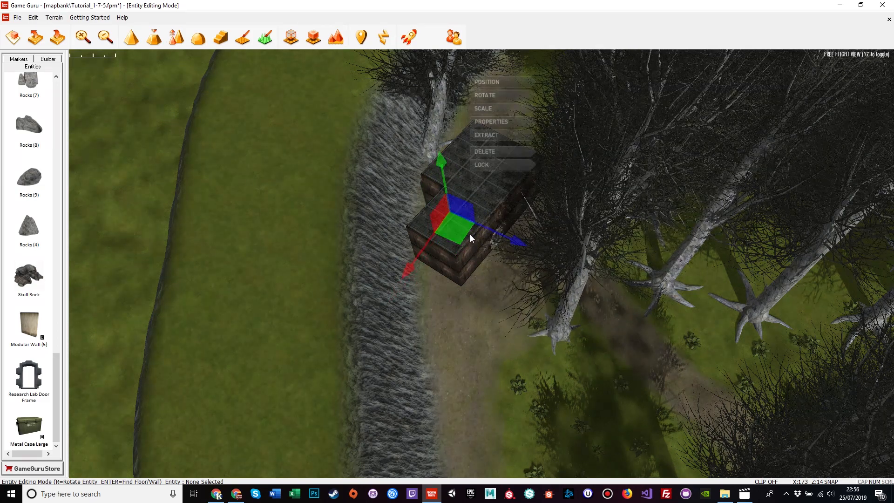
pyautogui.click(510, 298)
pyautogui.click(457, 251)
pyautogui.moveTo(459, 260); pyautogui.dragTo(418, 264)
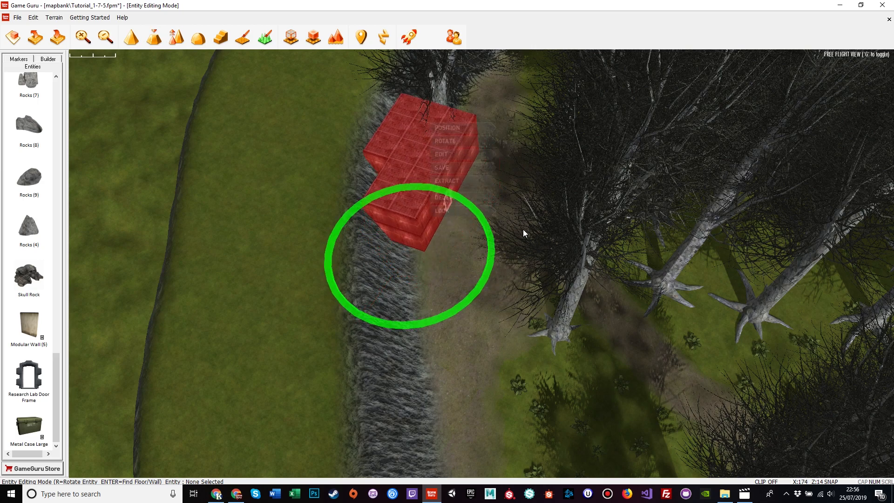
# Examine from the front how the building and its door frame sit against the rock bank and path.
pyautogui.scroll(5, 524, 229)
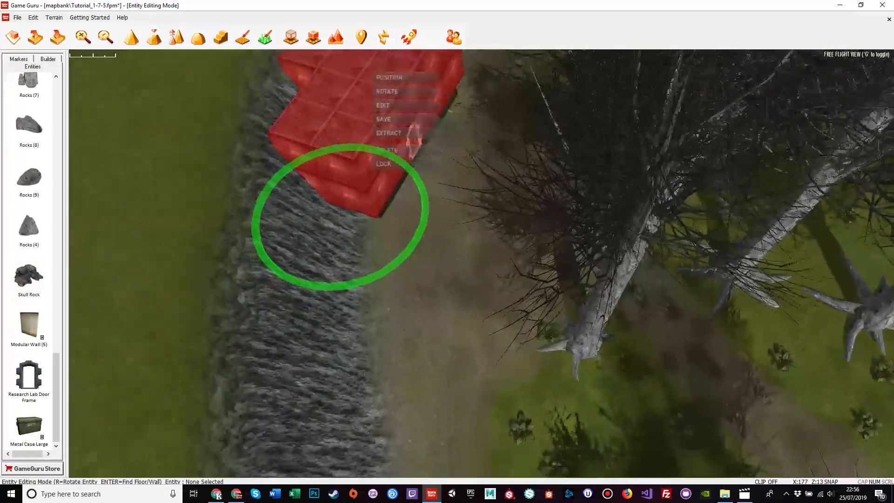
pyautogui.press('d')
pyautogui.press('w')
pyautogui.moveTo(523, 229); pyautogui.dragTo(456, 139, button='right')
pyautogui.press('w')
pyautogui.moveTo(447, 252); pyautogui.dragTo(235, 154, button='right')
pyautogui.press('s')
pyautogui.click(629, 341)
pyautogui.press('d')
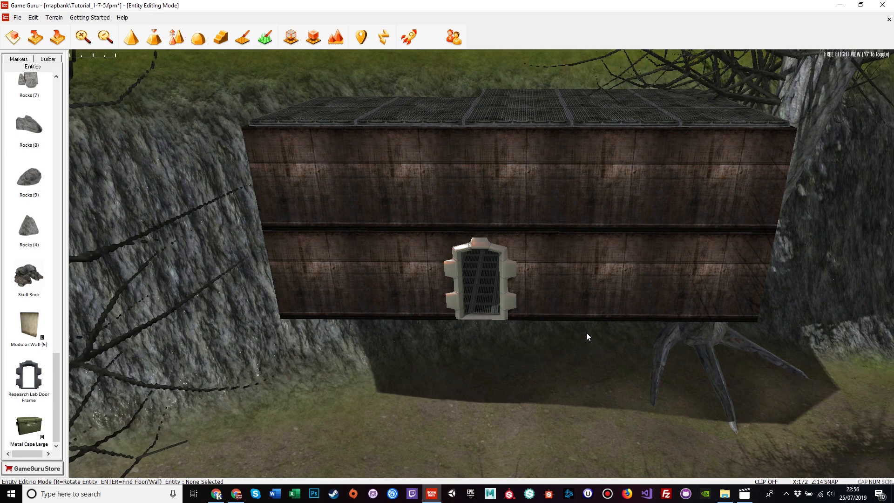
# Lower the whole building so that its base sinks into the path and its back into the rock bank.
pyautogui.click(585, 203)
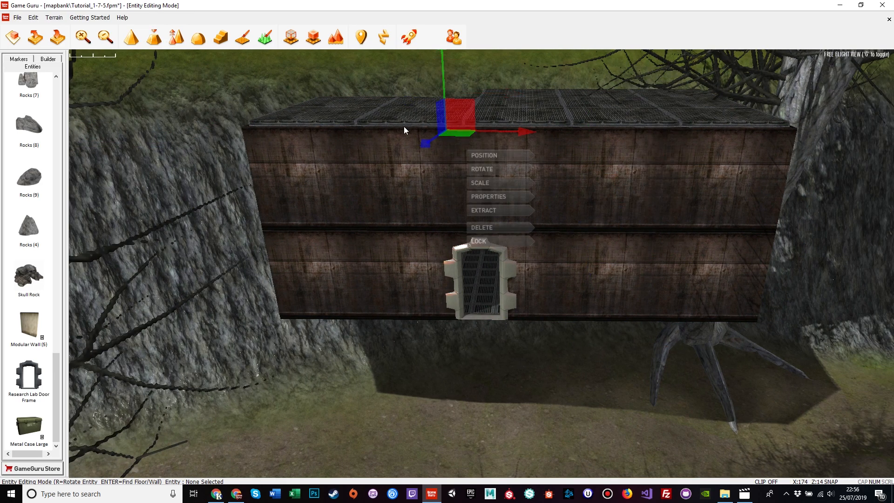
pyautogui.moveTo(652, 242); pyautogui.dragTo(489, 357, button='right')
pyautogui.click(489, 357)
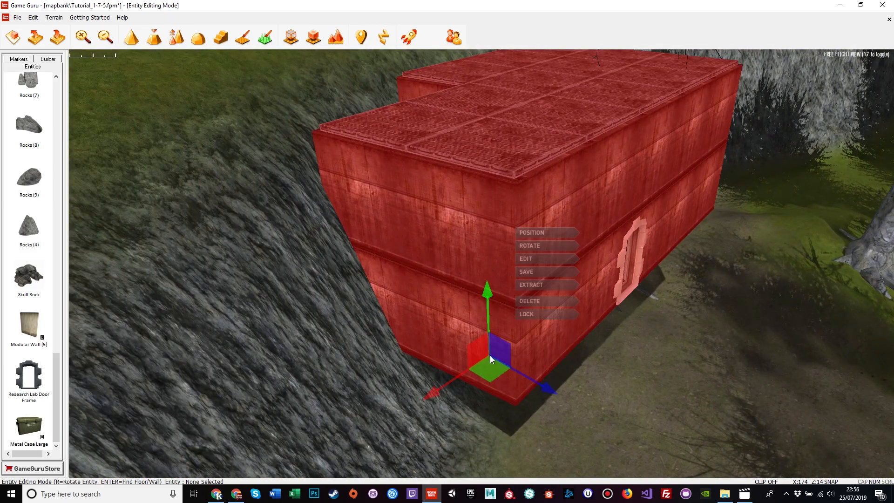
pyautogui.moveTo(489, 295); pyautogui.dragTo(484, 337)
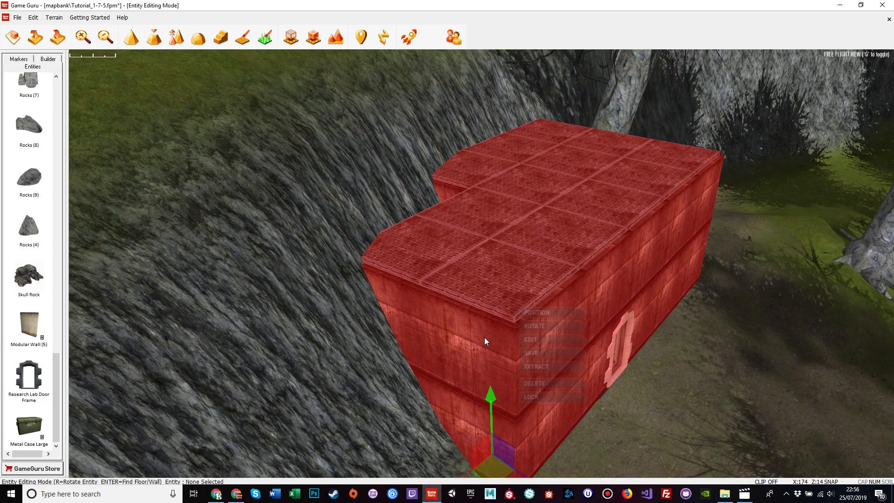
pyautogui.press('d')
pyautogui.moveTo(484, 337); pyautogui.dragTo(433, 354, button='right')
pyautogui.press('w')
pyautogui.press('s')
pyautogui.moveTo(218, 132); pyautogui.dragTo(225, 177)
# Enter the building, delete the metal case from its floor and look toward the door frame.
pyautogui.click(720, 329)
pyautogui.moveTo(720, 328); pyautogui.dragTo(786, 348, button='right')
pyautogui.press('w')
pyautogui.press('w')
pyautogui.press('w')
pyautogui.press('w')
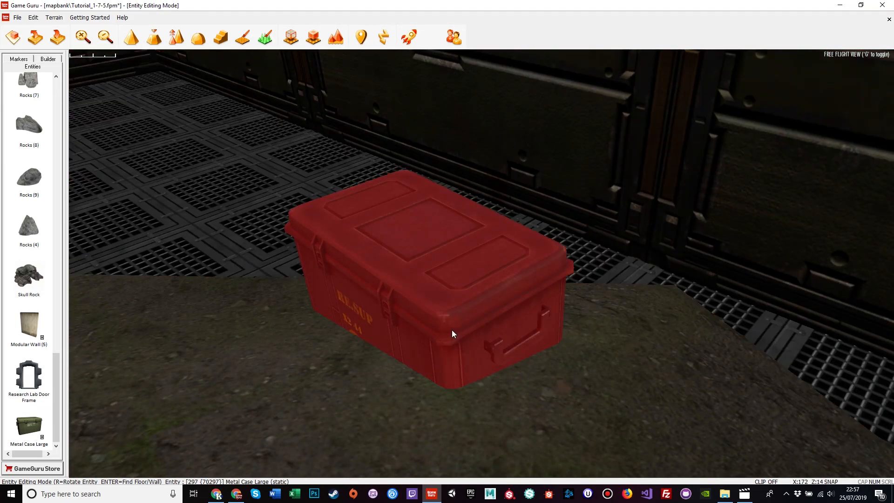
pyautogui.click(452, 334)
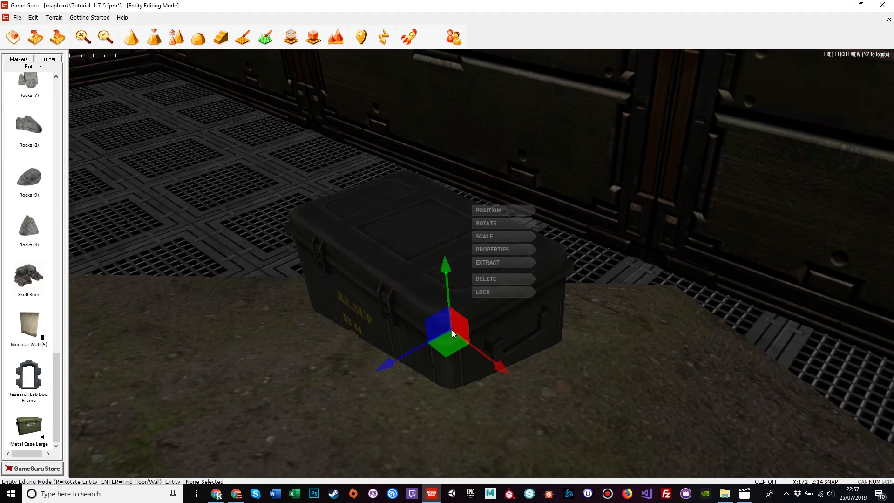
pyautogui.press('Delete')
pyautogui.moveTo(452, 333); pyautogui.dragTo(438, 279, button='right')
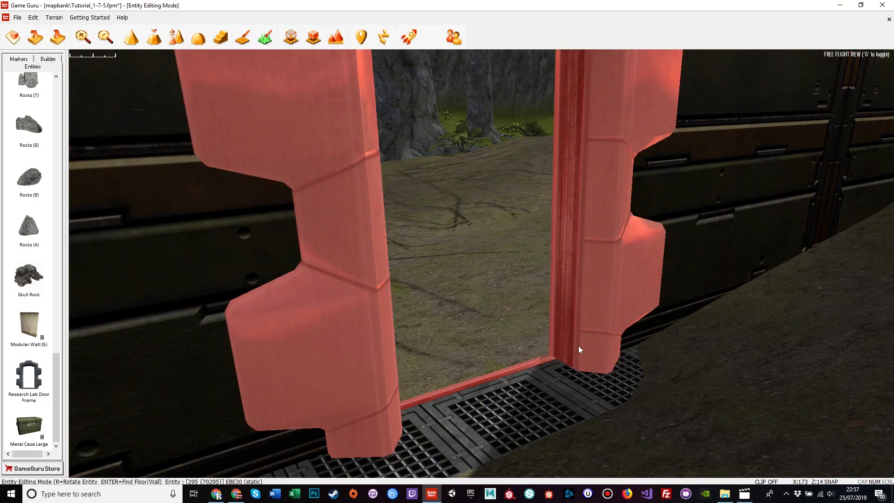
# Select the door frame separately from the building and adjust its height within the doorway.
pyautogui.click(592, 325)
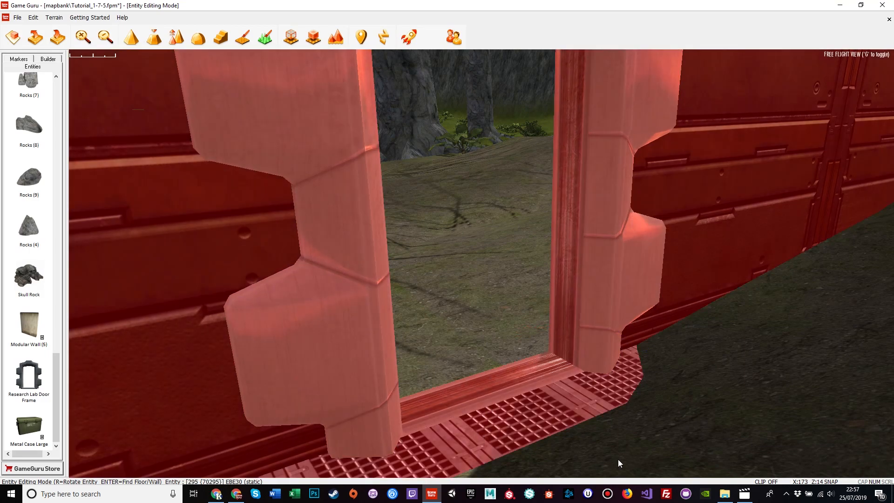
pyautogui.click(618, 457)
pyautogui.click(452, 270)
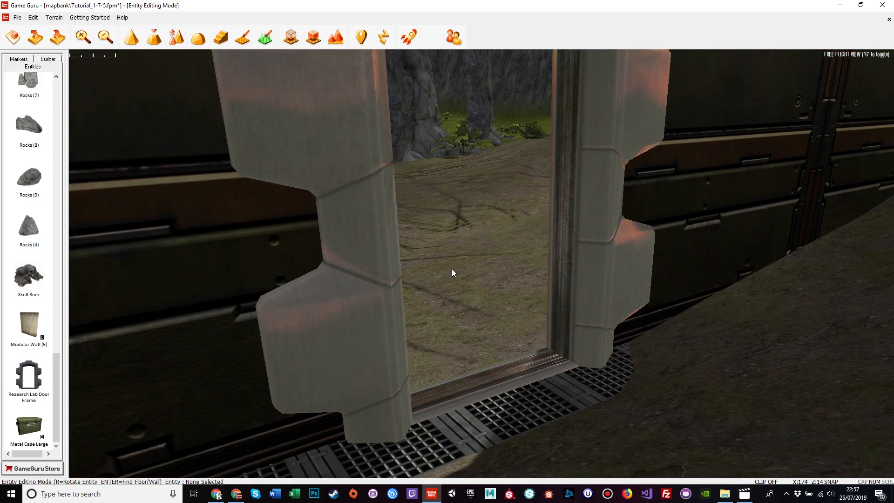
pyautogui.scroll(-5, 452, 269)
pyautogui.click(455, 307)
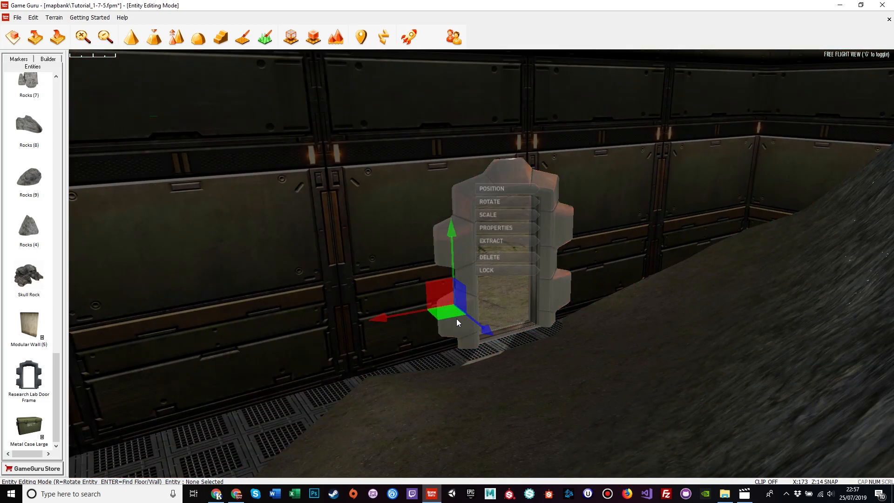
pyautogui.moveTo(451, 228); pyautogui.dragTo(458, 243)
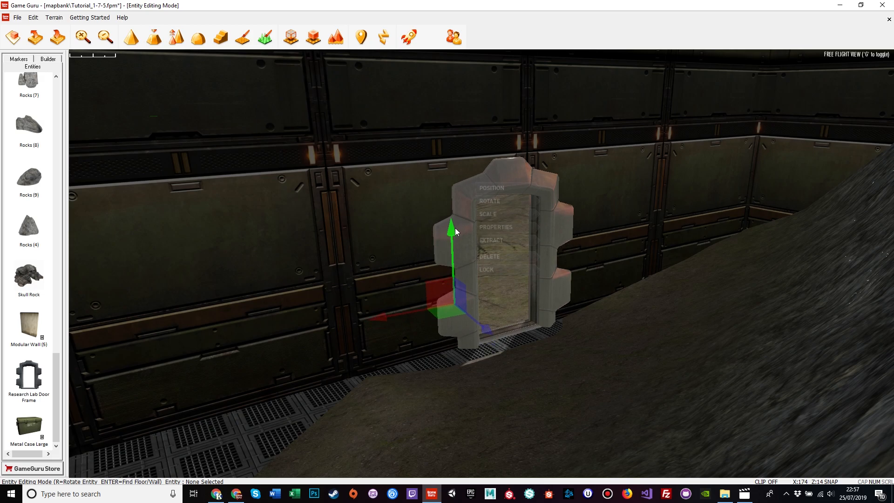
# Raise the whole building with its door frame well above the ground to expose the terrain beneath it.
pyautogui.click(605, 205)
pyautogui.scroll(5, 604, 208)
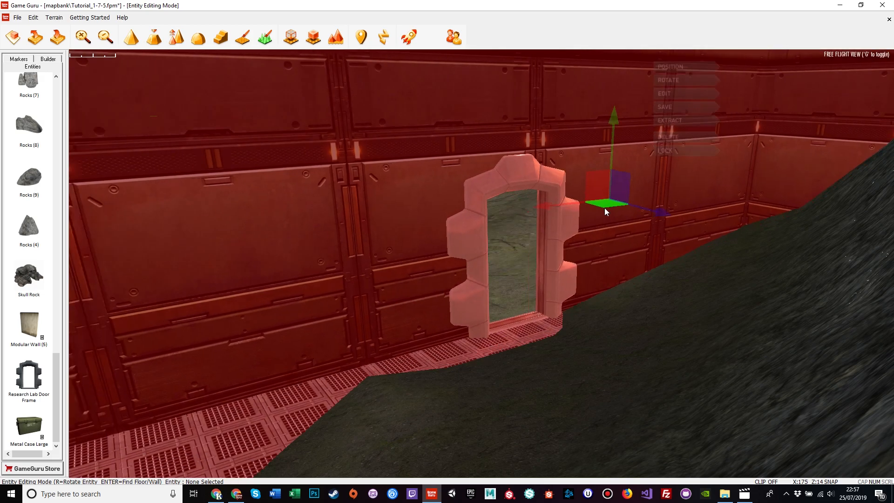
pyautogui.scroll(-5, 601, 208)
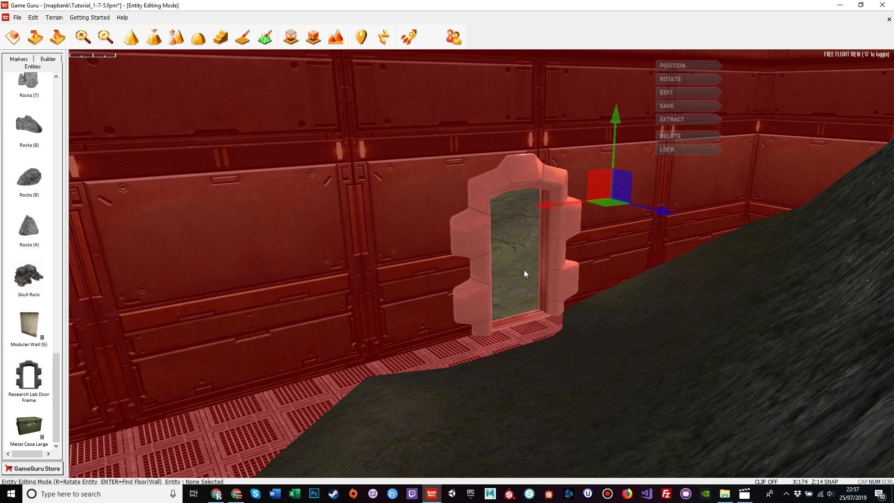
pyautogui.click(525, 270)
pyautogui.scroll(3, 525, 272)
pyautogui.moveTo(525, 272); pyautogui.dragTo(506, 247, button='right')
pyautogui.press('a')
pyautogui.press('s')
pyautogui.press('w')
pyautogui.press('s')
pyautogui.click(506, 248)
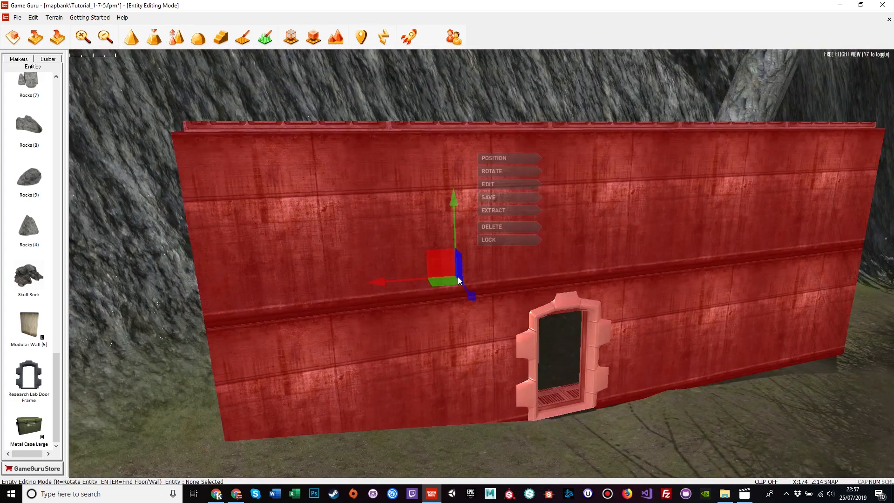
pyautogui.moveTo(457, 197); pyautogui.dragTo(470, 70)
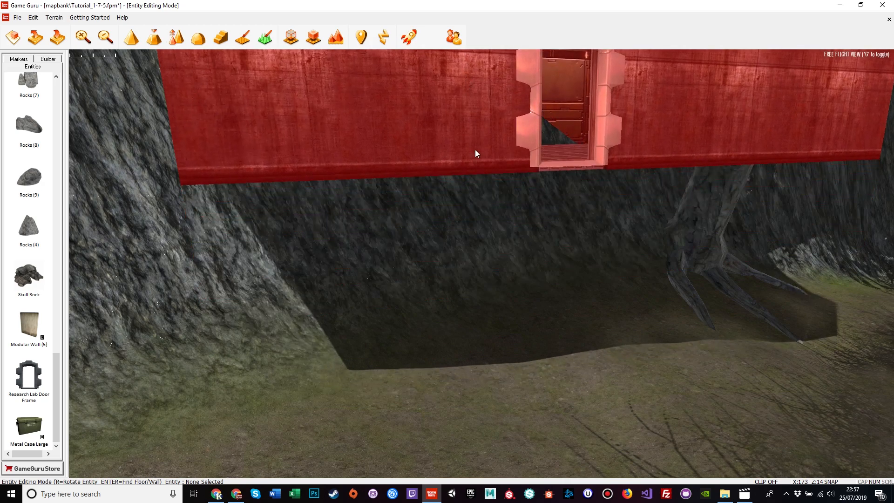
# Flatten the ground and rock slope beneath the raised building with Level terrain sculpting.
pyautogui.click(162, 42)
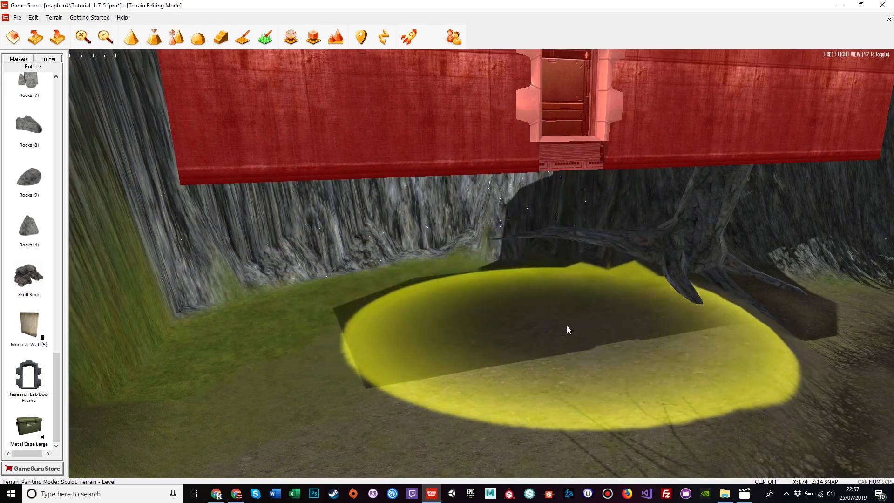
pyautogui.press('s')
pyautogui.press('s')
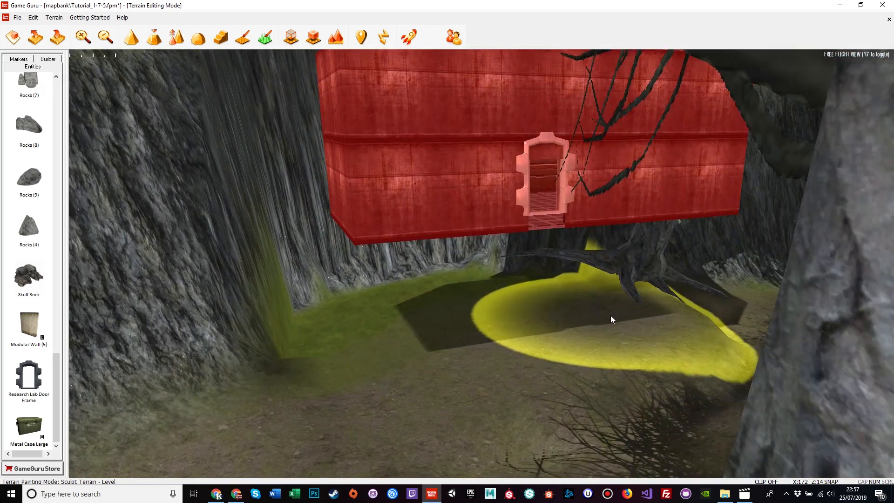
# Return to entity editing and lower the building until its base rests on the levelled ground beside the path.
pyautogui.press('e')
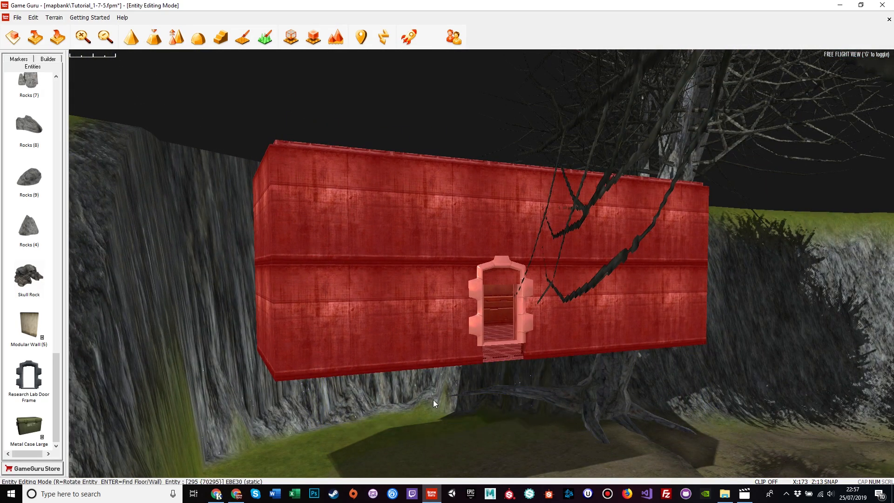
pyautogui.click(389, 318)
pyautogui.moveTo(387, 244); pyautogui.dragTo(390, 323)
pyautogui.press('s')
pyautogui.press('w')
pyautogui.moveTo(390, 320); pyautogui.dragTo(395, 313, button='right')
pyautogui.moveTo(425, 191); pyautogui.dragTo(424, 202)
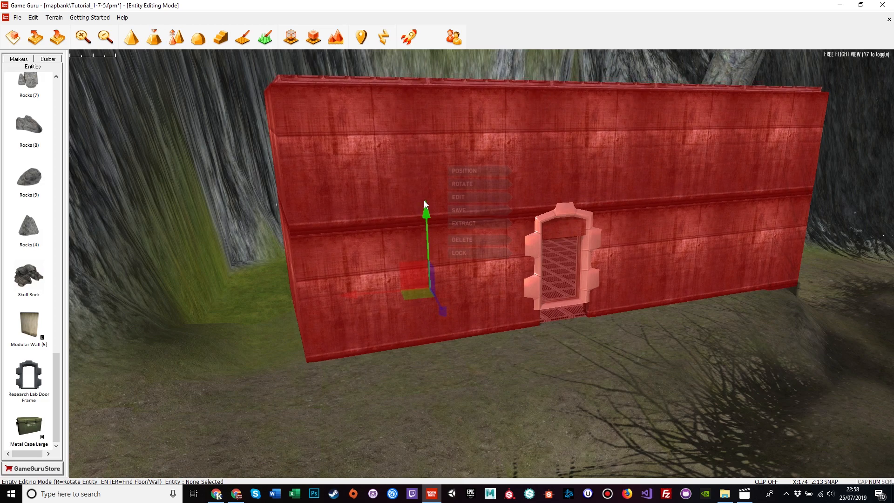
# Lower the door frame to the foot of its opening and slide the whole building along its front away from the tree.
pyautogui.click(592, 224)
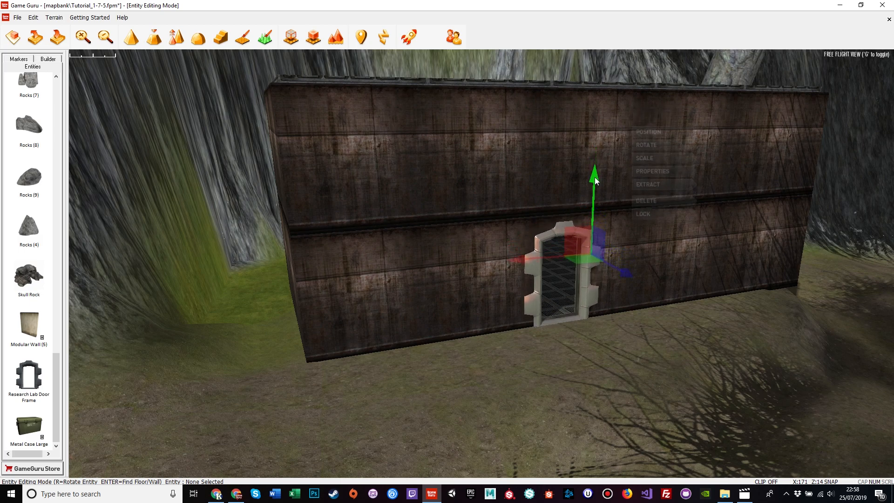
pyautogui.click(429, 320)
pyautogui.moveTo(410, 329); pyautogui.dragTo(306, 347)
pyautogui.click(401, 375)
# Check how the end of the building sits beside the tree and the rock bank.
pyautogui.moveTo(552, 394); pyautogui.dragTo(568, 353, button='right')
pyautogui.press('d')
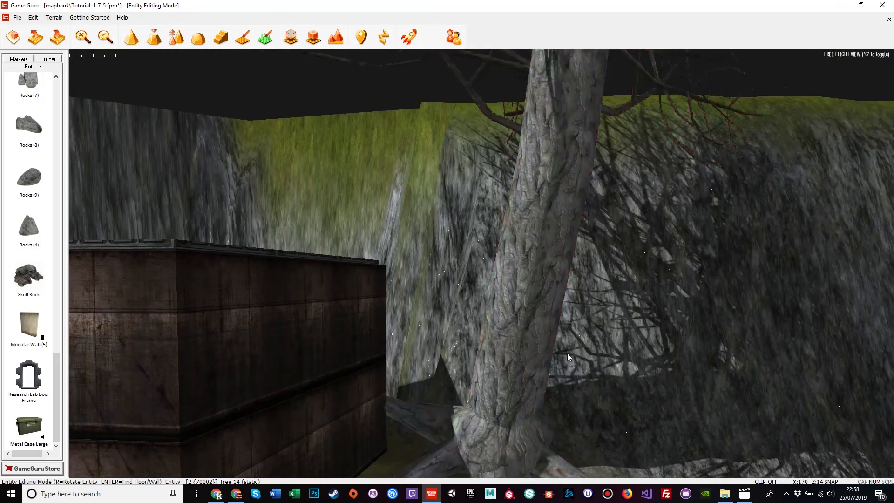
pyautogui.click(538, 361)
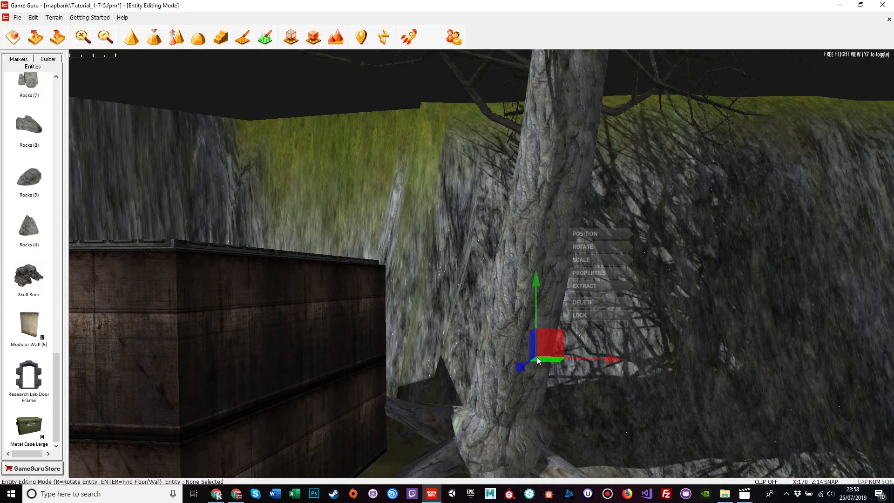
pyautogui.moveTo(537, 356); pyautogui.dragTo(588, 388, button='right')
pyautogui.press('d')
pyautogui.press('a')
# Enter the building and flatten the ground protruding through its floor with Stored Level terrain sculpting.
pyautogui.press('w')
pyautogui.press('w')
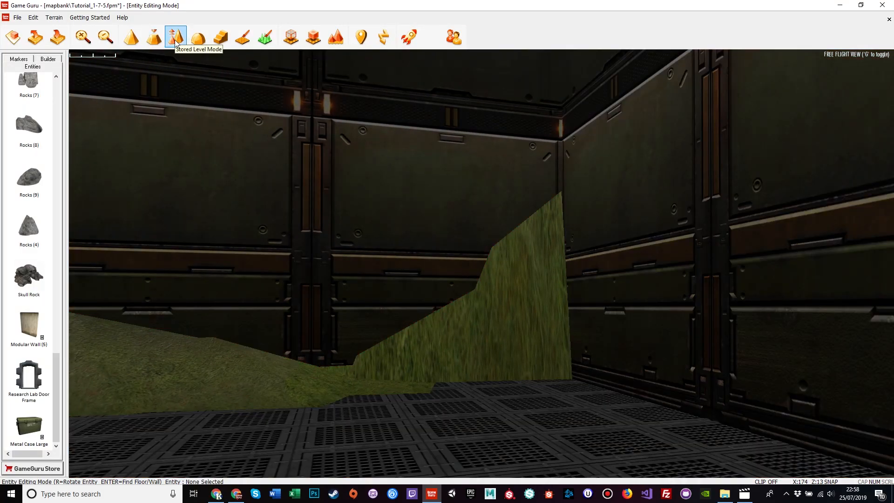
pyautogui.moveTo(283, 205); pyautogui.dragTo(418, 272, button='right')
pyautogui.moveTo(503, 226)
pyautogui.mouseDown(button='right')
pyautogui.moveTo(540, 219)
pyautogui.moveTo(510, 226)
pyautogui.moveTo(345, 209)
pyautogui.moveTo(376, 203)
pyautogui.moveTo(363, 130)
pyautogui.moveTo(368, 195)
pyautogui.moveTo(419, 210)
pyautogui.moveTo(414, 131)
pyautogui.moveTo(400, 163)
pyautogui.moveTo(433, 210)
pyautogui.moveTo(503, 140)
pyautogui.moveTo(396, 140)
pyautogui.moveTo(401, 233)
pyautogui.moveTo(400, 172)
pyautogui.moveTo(420, 191)
pyautogui.moveTo(382, 210)
pyautogui.moveTo(357, 181)
pyautogui.moveTo(410, 154)
pyautogui.moveTo(372, 167)
pyautogui.moveTo(419, 195)
pyautogui.moveTo(401, 177)
pyautogui.moveTo(387, 210)
pyautogui.mouseUp(button='right')
pyautogui.press('s')
pyautogui.press('a')
# Smooth the steep rock bank around the building with Blend terrain sculpting.
pyautogui.click(198, 37)
pyautogui.press('s')
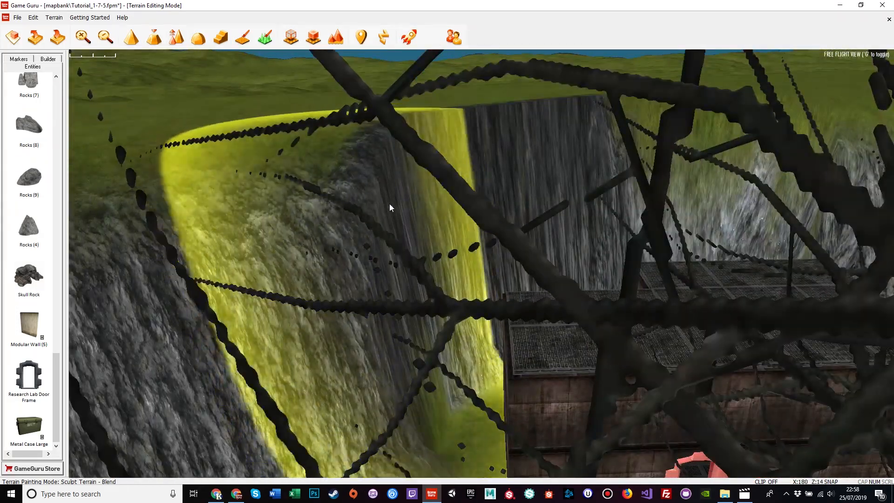
pyautogui.press('a')
pyautogui.moveTo(512, 125)
pyautogui.mouseDown()
pyautogui.moveTo(439, 126)
pyautogui.moveTo(358, 164)
pyautogui.moveTo(382, 168)
pyautogui.moveTo(496, 99)
pyautogui.moveTo(614, 87)
pyautogui.moveTo(683, 93)
pyautogui.moveTo(421, 133)
pyautogui.moveTo(312, 169)
pyautogui.moveTo(508, 136)
pyautogui.mouseUp()
pyautogui.press('s')
pyautogui.press('a')
pyautogui.moveTo(507, 136); pyautogui.dragTo(516, 116, button='right')
pyautogui.moveTo(516, 116)
pyautogui.mouseDown()
pyautogui.moveTo(471, 121)
pyautogui.moveTo(605, 116)
pyautogui.moveTo(440, 144)
pyautogui.moveTo(288, 199)
pyautogui.moveTo(261, 199)
pyautogui.moveTo(410, 179)
pyautogui.moveTo(522, 149)
pyautogui.moveTo(215, 317)
pyautogui.mouseUp()
pyautogui.press('s')
pyautogui.press('a')
pyautogui.moveTo(333, 219)
pyautogui.mouseDown()
pyautogui.moveTo(386, 303)
pyautogui.moveTo(457, 181)
pyautogui.moveTo(670, 155)
pyautogui.moveTo(682, 179)
pyautogui.moveTo(465, 312)
pyautogui.moveTo(447, 404)
pyautogui.moveTo(667, 193)
pyautogui.moveTo(339, 322)
pyautogui.moveTo(338, 139)
pyautogui.moveTo(425, 135)
pyautogui.mouseUp()
# Go back inside the building and flatten the grassy mound in the floor corner with Stored Level sculpting.
pyautogui.moveTo(426, 133); pyautogui.dragTo(559, 214, button='right')
pyautogui.press('w')
pyautogui.press('w')
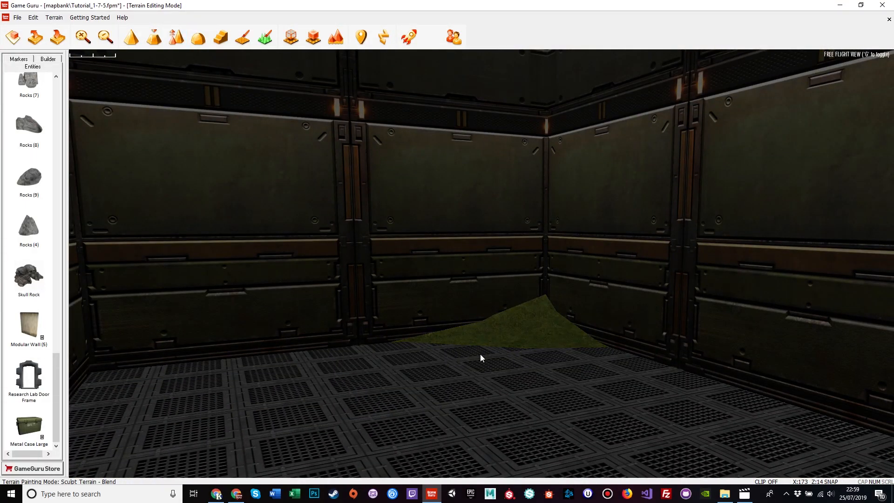
pyautogui.click(540, 365)
pyautogui.moveTo(541, 364); pyautogui.dragTo(536, 406, button='right')
pyautogui.press('s')
pyautogui.click(481, 374)
# Examine the building's interior floor and corners for any terrain still poking through.
pyautogui.moveTo(487, 390); pyautogui.dragTo(420, 359, button='right')
pyautogui.press('a')
pyautogui.press('s')
pyautogui.press('w')
pyautogui.press('w')
pyautogui.press('w')
pyautogui.press('w')
pyautogui.press('w')
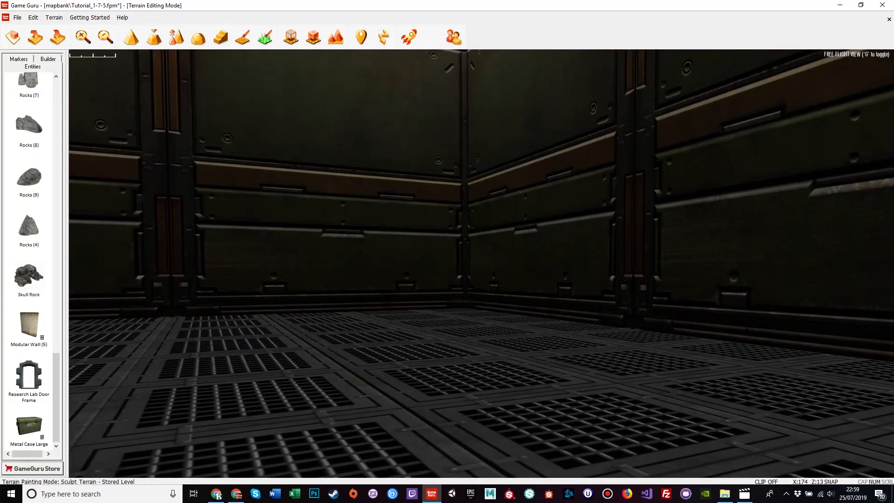
# Show the level's marker entities with the rusty building's doorway in view.
pyautogui.press('s')
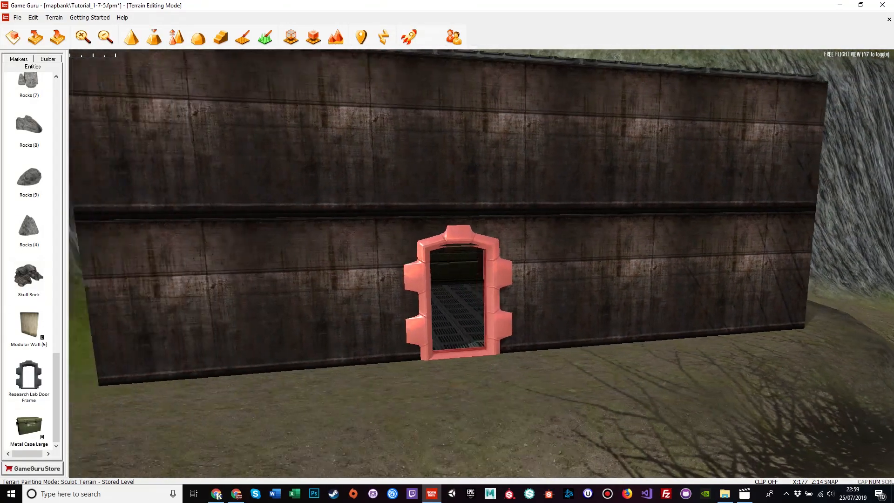
pyautogui.press('s')
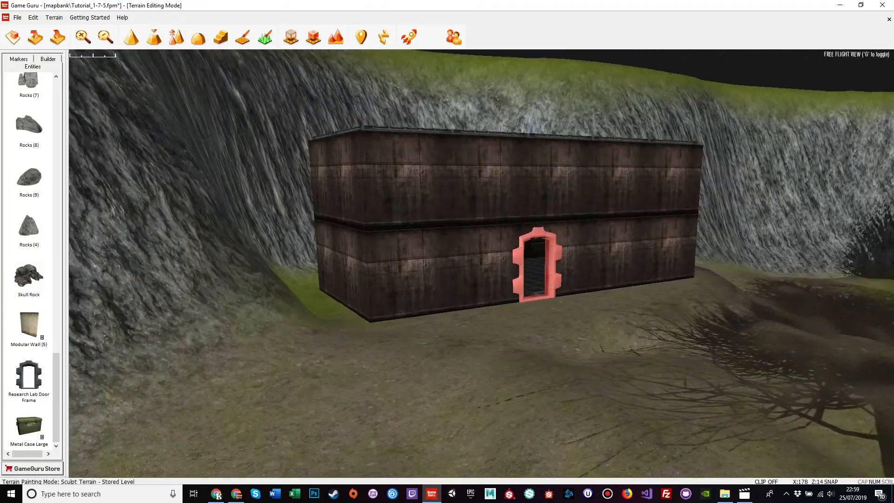
pyautogui.press('s')
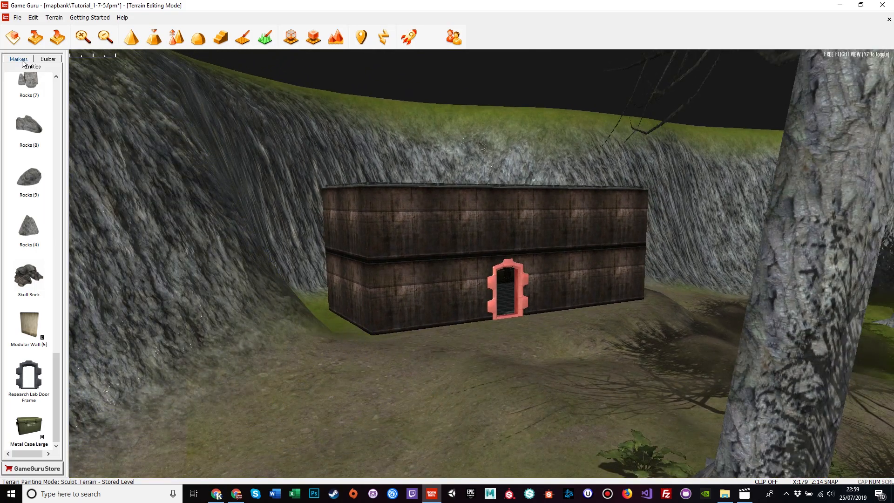
pyautogui.click(21, 59)
pyautogui.press('s')
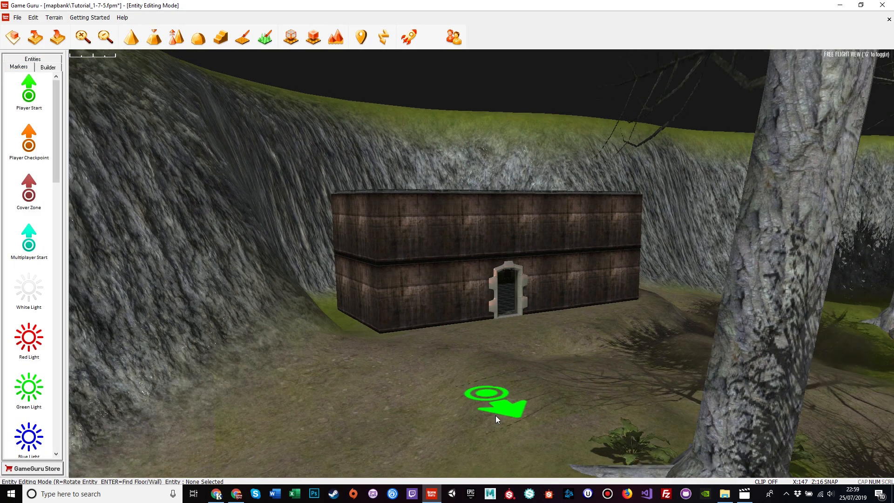
# Pick up the player start marker in front of the building and move it back along the dirt path.
pyautogui.press('a')
pyautogui.press('r')
pyautogui.press('s')
pyautogui.press('d')
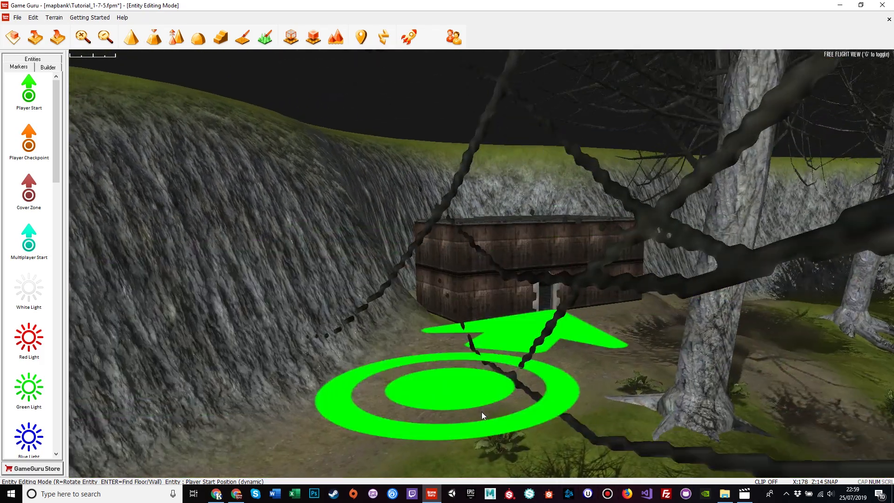
pyautogui.press('w')
pyautogui.moveTo(481, 412)
pyautogui.mouseDown(button='right')
pyautogui.moveTo(521, 447)
pyautogui.moveTo(508, 444)
pyautogui.mouseUp(button='right')
pyautogui.press('r')
pyautogui.moveTo(468, 420)
pyautogui.mouseDown(button='right')
pyautogui.moveTo(503, 424)
pyautogui.moveTo(559, 456)
pyautogui.moveTo(349, 442)
pyautogui.moveTo(729, 438)
pyautogui.moveTo(475, 433)
pyautogui.moveTo(624, 429)
pyautogui.moveTo(451, 368)
pyautogui.mouseUp(button='right')
pyautogui.click(349, 442)
# Rotate the player start marker to face the building and place it on the dirt path between the trees.
pyautogui.press('d')
pyautogui.press('d')
pyautogui.press('s')
pyautogui.press('r')
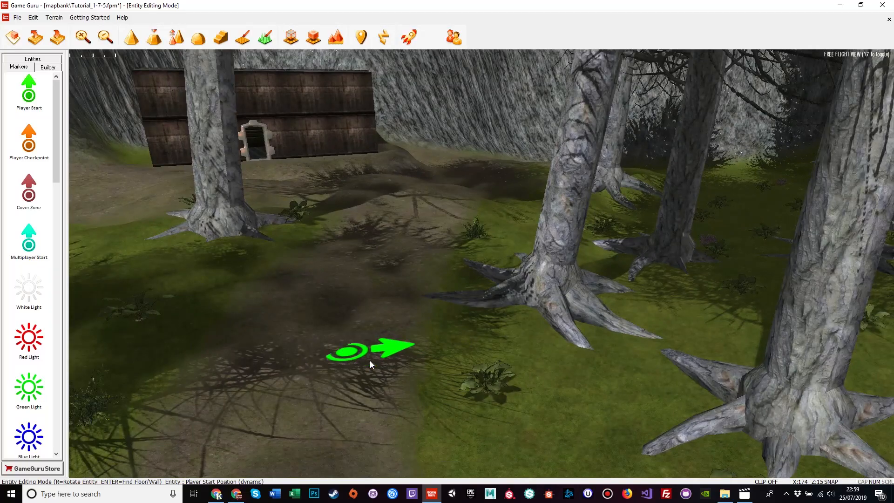
pyautogui.press('r')
pyautogui.click(366, 382)
pyautogui.press('w')
pyautogui.moveTo(405, 309); pyautogui.dragTo(419, 267, button='right')
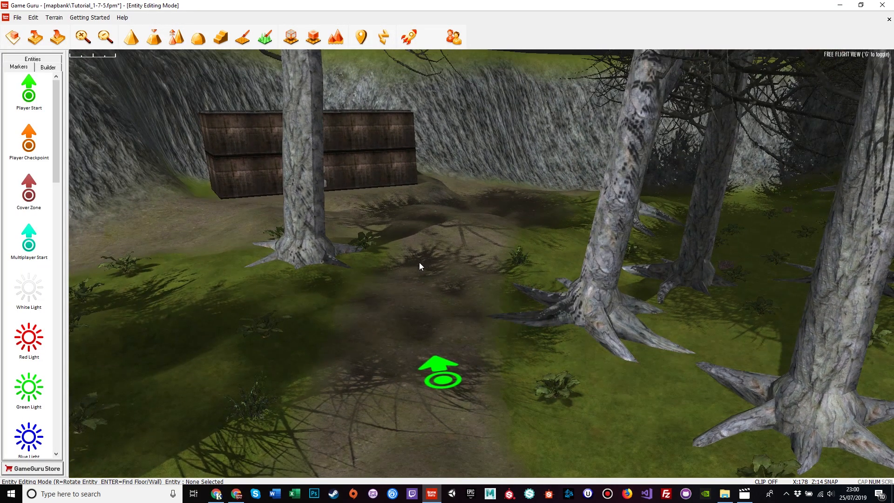
# Save the level under the new file name Tutorial_1-7-6.fpm in the mapbank folder.
pyautogui.click(17, 17)
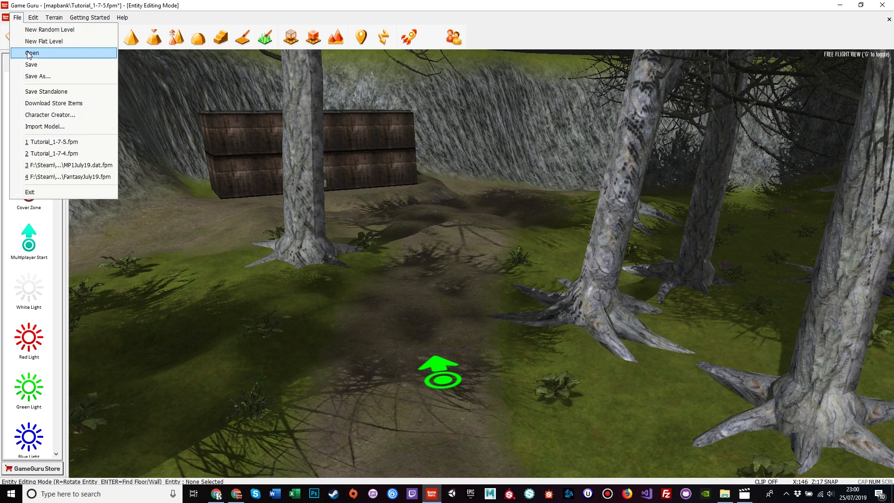
pyautogui.click(37, 77)
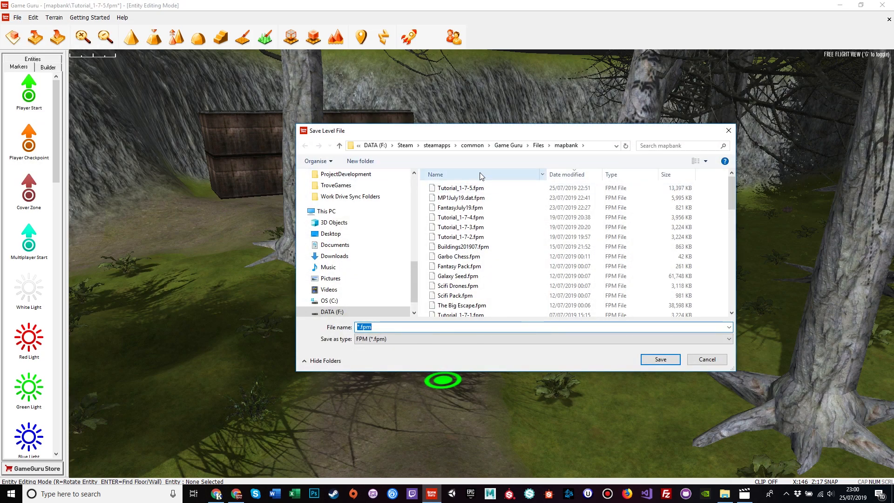
pyautogui.click(466, 189)
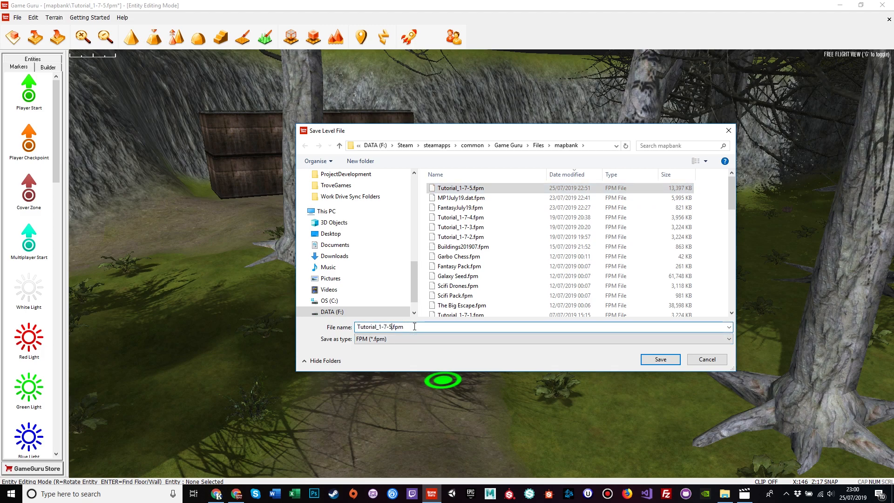
pyautogui.press('Return')
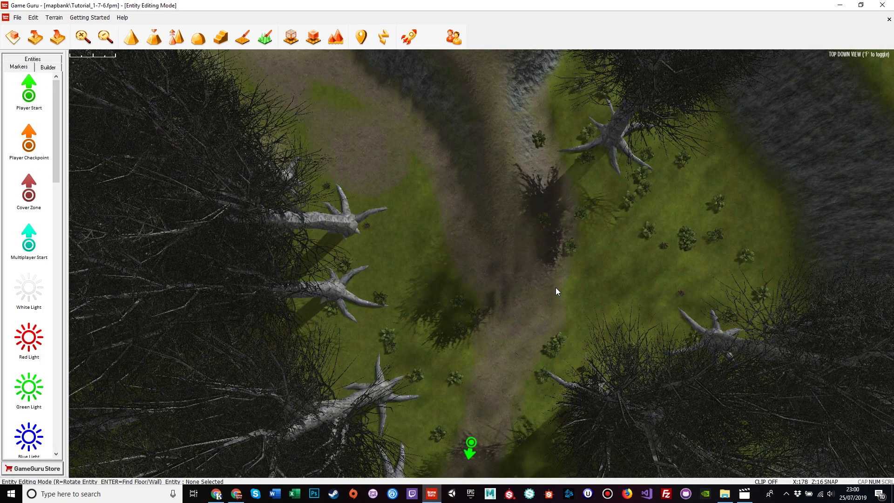
# Run the level as a test game and walk around the forest, the dirt ramp and the path to the building.
pyautogui.click(412, 39)
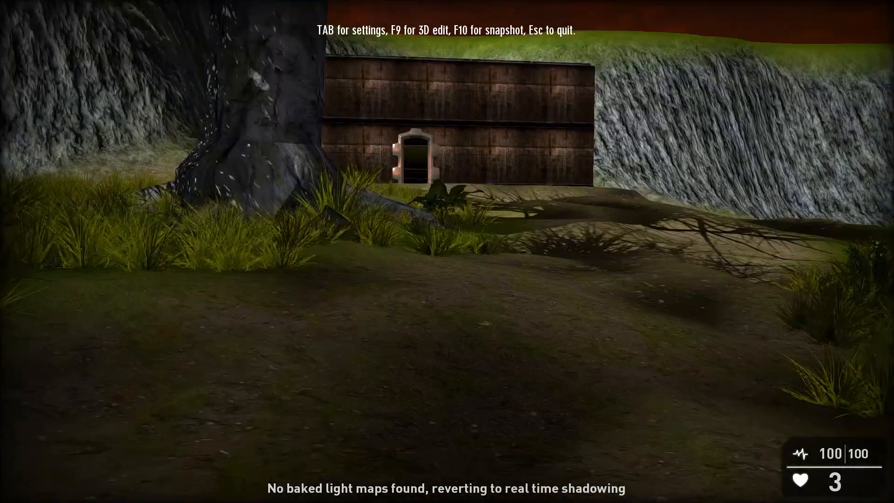
pyautogui.press('a')
pyautogui.press('w')
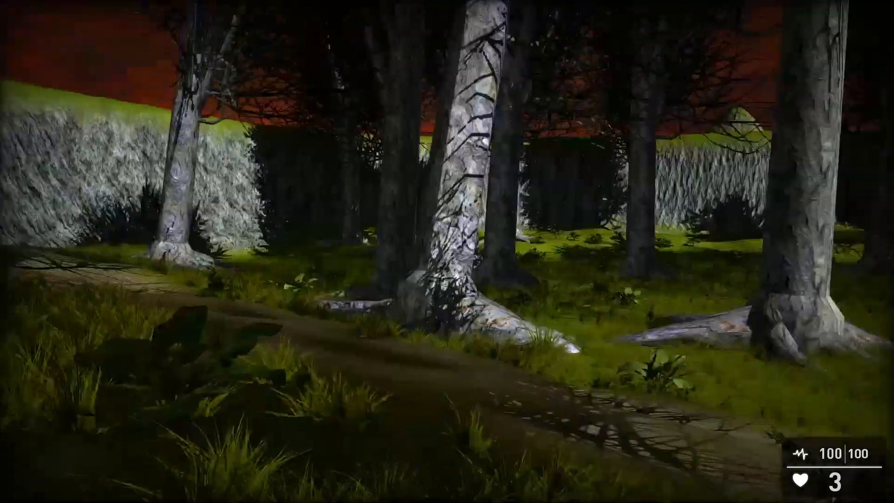
pyautogui.press('w')
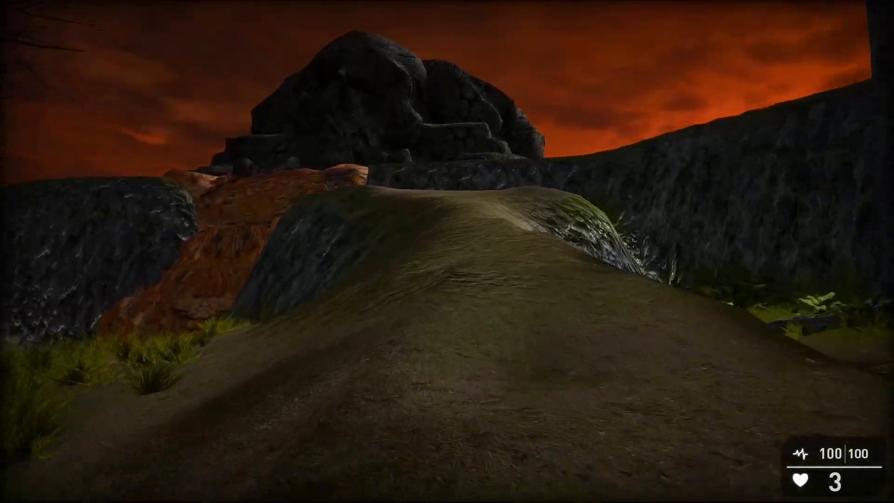
pyautogui.press('w')
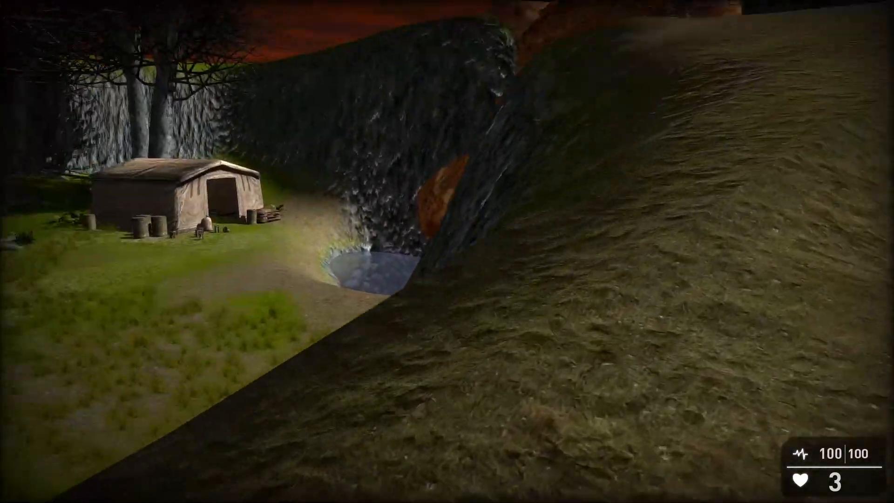
pyautogui.press('w')
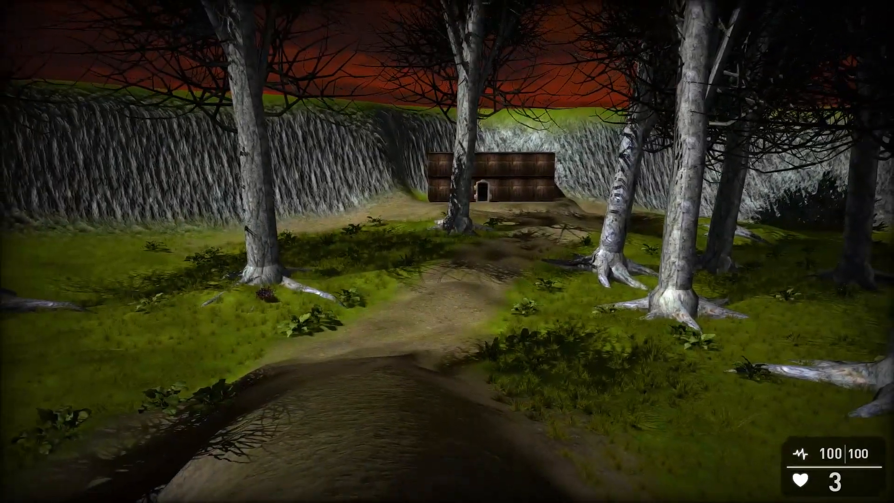
pyautogui.press('w')
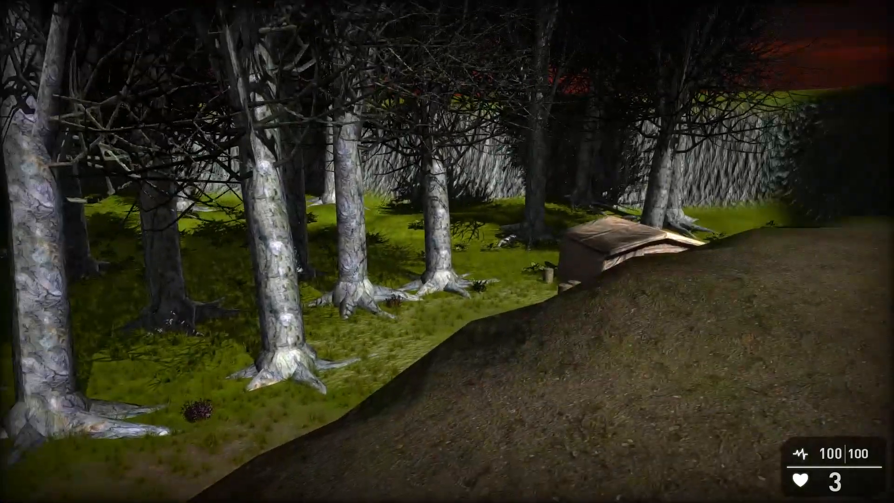
pyautogui.press('w')
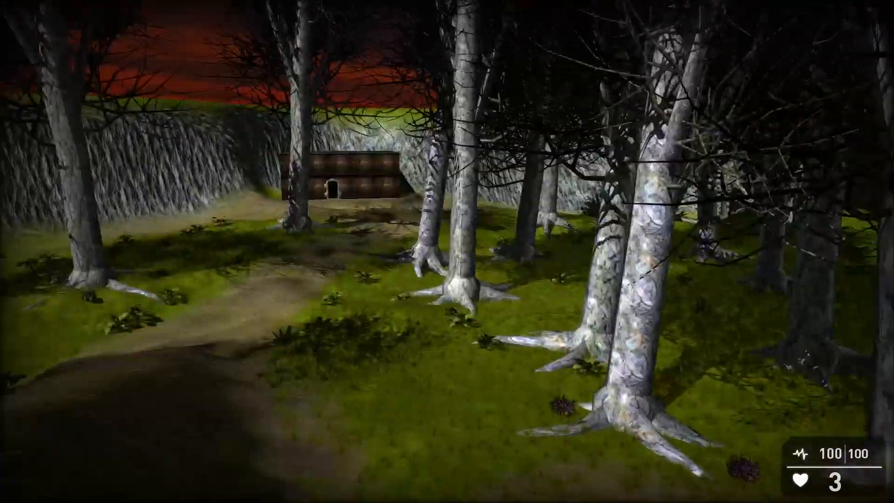
pyautogui.press('w')
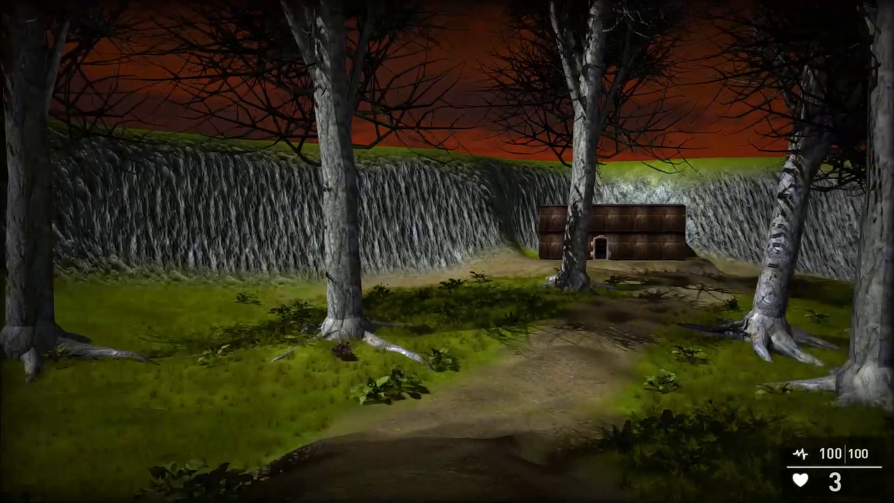
pyautogui.press('w')
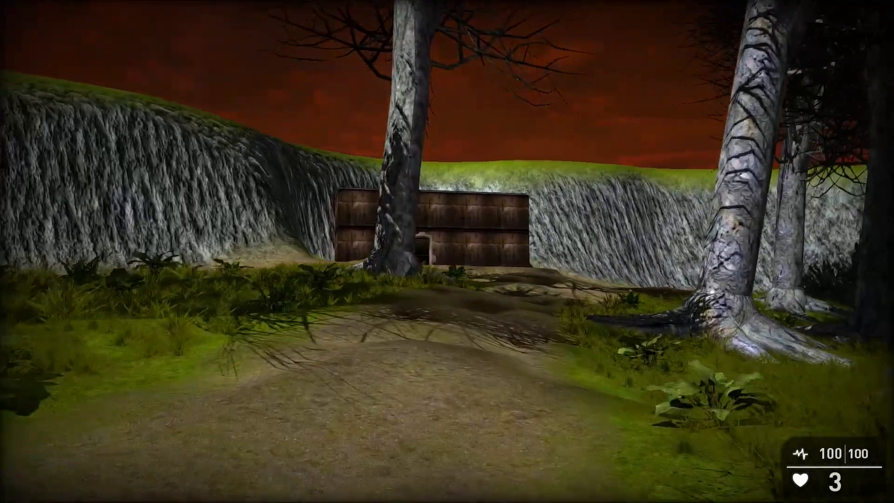
pyautogui.press('w')
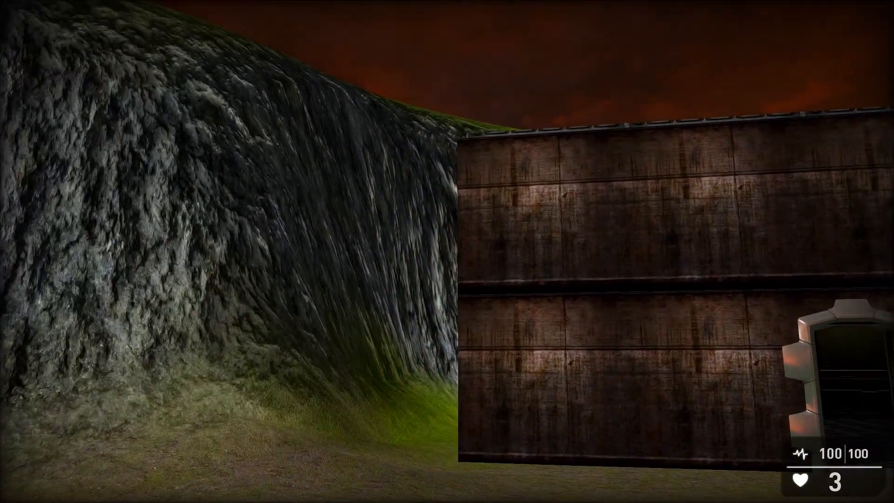
# Inspect the building's outer walls, the gap between its side and the cliff, and the doorway in the test game.
pyautogui.press('a')
pyautogui.press('w')
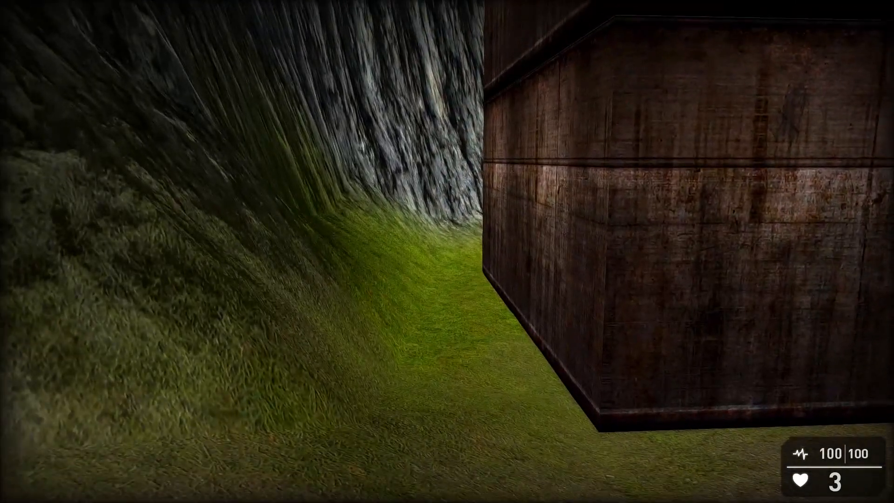
pyautogui.press('w')
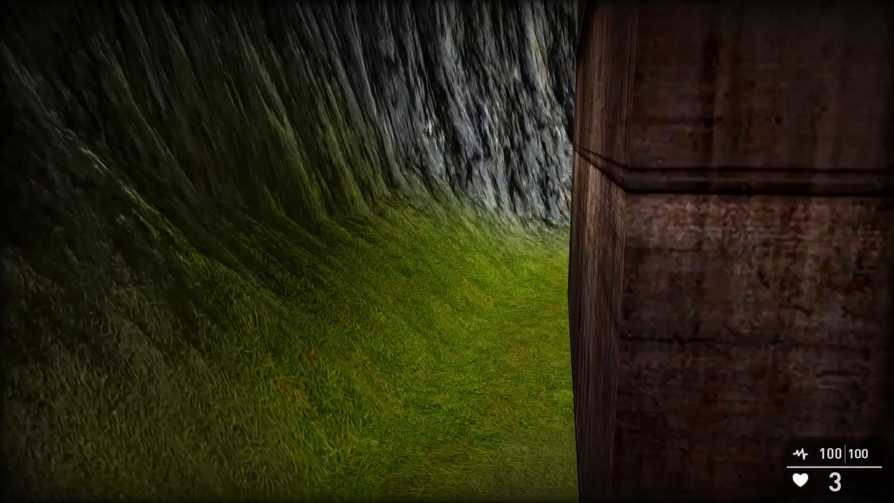
pyautogui.press('s')
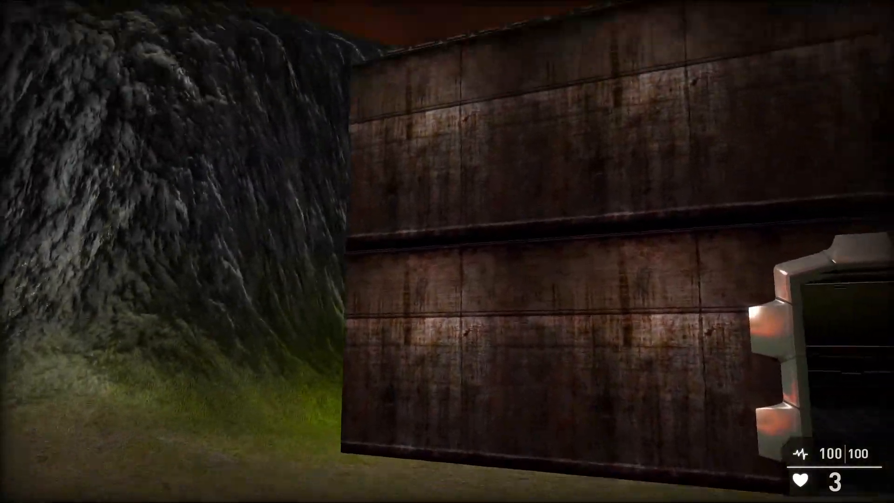
pyautogui.press('s')
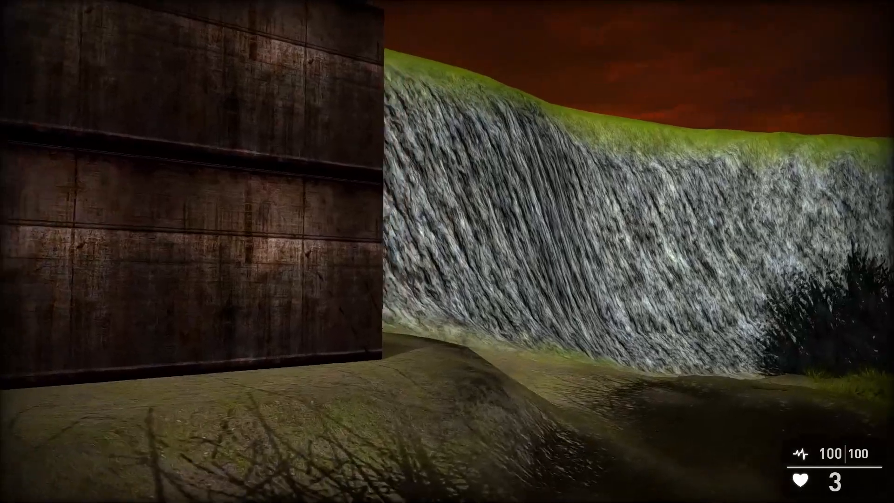
pyautogui.press('w')
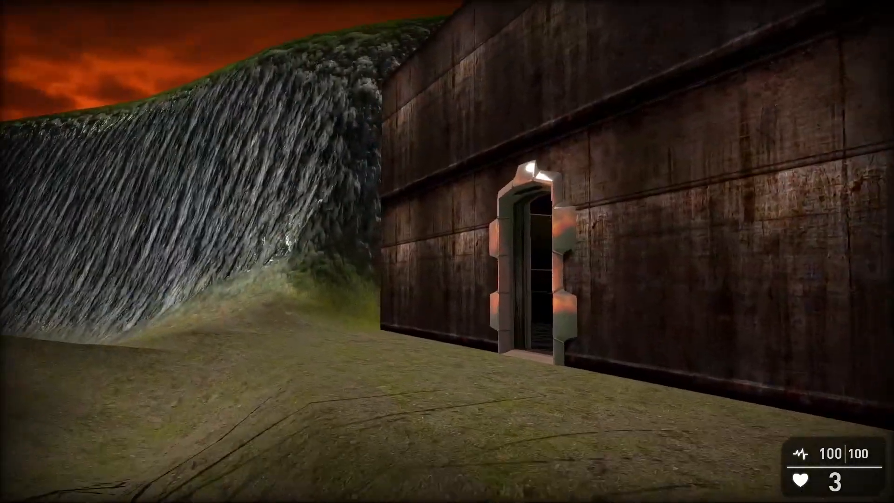
pyautogui.press('w')
pyautogui.press('w')
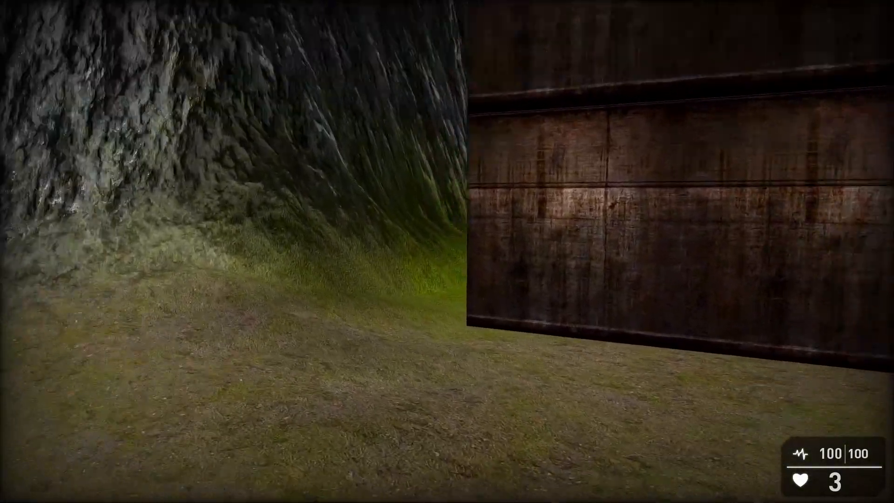
pyautogui.press('w')
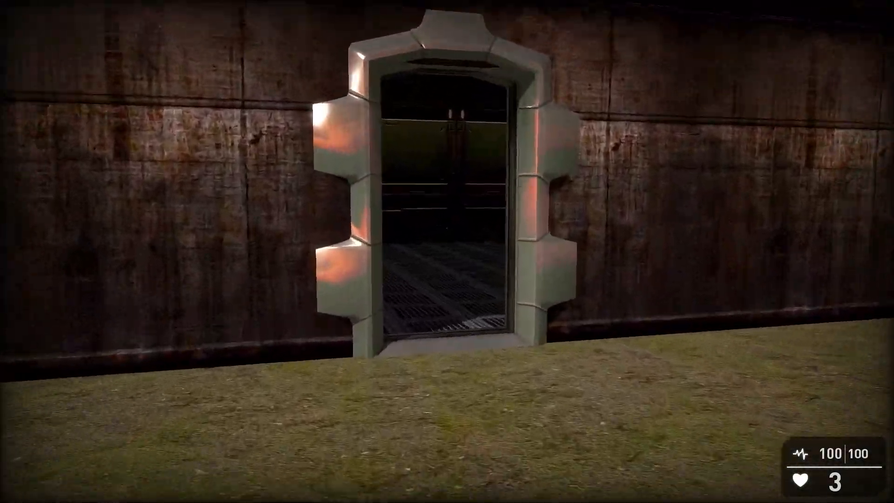
# Survey the forest and dirt ramp opposite the doorway, and examine the building's front from a distance.
pyautogui.press('w')
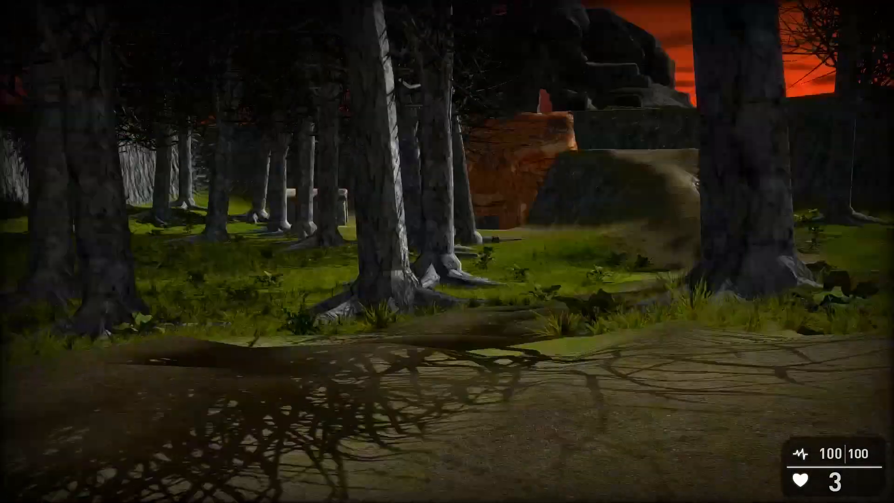
pyautogui.press('w')
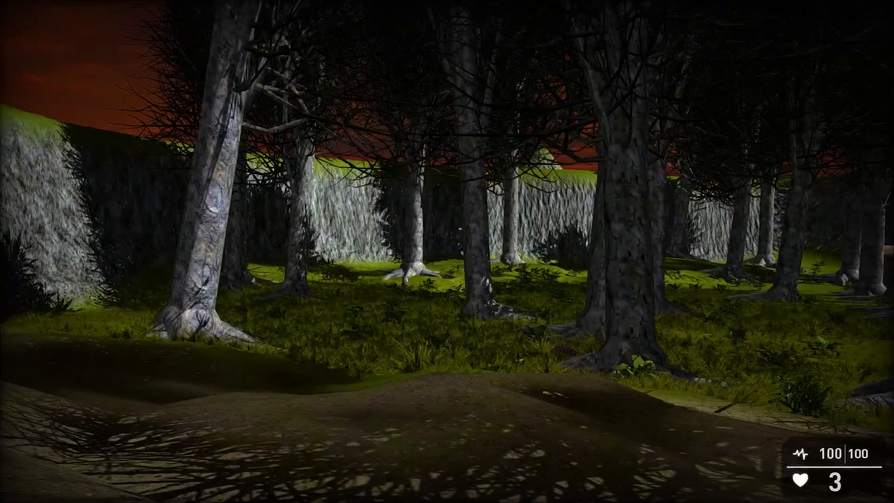
pyautogui.press('w')
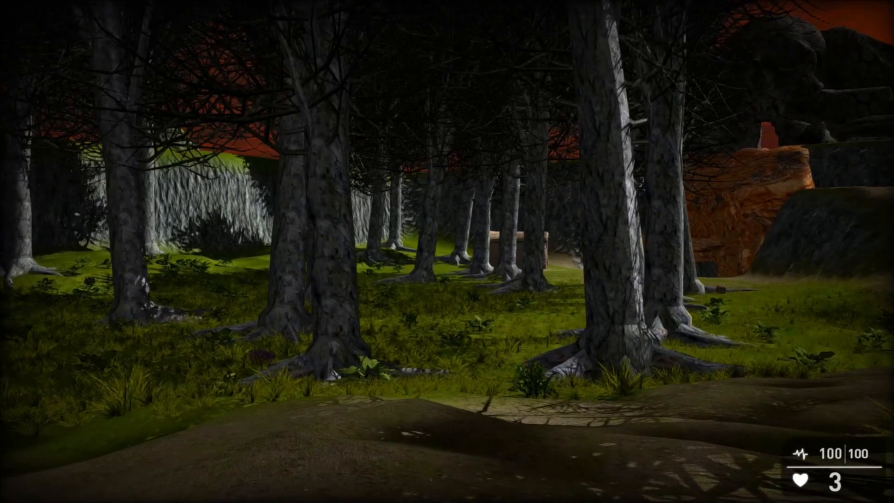
pyautogui.press('w')
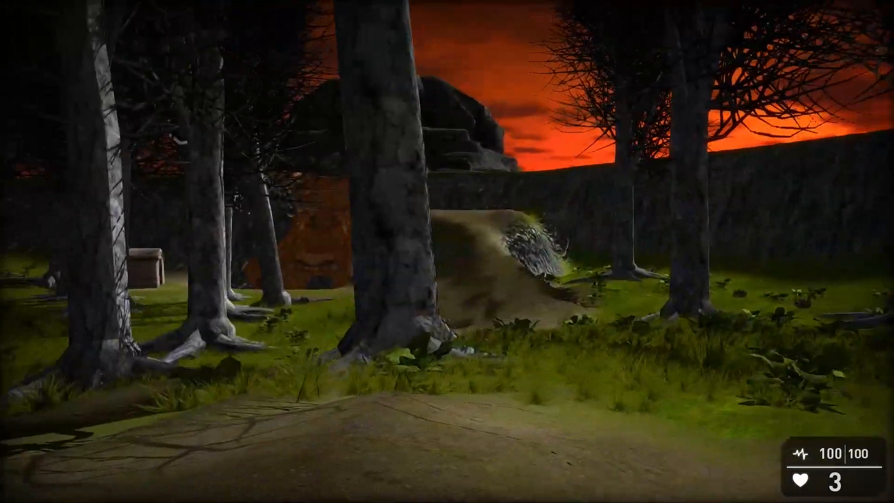
pyautogui.press('w')
pyautogui.press('w')
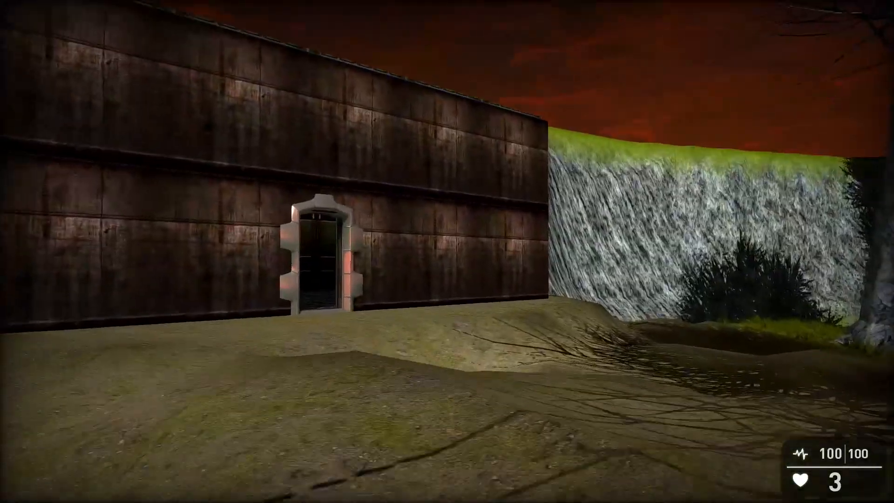
pyautogui.press('w')
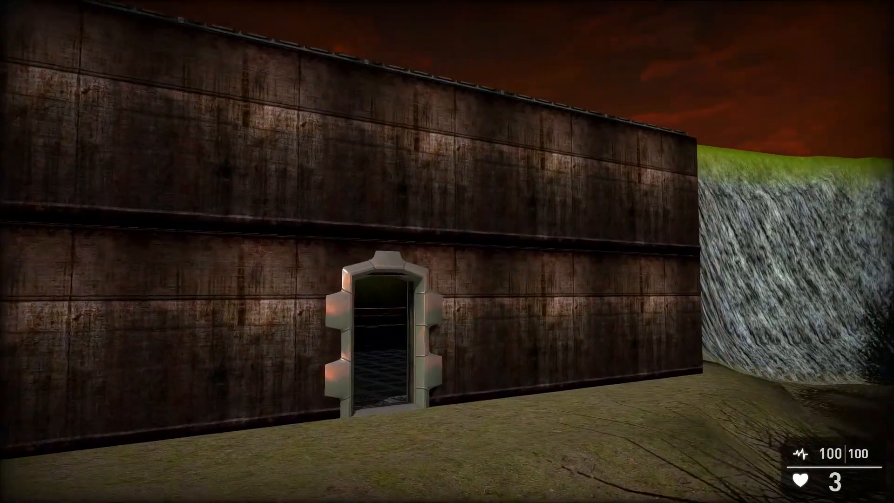
pyautogui.press('s')
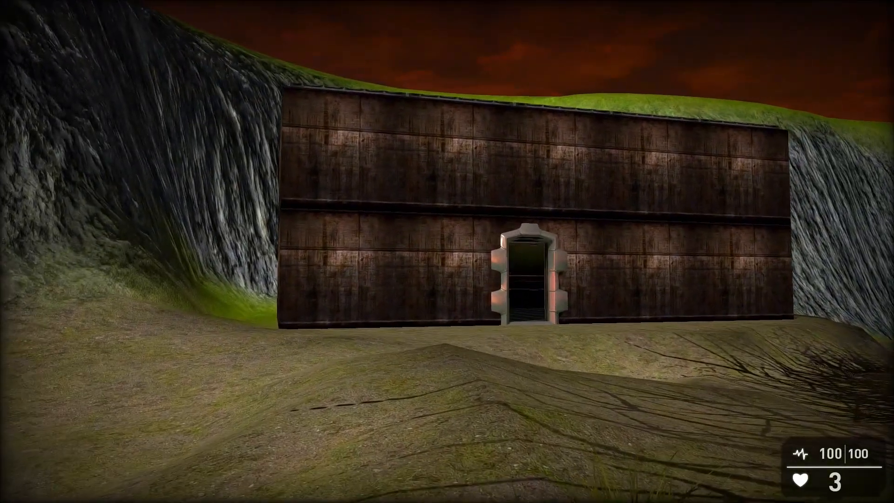
# Approach the doorway in the test game, return to the editor, and view the building's roof and front in free flight.
pyautogui.press('w')
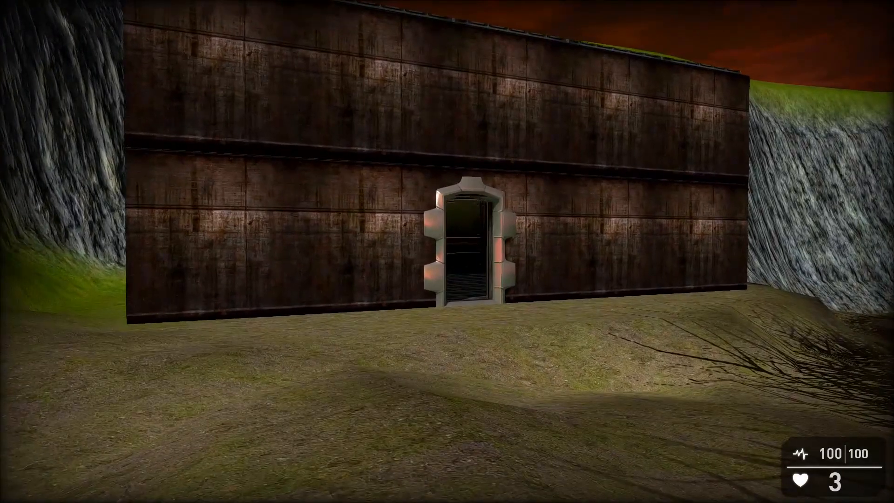
pyautogui.press('w')
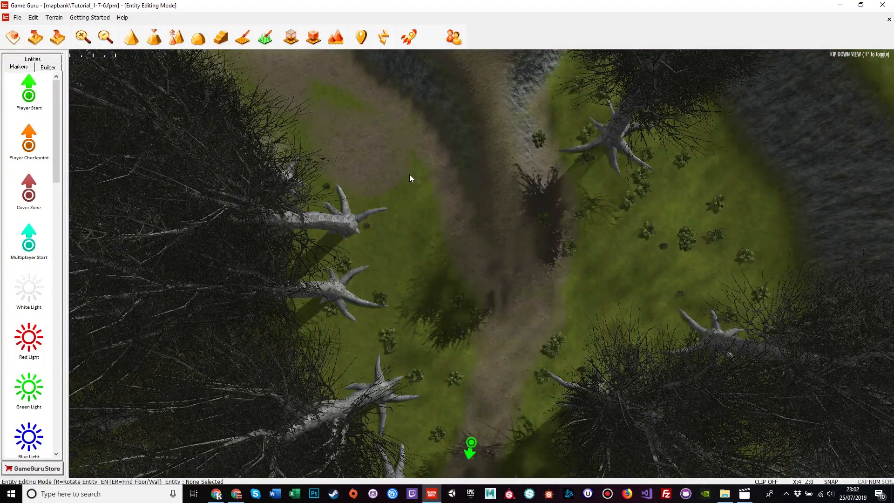
pyautogui.press('f')
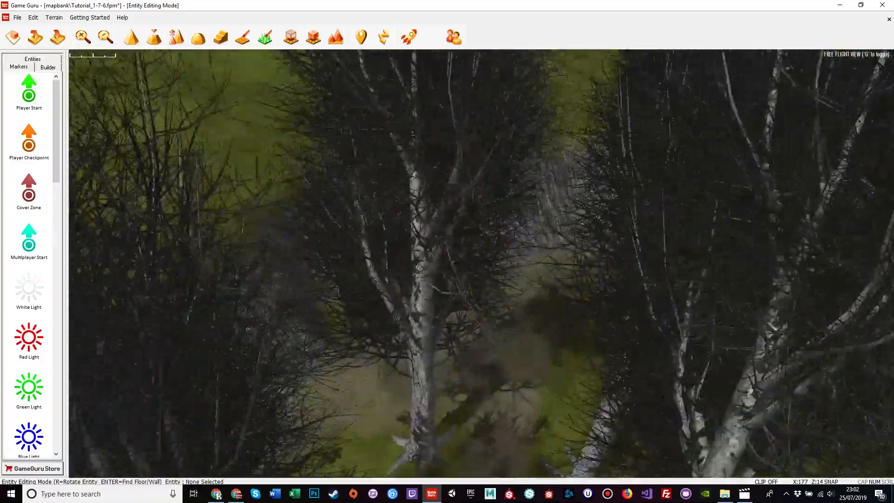
pyautogui.press('w')
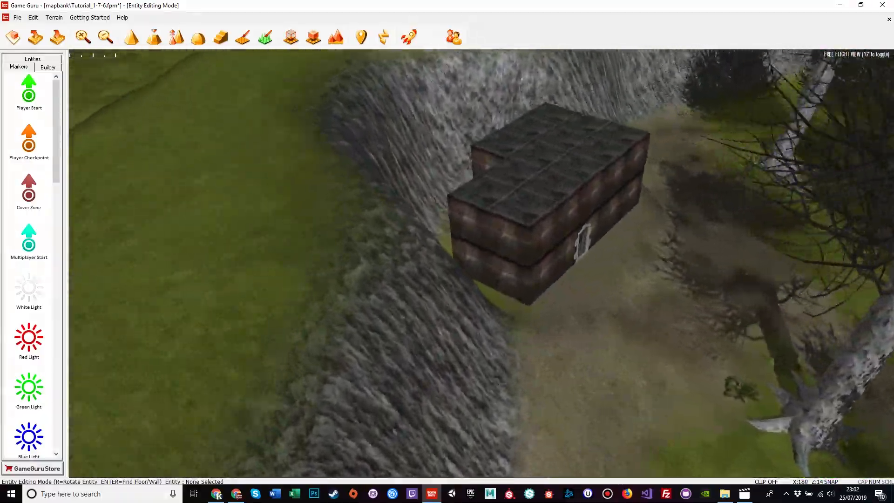
pyautogui.press('w')
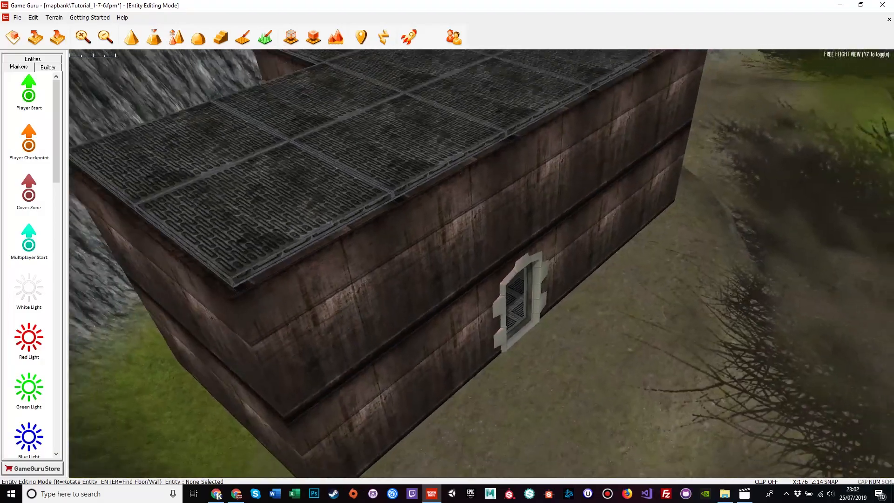
pyautogui.press('s')
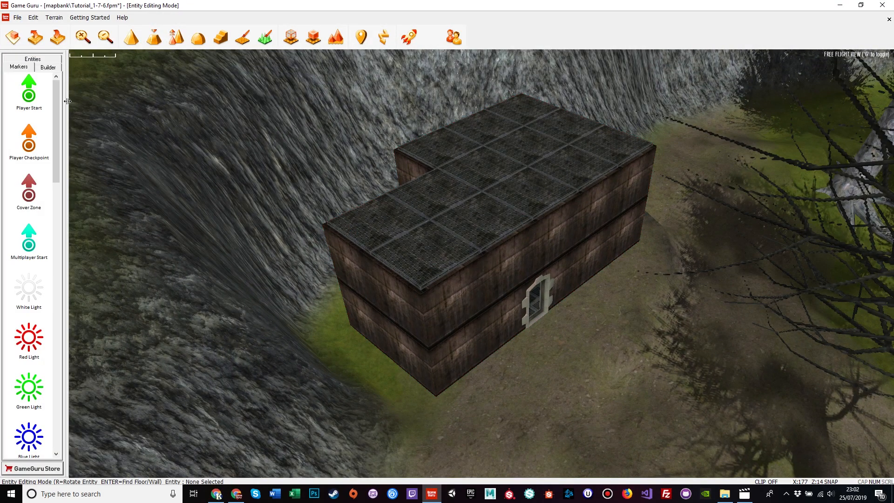
# Save the current level under its existing file name.
pyautogui.click(17, 18)
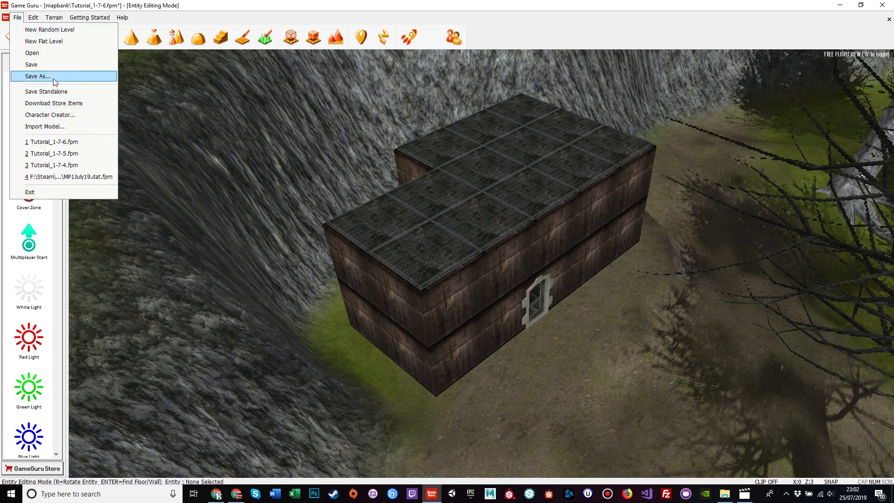
pyautogui.click(52, 64)
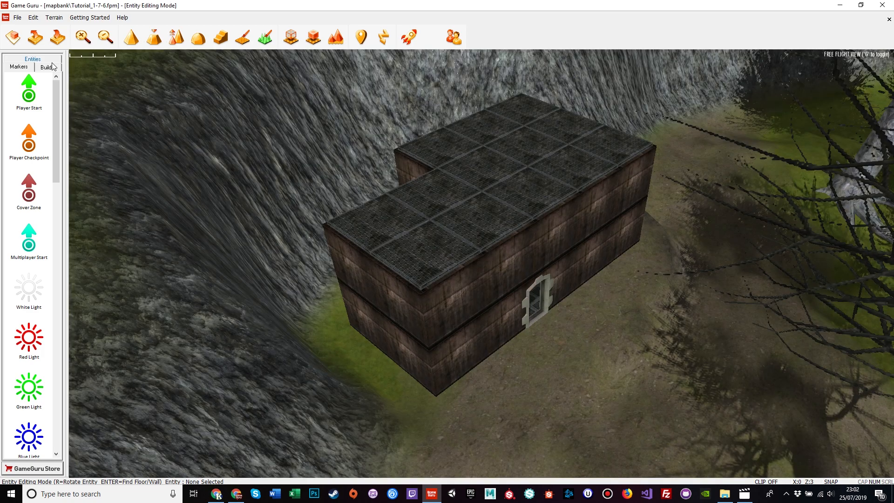
pyautogui.hotkey('alt', 'F9')
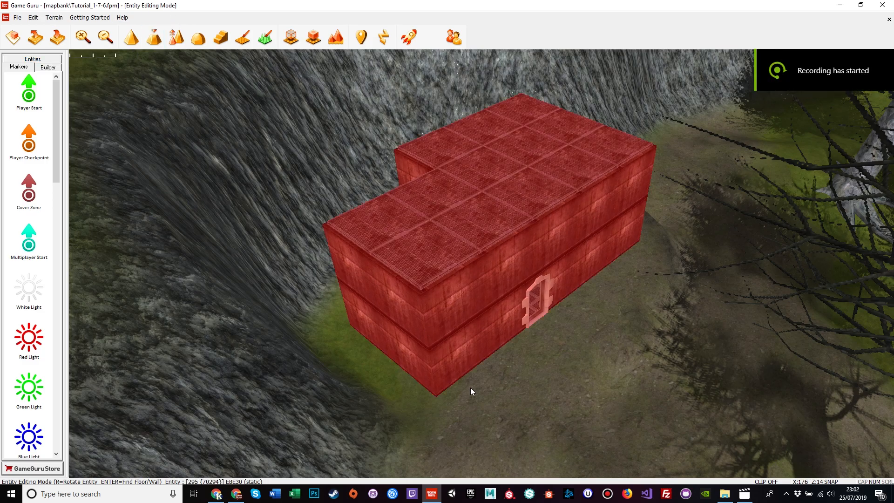
# Survey the forest, dirt ramp and rocky cave entrance across the level, and return to the building's doorway side.
pyautogui.moveTo(520, 397); pyautogui.dragTo(643, 289, button='right')
pyautogui.press('s')
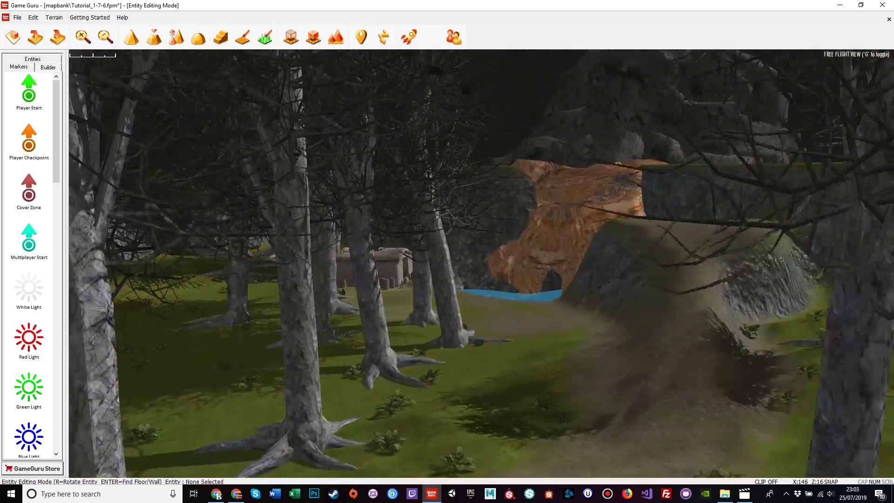
pyautogui.moveTo(493, 370); pyautogui.dragTo(580, 310, button='right')
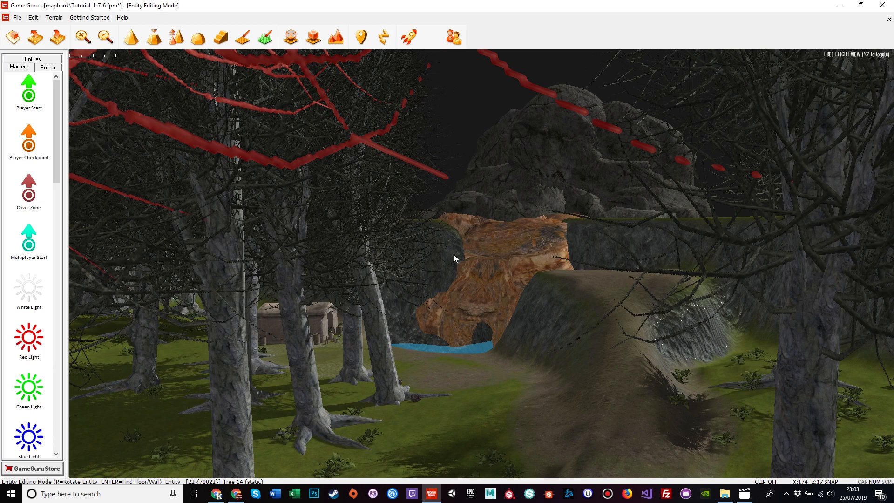
pyautogui.press('w')
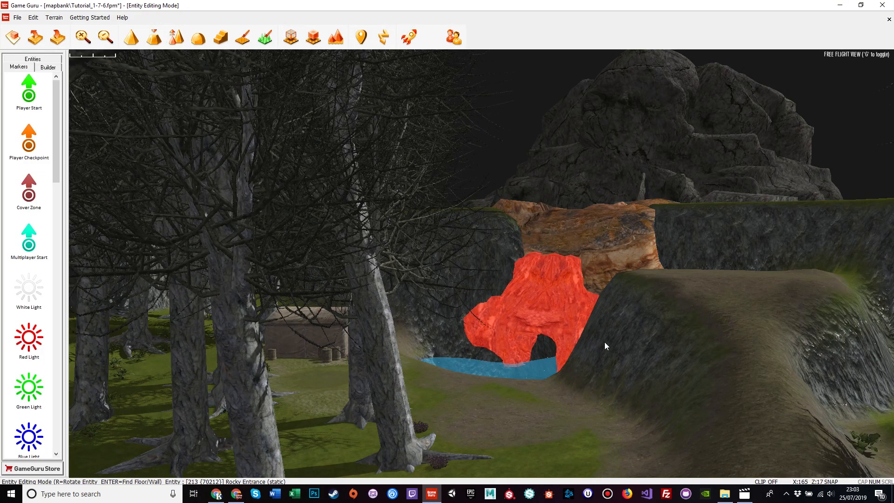
pyautogui.press('d')
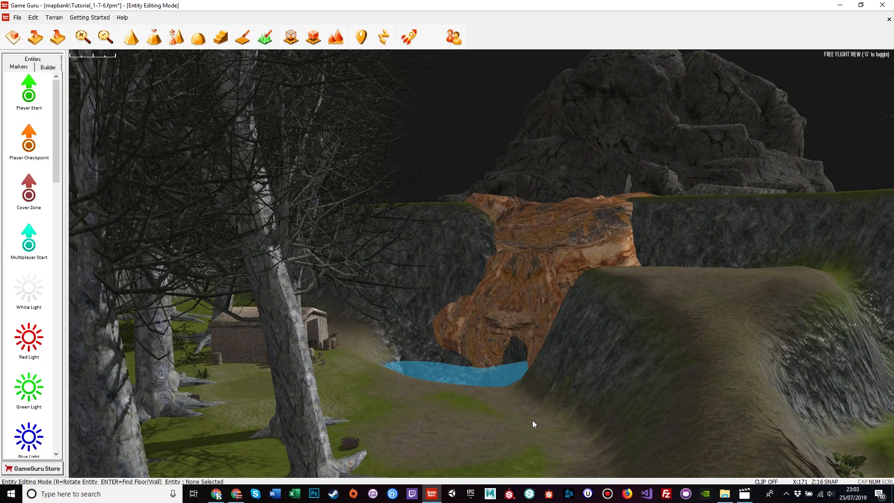
pyautogui.press('w')
pyautogui.press('d')
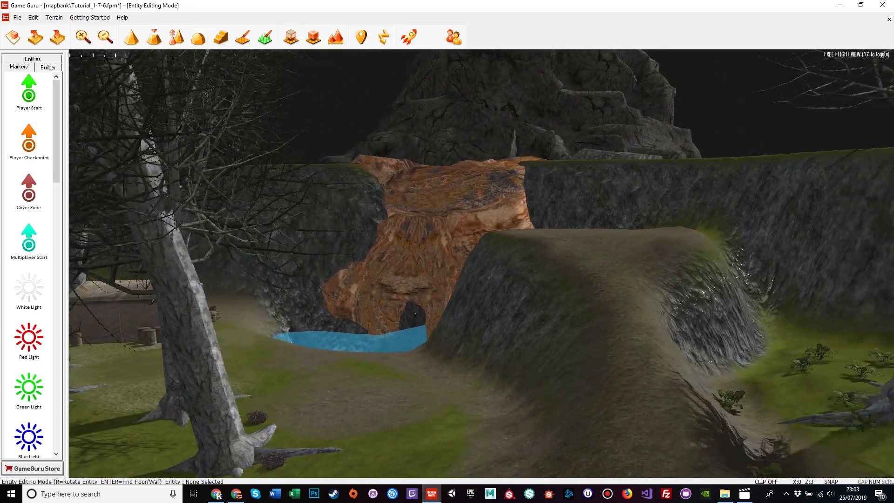
pyautogui.press('a')
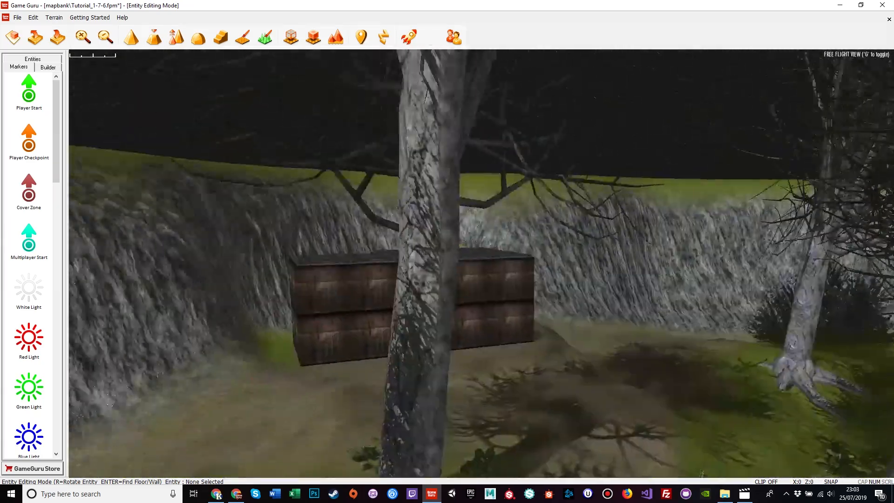
pyautogui.press('a')
pyautogui.press('w')
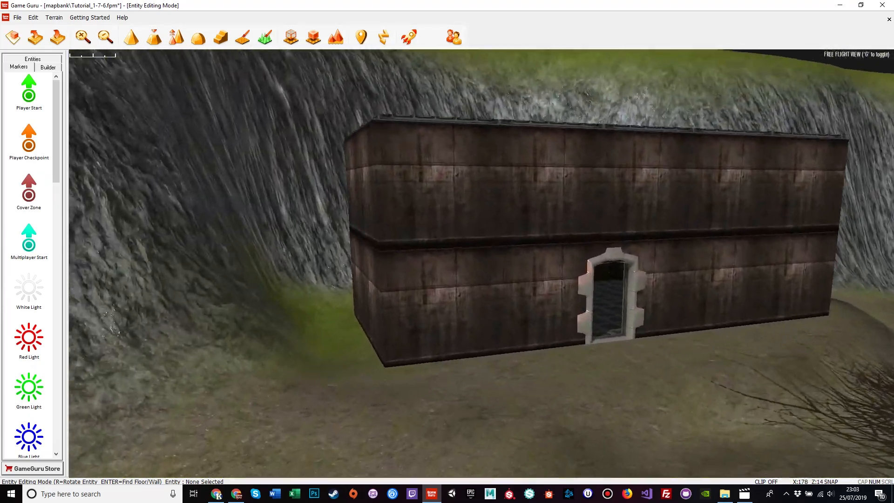
# Add the Rocks (5) entity from the Scenery category of the entity library.
pyautogui.click(39, 62)
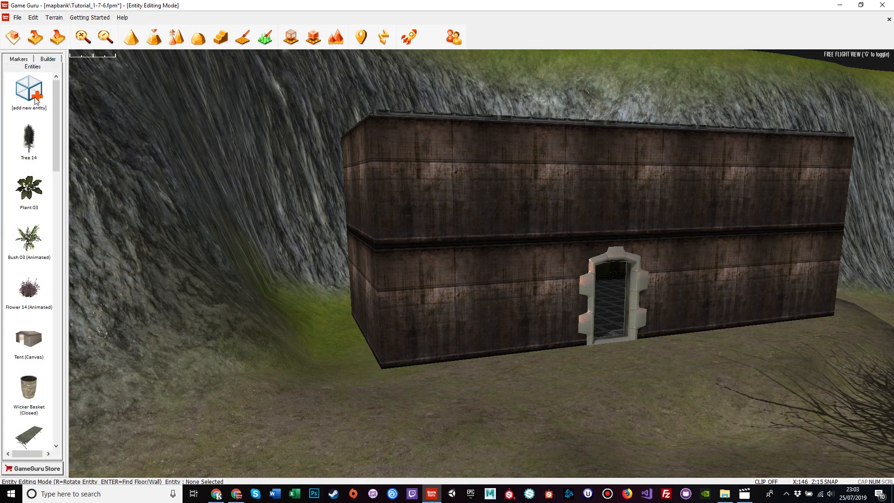
pyautogui.click(34, 100)
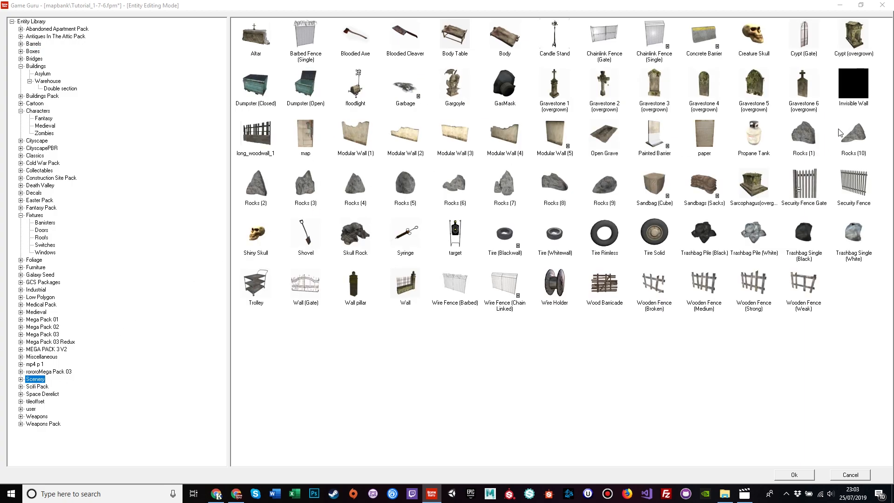
pyautogui.doubleClick(406, 185)
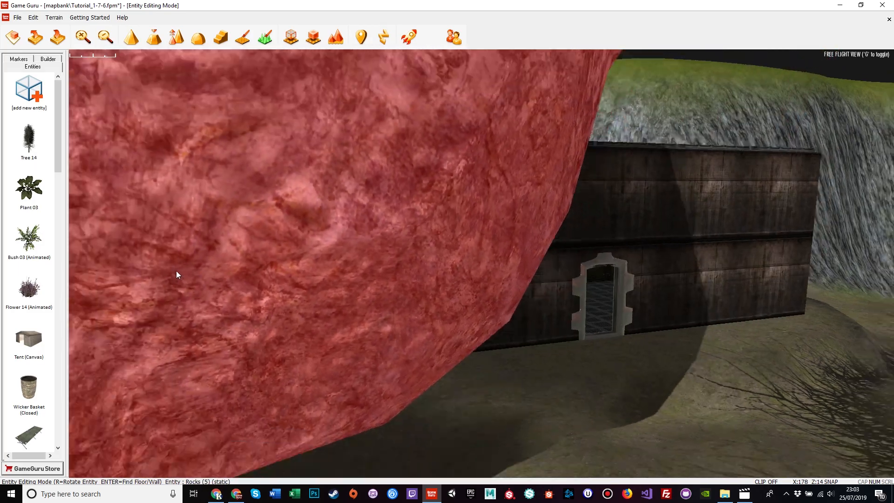
# Place the large rock beside the building's end wall, against the cliff, using the top-down view.
pyautogui.press('s')
pyautogui.moveTo(244, 320); pyautogui.dragTo(268, 337, button='right')
pyautogui.press('w')
pyautogui.press('s')
pyautogui.press('w')
pyautogui.moveTo(414, 264); pyautogui.dragTo(373, 317, button='right')
pyautogui.press('s')
pyautogui.press('s')
pyautogui.moveTo(451, 295); pyautogui.dragTo(451, 264, button='right')
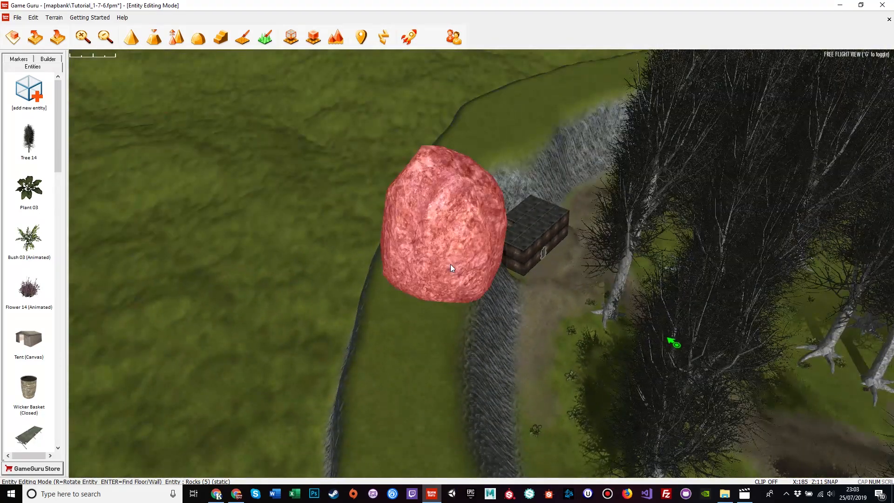
pyautogui.press('g')
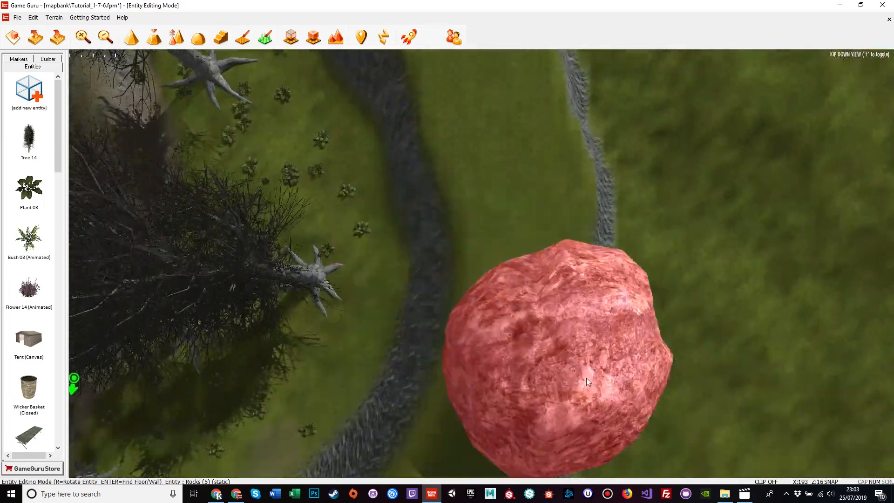
pyautogui.press('s')
pyautogui.press('a')
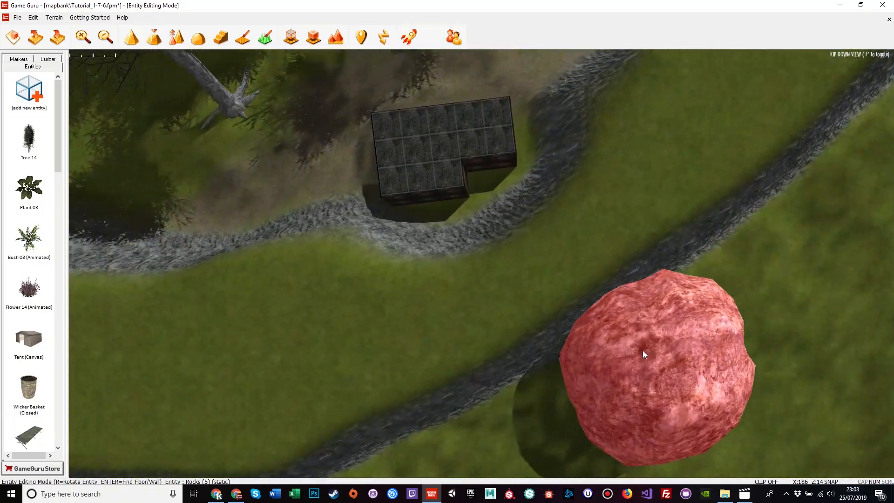
pyautogui.press('w')
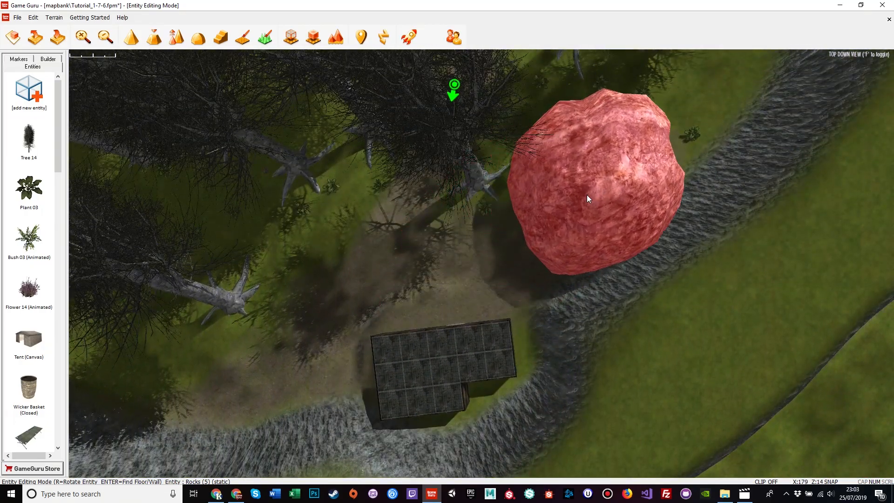
pyautogui.click(602, 204)
pyautogui.press('w')
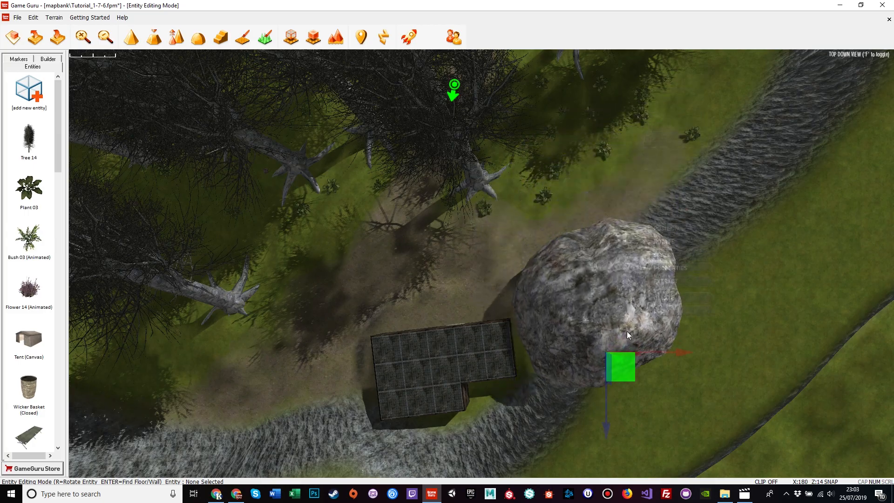
# Examine in free flight how the placed rock meets the ground and the building's front corner near the doorway.
pyautogui.press('f')
pyautogui.moveTo(619, 363); pyautogui.dragTo(279, 420, button='right')
pyautogui.press('w')
pyautogui.press('w')
pyautogui.press('s')
pyautogui.press('a')
pyautogui.press('d')
pyautogui.press('w')
pyautogui.press('w')
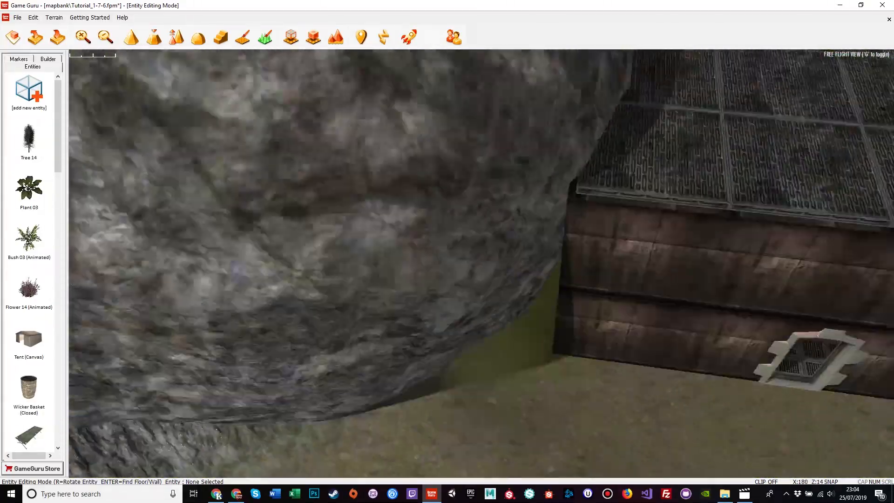
pyautogui.press('s')
pyautogui.moveTo(481, 264); pyautogui.dragTo(489, 210, button='right')
pyautogui.press('w')
pyautogui.press('s')
pyautogui.press('w')
pyautogui.press('w')
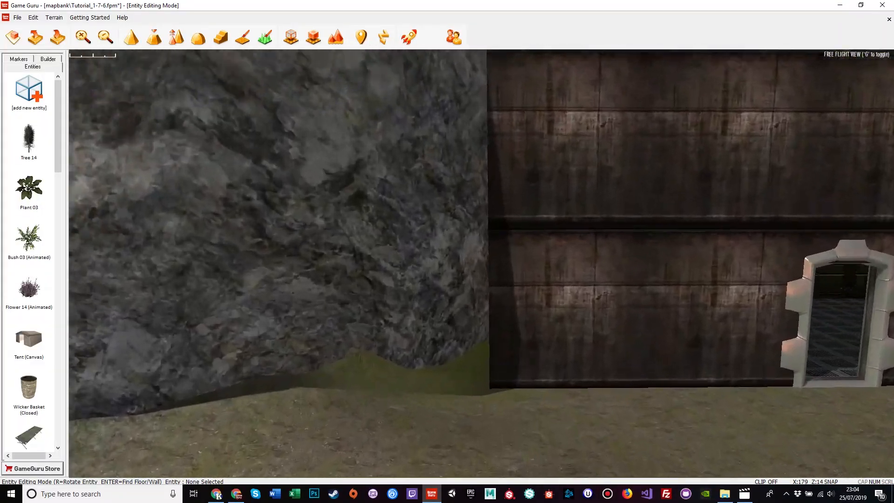
# Check the top of the rock and the building's interior for places where the rock cuts through the walls.
pyautogui.press('s')
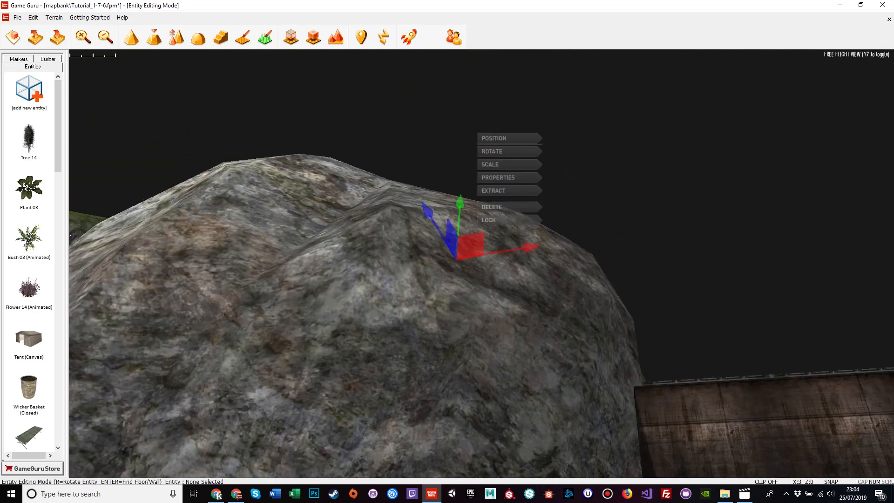
pyautogui.press('w')
pyautogui.moveTo(466, 242); pyautogui.dragTo(541, 205, button='right')
pyautogui.press('w')
pyautogui.moveTo(540, 93); pyautogui.dragTo(496, 132, button='right')
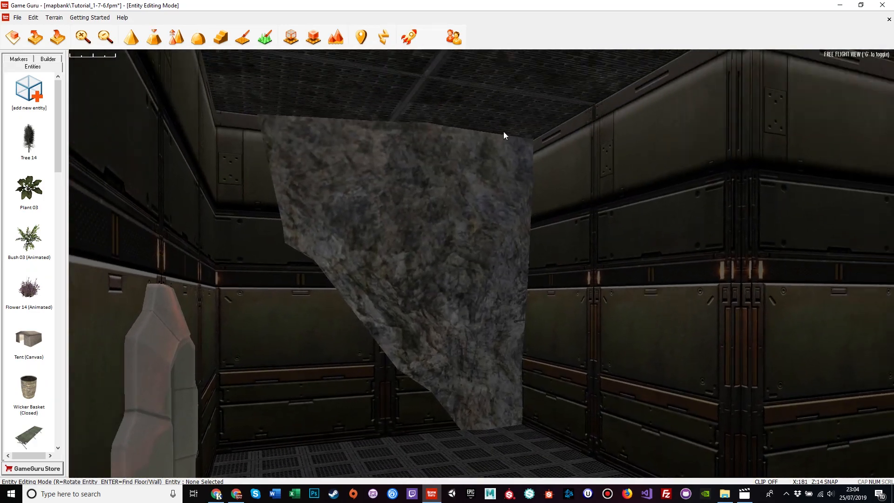
# Shift the selected rock back and forth along its red horizontal axis to adjust its position next to the building.
pyautogui.moveTo(540, 213); pyautogui.dragTo(537, 214)
pyautogui.press('s')
pyautogui.press('d')
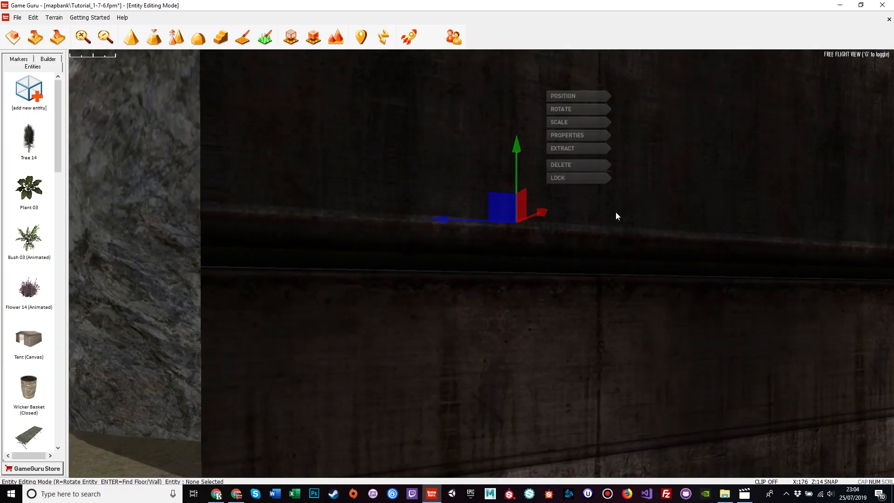
pyautogui.press('s')
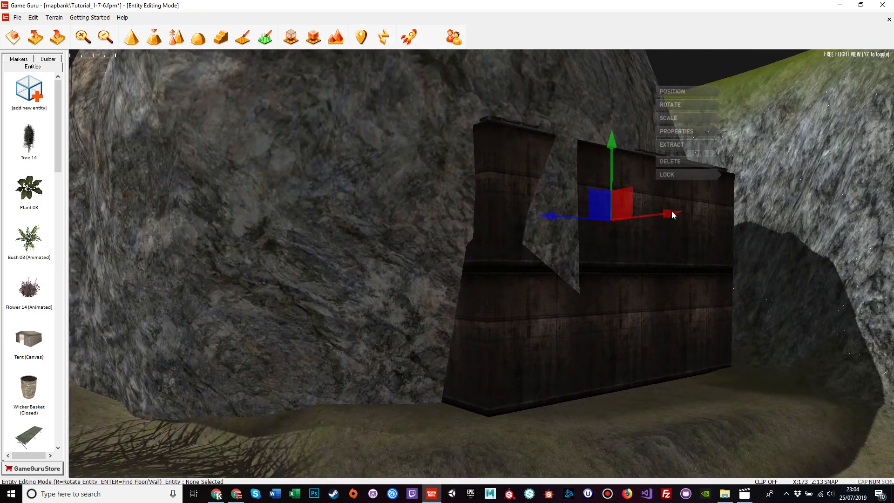
pyautogui.moveTo(672, 213); pyautogui.dragTo(762, 240)
pyautogui.press('s')
pyautogui.moveTo(762, 240); pyautogui.dragTo(718, 256, button='right')
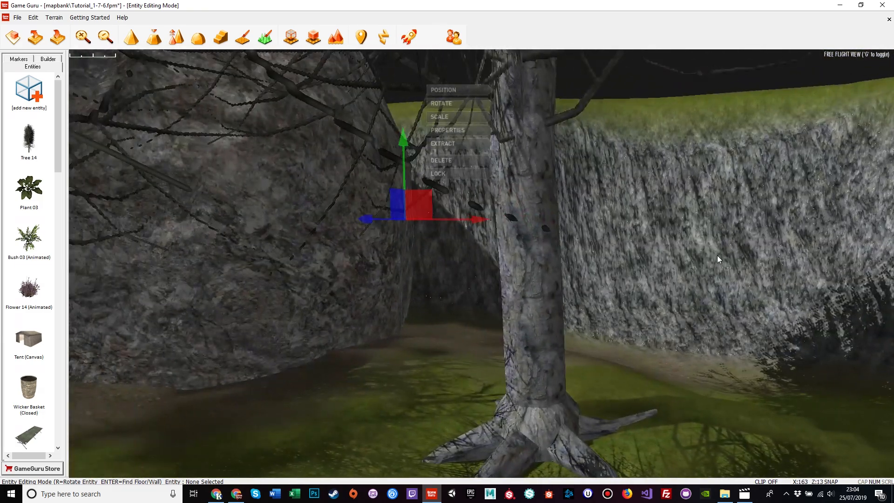
pyautogui.moveTo(483, 219); pyautogui.dragTo(362, 208)
# Examine the moved rock's position relative to the building and the cliff face beside the doorway.
pyautogui.press('a')
pyautogui.press('s')
pyautogui.press('d')
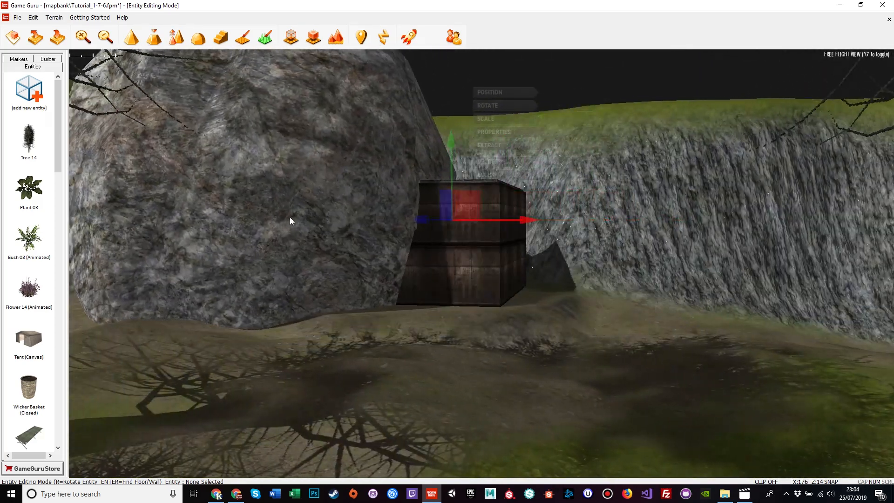
pyautogui.moveTo(209, 259); pyautogui.dragTo(154, 252, button='right')
pyautogui.press('w')
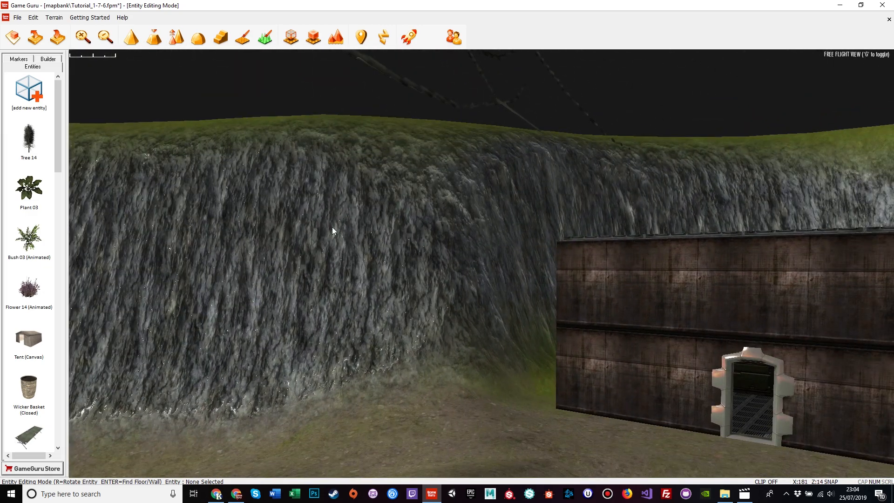
pyautogui.moveTo(333, 223); pyautogui.dragTo(393, 235, button='right')
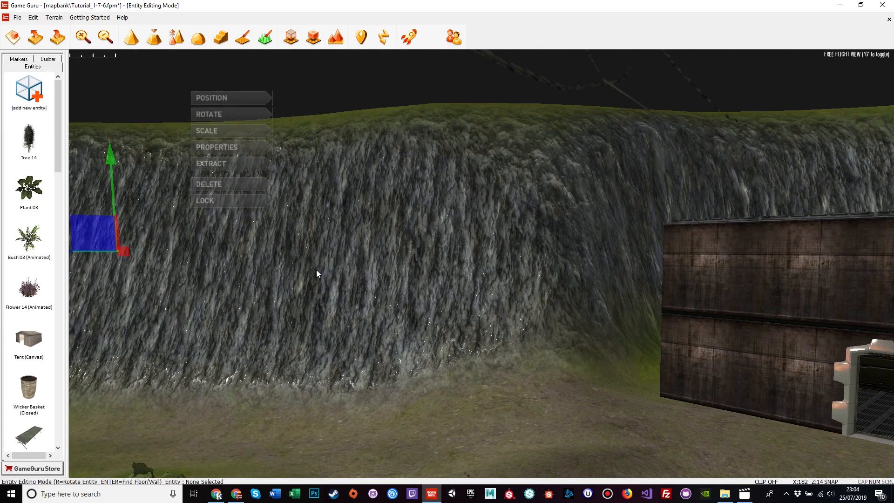
pyautogui.press('a')
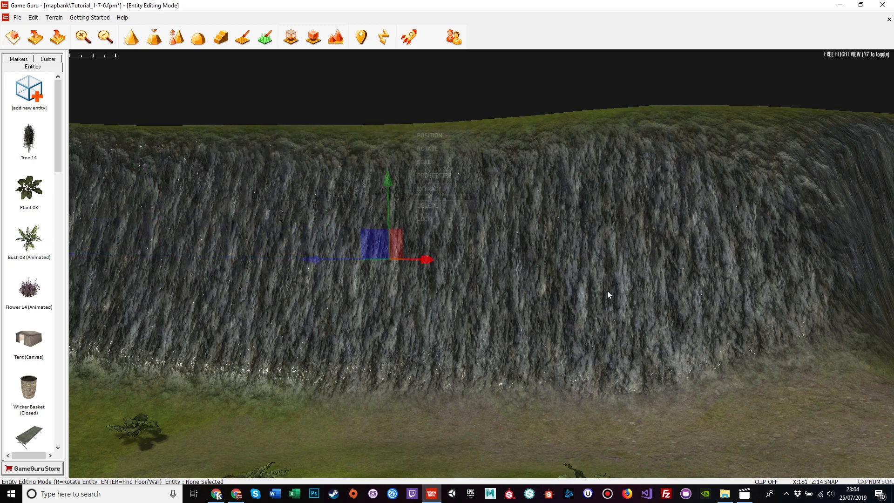
# Slide the large rock along its red horizontal axis until it sits against the building's side wall.
pyautogui.moveTo(830, 313); pyautogui.dragTo(563, 274, button='right')
pyautogui.press('a')
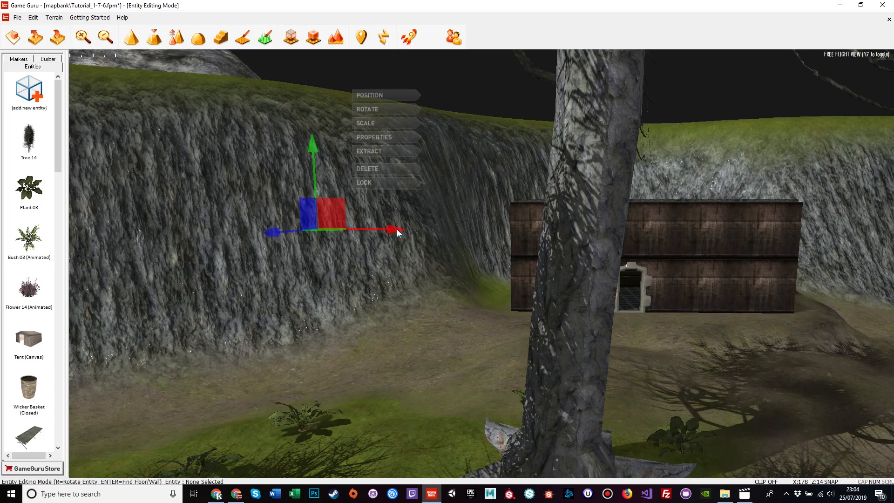
pyautogui.moveTo(397, 229)
pyautogui.mouseDown()
pyautogui.moveTo(441, 236)
pyautogui.moveTo(404, 234)
pyautogui.mouseUp()
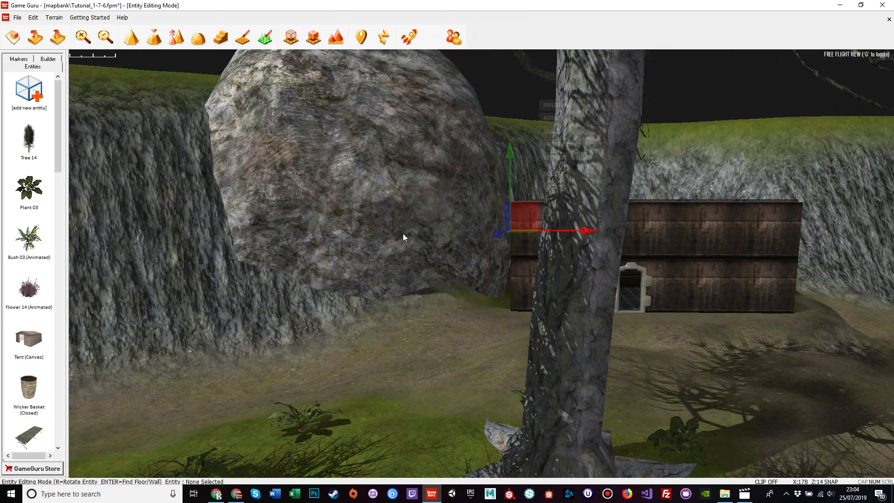
pyautogui.press('w')
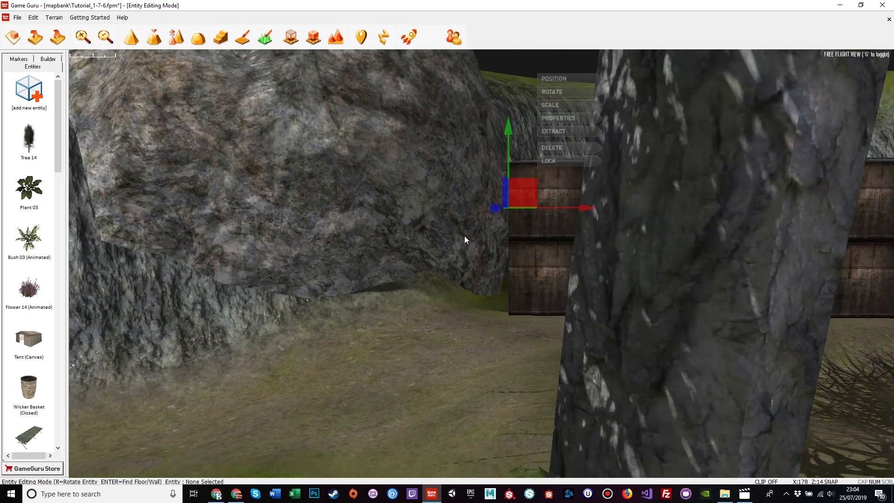
pyautogui.press('w')
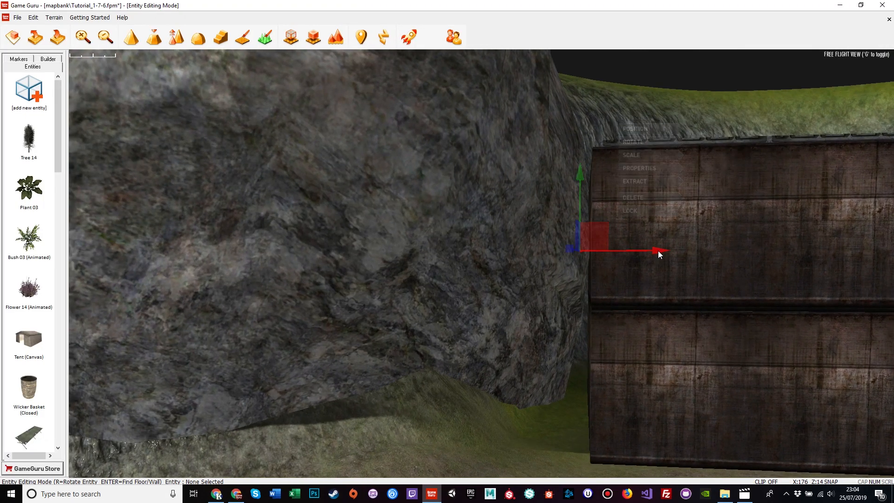
pyautogui.moveTo(658, 251); pyautogui.dragTo(672, 258)
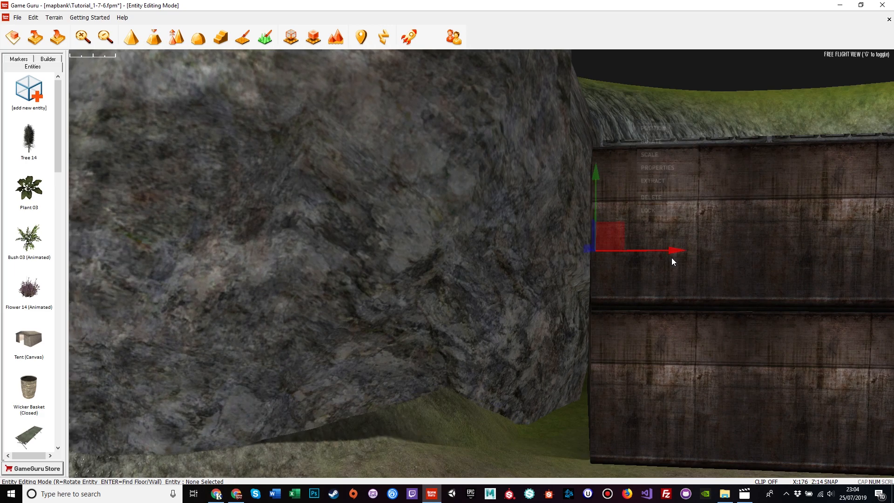
# Inspect the contact at the building's front corner and nudge the large rock slightly along its red axis.
pyautogui.press('a')
pyautogui.moveTo(662, 318); pyautogui.dragTo(745, 318, button='right')
pyautogui.press('w')
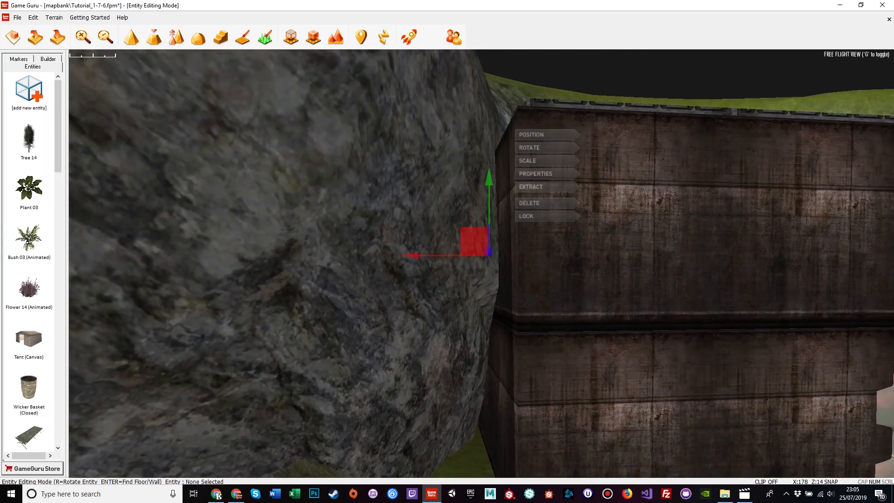
pyautogui.press('s')
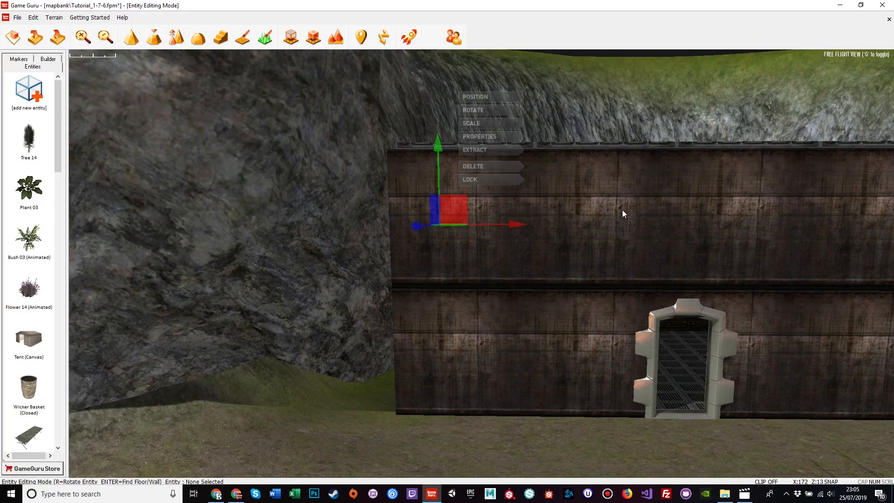
pyautogui.moveTo(508, 223); pyautogui.dragTo(515, 228)
# View the rock and building from several angles and readjust the large rock slightly along its horizontal axis.
pyautogui.press('w')
pyautogui.moveTo(597, 352); pyautogui.dragTo(700, 292, button='right')
pyautogui.press('w')
pyautogui.press('s')
pyautogui.press('a')
pyautogui.press('s')
pyautogui.press('a')
pyautogui.moveTo(677, 291); pyautogui.dragTo(657, 293)
# Fine-tune the large rock's horizontal position and check the building's interior for rock cutting through the walls.
pyautogui.press('d')
pyautogui.press('w')
pyautogui.moveTo(657, 294); pyautogui.dragTo(517, 243, button='right')
pyautogui.press('w')
pyautogui.press('s')
pyautogui.moveTo(447, 252); pyautogui.dragTo(661, 286, button='right')
pyautogui.moveTo(412, 268); pyautogui.dragTo(407, 264)
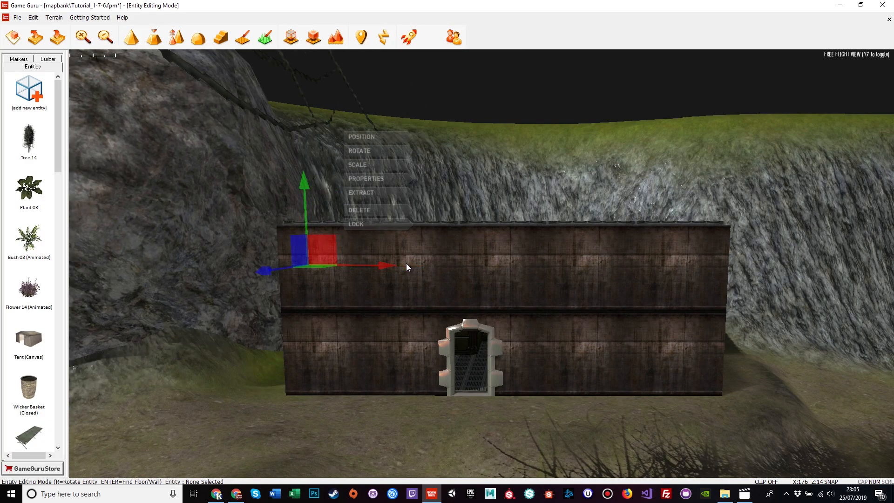
pyautogui.press('w')
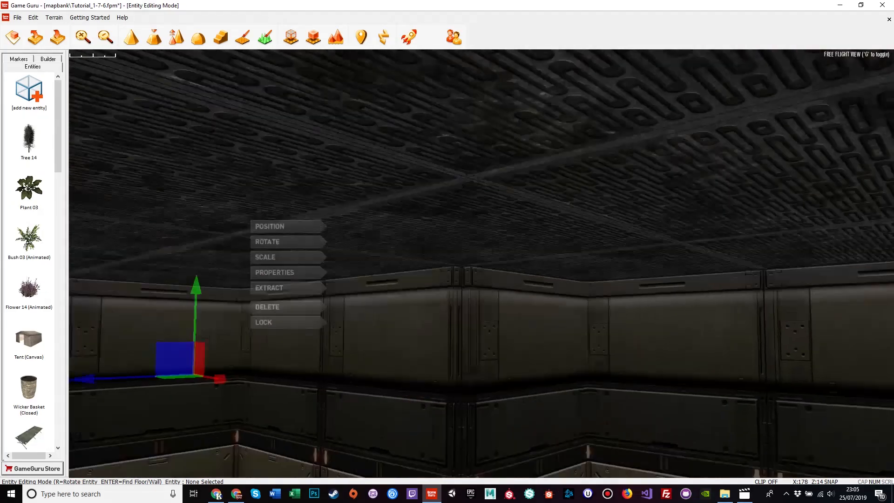
pyautogui.press('s')
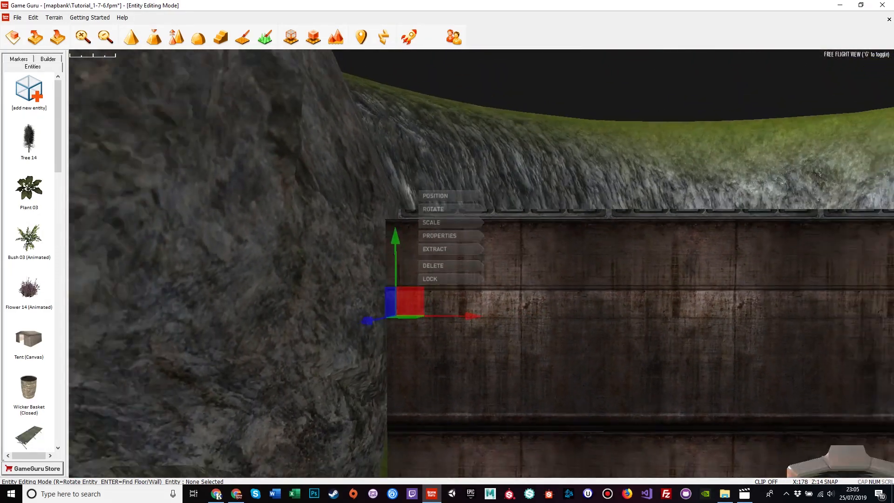
pyautogui.press('a')
pyautogui.press('s')
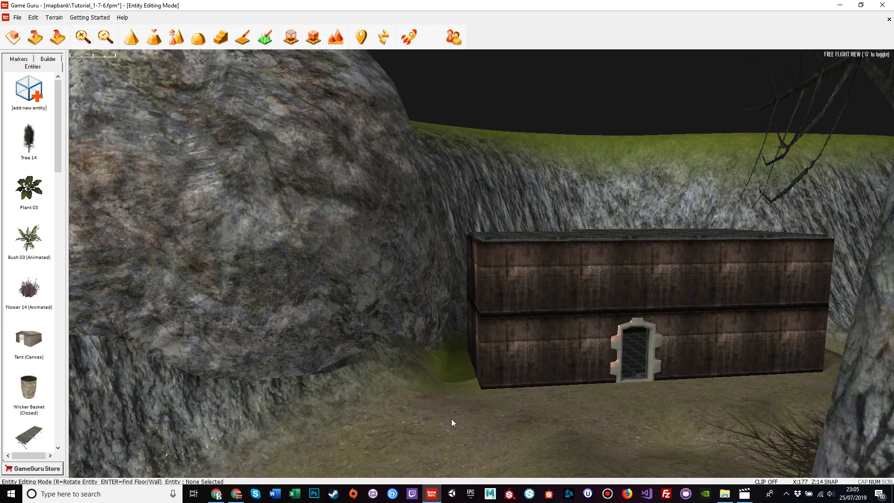
# Examine the open gap between the building's opposite side wall and the cliff in free flight.
pyautogui.press('d')
pyautogui.moveTo(491, 401); pyautogui.dragTo(526, 405, button='right')
pyautogui.press('a')
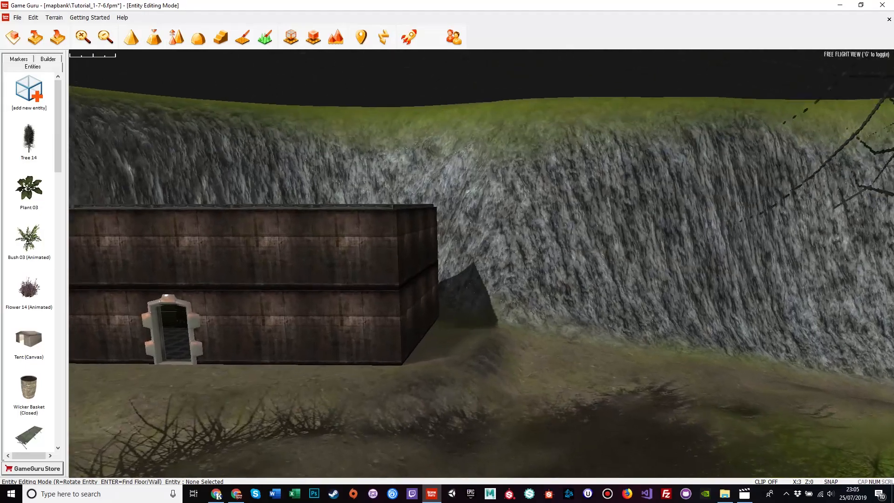
pyautogui.press('w')
pyautogui.moveTo(481, 264); pyautogui.dragTo(318, 247, button='right')
pyautogui.press('w')
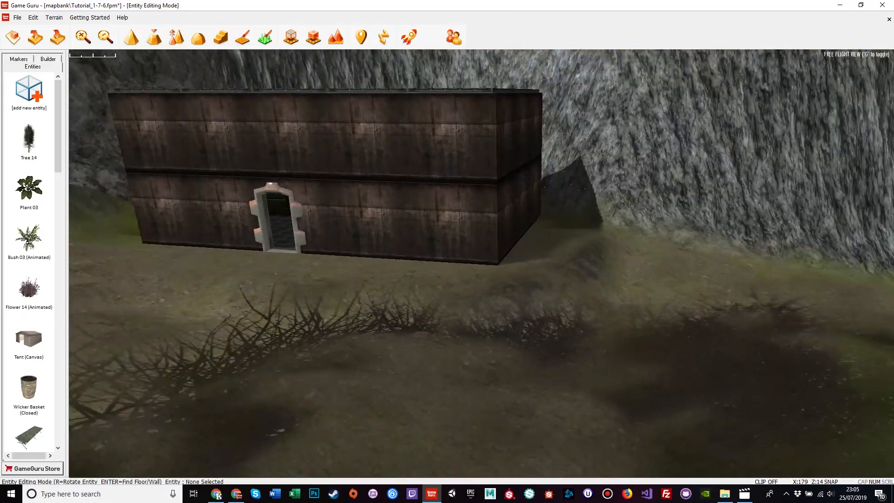
pyautogui.press('d')
pyautogui.moveTo(482, 263); pyautogui.dragTo(490, 203, button='right')
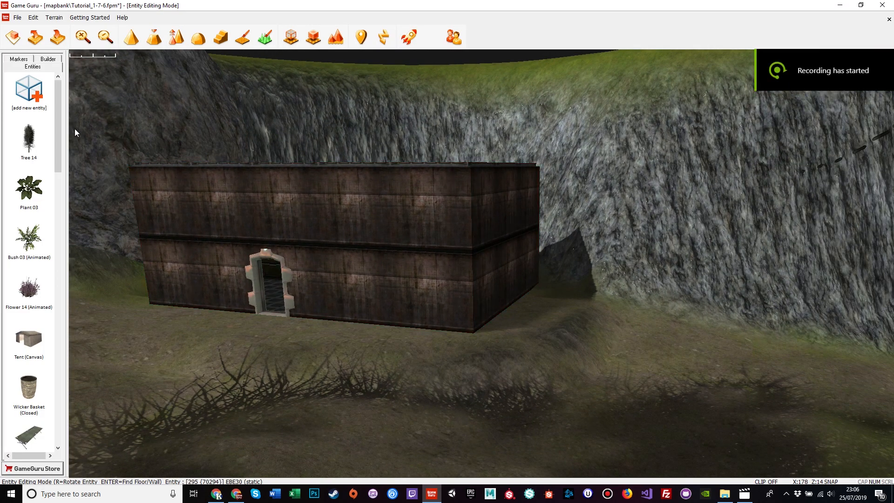
# Add Rocks (4) from the Scenery entities and place it in the gap between the building's open side and the cliff.
pyautogui.click(27, 84)
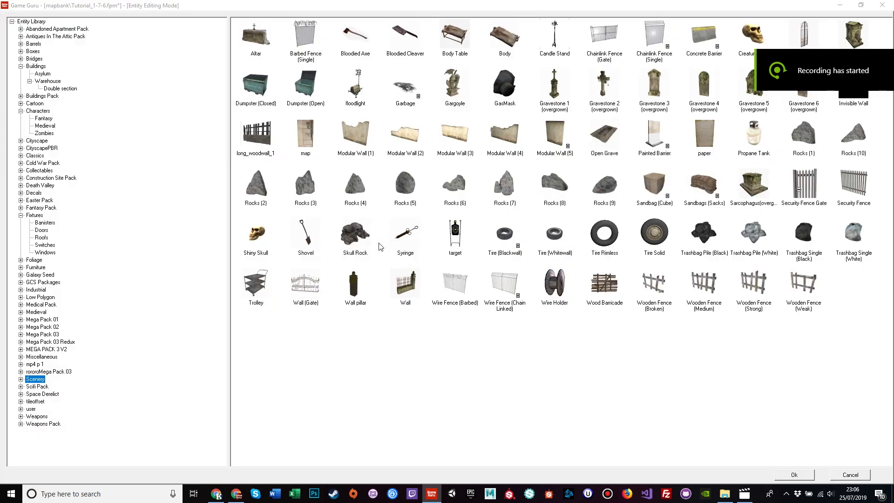
pyautogui.doubleClick(356, 187)
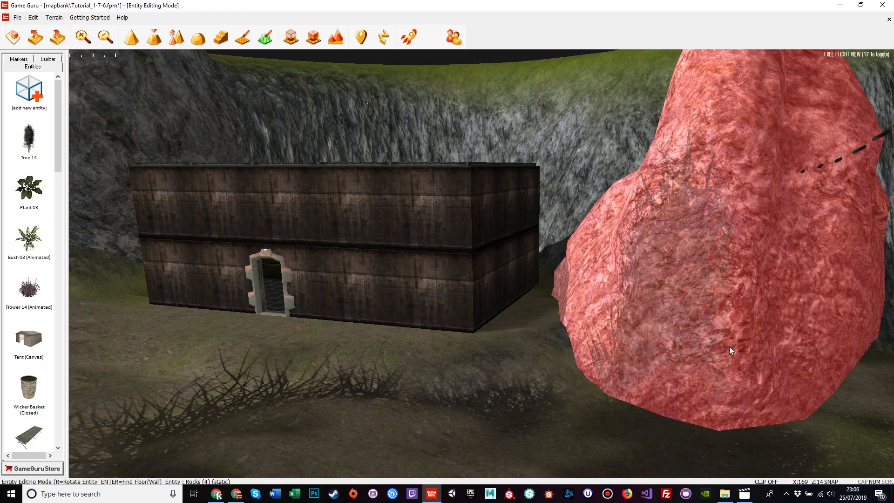
pyautogui.click(747, 363)
pyautogui.moveTo(752, 357); pyautogui.dragTo(651, 247)
pyautogui.moveTo(663, 341); pyautogui.dragTo(645, 338)
# Examine how the base of the Rocks (4) entity meets the ground and closes the gap beside the building.
pyautogui.moveTo(646, 337); pyautogui.dragTo(689, 341, button='right')
pyautogui.press('w')
pyautogui.press('w')
pyautogui.press('w')
pyautogui.press('w')
pyautogui.press('s')
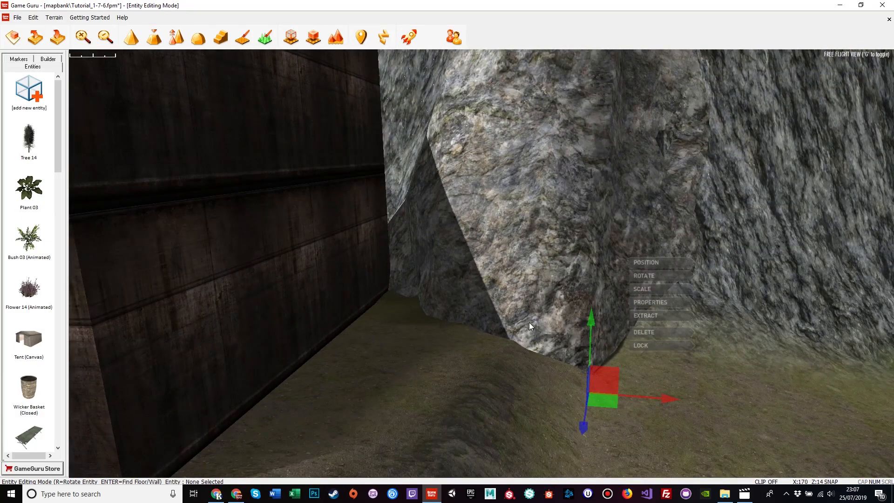
pyautogui.press('s')
pyautogui.moveTo(521, 383); pyautogui.dragTo(509, 345, button='right')
pyautogui.press('s')
pyautogui.press('w')
pyautogui.press('w')
pyautogui.moveTo(590, 303); pyautogui.dragTo(487, 251, button='right')
pyautogui.press('s')
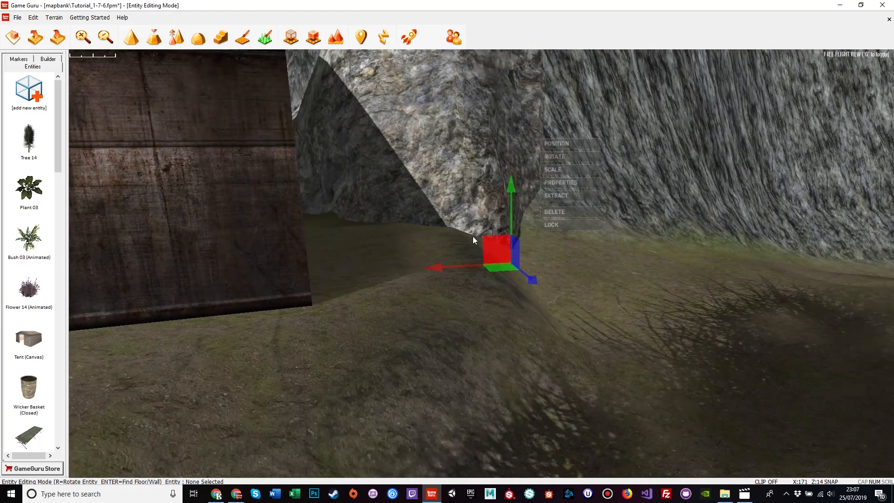
# Smooth the raised ground ridge beside the building and the new rock with the Blend terrain sculpting tool.
pyautogui.click(209, 38)
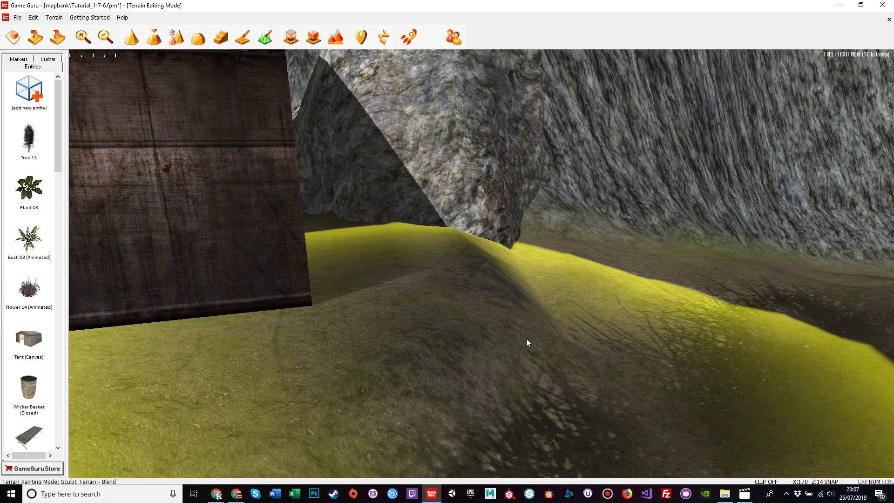
pyautogui.press('d')
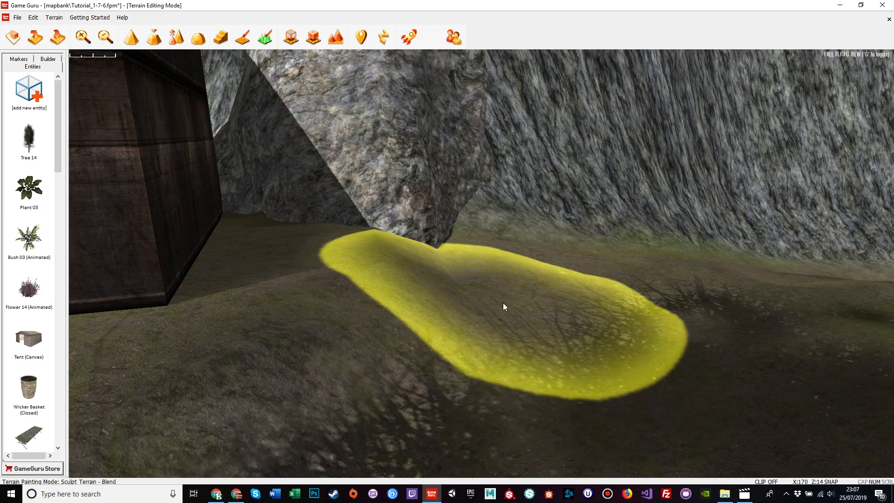
pyautogui.press('s')
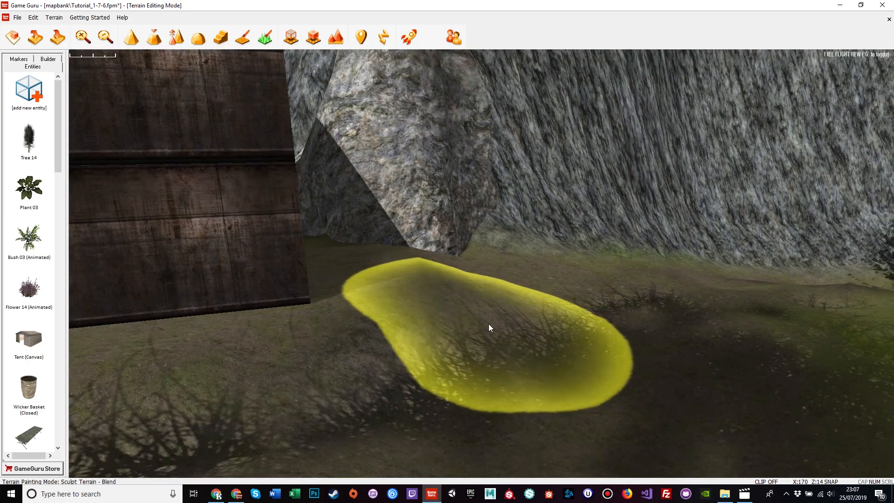
pyautogui.press('s')
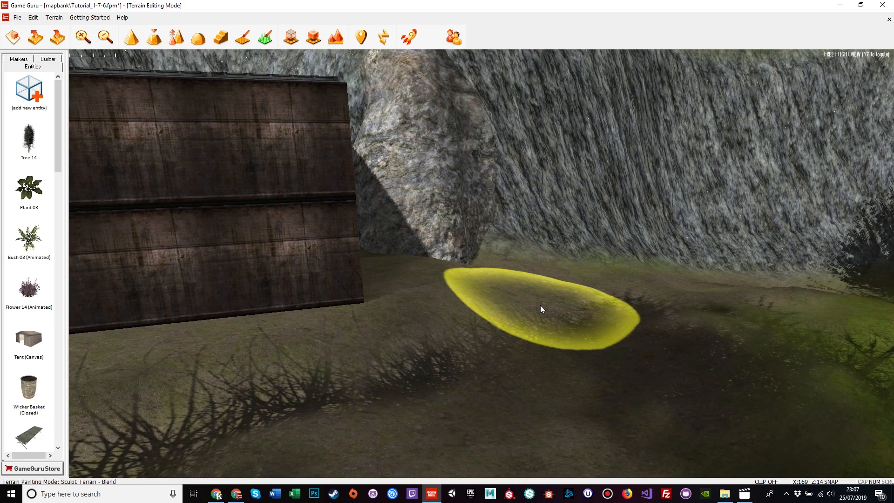
pyautogui.press('s')
pyautogui.press('a')
pyautogui.press('w')
pyautogui.moveTo(546, 383); pyautogui.dragTo(569, 388, button='right')
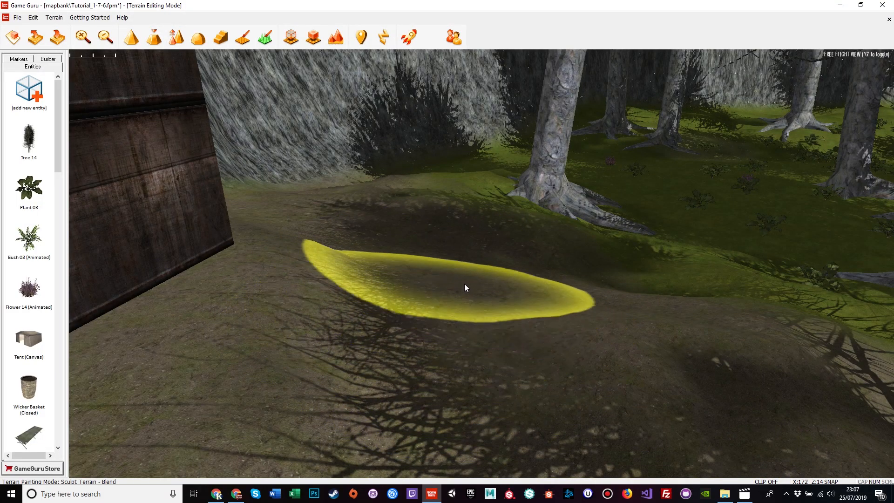
# Blend the uneven ground in front of the building towards the large rock.
pyautogui.press('s')
pyautogui.moveTo(442, 383)
pyautogui.mouseDown(button='right')
pyautogui.moveTo(454, 383)
pyautogui.moveTo(441, 405)
pyautogui.moveTo(385, 384)
pyautogui.mouseUp(button='right')
pyautogui.moveTo(320, 349)
pyautogui.mouseDown()
pyautogui.moveTo(413, 407)
pyautogui.moveTo(339, 330)
pyautogui.mouseUp()
pyautogui.moveTo(261, 354)
pyautogui.mouseDown()
pyautogui.moveTo(250, 364)
pyautogui.moveTo(233, 352)
pyautogui.moveTo(305, 383)
pyautogui.moveTo(466, 410)
pyautogui.moveTo(418, 372)
pyautogui.moveTo(271, 308)
pyautogui.mouseUp()
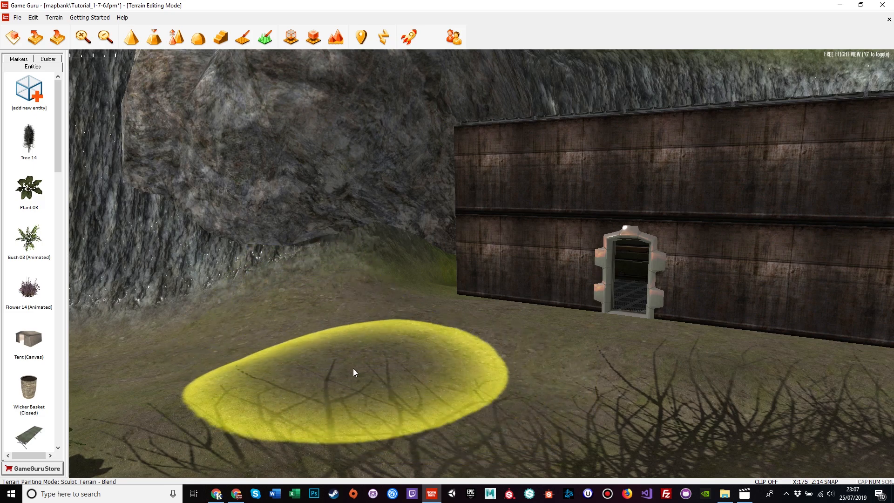
# Select the large rock beside the building and lower it slightly along its vertical axis.
pyautogui.moveTo(357, 370)
pyautogui.mouseDown(button='right')
pyautogui.moveTo(410, 335)
pyautogui.moveTo(397, 410)
pyautogui.mouseUp(button='right')
pyautogui.press('a')
pyautogui.press('d')
pyautogui.click(303, 181)
pyautogui.moveTo(303, 180); pyautogui.dragTo(380, 203, button='right')
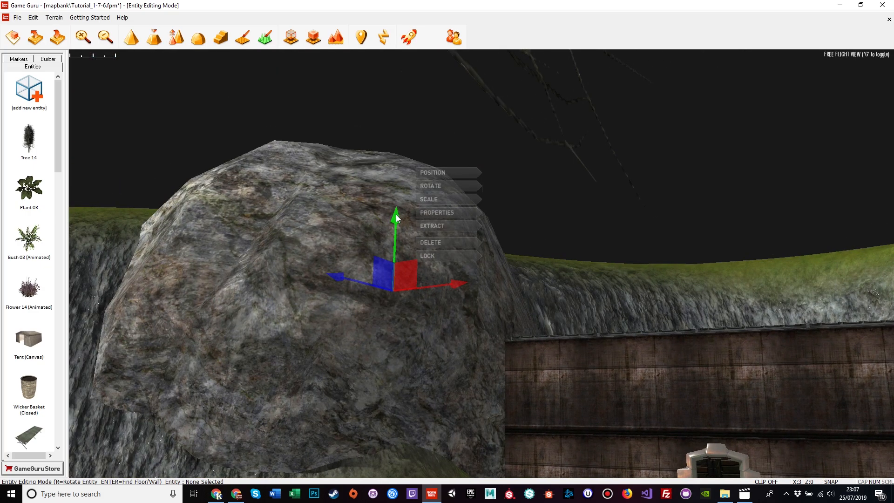
pyautogui.moveTo(396, 216); pyautogui.dragTo(396, 235)
# Examine the underside of the lowered rock and the remaining gap at the building's front corner.
pyautogui.press('a')
pyautogui.moveTo(446, 333); pyautogui.dragTo(628, 468, button='right')
pyautogui.press('s')
pyautogui.click(628, 467)
pyautogui.press('d')
pyautogui.press('w')
pyautogui.moveTo(638, 422); pyautogui.dragTo(755, 485, button='right')
pyautogui.press('d')
pyautogui.press('s')
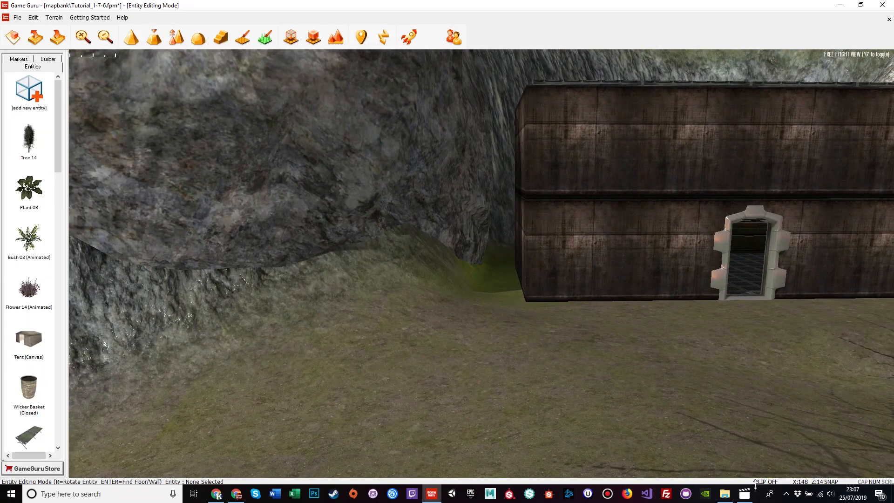
# Add Rocks (8) from the Scenery entities and place it on the ground near the large rock and the building's front corner.
pyautogui.press('d')
pyautogui.click(28, 89)
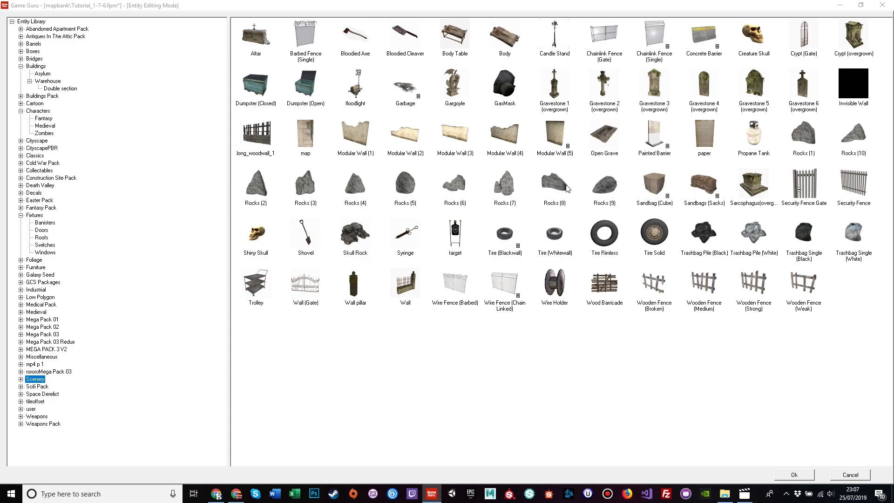
pyautogui.doubleClick(559, 187)
pyautogui.click(198, 362)
pyautogui.click(249, 363)
pyautogui.moveTo(249, 363); pyautogui.dragTo(316, 340)
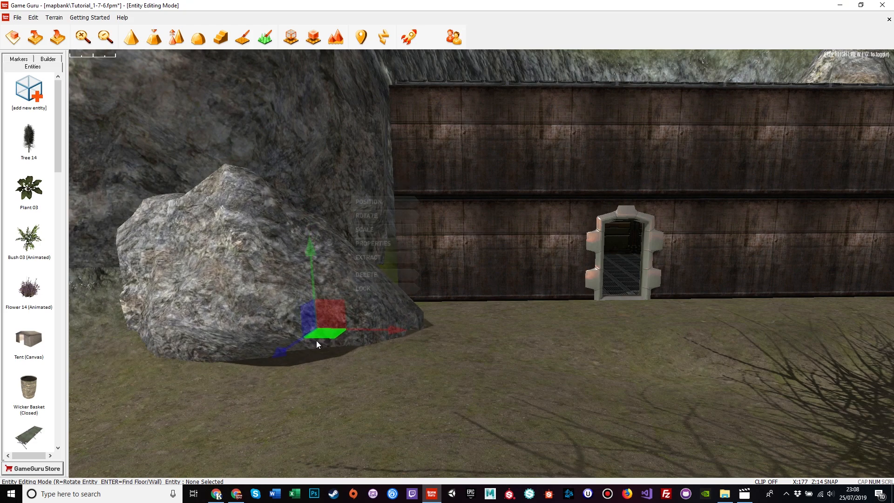
# Rotate the Rocks (8) entity in steps about its vertical axis and move it against the building's front corner.
pyautogui.press('r')
pyautogui.press('r')
pyautogui.press('r')
pyautogui.press('r')
pyautogui.press('r')
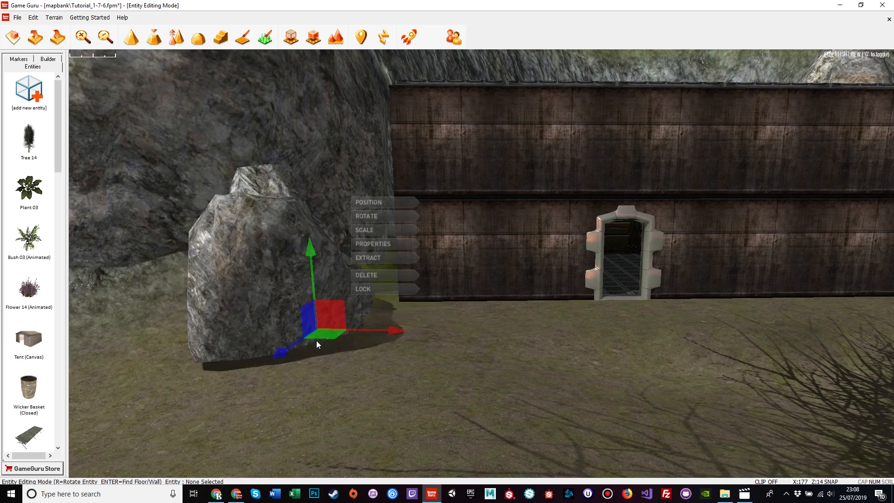
pyautogui.press('r')
pyautogui.press('r')
pyautogui.press('r')
pyautogui.press('r')
pyautogui.moveTo(328, 332); pyautogui.dragTo(423, 306)
# Turn the small rock freely about its vertical axis so it covers the gap at the building's corner.
pyautogui.press('a')
pyautogui.moveTo(419, 403); pyautogui.dragTo(519, 322, button='right')
pyautogui.press('w')
pyautogui.click(578, 237)
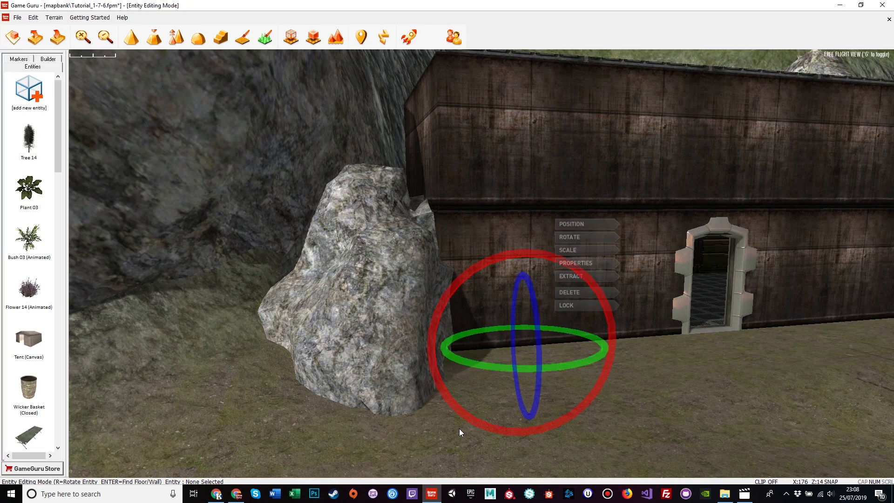
pyautogui.moveTo(476, 370); pyautogui.dragTo(494, 354)
# Shift the small rock across the ground plane to fit tightly against the building's front wall and the large rock.
pyautogui.press('d')
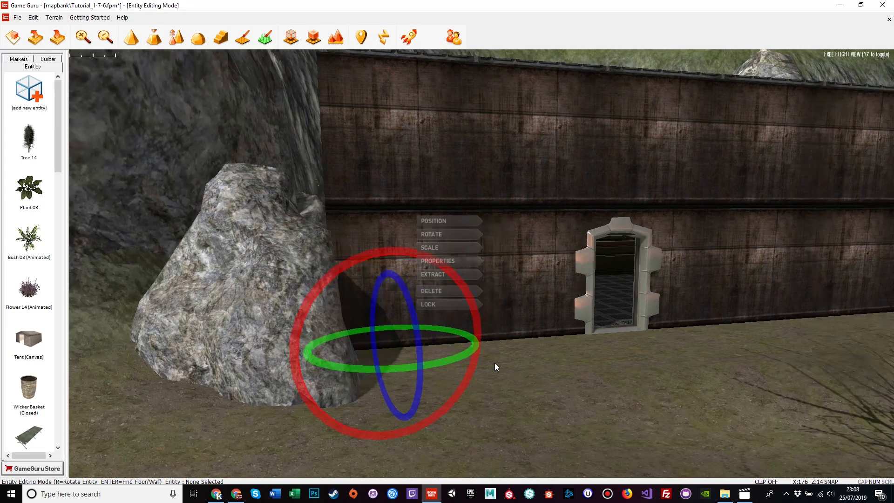
pyautogui.moveTo(495, 360); pyautogui.dragTo(419, 368, button='right')
pyautogui.click(590, 214)
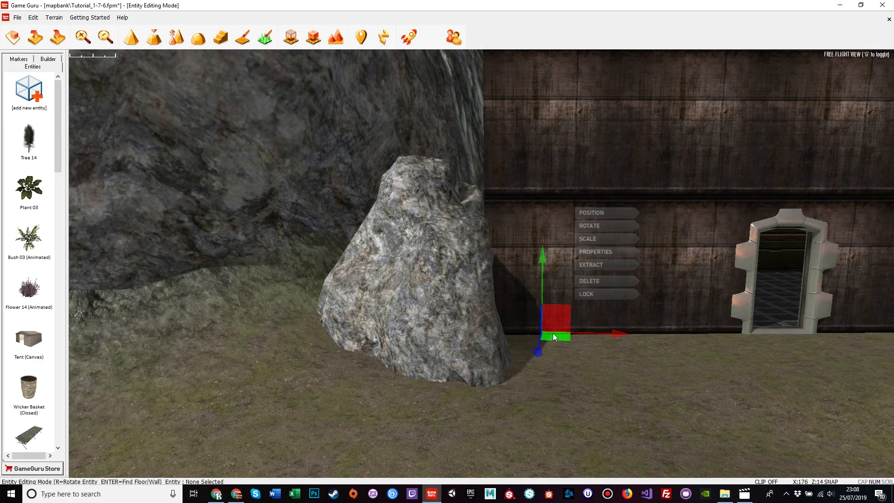
pyautogui.press('w')
pyautogui.moveTo(543, 334)
pyautogui.mouseDown()
pyautogui.moveTo(529, 326)
pyautogui.moveTo(538, 323)
pyautogui.mouseUp()
# Deselect the small rock and examine from several distances how it fits the building's corner and the ground.
pyautogui.click(557, 392)
pyautogui.moveTo(557, 392); pyautogui.dragTo(613, 396, button='right')
pyautogui.press('w')
pyautogui.press('w')
pyautogui.press('w')
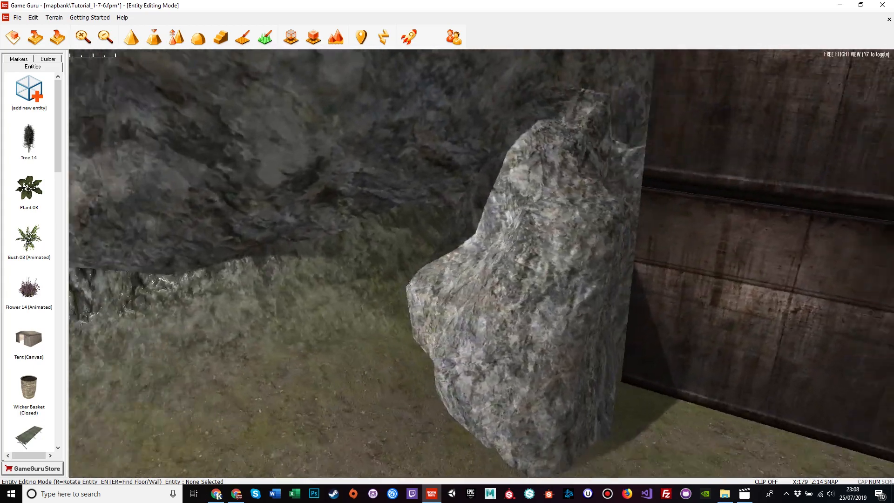
pyautogui.press('s')
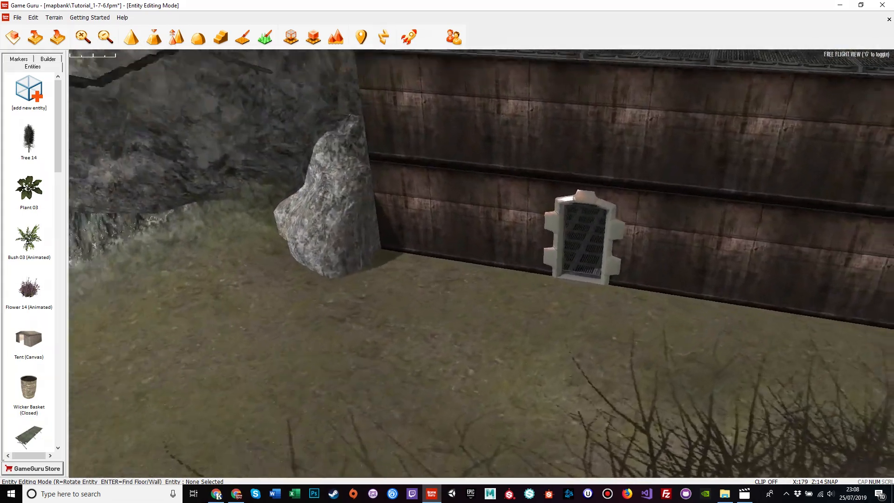
pyautogui.press('w')
pyautogui.moveTo(613, 396); pyautogui.dragTo(630, 410, button='right')
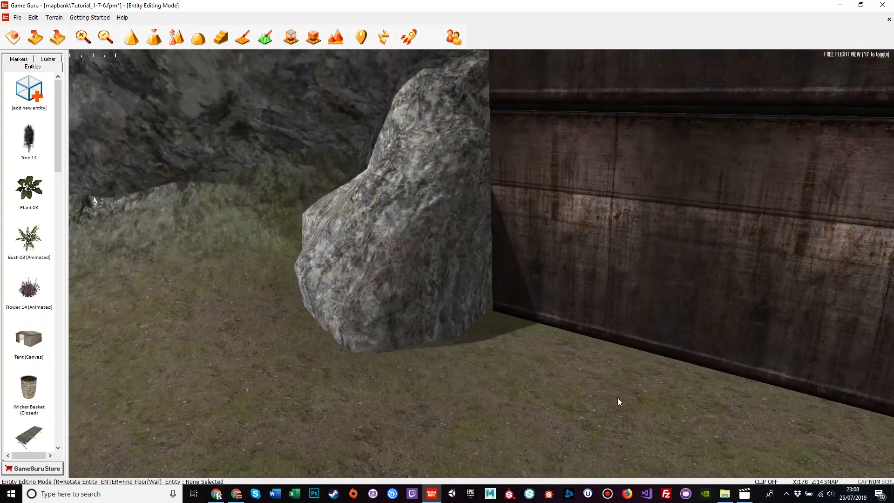
# Add a Rocks (6) entity at the building's front corner beside the large rock and shift it closer to the front wall.
pyautogui.click(28, 90)
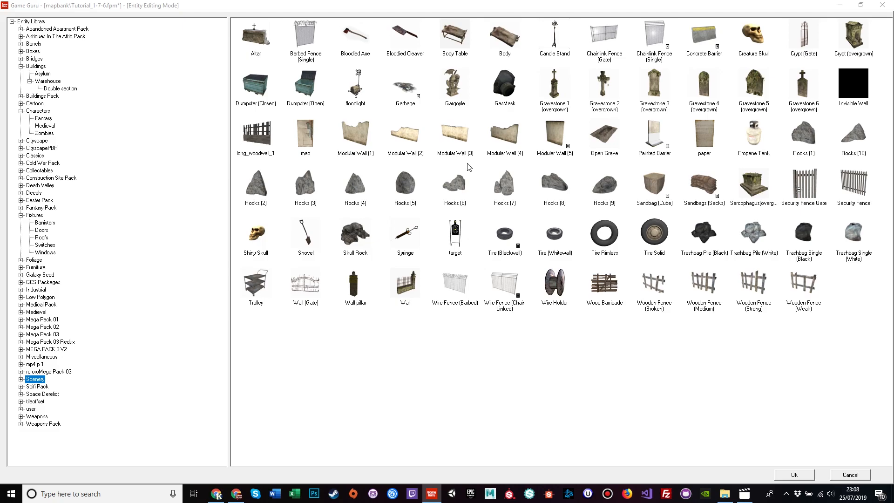
pyautogui.doubleClick(455, 188)
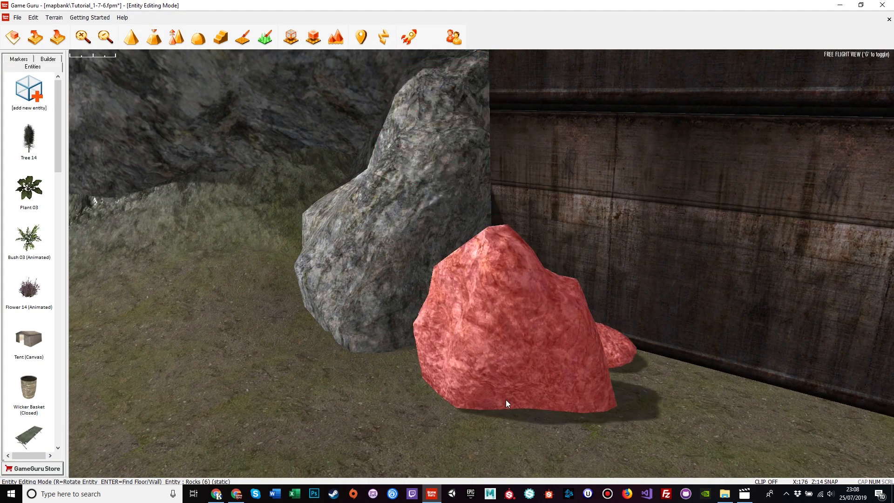
pyautogui.press('a')
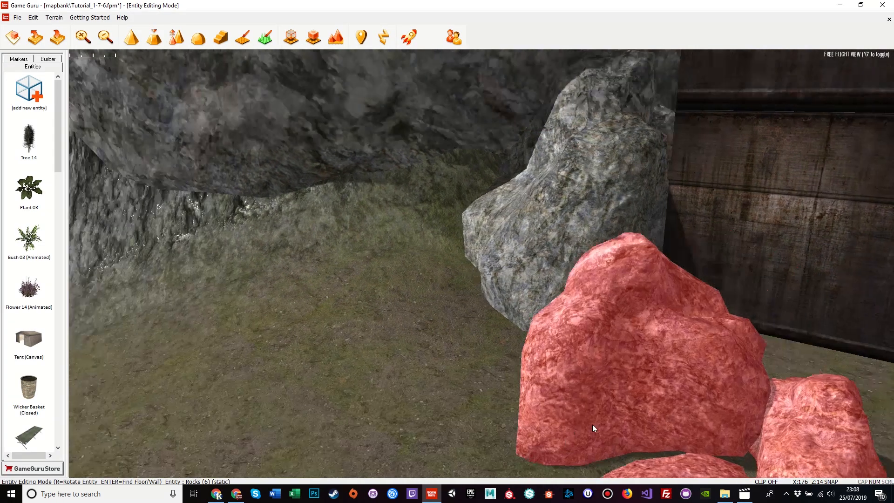
pyautogui.press('d')
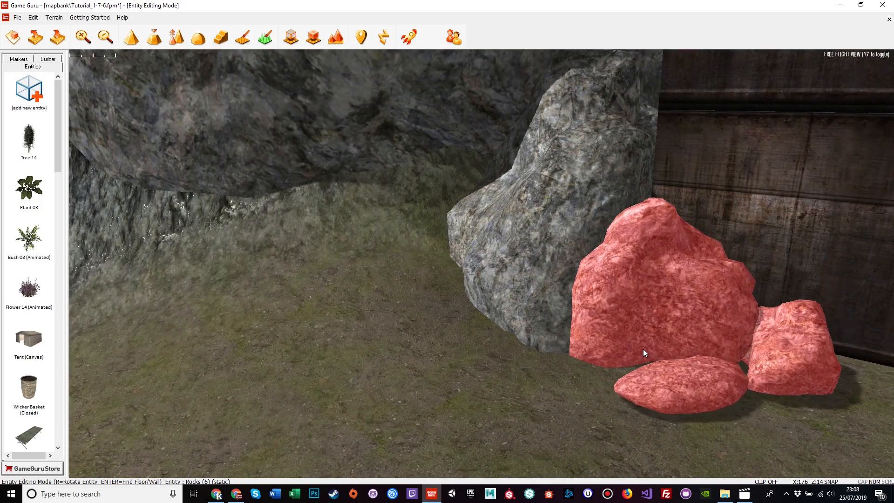
pyautogui.click(643, 348)
pyautogui.press('d')
pyautogui.press('d')
pyautogui.moveTo(597, 423); pyautogui.dragTo(429, 423, button='right')
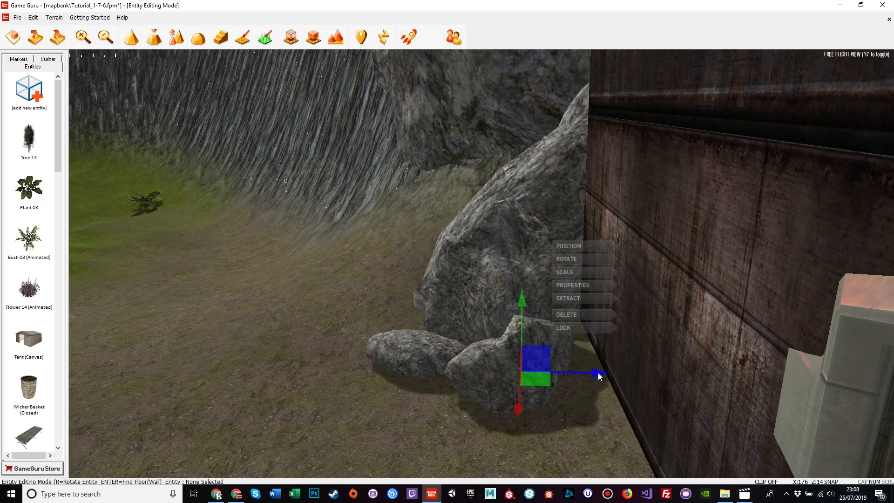
pyautogui.moveTo(604, 377); pyautogui.dragTo(617, 382)
pyautogui.click(426, 428)
# Examine the rocks placed at the first corner, and the bare corner and side wall on the building's other side.
pyautogui.press('a')
pyautogui.moveTo(426, 427); pyautogui.dragTo(582, 466, button='right')
pyautogui.press('s')
pyautogui.press('s')
pyautogui.press('w')
pyautogui.press('w')
pyautogui.press('w')
pyautogui.moveTo(482, 263); pyautogui.dragTo(530, 473, button='right')
pyautogui.press('s')
pyautogui.press('d')
pyautogui.press('a')
pyautogui.press('w')
pyautogui.press('s')
pyautogui.press('w')
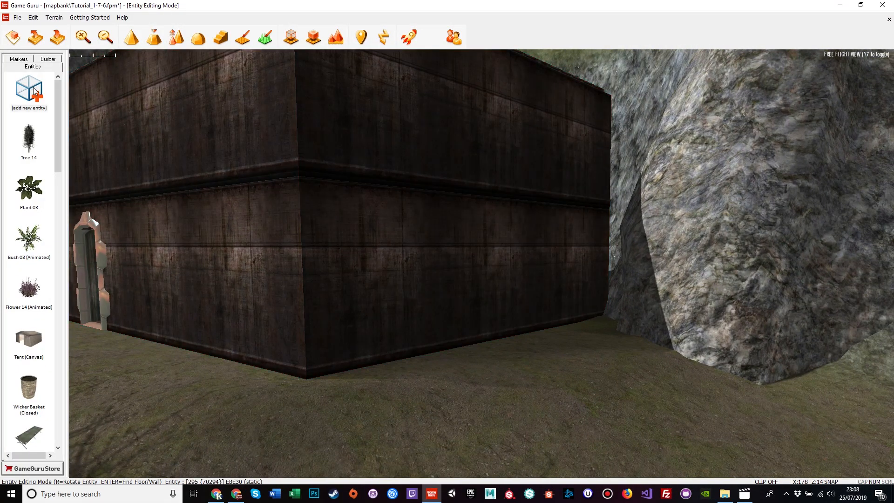
# Place a Rocks (9) entity in front of the cliff beyond the building's bare side wall and sink it partly into the ground.
pyautogui.click(29, 89)
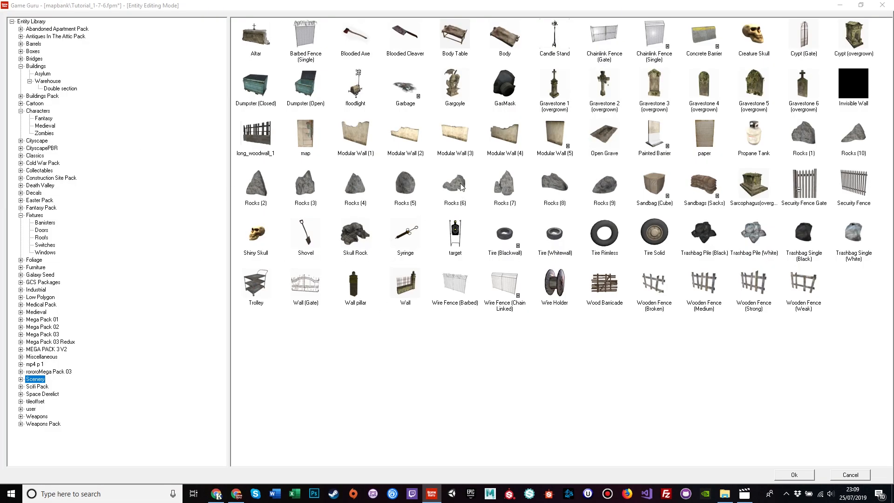
pyautogui.doubleClick(612, 185)
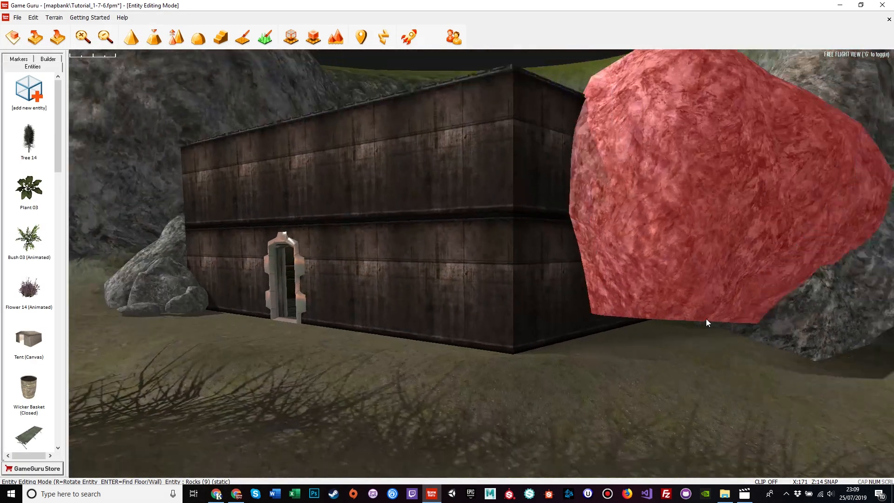
pyautogui.click(706, 319)
pyautogui.moveTo(727, 273); pyautogui.dragTo(753, 272, button='right')
pyautogui.click(743, 326)
pyautogui.click(731, 268)
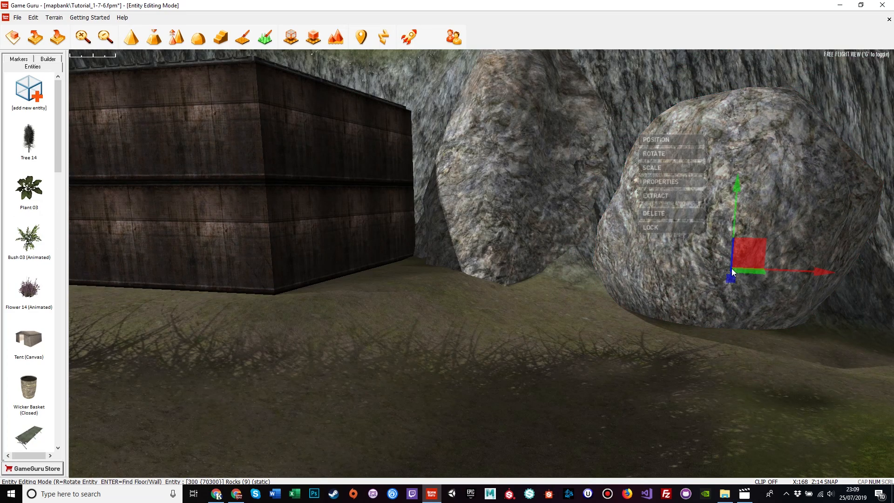
pyautogui.moveTo(736, 188); pyautogui.dragTo(747, 266)
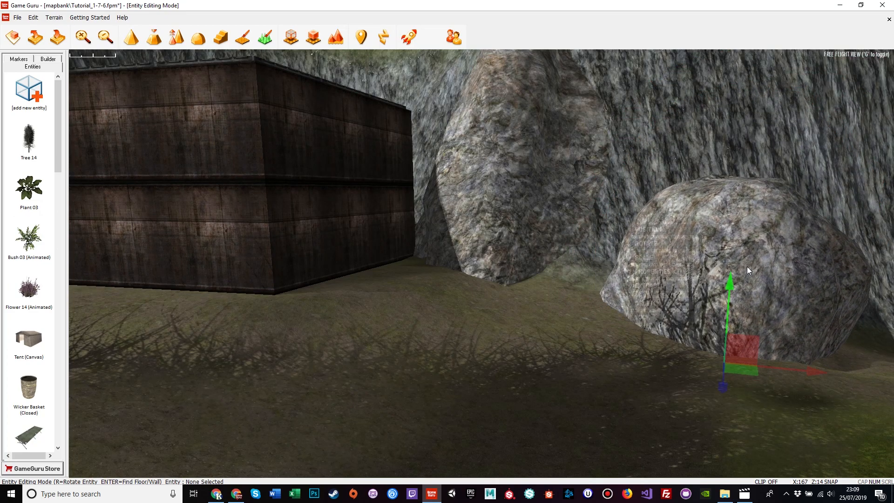
pyautogui.moveTo(653, 345); pyautogui.dragTo(541, 326, button='right')
pyautogui.click(701, 379)
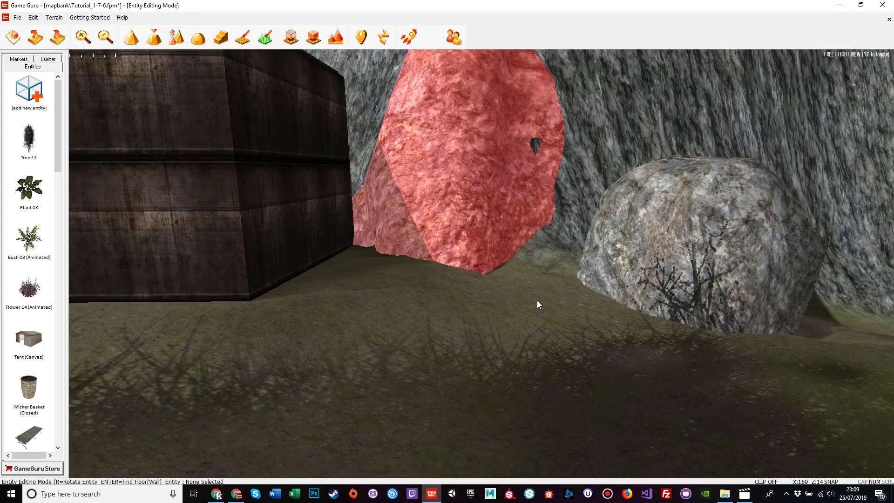
# Add a Rocks (7) entity on the ground at the building's bare front corner.
pyautogui.click(28, 90)
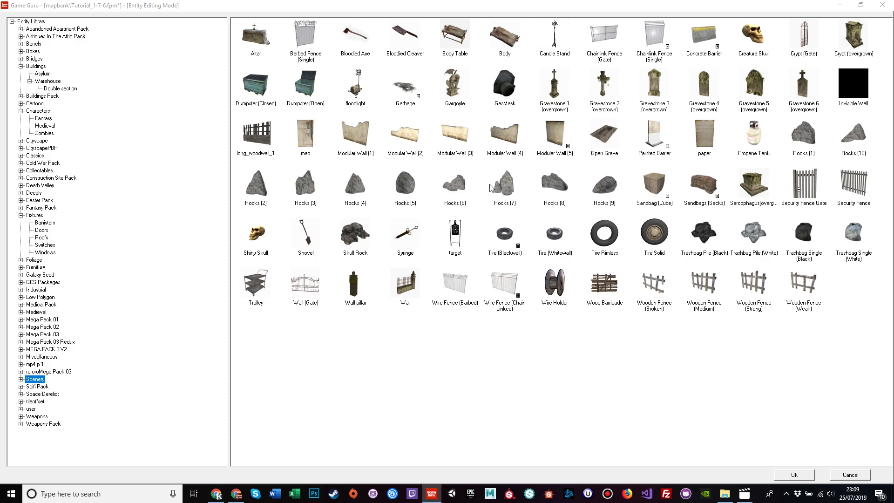
pyautogui.doubleClick(502, 183)
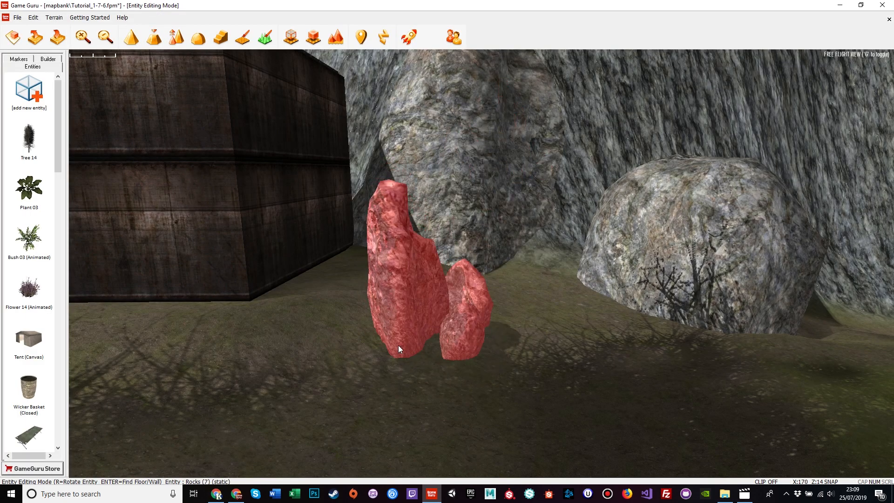
pyautogui.click(309, 294)
# Seen from top-down, rotate the Rocks (7) entity about its vertical axis and move it against the building's corner.
pyautogui.moveTo(307, 295); pyautogui.dragTo(326, 270, button='right')
pyautogui.press('a')
pyautogui.press('a')
pyautogui.press('s')
pyautogui.press('g')
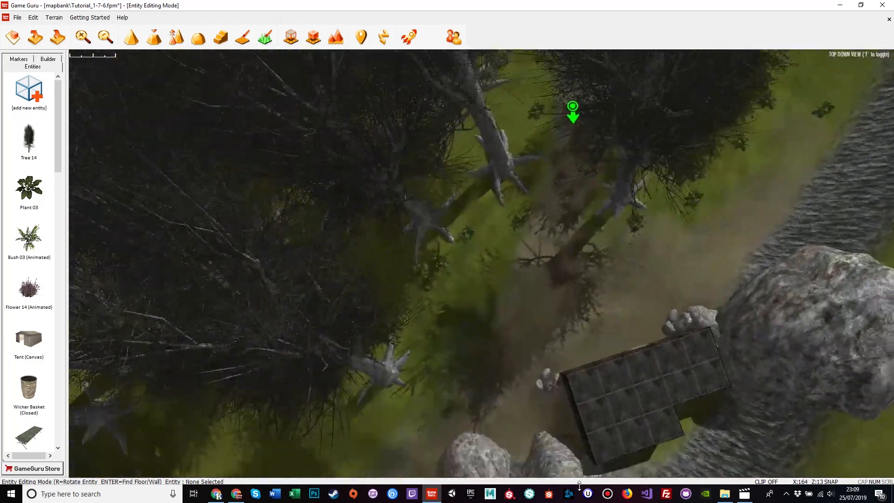
pyautogui.press('s')
pyautogui.press('w')
pyautogui.scroll(2, 475, 376)
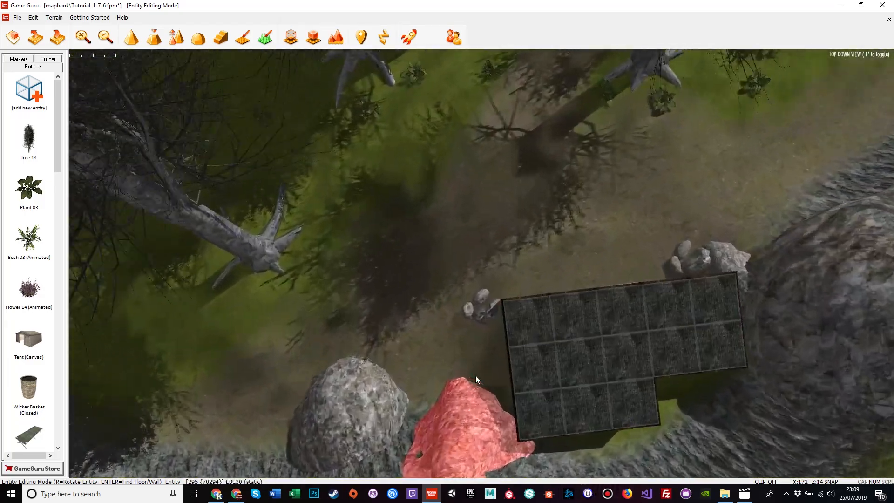
pyautogui.scroll(5, 476, 375)
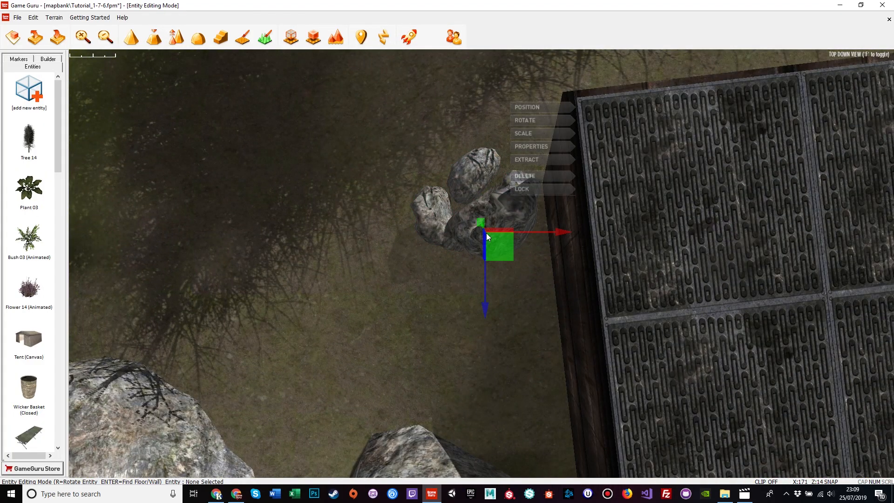
pyautogui.moveTo(544, 292); pyautogui.dragTo(574, 267)
pyautogui.click(552, 108)
pyautogui.moveTo(506, 246); pyautogui.dragTo(515, 254)
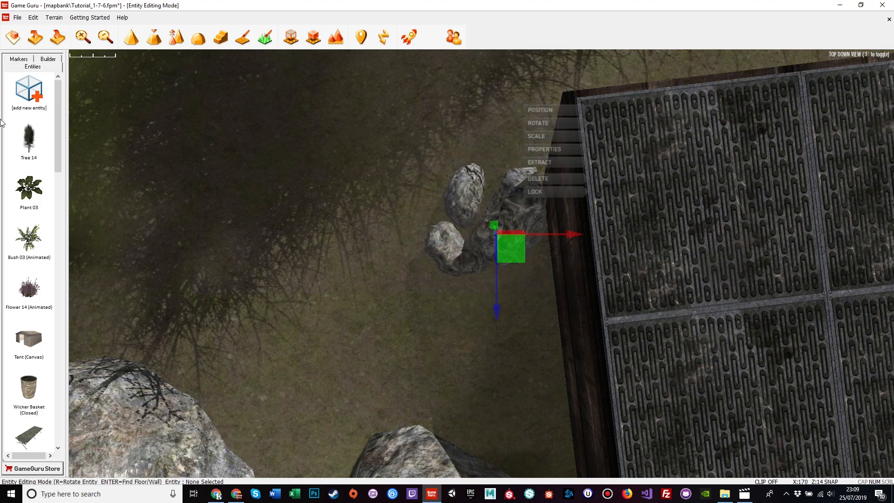
# Place a Rocks (2) entity beside the building's side wall, between the Rocks (7) entity and the tall rock at the cliff.
pyautogui.click(26, 88)
pyautogui.doubleClick(309, 183)
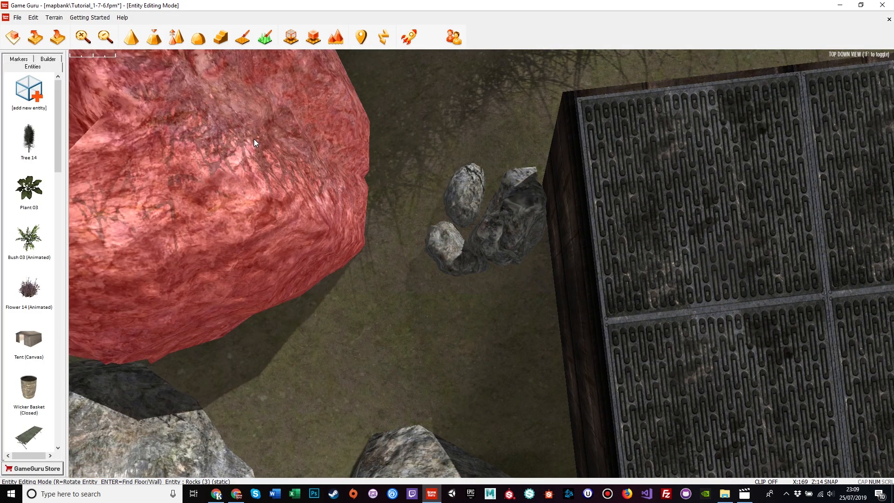
pyautogui.click(29, 90)
pyautogui.doubleClick(259, 186)
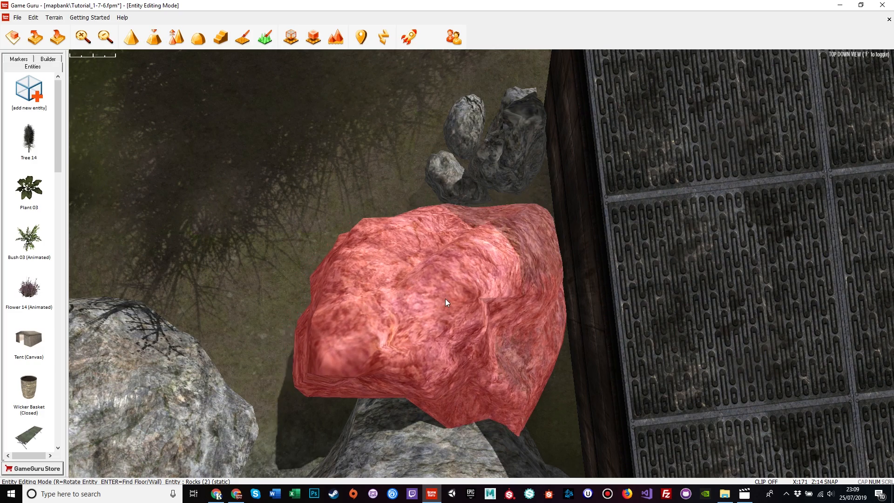
pyautogui.click(445, 299)
# Add another Rocks (6) entity and move it into the gap between the Rocks (2) entity and the round boulder.
pyautogui.press('a')
pyautogui.press('f')
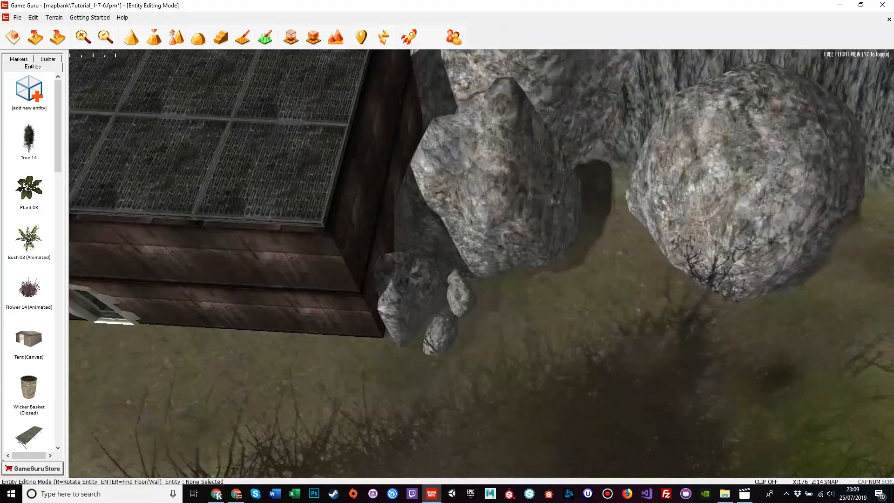
pyautogui.press('w')
pyautogui.moveTo(441, 256)
pyautogui.mouseDown(button='right')
pyautogui.moveTo(485, 326)
pyautogui.moveTo(442, 219)
pyautogui.moveTo(441, 256)
pyautogui.mouseUp(button='right')
pyautogui.press('s')
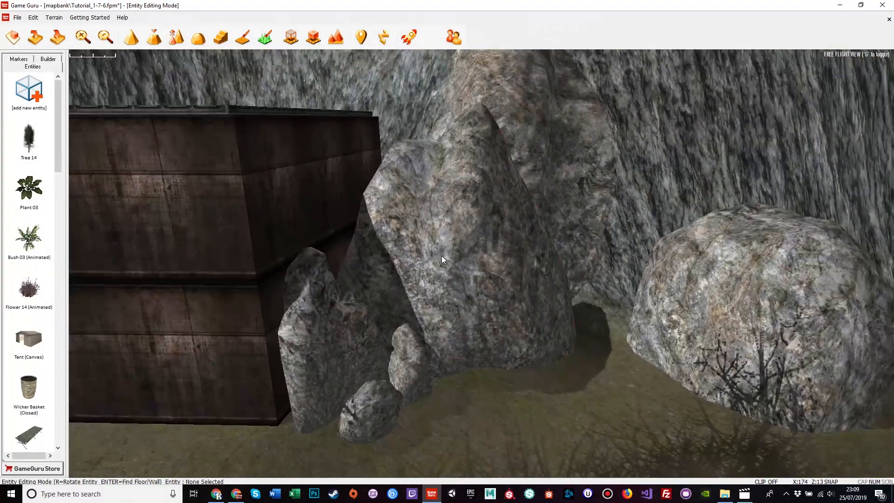
pyautogui.press('d')
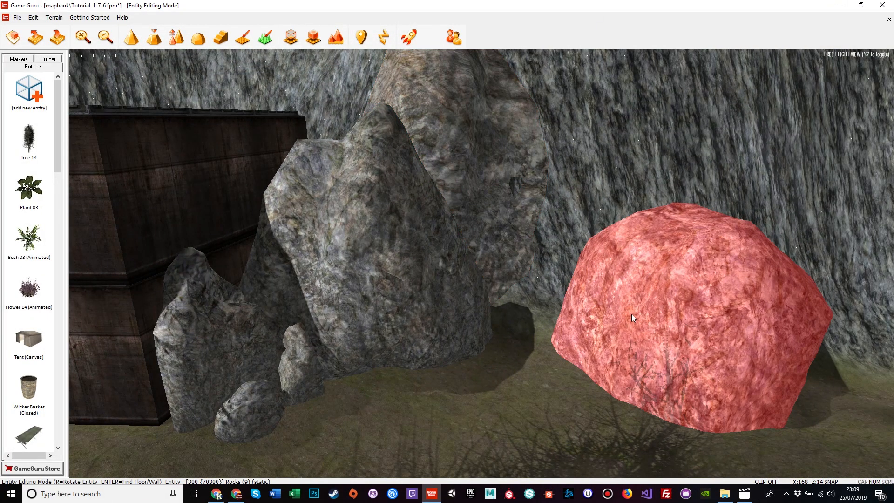
pyautogui.click(21, 91)
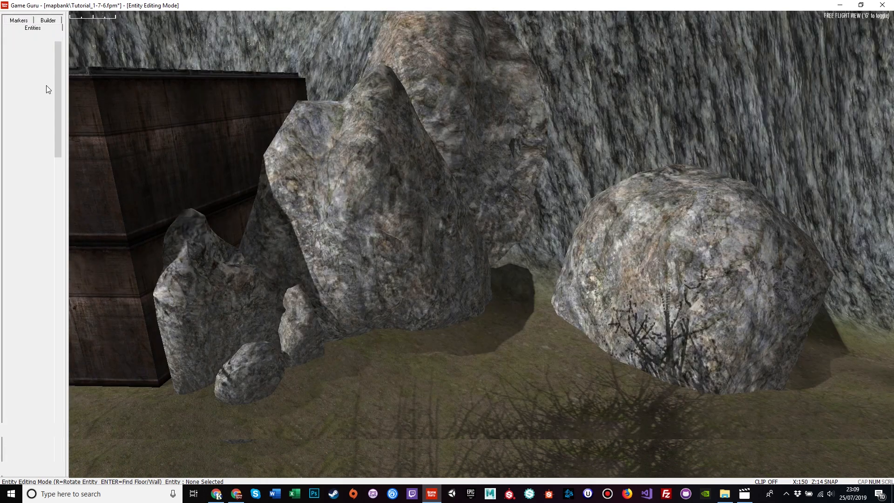
pyautogui.doubleClick(455, 184)
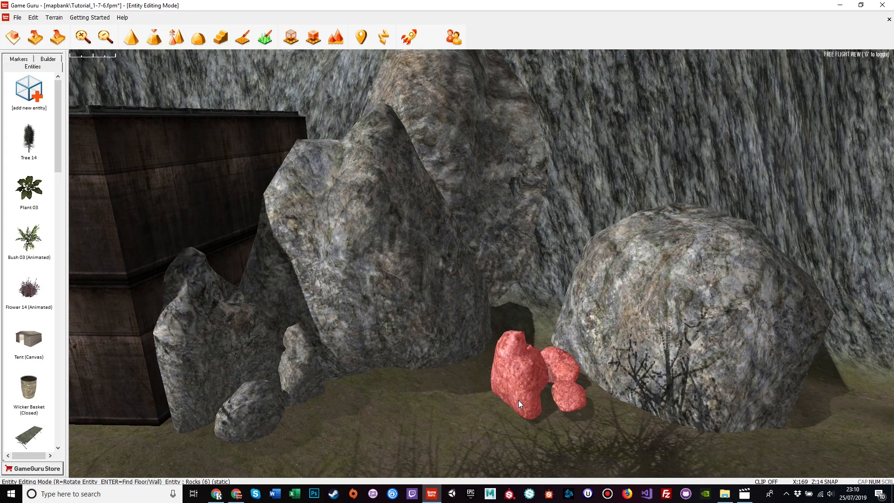
pyautogui.click(502, 362)
pyautogui.moveTo(503, 263); pyautogui.dragTo(578, 431)
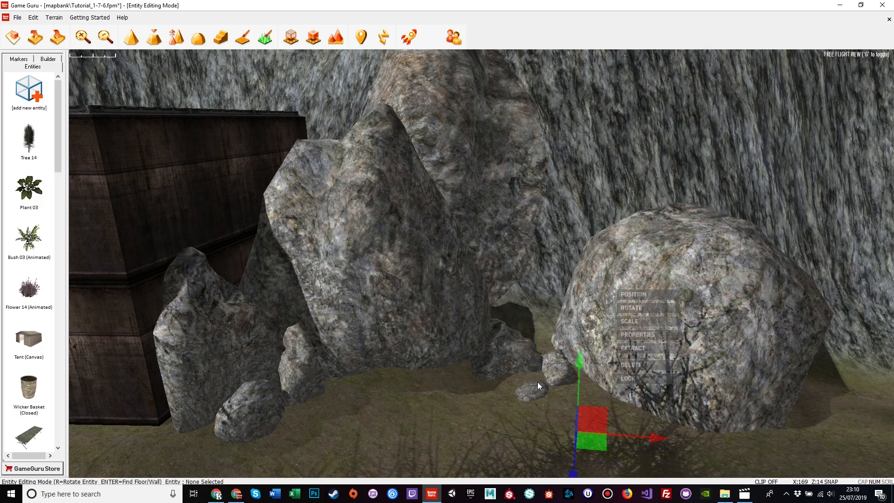
# Examine from a distance how the rocks on both sides frame the building's front.
pyautogui.press('s')
pyautogui.moveTo(522, 418); pyautogui.dragTo(534, 446, button='right')
pyautogui.moveTo(234, 380); pyautogui.dragTo(331, 289, button='right')
pyautogui.press('s')
pyautogui.press('a')
pyautogui.press('a')
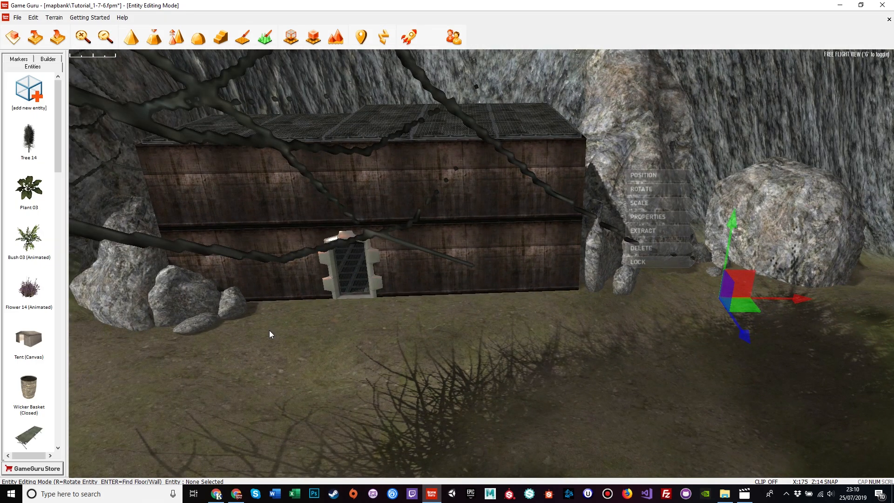
pyautogui.moveTo(548, 342); pyautogui.dragTo(472, 342)
pyautogui.press('w')
pyautogui.moveTo(703, 326); pyautogui.dragTo(748, 345, button='right')
# Rotate the Rocks (6) entity near the boulder about its vertical axis and reposition it tightly in the gap beside the boulder.
pyautogui.click(585, 426)
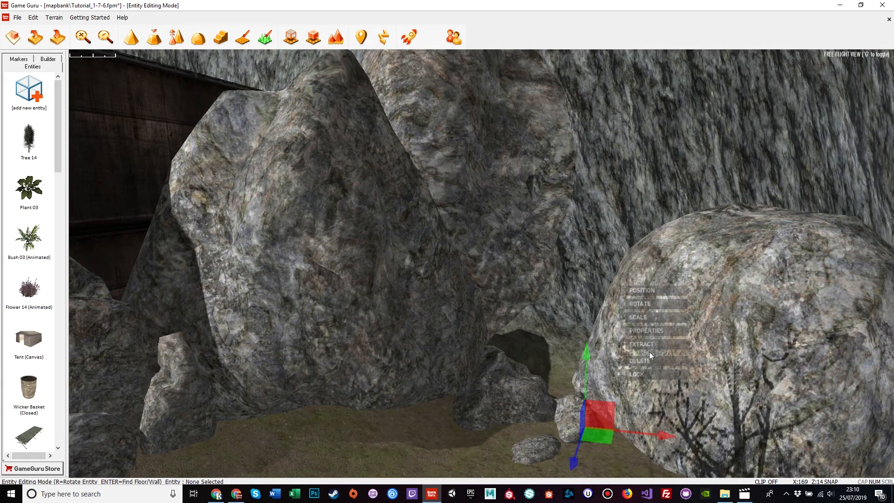
pyautogui.click(646, 304)
pyautogui.moveTo(643, 464); pyautogui.dragTo(524, 471)
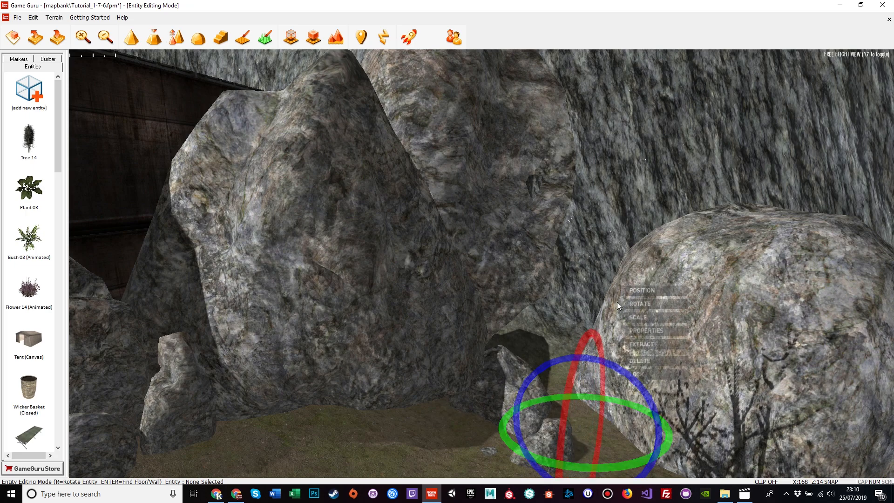
pyautogui.click(636, 291)
pyautogui.moveTo(607, 437); pyautogui.dragTo(510, 435)
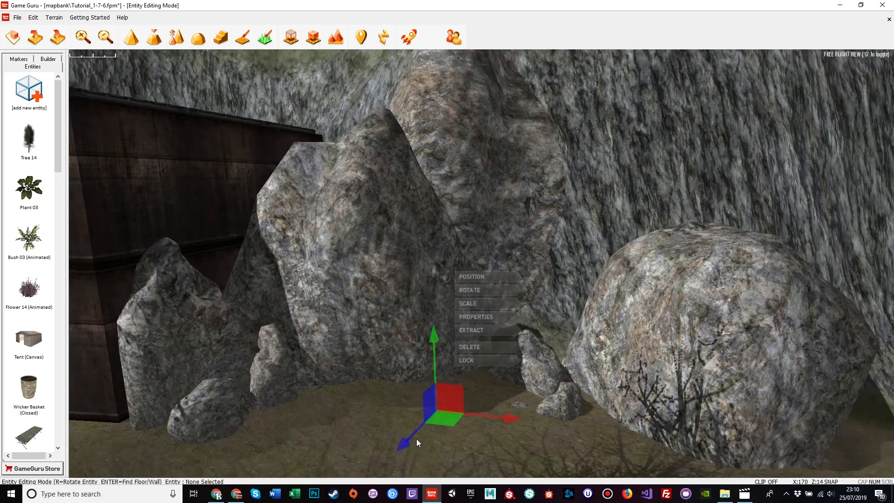
pyautogui.press('s')
pyautogui.click(624, 453)
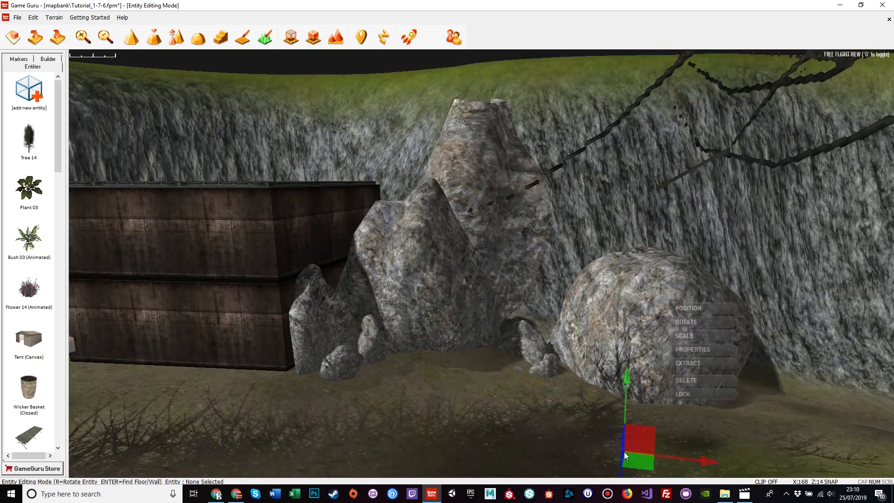
# Examine the building, its surrounding rocks and the cliff behind it from the front and from above.
pyautogui.press('a')
pyautogui.press('a')
pyautogui.press('s')
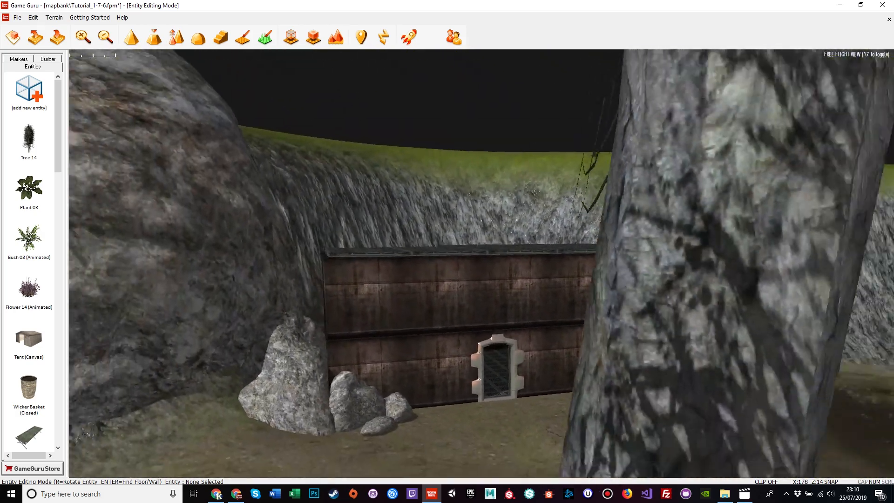
pyautogui.press('d')
pyautogui.press('w')
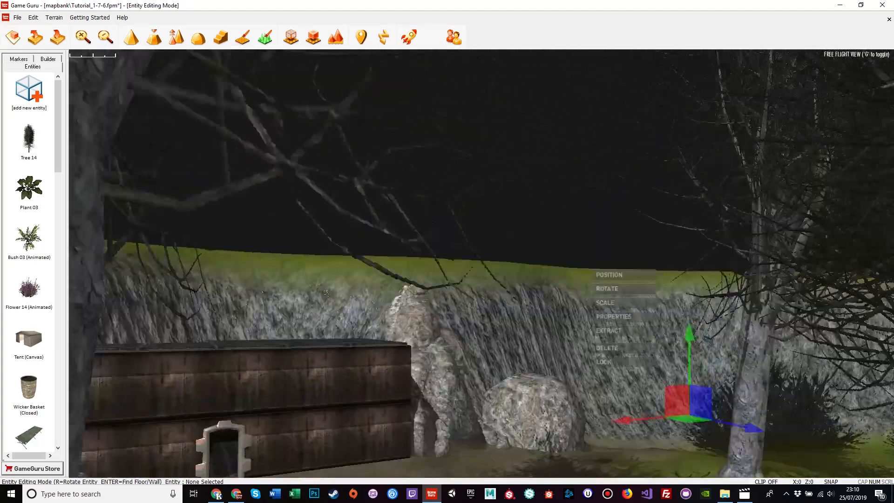
pyautogui.press('w')
pyautogui.press('a')
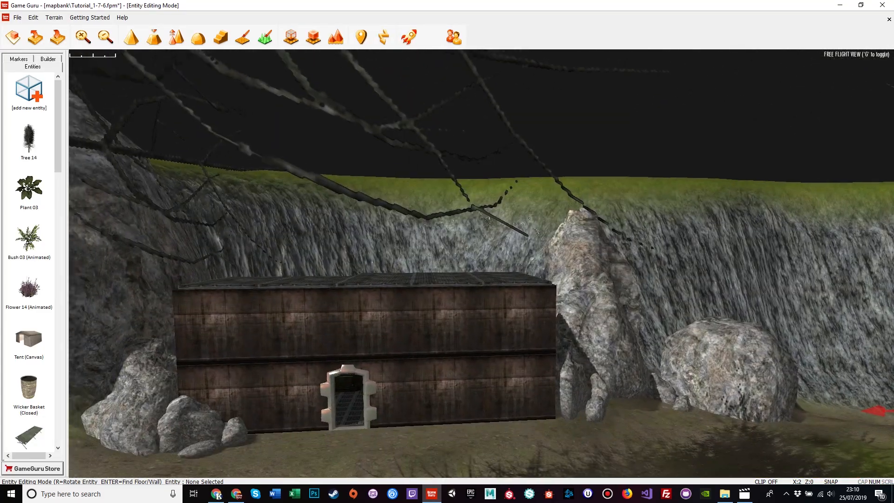
pyautogui.press('w')
pyautogui.press('s')
pyautogui.press('w')
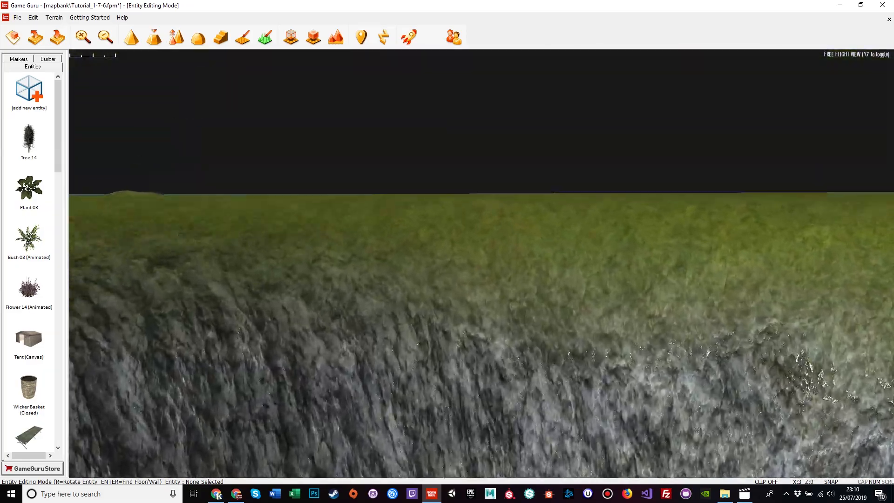
pyautogui.press('s')
pyautogui.press('s')
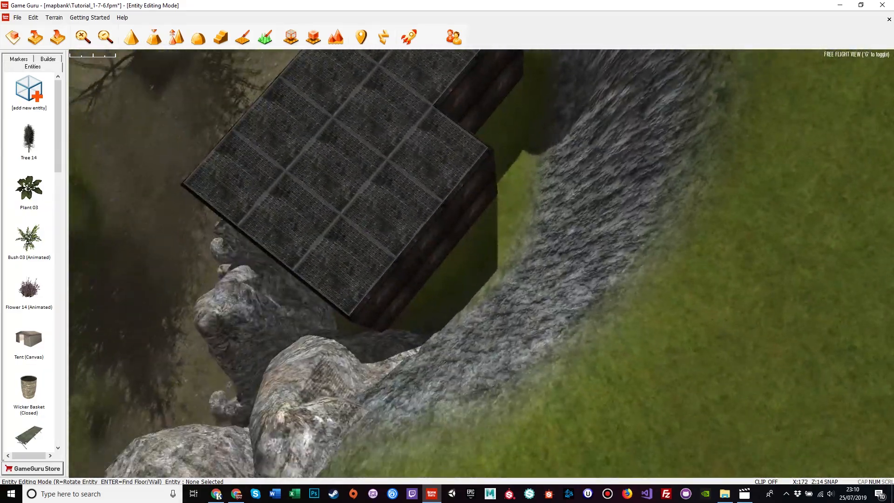
# Add a Rocks (10) entity from the Scenery library for the building's roof.
pyautogui.press('a')
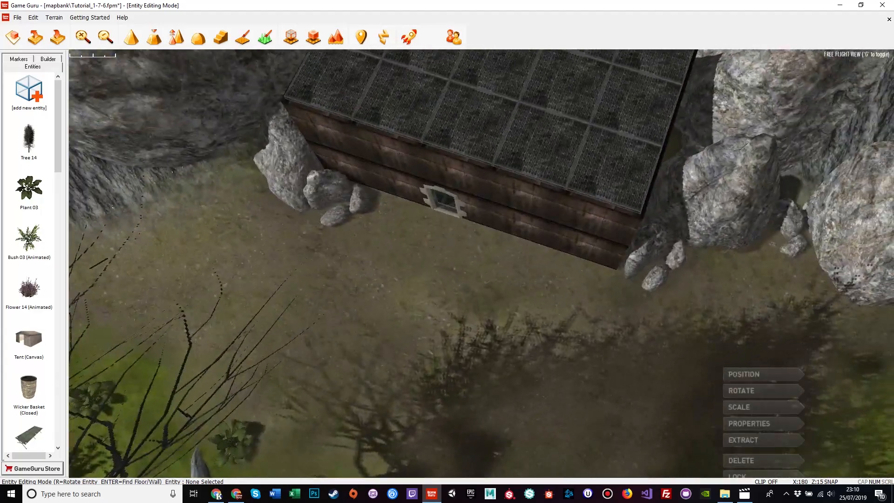
pyautogui.press('w')
pyautogui.press('w')
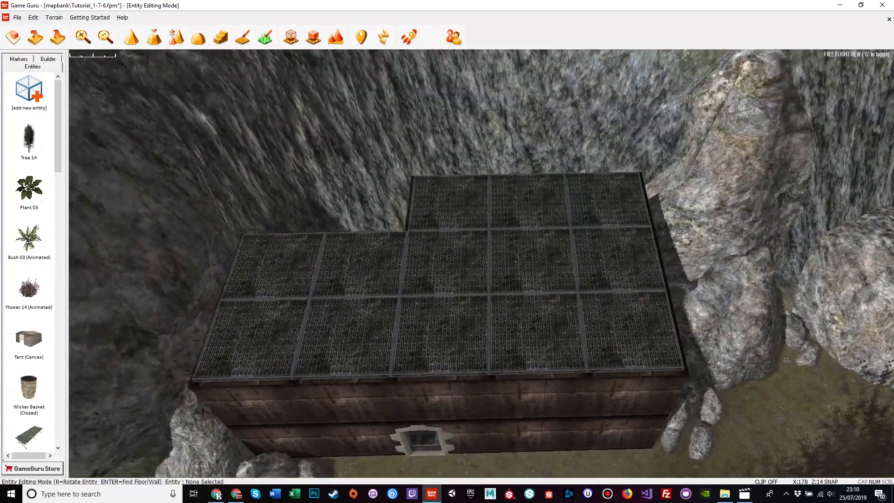
pyautogui.press('d')
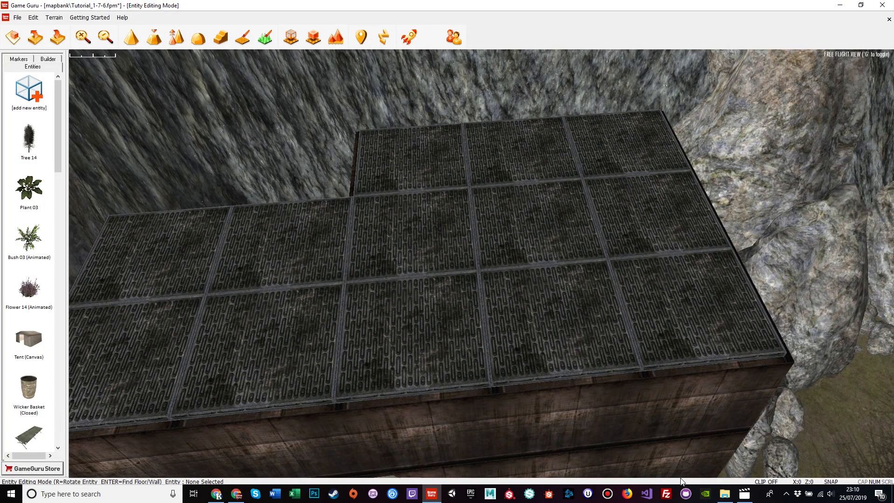
pyautogui.click(42, 92)
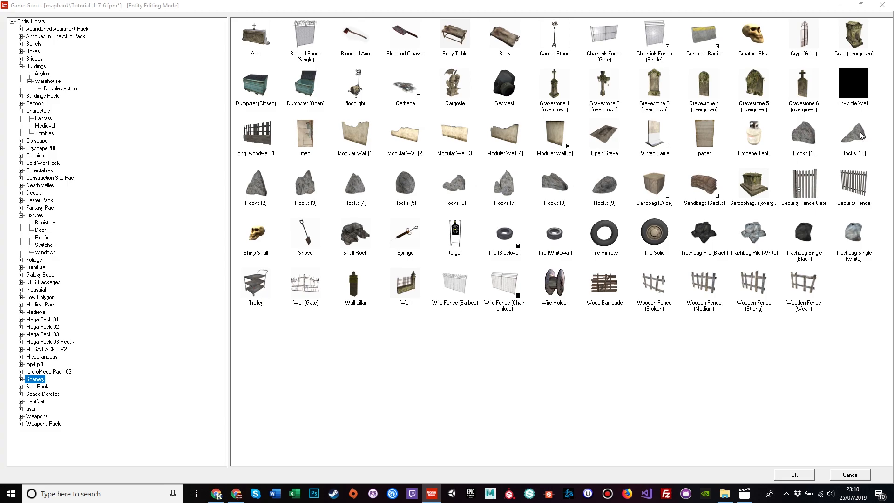
pyautogui.doubleClick(860, 134)
pyautogui.press('s')
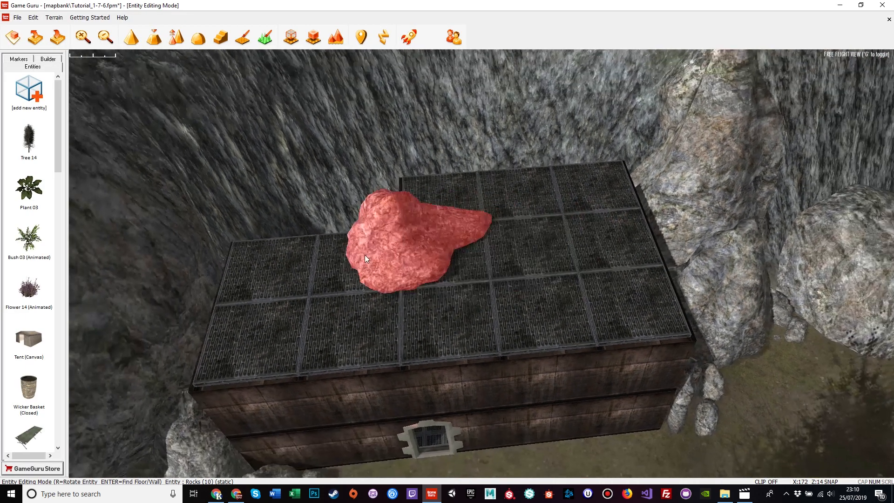
# Place the Rocks (10) entity on the roof's rear corner beside the tall Rocks (2) entity.
pyautogui.press('a')
pyautogui.press('w')
pyautogui.press('s')
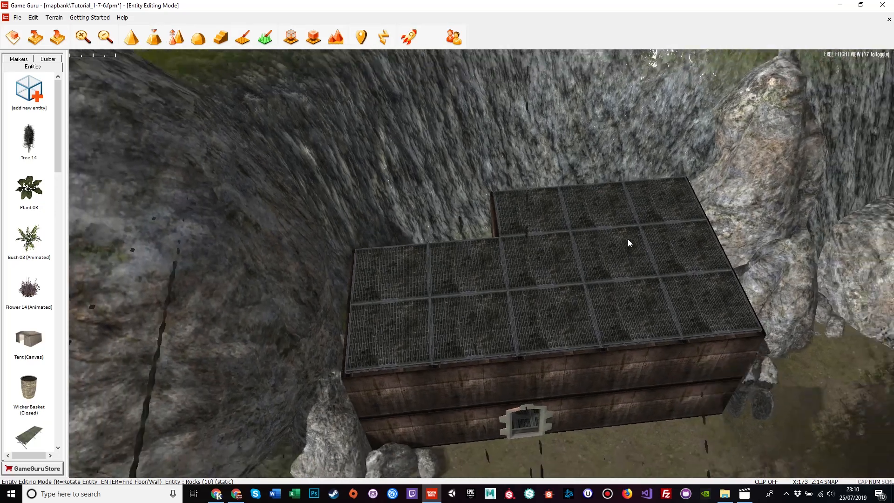
pyautogui.press('a')
pyautogui.moveTo(611, 256); pyautogui.dragTo(649, 286, button='right')
pyautogui.press('w')
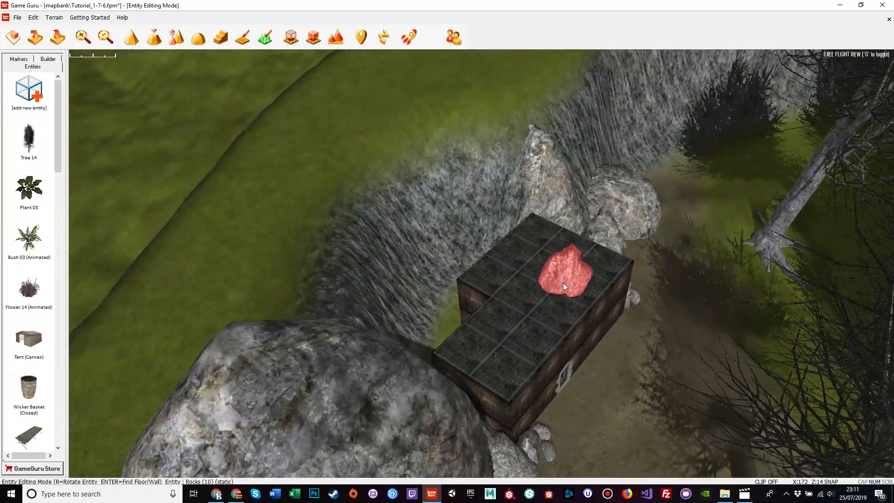
pyautogui.click(526, 247)
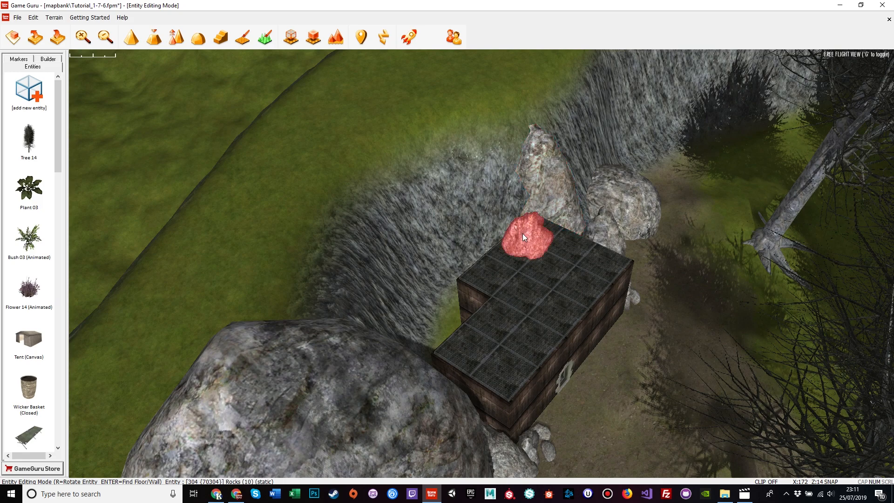
pyautogui.click(523, 233)
pyautogui.click(564, 134)
pyautogui.moveTo(530, 230)
pyautogui.mouseDown()
pyautogui.moveTo(539, 213)
pyautogui.moveTo(531, 220)
pyautogui.mouseUp()
# Shift the Rocks (10) entity across the roof's rear part and lower it slightly onto the surface.
pyautogui.click(661, 391)
pyautogui.moveTo(661, 391); pyautogui.dragTo(613, 337, button='right')
pyautogui.click(603, 328)
pyautogui.moveTo(616, 332); pyautogui.dragTo(579, 322)
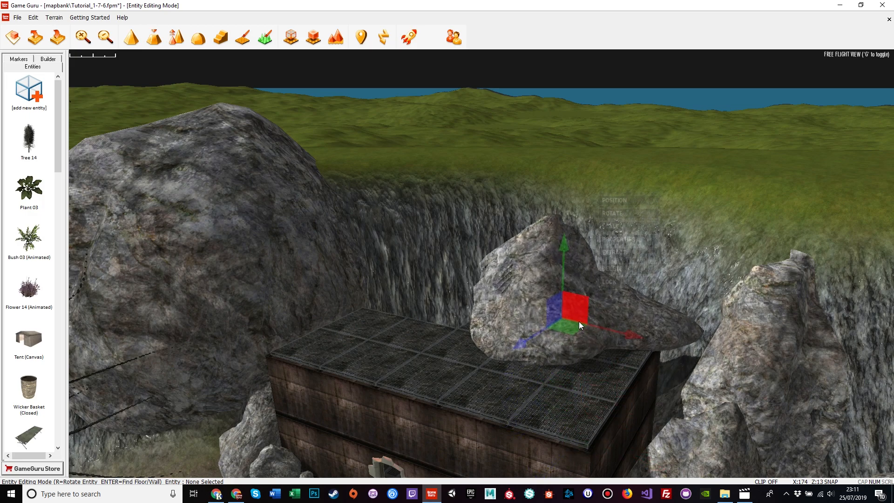
pyautogui.scroll(-5, 580, 321)
pyautogui.moveTo(580, 270)
pyautogui.mouseDown()
pyautogui.moveTo(612, 306)
pyautogui.moveTo(574, 271)
pyautogui.moveTo(588, 309)
pyautogui.moveTo(578, 266)
pyautogui.moveTo(579, 274)
pyautogui.mouseUp()
pyautogui.press('w')
pyautogui.press('s')
pyautogui.press('w')
# Move the Rocks (10) entity to the opposite end of the roof, against the huge boulder.
pyautogui.moveTo(608, 363); pyautogui.dragTo(664, 373, button='right')
pyautogui.press('w')
pyautogui.press('s')
pyautogui.press('a')
pyautogui.moveTo(717, 255); pyautogui.dragTo(401, 219)
pyautogui.press('a')
pyautogui.press('s')
pyautogui.moveTo(449, 269); pyautogui.dragTo(581, 306, button='right')
pyautogui.press('w')
pyautogui.press('a')
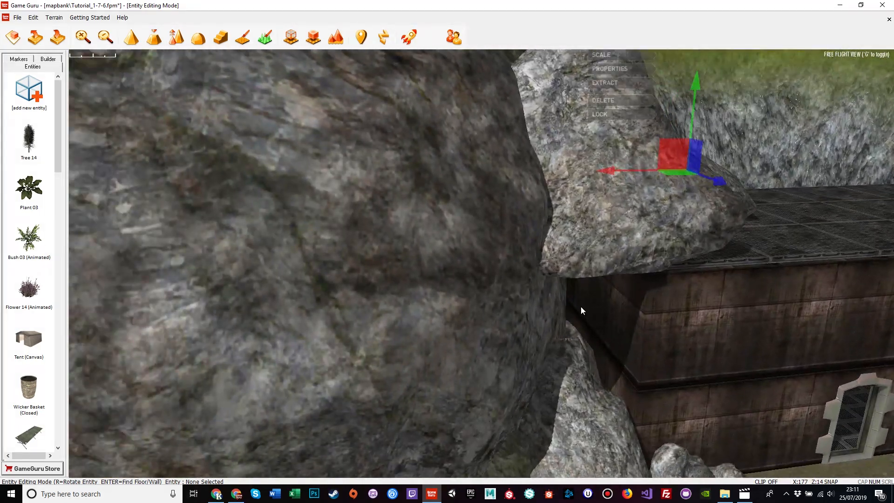
pyautogui.press('d')
pyautogui.press('d')
pyautogui.moveTo(661, 367); pyautogui.dragTo(695, 315, button='right')
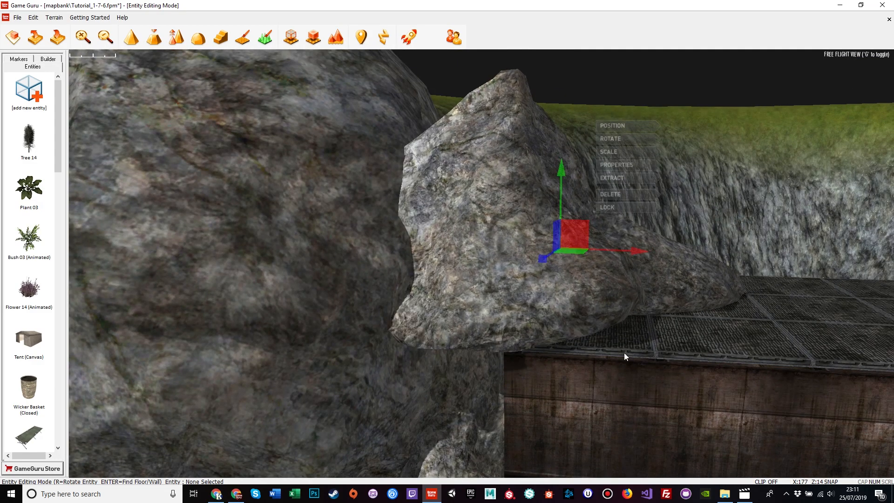
# Fine-tune the height of the Rocks (10) entity where it overhangs the roof edge beside the huge boulder.
pyautogui.press('s')
pyautogui.press('a')
pyautogui.moveTo(627, 407); pyautogui.dragTo(649, 343, button='right')
pyautogui.press('s')
pyautogui.press('w')
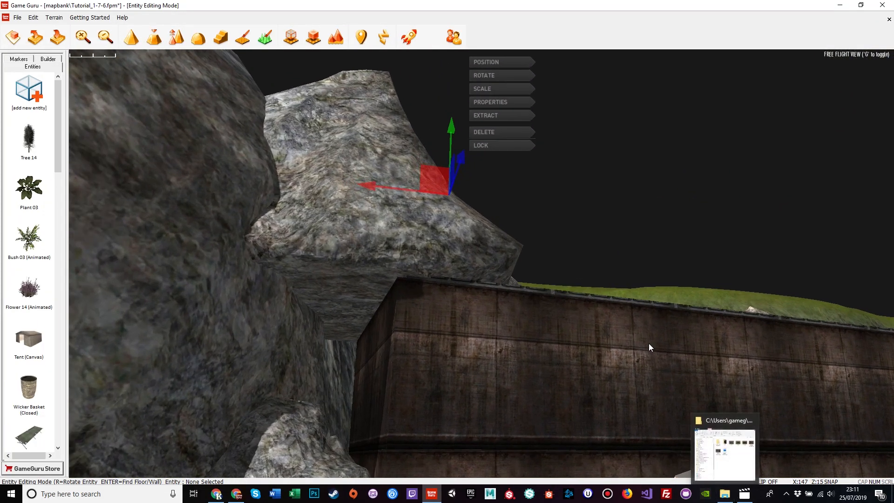
pyautogui.moveTo(452, 134); pyautogui.dragTo(450, 131)
pyautogui.press('w')
pyautogui.moveTo(647, 365); pyautogui.dragTo(557, 349, button='right')
pyautogui.press('s')
pyautogui.press('s')
pyautogui.press('s')
pyautogui.moveTo(685, 328); pyautogui.dragTo(668, 362, button='right')
# Add a Rocks (3) entity from the Scenery library.
pyautogui.moveTo(448, 304); pyautogui.dragTo(2, 115, button='right')
pyautogui.press('w')
pyautogui.press('s')
pyautogui.click(30, 86)
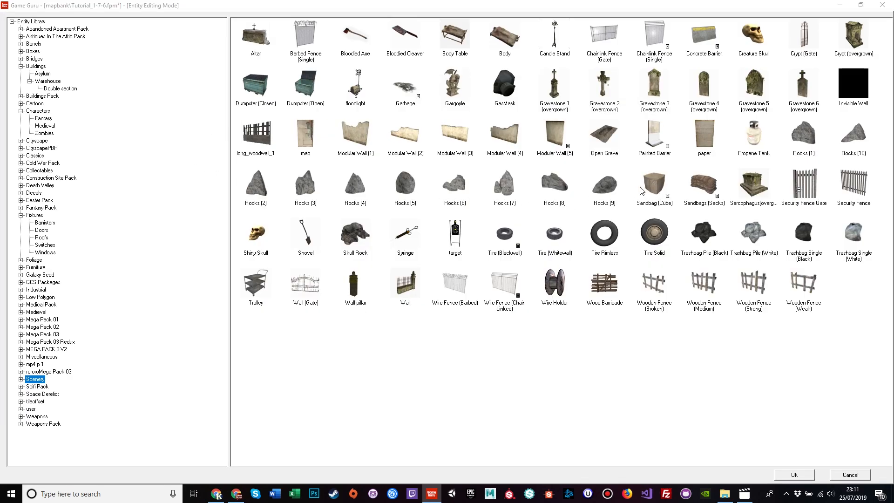
pyautogui.doubleClick(305, 183)
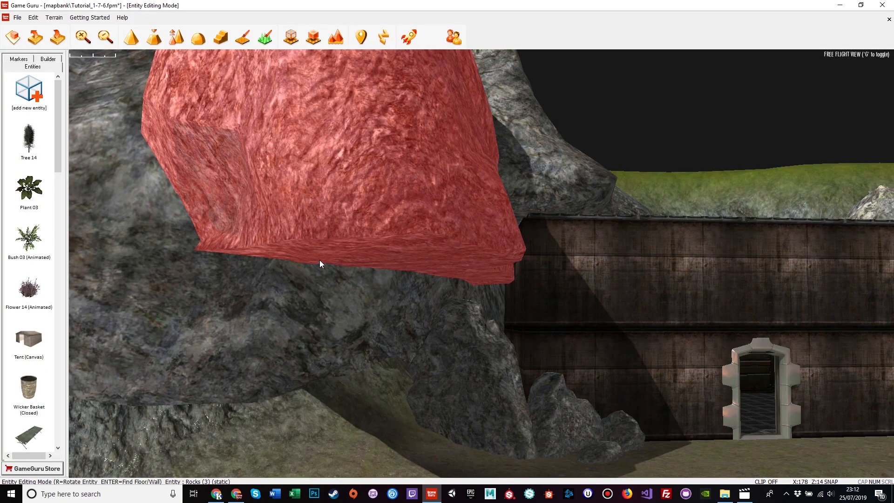
# Place the Rocks (3) entity on the end of the roof nearest the Rocks (2) entity.
pyautogui.press('d')
pyautogui.press('w')
pyautogui.moveTo(533, 216); pyautogui.dragTo(621, 198, button='right')
pyautogui.press('s')
pyautogui.press('a')
pyautogui.press('s')
pyautogui.press('w')
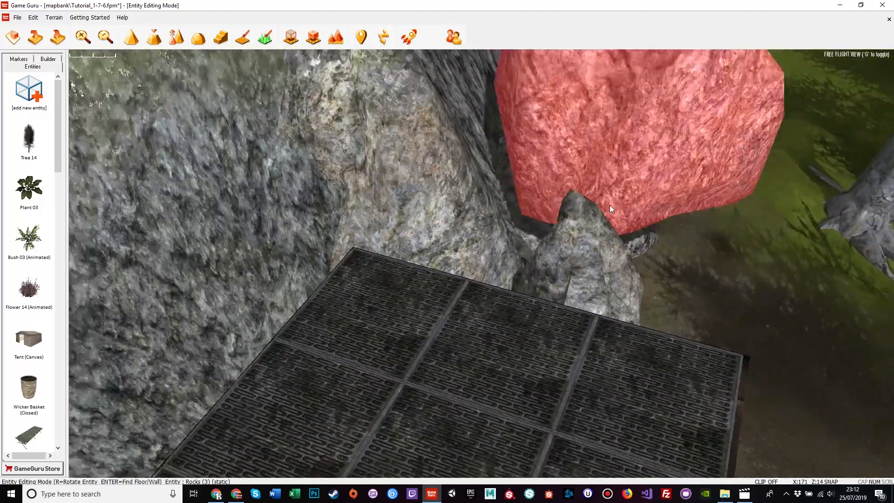
pyautogui.press('s')
pyautogui.click(484, 359)
pyautogui.moveTo(484, 359); pyautogui.dragTo(558, 272, button='right')
pyautogui.press('d')
pyautogui.press('w')
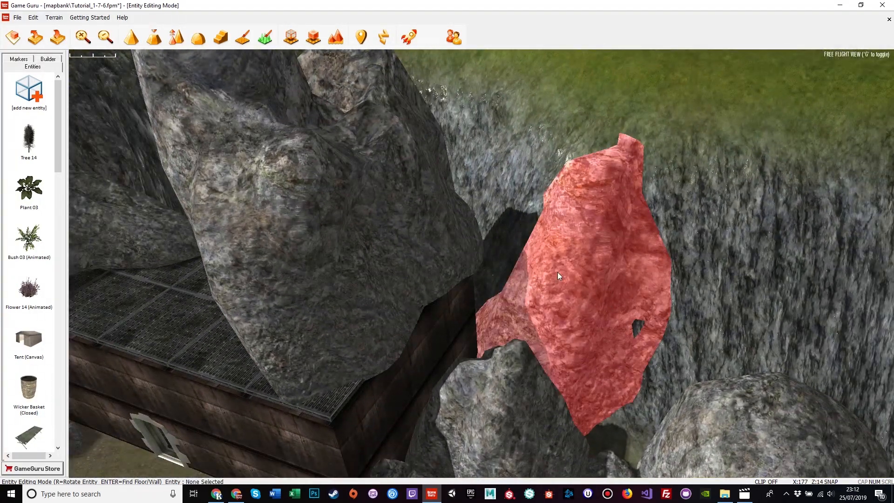
# Rotate the Rocks (3) entity about its vertical axis and slide it horizontally toward the Rocks (2) entity.
pyautogui.click(430, 215)
pyautogui.click(474, 98)
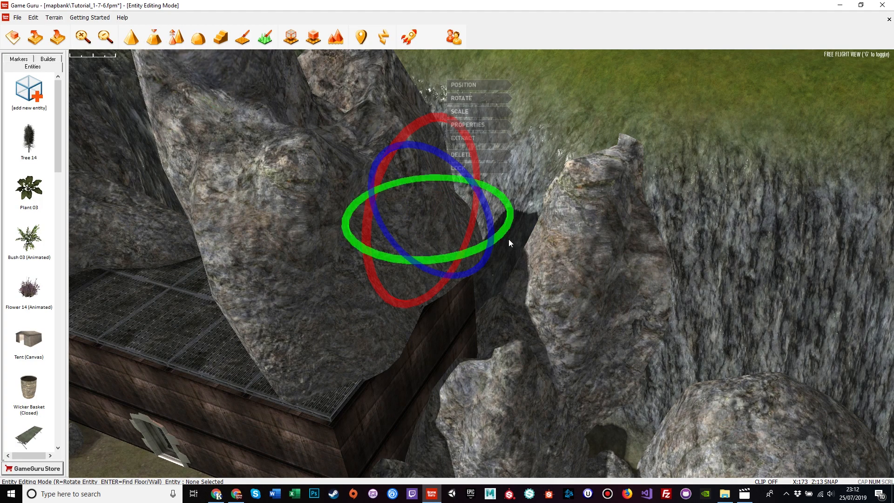
pyautogui.moveTo(501, 233); pyautogui.dragTo(420, 313)
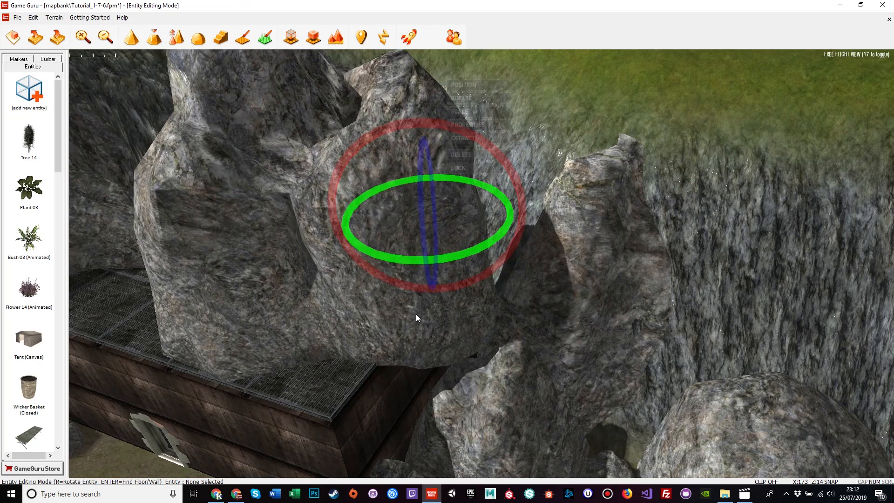
pyautogui.click(473, 98)
pyautogui.moveTo(435, 231); pyautogui.dragTo(463, 227)
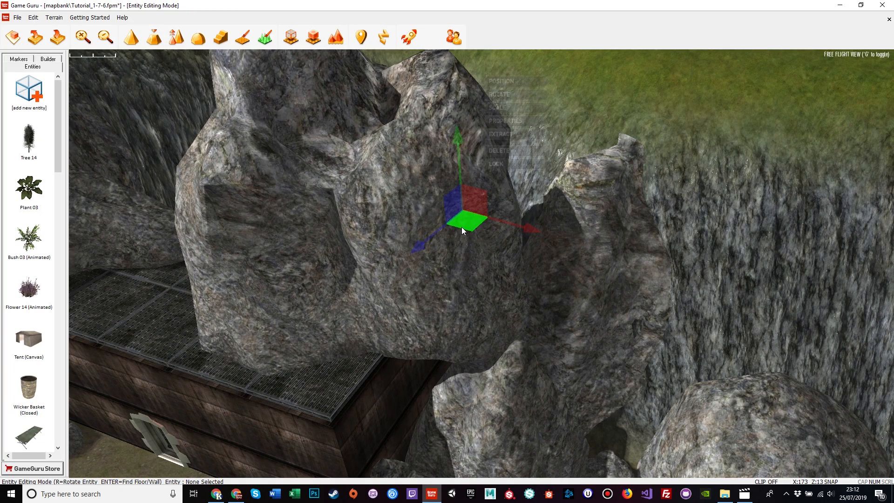
# Adjust the vertical position of the Rocks (3) entity so its base sits on the roof.
pyautogui.press('s')
pyautogui.moveTo(495, 312); pyautogui.dragTo(480, 270, button='right')
pyautogui.press('w')
pyautogui.press('d')
pyautogui.press('a')
pyautogui.moveTo(430, 219); pyautogui.dragTo(430, 209, button='right')
pyautogui.press('s')
pyautogui.moveTo(543, 94); pyautogui.dragTo(548, 95)
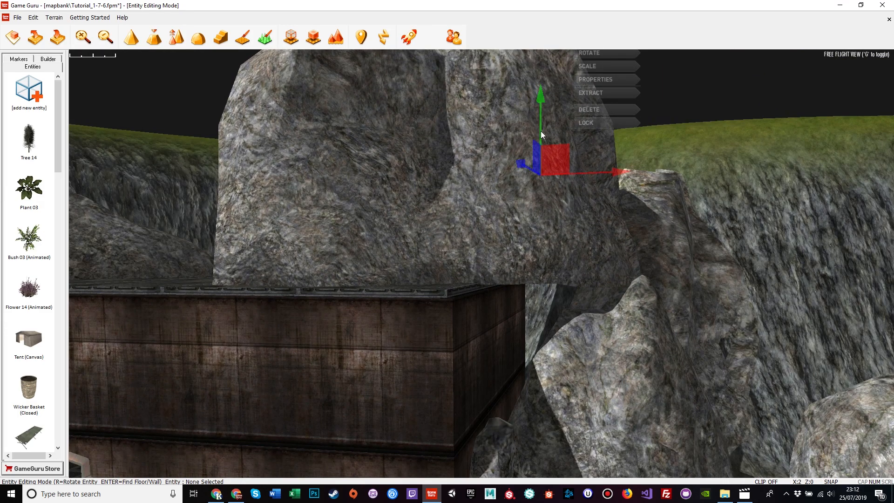
# Examine how the two roof rocks sit on the building, close up along the roof edge and from a distance.
pyautogui.press('a')
pyautogui.press('w')
pyautogui.moveTo(487, 337); pyautogui.dragTo(605, 345, button='right')
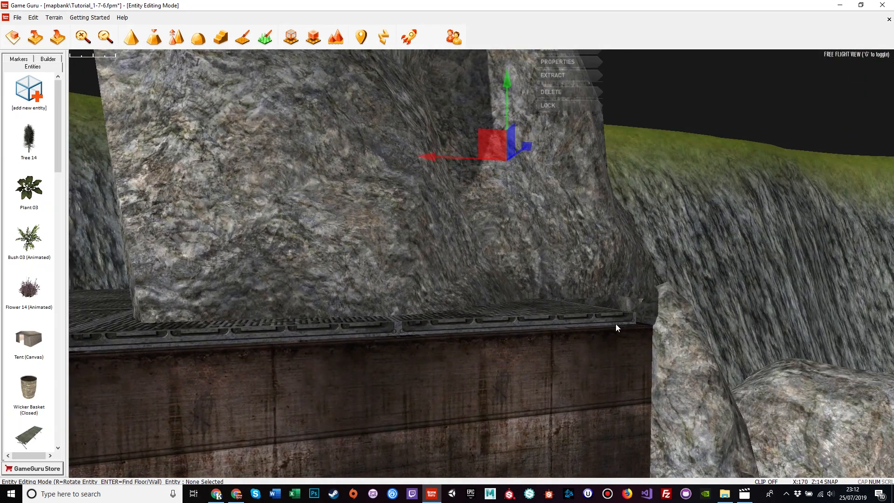
pyautogui.moveTo(481, 334); pyautogui.dragTo(567, 303, button='right')
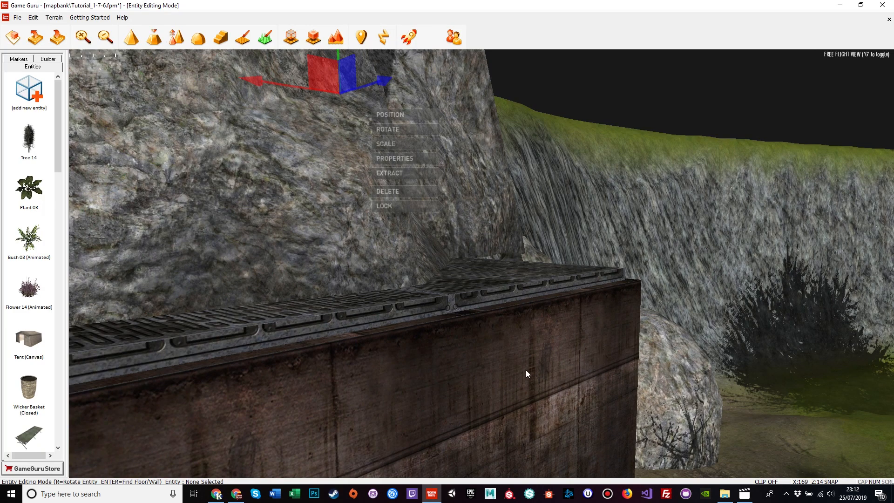
pyautogui.press('s')
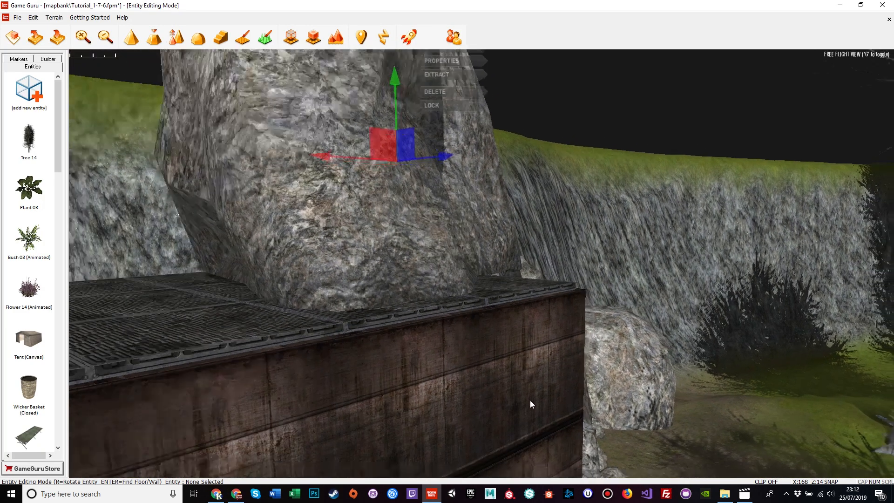
pyautogui.press('d')
pyautogui.moveTo(525, 427); pyautogui.dragTo(485, 461, button='right')
pyautogui.press('s')
pyautogui.press('a')
pyautogui.moveTo(524, 427); pyautogui.dragTo(532, 416, button='right')
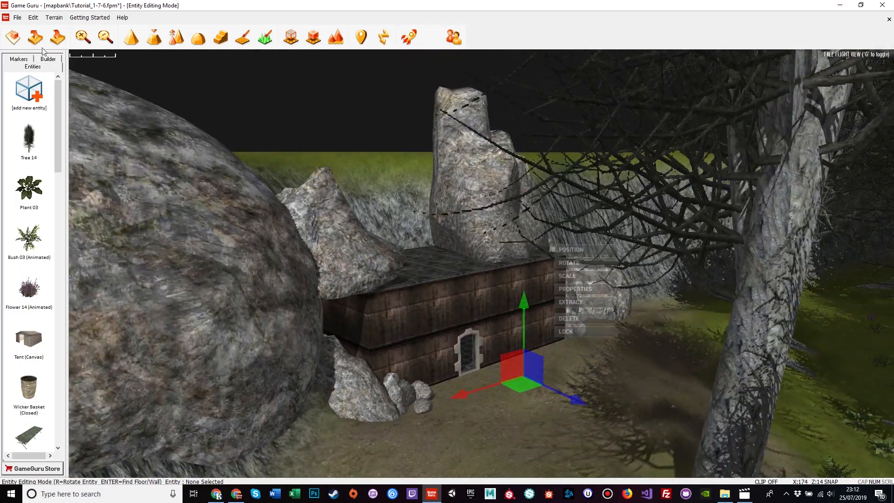
# Save the level under its existing name.
pyautogui.click(15, 18)
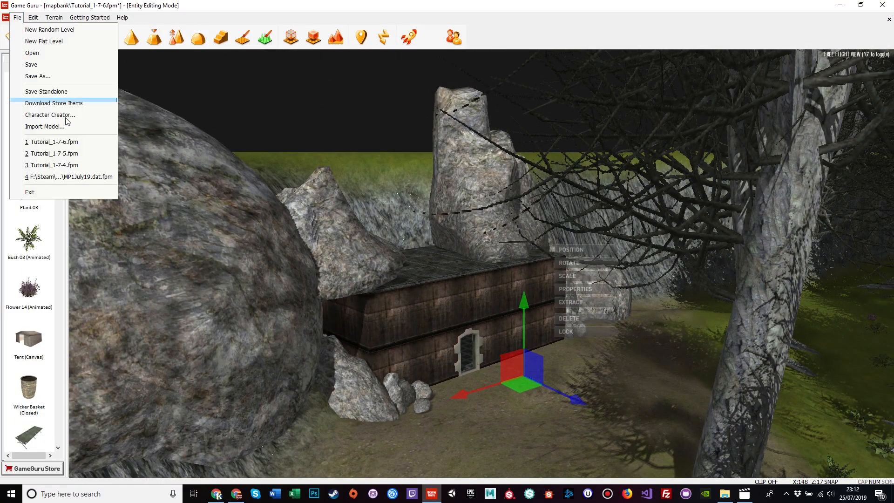
pyautogui.click(46, 63)
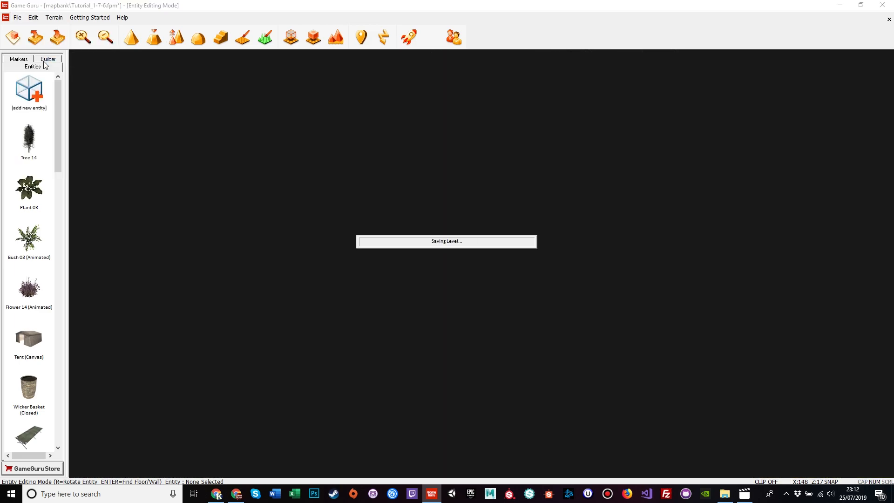
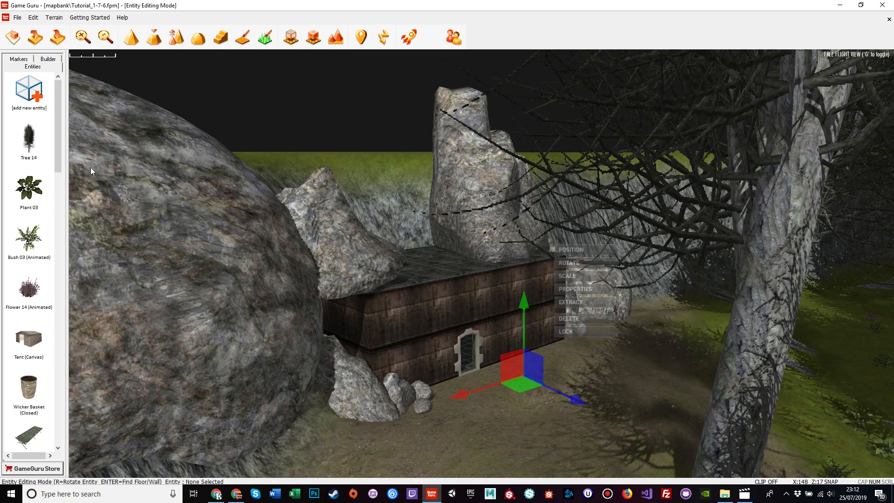
# Open the building structure for editing and display the builder's construction pieces.
pyautogui.click(482, 422)
pyautogui.press('w')
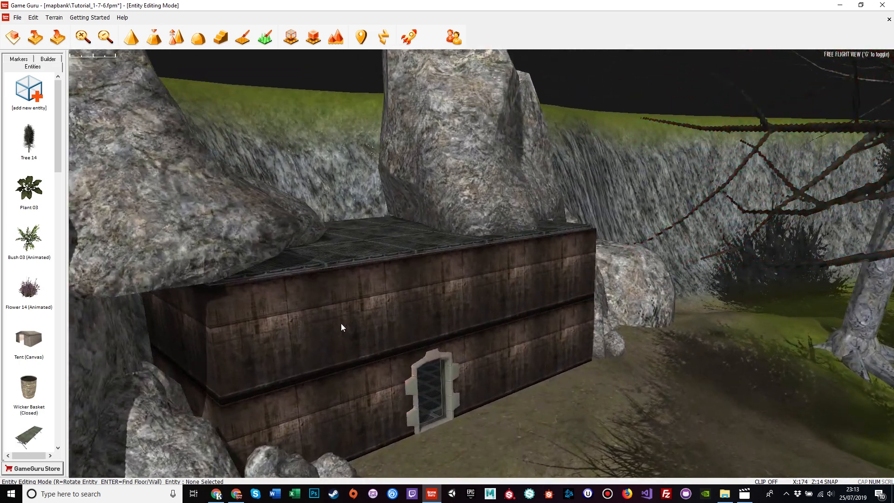
pyautogui.click(375, 327)
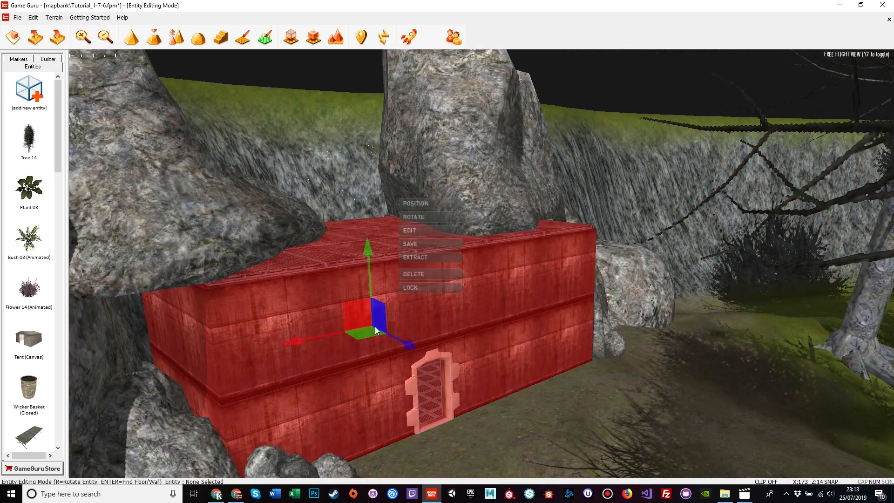
pyautogui.click(409, 230)
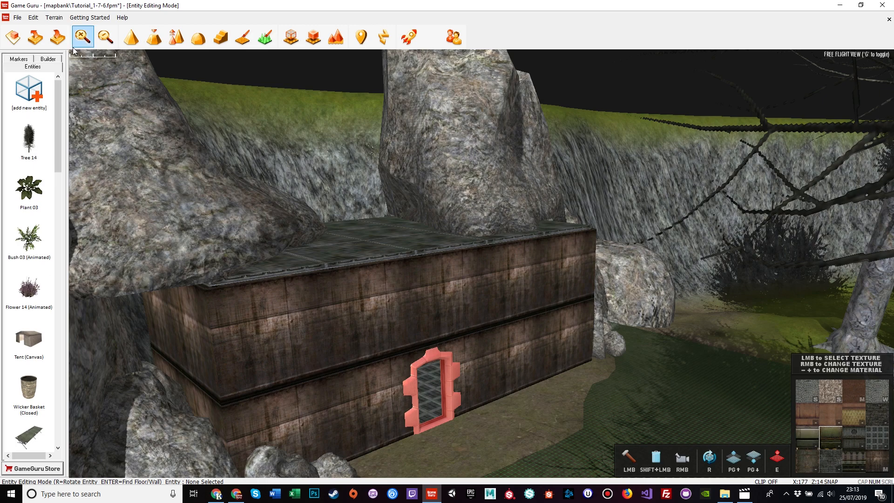
pyautogui.click(48, 59)
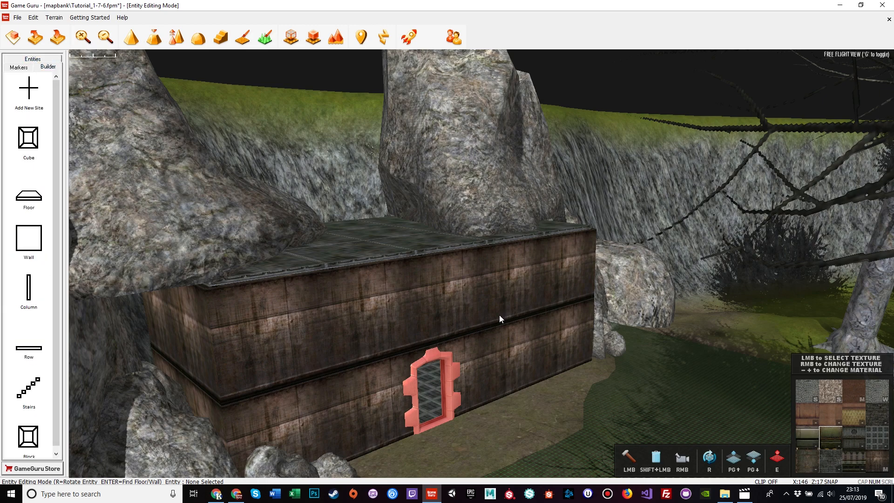
pyautogui.click(471, 299)
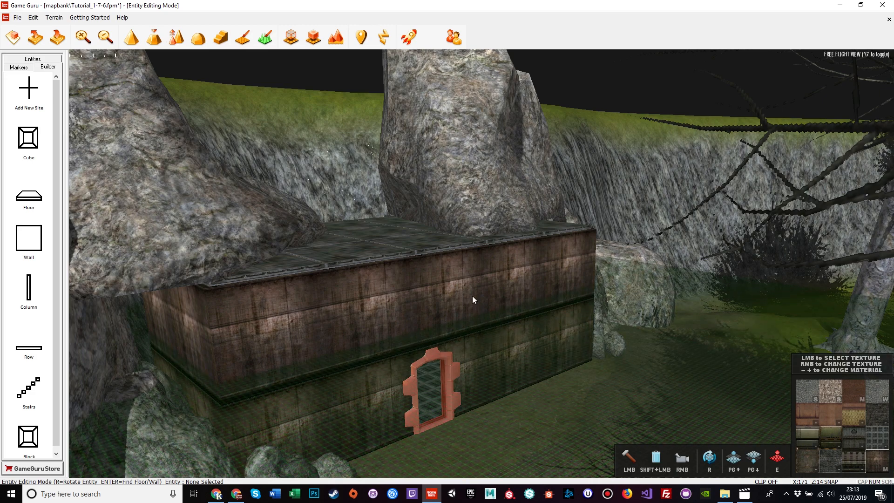
# Shift the build grid down the building's front wall and bring it partway back up toward the roof.
pyautogui.press('w')
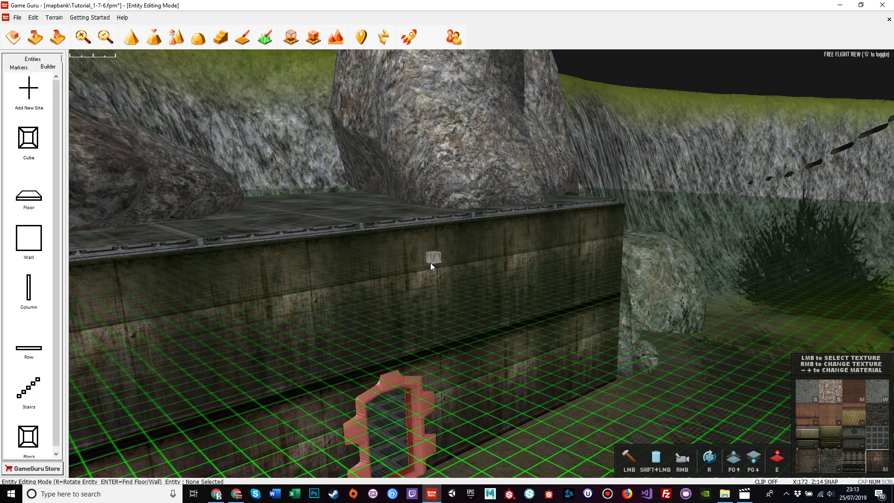
pyautogui.press('pagedown')
pyautogui.press('pagedown')
pyautogui.press('pagedown')
pyautogui.press('pagedown')
pyautogui.press('pagedown')
pyautogui.press('pagedown')
pyautogui.press('pagedown')
pyautogui.press('pagedown')
pyautogui.press('pagedown')
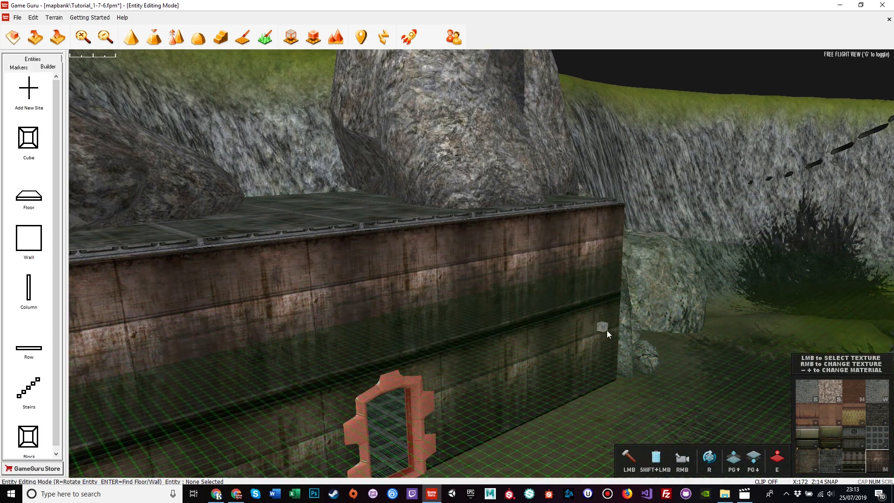
pyautogui.press('pagedown')
pyautogui.press('pageup')
pyautogui.press('pageup')
pyautogui.press('pageup')
pyautogui.press('pageup')
pyautogui.press('pageup')
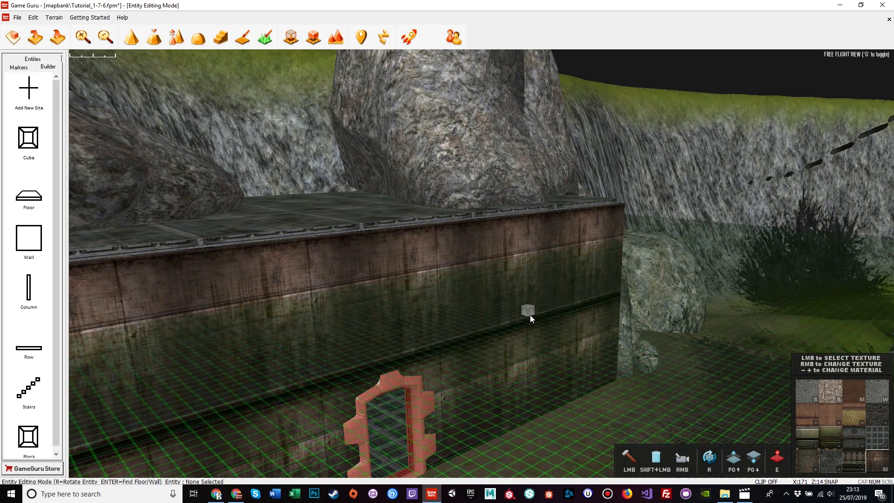
# Raise the build grid to the roof level and set it one level below the roof surface.
pyautogui.press('a')
pyautogui.press('d')
pyautogui.moveTo(531, 316); pyautogui.dragTo(576, 324, button='right')
pyautogui.press('w')
pyautogui.press('s')
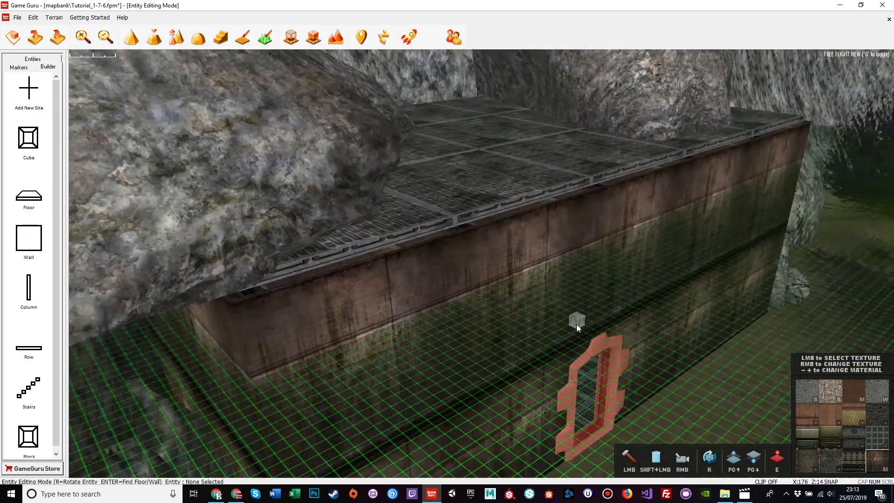
pyautogui.press('pageup')
pyautogui.press('pageup')
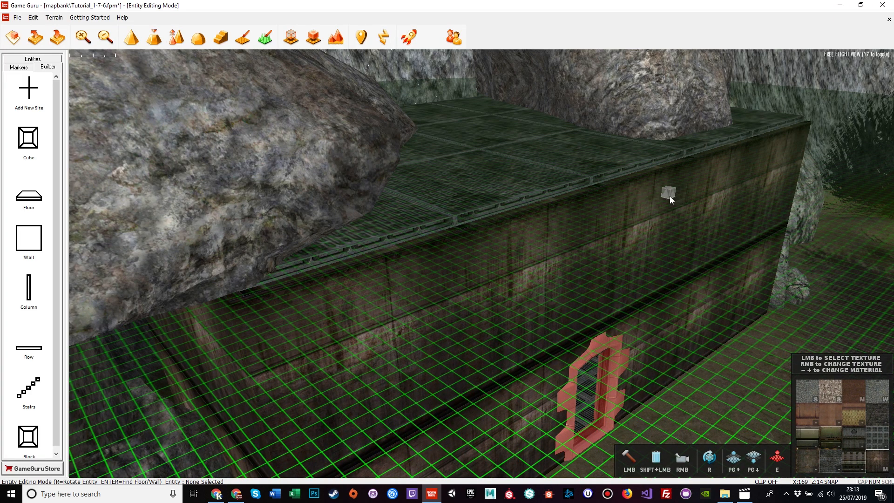
pyautogui.press('pagedown')
pyautogui.scroll(1, 670, 196)
pyautogui.scroll(2, 670, 196)
pyautogui.scroll(-4, 670, 196)
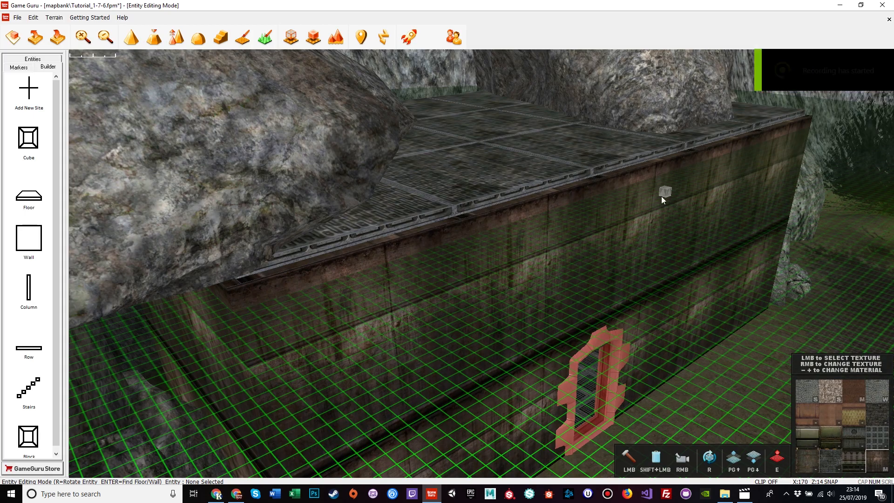
# Level the build grid with the roof's front edge and place cubes along that edge beside the overhanging rock.
pyautogui.scroll(4, 565, 189)
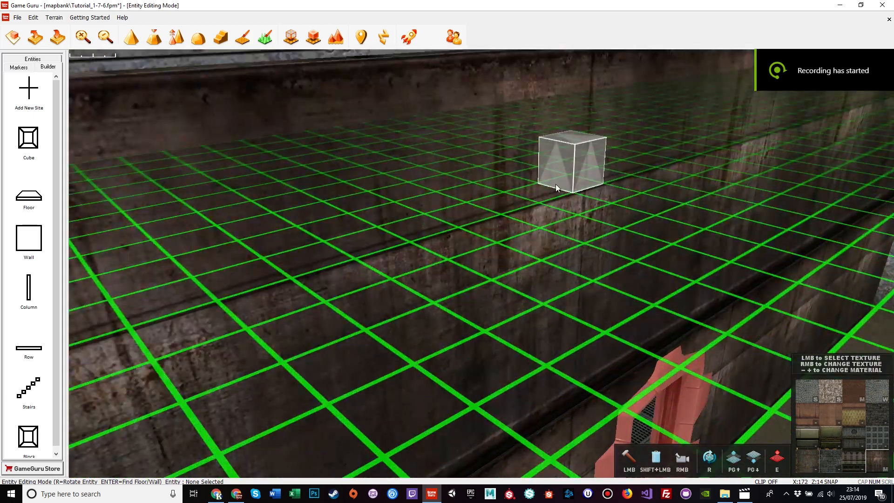
pyautogui.scroll(-4, 555, 184)
pyautogui.scroll(3, 550, 201)
pyautogui.moveTo(550, 200); pyautogui.dragTo(499, 237, button='right')
pyautogui.press('a')
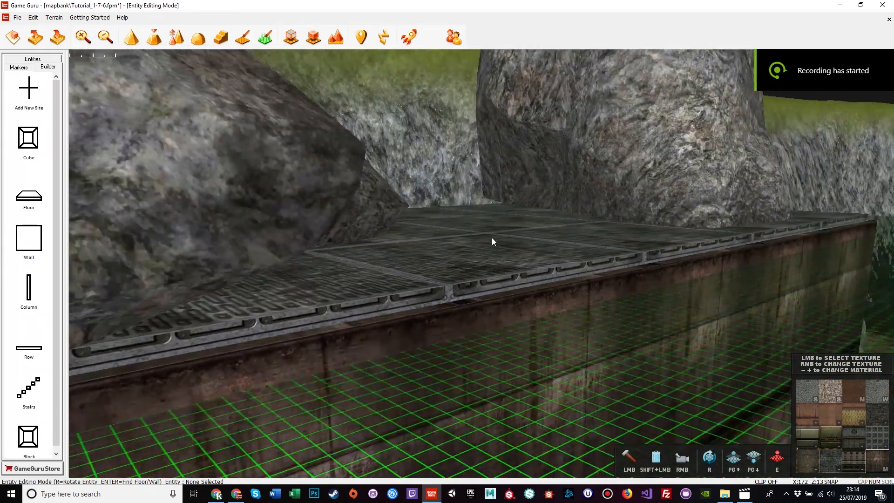
pyautogui.press('pageup')
pyautogui.press('pageup')
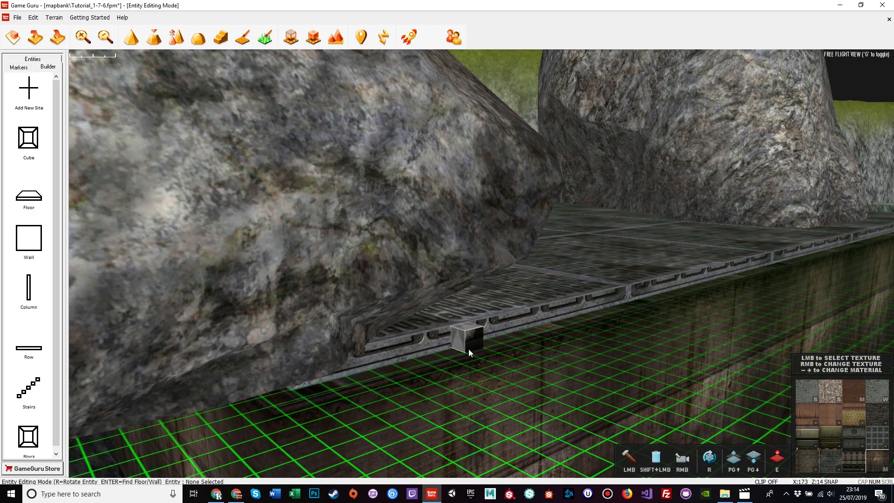
pyautogui.click(454, 349)
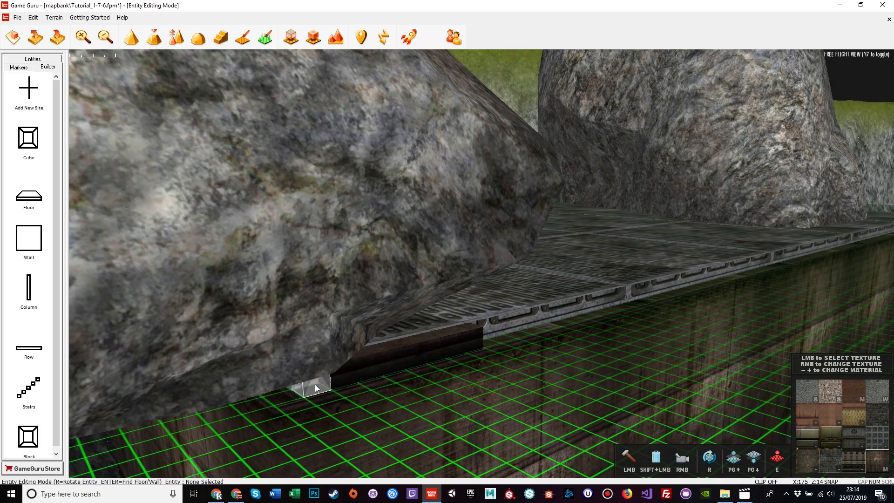
pyautogui.click(314, 389)
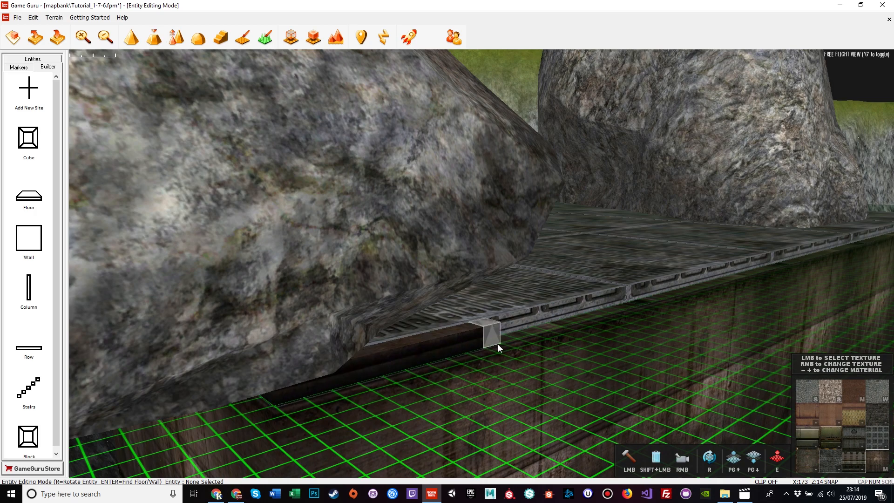
# Move the build grid down and examine the new cube trim along the roof edge from the front corner.
pyautogui.press('pagedown')
pyautogui.press('pagedown')
pyautogui.press('pagedown')
pyautogui.press('s')
pyautogui.moveTo(518, 384); pyautogui.dragTo(523, 436, button='right')
pyautogui.press('w')
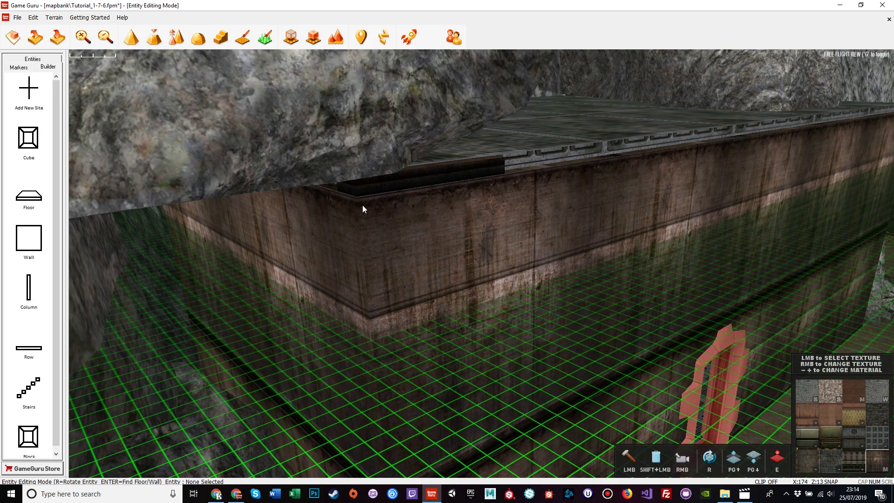
pyautogui.moveTo(479, 219); pyautogui.dragTo(536, 182, button='right')
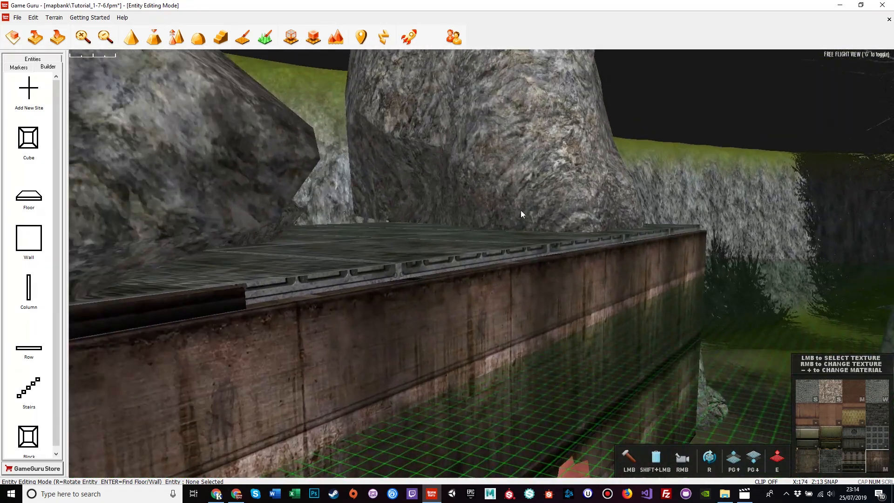
# Return the build grid to the roof-edge level and extend the cube trim further along the front edge.
pyautogui.press('pageup')
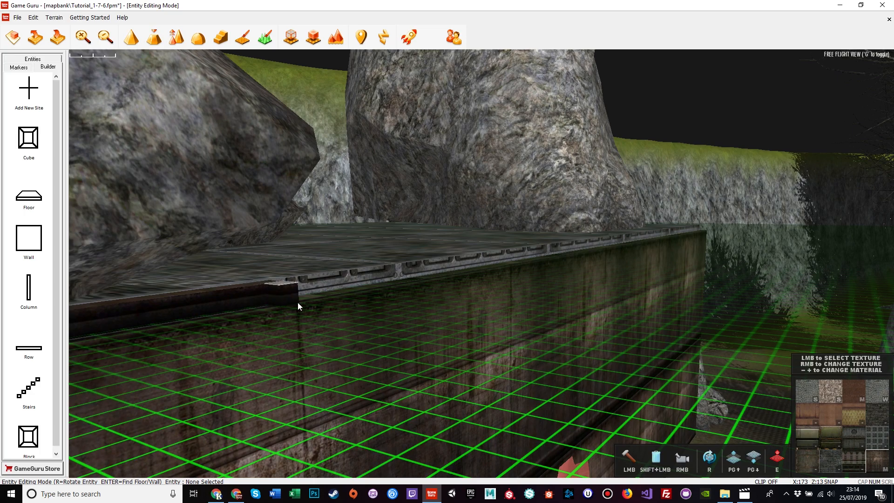
pyautogui.moveTo(307, 293); pyautogui.dragTo(421, 286, button='right')
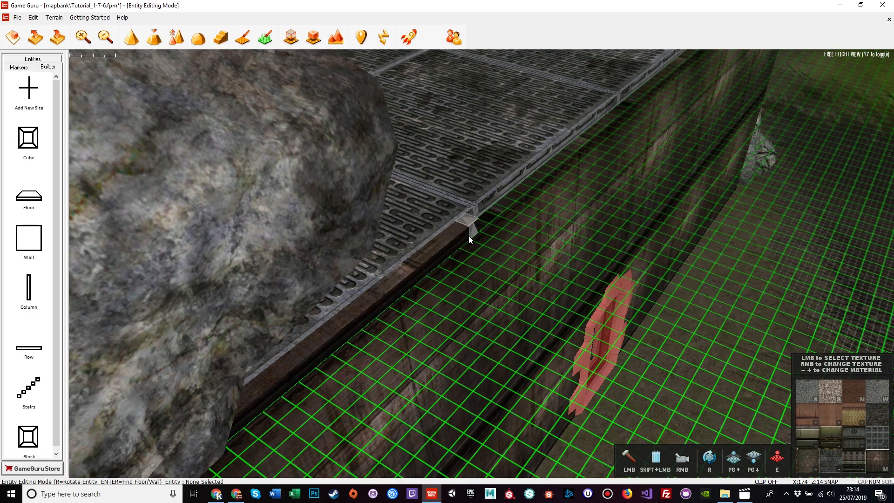
pyautogui.moveTo(538, 175); pyautogui.dragTo(279, 179, button='right')
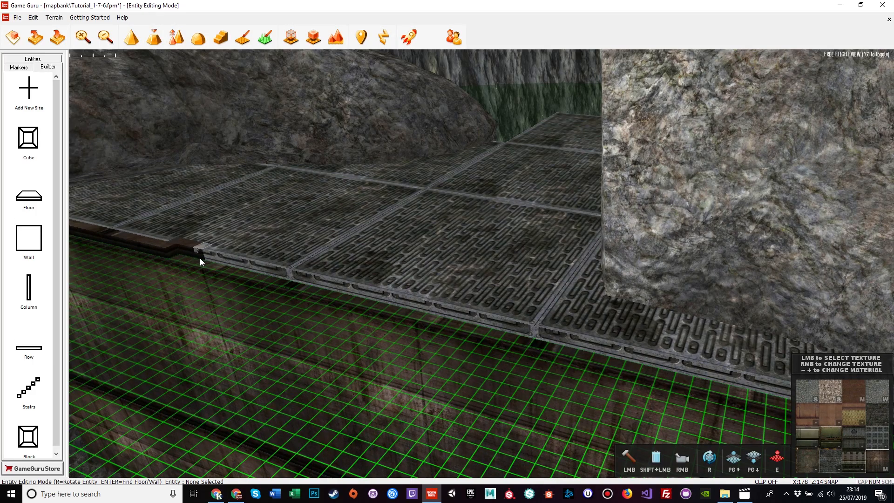
pyautogui.moveTo(200, 258); pyautogui.dragTo(249, 290, button='right')
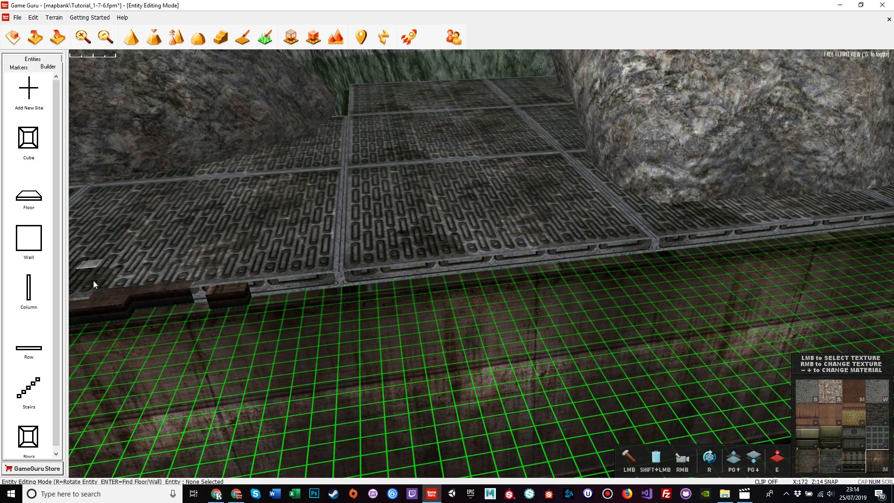
# Place Row pieces along the rest of the roof's front edge up to the far corner, filling the gap near the cubes.
pyautogui.click(31, 348)
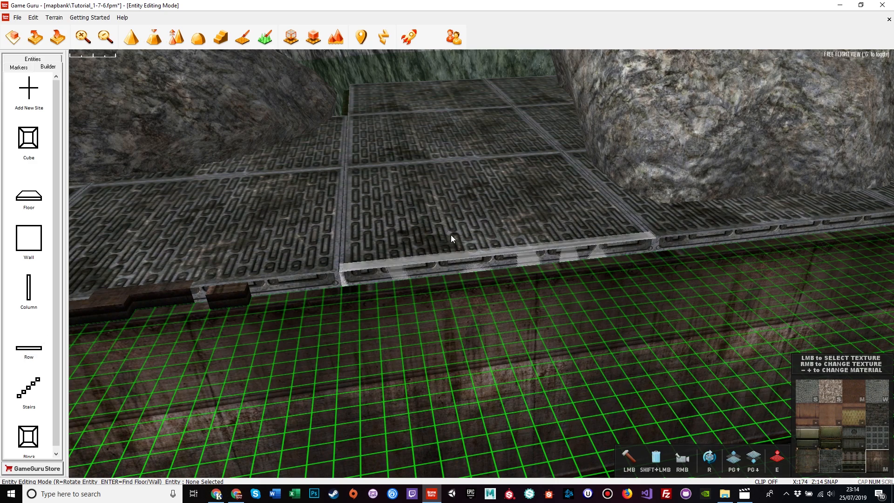
pyautogui.press('s')
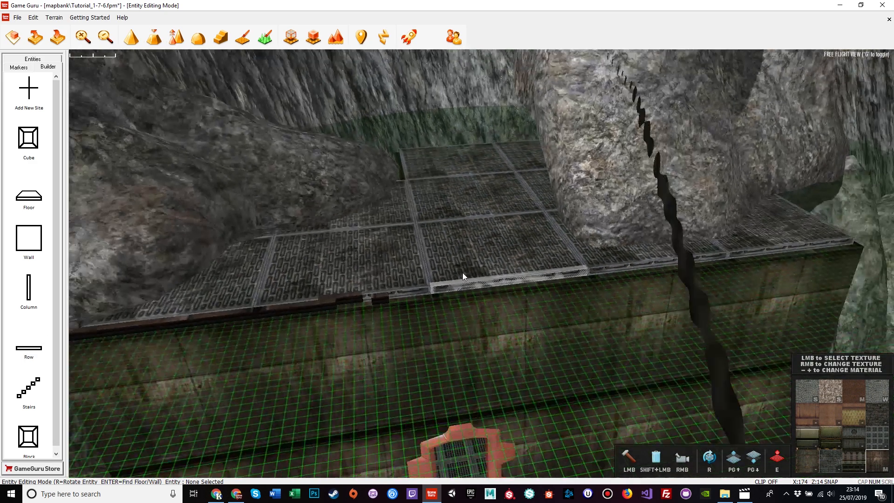
pyautogui.press('a')
pyautogui.press('d')
pyautogui.moveTo(518, 330); pyautogui.dragTo(658, 314, button='right')
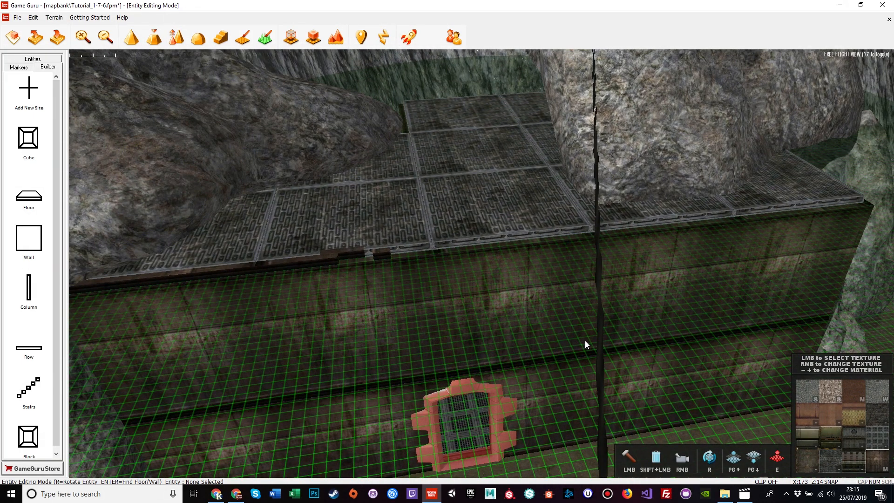
pyautogui.press('r')
pyautogui.click(576, 282)
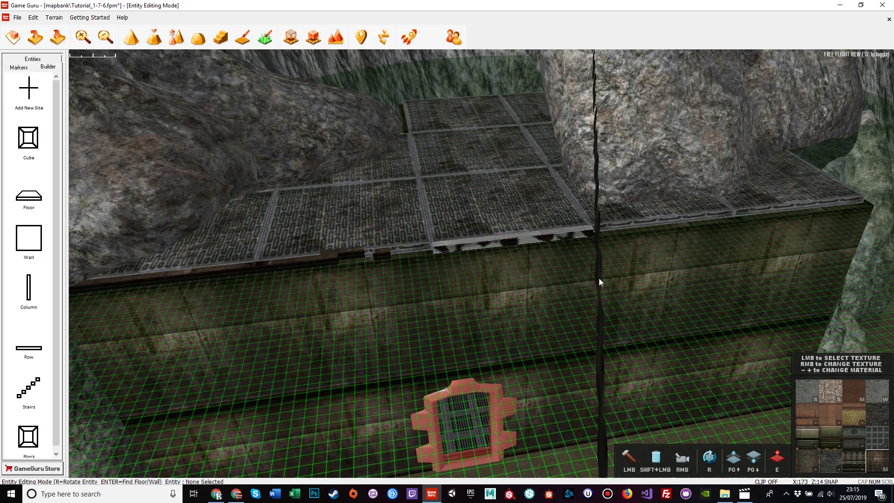
pyautogui.click(827, 248)
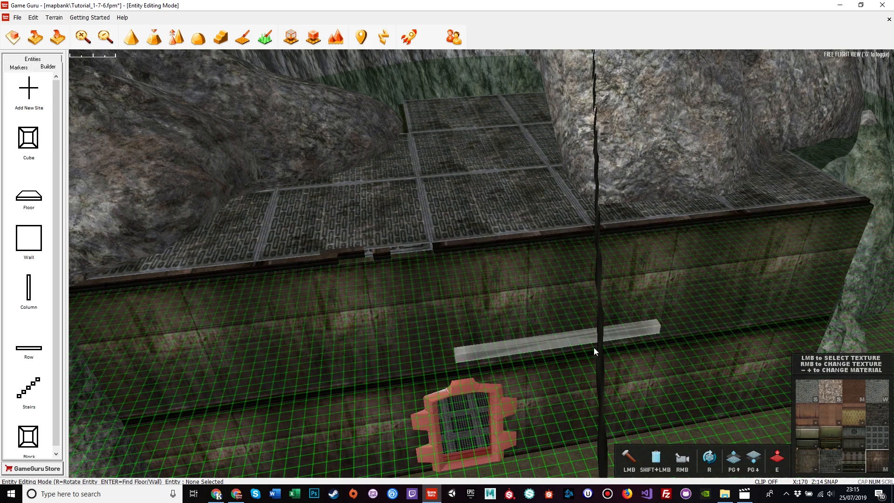
pyautogui.click(333, 308)
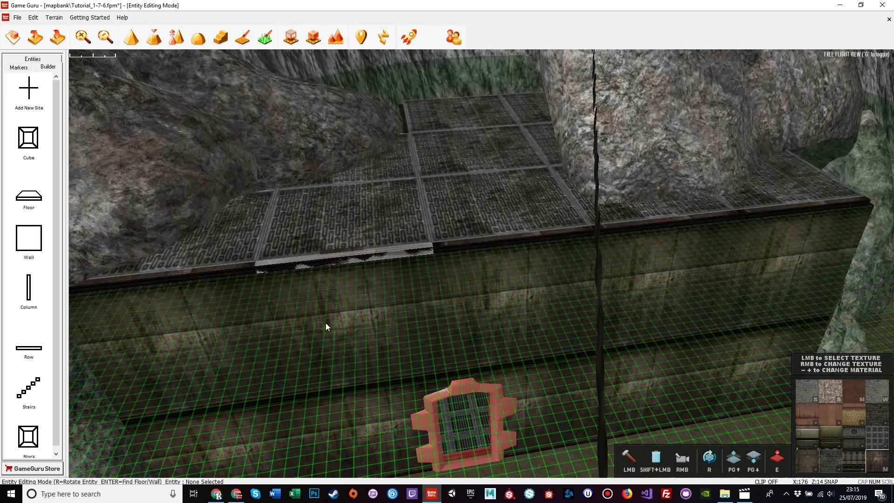
# Continue the row trim along the roof's short side edge and switch back to the Cube piece.
pyautogui.press('d')
pyautogui.press('w')
pyautogui.moveTo(535, 301); pyautogui.dragTo(617, 370, button='right')
pyautogui.press('w')
pyautogui.press('s')
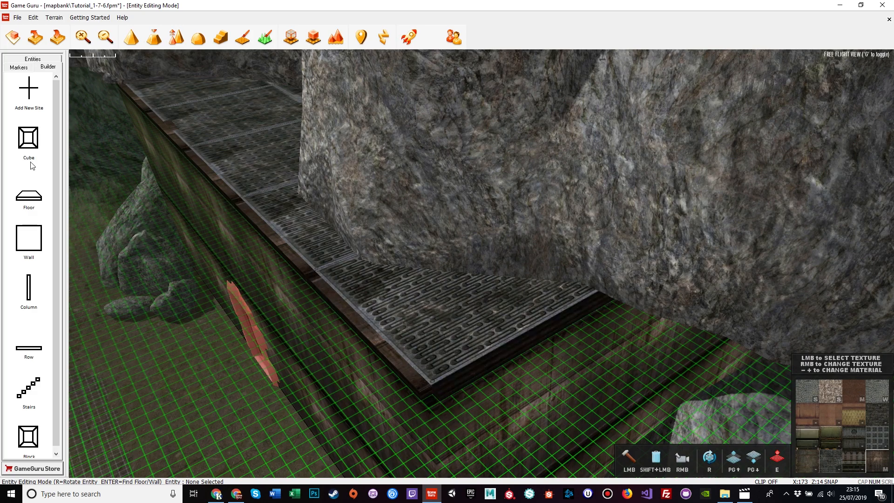
pyautogui.click(28, 140)
pyautogui.press('w')
pyautogui.moveTo(316, 384); pyautogui.dragTo(317, 349, button='right')
pyautogui.press('s')
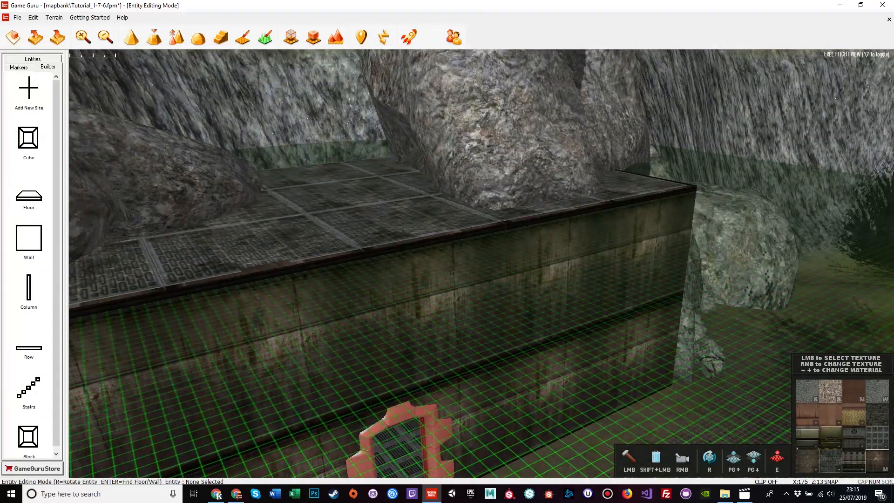
pyautogui.moveTo(401, 326); pyautogui.dragTo(354, 307, button='right')
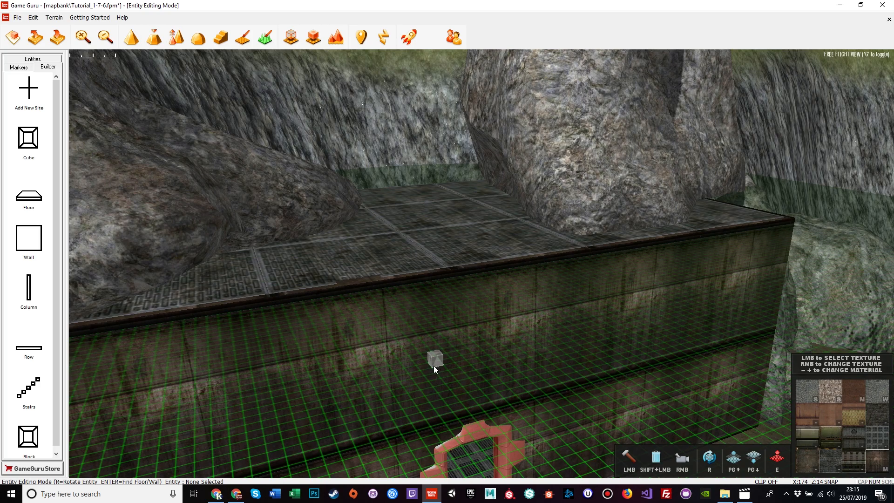
# Try floor pieces with a different texture on the open grid beside the building and remove them again.
pyautogui.moveTo(435, 366); pyautogui.dragTo(478, 382, button='right')
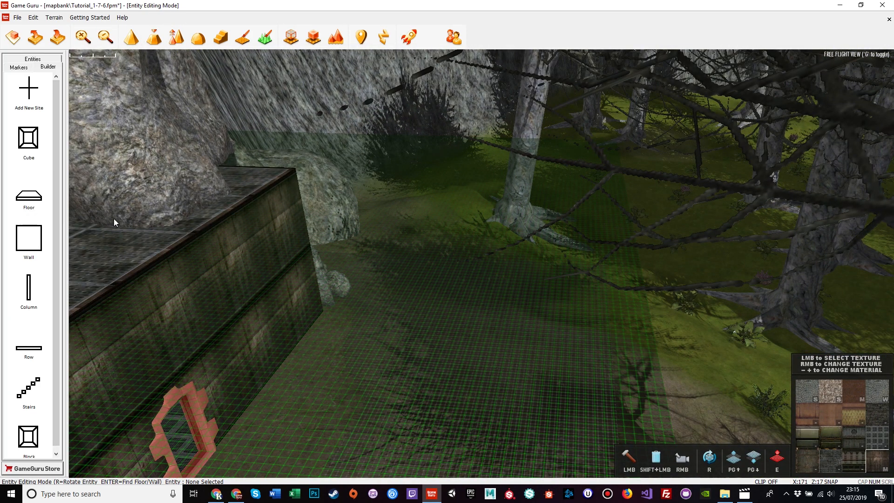
pyautogui.click(533, 328)
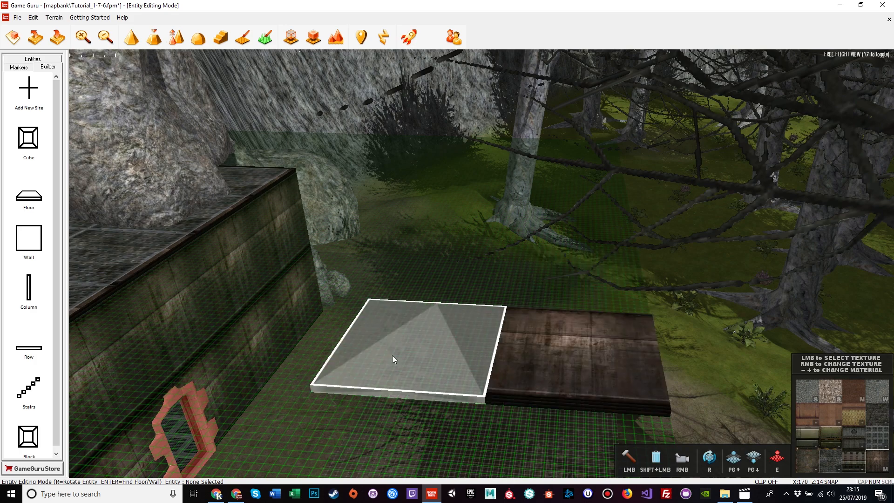
pyautogui.click(861, 461)
pyautogui.click(439, 357)
pyautogui.click(597, 359)
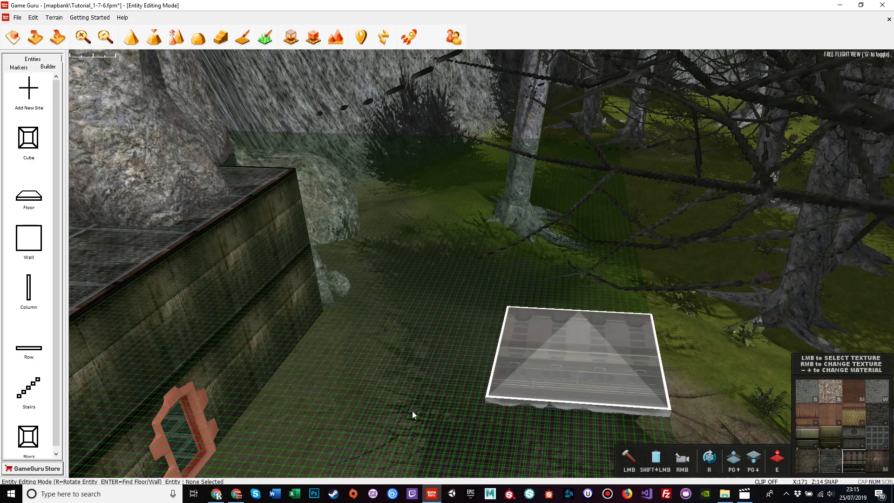
pyautogui.keyDown('shift'); pyautogui.click(554, 364); pyautogui.keyUp('shift')
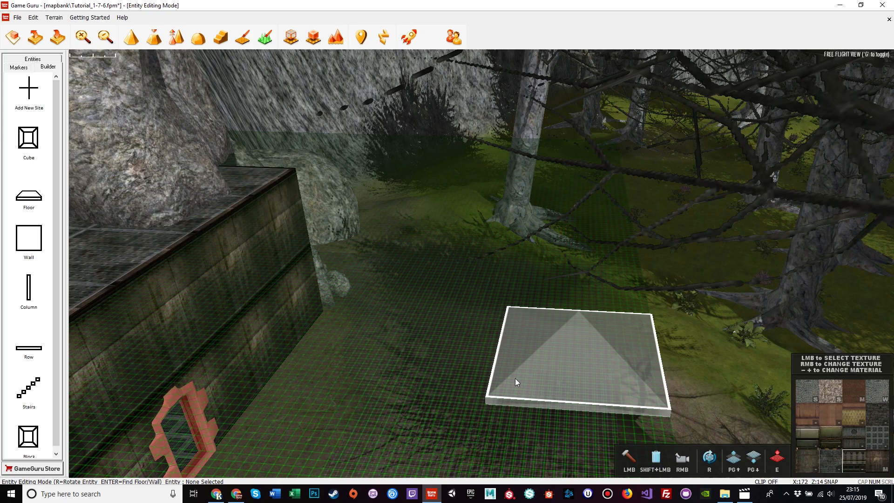
# Try another texture for the floor piece and hold the piece over the roof tiles.
pyautogui.moveTo(514, 378); pyautogui.dragTo(561, 398, button='right')
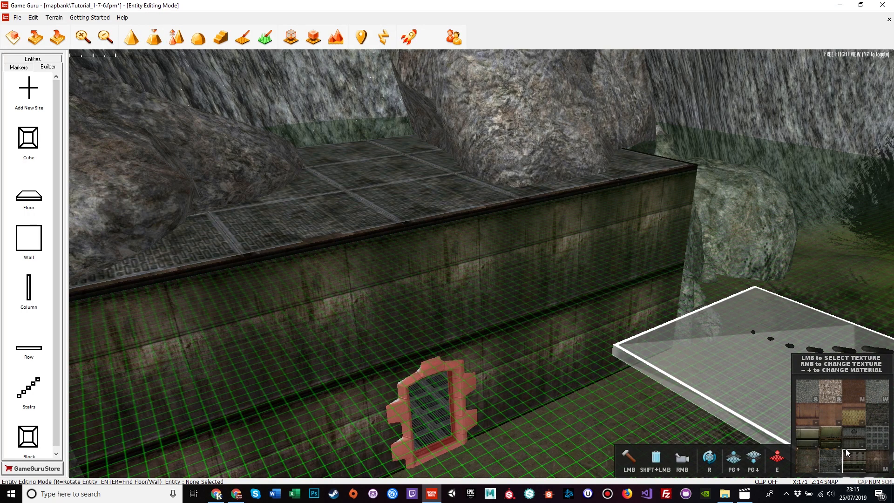
pyautogui.click(829, 466)
pyautogui.moveTo(746, 419)
pyautogui.mouseDown(button='right')
pyautogui.moveTo(732, 386)
pyautogui.moveTo(736, 411)
pyautogui.mouseUp(button='right')
pyautogui.moveTo(575, 423)
pyautogui.mouseDown(button='right')
pyautogui.moveTo(576, 411)
pyautogui.moveTo(576, 423)
pyautogui.mouseUp(button='right')
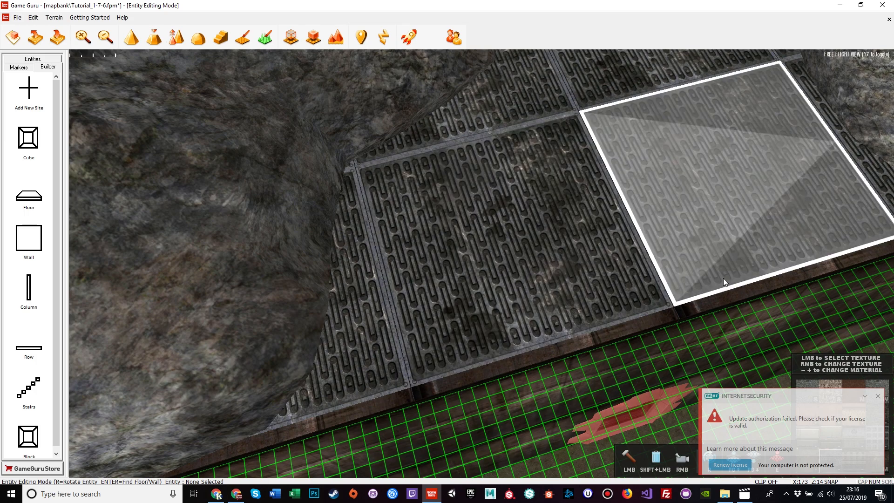
pyautogui.scroll(-5, 723, 279)
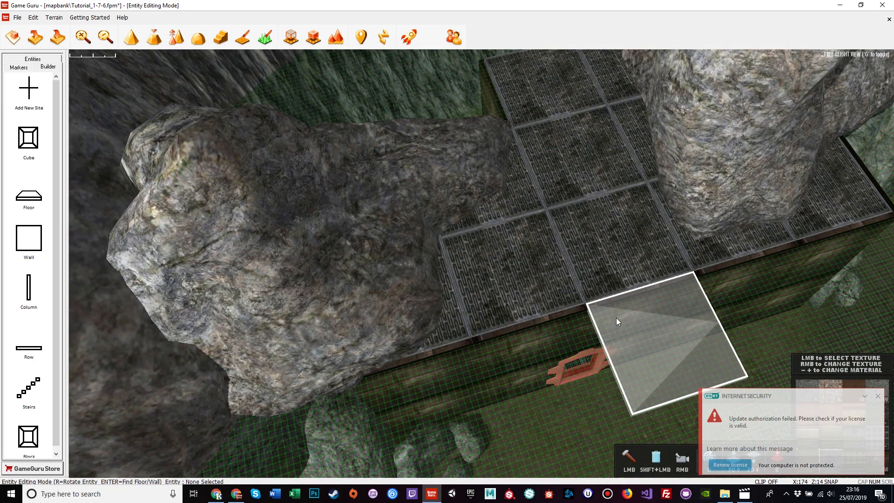
# Finish editing the building structure and view its trimmed front from near the ground.
pyautogui.press('e')
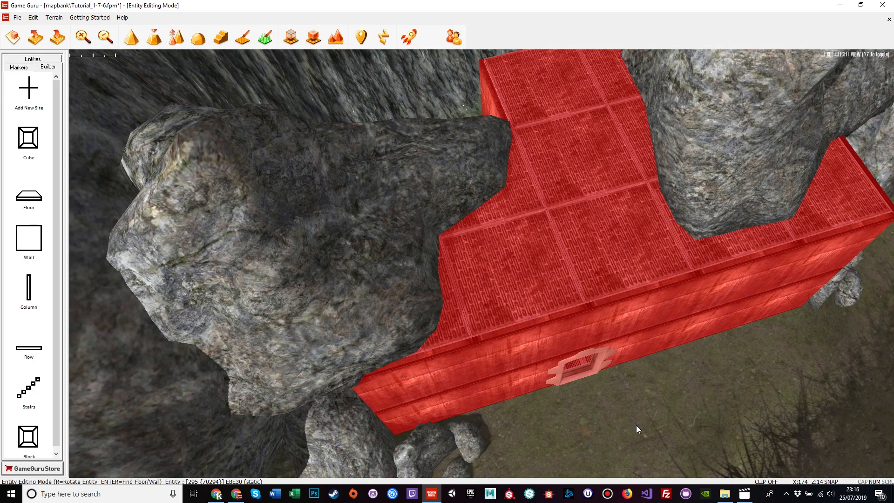
pyautogui.moveTo(641, 429); pyautogui.dragTo(465, 396, button='right')
pyautogui.press('w')
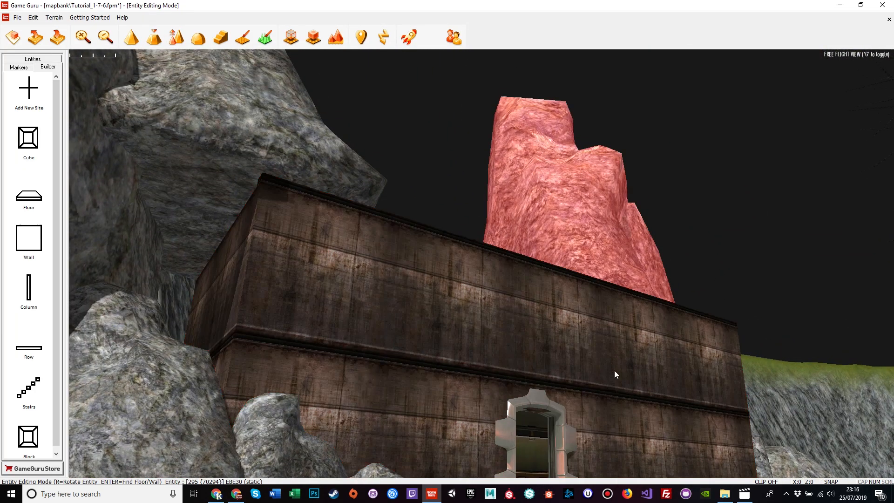
# Examine the building's front and the rocks at its corner from the side and from near the doorway.
pyautogui.moveTo(807, 366); pyautogui.dragTo(769, 382, button='right')
pyautogui.press('s')
pyautogui.press('a')
pyautogui.press('w')
pyautogui.press('a')
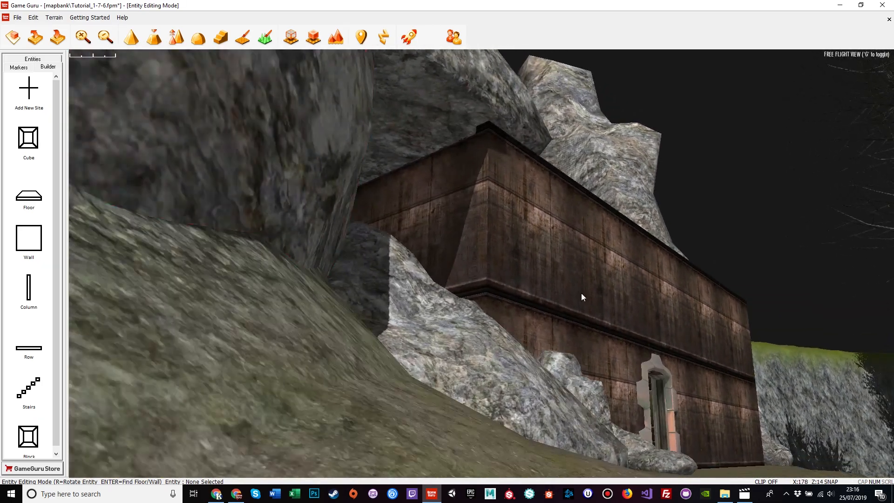
pyautogui.press('w')
pyautogui.press('d')
pyautogui.moveTo(794, 365); pyautogui.dragTo(791, 434, button='right')
pyautogui.press('s')
pyautogui.moveTo(777, 293); pyautogui.dragTo(780, 404, button='right')
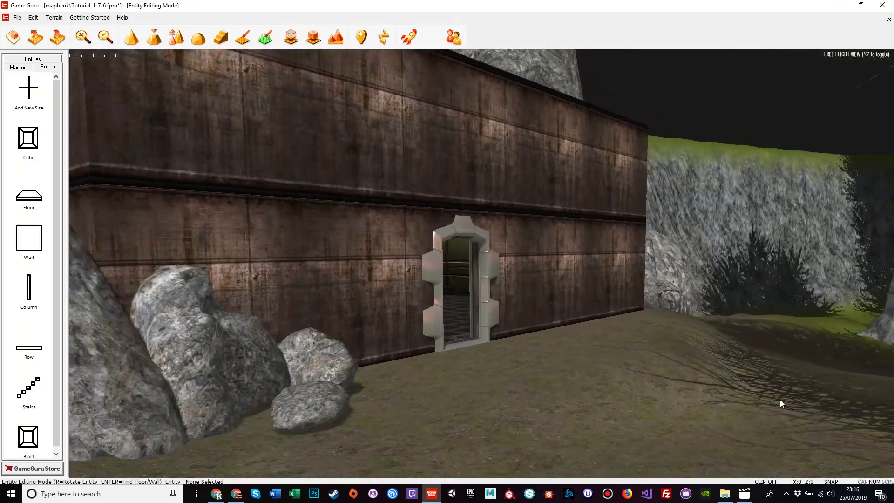
# Add a Rocks (8) entity from the Scenery library in front of the building and rotate it onto another side.
pyautogui.click(24, 58)
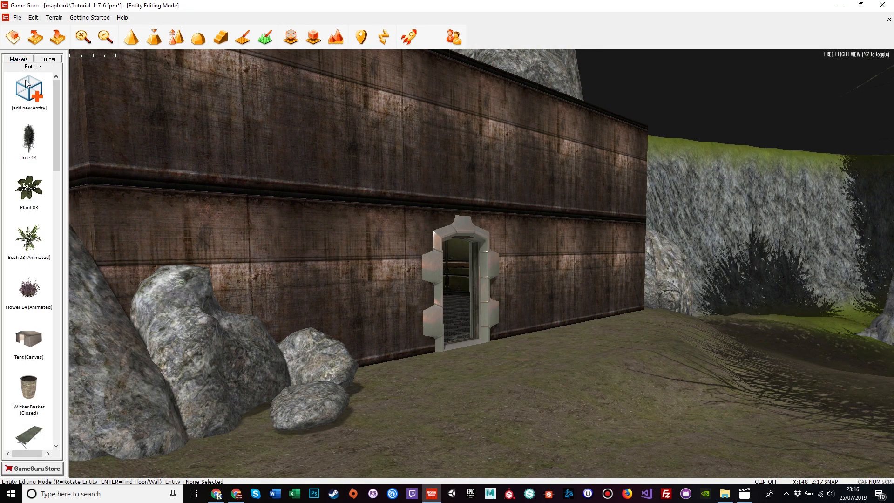
pyautogui.click(28, 87)
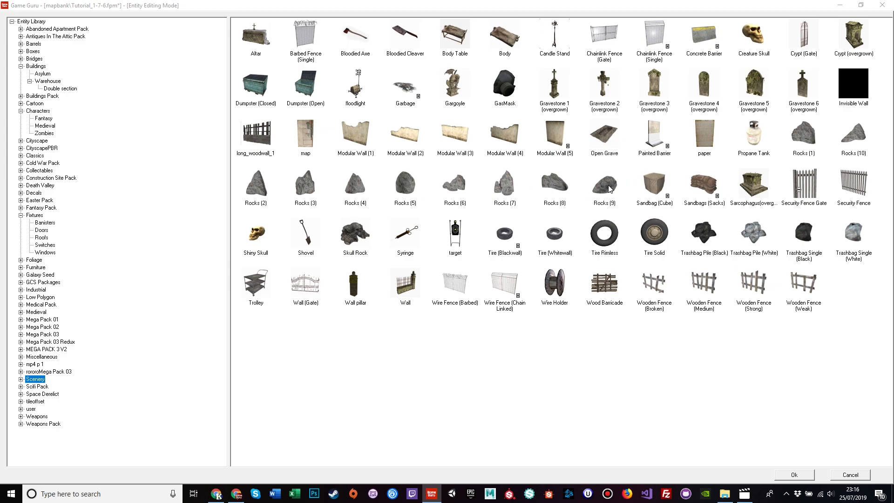
pyautogui.doubleClick(556, 184)
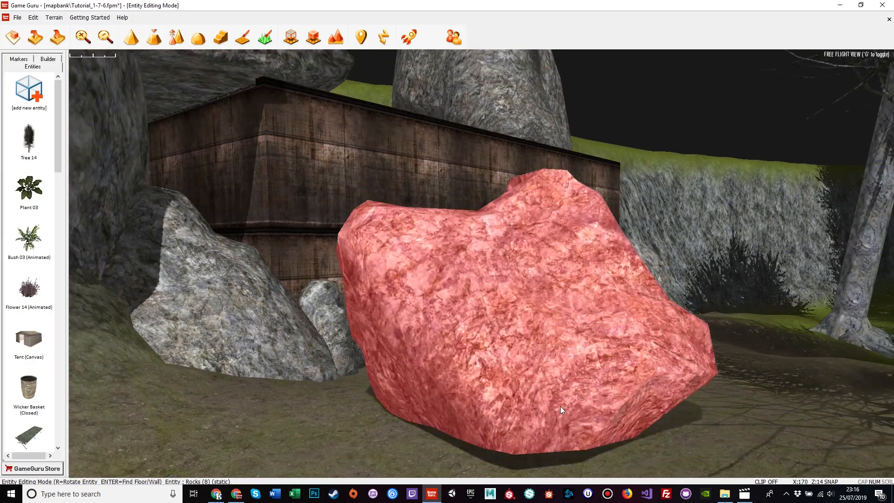
pyautogui.click(598, 362)
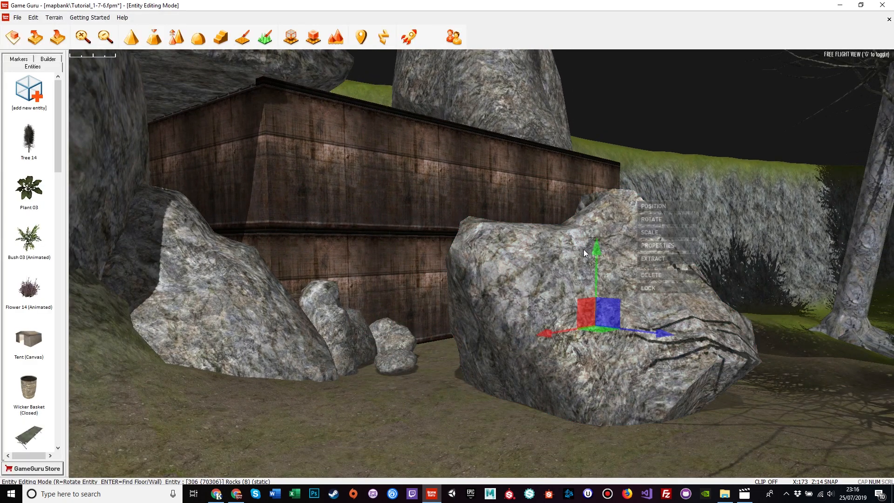
pyautogui.click(667, 219)
pyautogui.moveTo(628, 302); pyautogui.dragTo(695, 482)
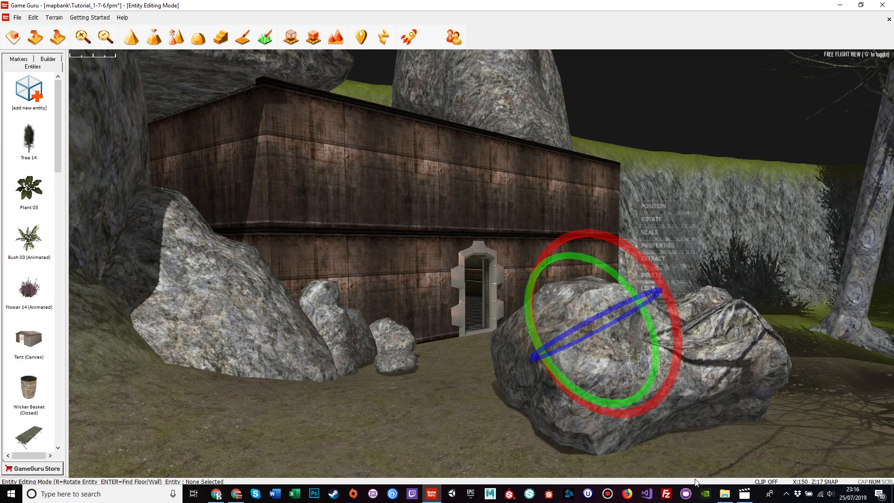
# Move the Rocks (8) entity up to the building's upper corner, between the side wall and the large cliff boulder.
pyautogui.click(654, 207)
pyautogui.moveTo(609, 316); pyautogui.dragTo(335, 127)
pyautogui.moveTo(323, 96); pyautogui.dragTo(107, 51)
pyautogui.press('a')
pyautogui.press('d')
pyautogui.moveTo(514, 158); pyautogui.dragTo(374, 177, button='right')
pyautogui.moveTo(184, 185); pyautogui.dragTo(136, 185)
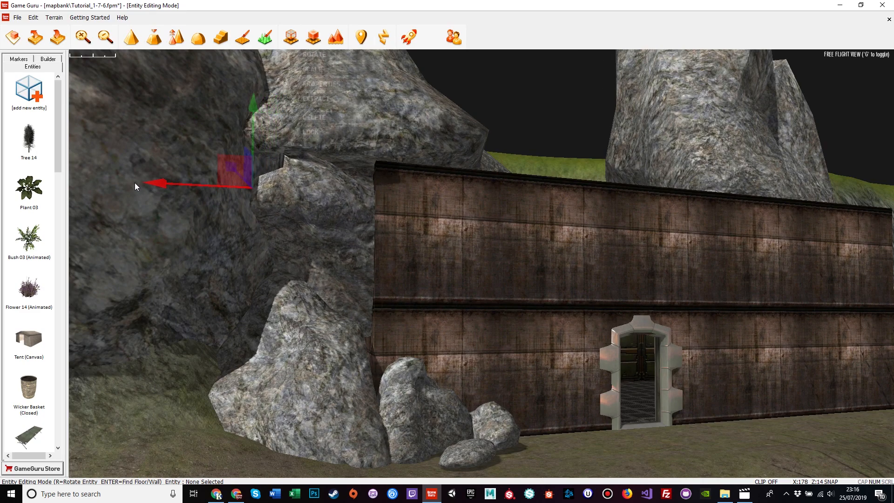
# Push the Rocks (8) entity further into the large cliff boulder beside the building's corner.
pyautogui.press('d')
pyautogui.moveTo(504, 290); pyautogui.dragTo(469, 226, button='right')
pyautogui.press('w')
pyautogui.press('w')
pyautogui.press('s')
pyautogui.press('s')
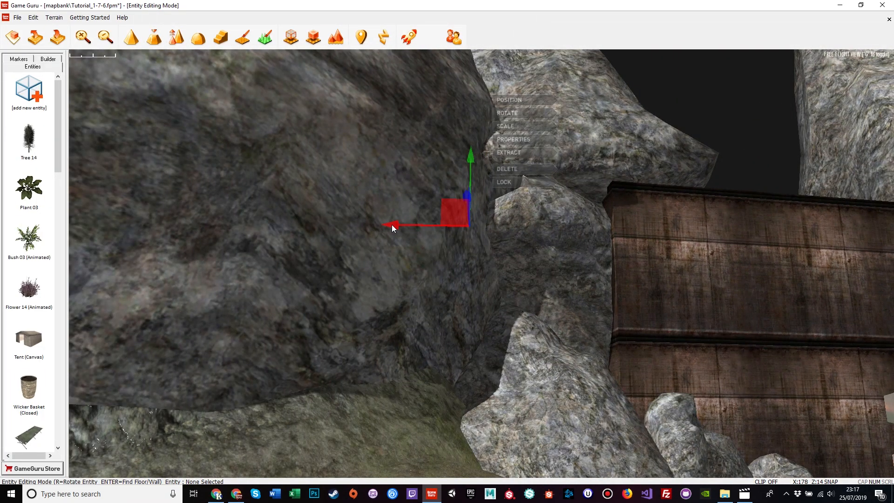
pyautogui.press('d')
pyautogui.moveTo(263, 225); pyautogui.dragTo(334, 221)
# Rotate the Rocks (8) entity about its vertical axis and slide it along toward the cliff boulder.
pyautogui.click(467, 113)
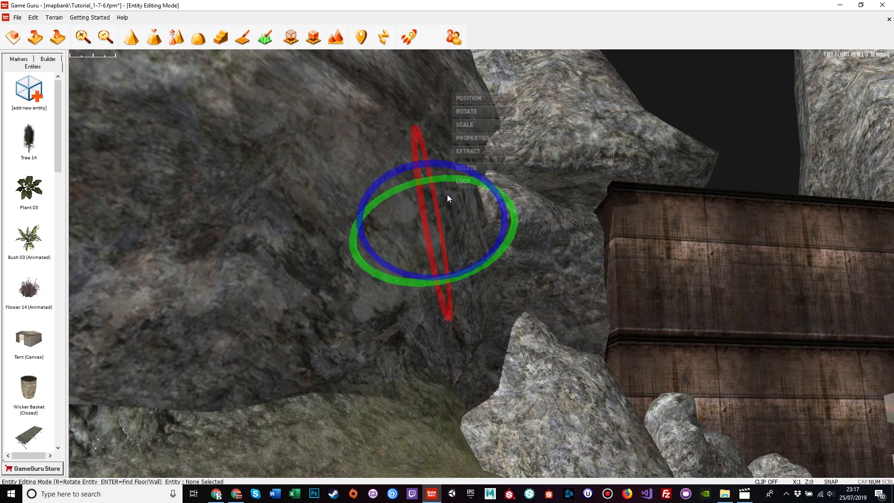
pyautogui.moveTo(481, 260); pyautogui.dragTo(517, 254)
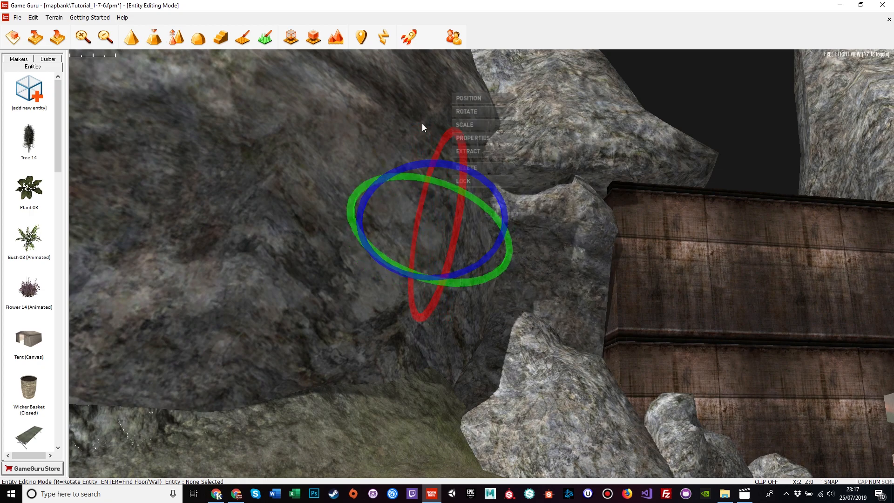
pyautogui.click(475, 102)
pyautogui.moveTo(357, 225); pyautogui.dragTo(310, 224)
# Fine-tune the position of the Rocks (8) entity beside the side wall, checking it from several angles.
pyautogui.moveTo(488, 237); pyautogui.dragTo(574, 200, button='right')
pyautogui.press('s')
pyautogui.press('w')
pyautogui.press('a')
pyautogui.press('w')
pyautogui.moveTo(525, 192); pyautogui.dragTo(492, 192)
pyautogui.moveTo(488, 115); pyautogui.dragTo(510, 149, button='right')
pyautogui.press('d')
pyautogui.press('d')
pyautogui.press('a')
pyautogui.press('s')
pyautogui.moveTo(506, 152); pyautogui.dragTo(485, 154)
# Shift the Rocks (8) entity slightly once more along one axis and release its selection.
pyautogui.moveTo(575, 191); pyautogui.dragTo(767, 215, button='right')
pyautogui.press('w')
pyautogui.press('s')
pyautogui.moveTo(518, 296); pyautogui.dragTo(497, 296)
pyautogui.press('d')
pyautogui.moveTo(497, 296); pyautogui.dragTo(260, 252, button='right')
pyautogui.press('d')
pyautogui.press('w')
pyautogui.press('w')
pyautogui.press('s')
pyautogui.press('a')
pyautogui.click(577, 435)
# Extract the Rocks (10) entity at the roof corner, drop it back in place and place a rotated copy on the roof.
pyautogui.moveTo(652, 432); pyautogui.dragTo(839, 421, button='right')
pyautogui.press('w')
pyautogui.press('w')
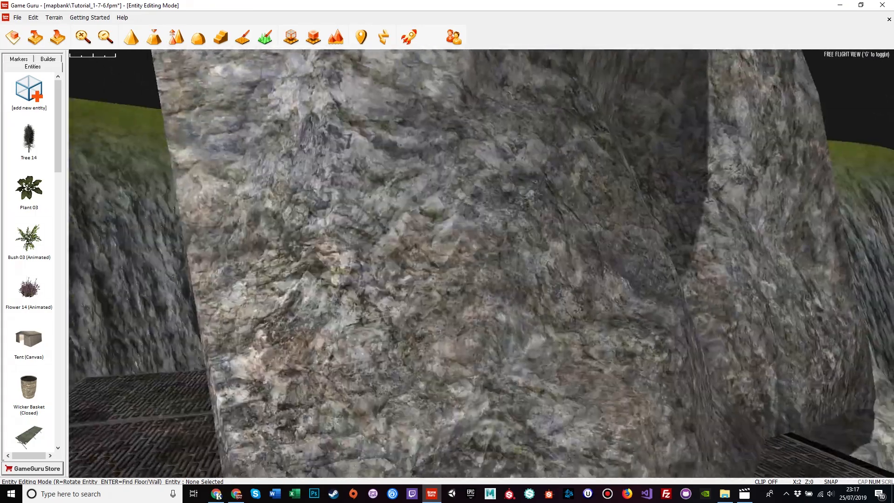
pyautogui.press('s')
pyautogui.press('w')
pyautogui.moveTo(683, 464)
pyautogui.mouseDown(button='right')
pyautogui.moveTo(683, 442)
pyautogui.moveTo(682, 475)
pyautogui.moveTo(682, 464)
pyautogui.mouseUp(button='right')
pyautogui.press('s')
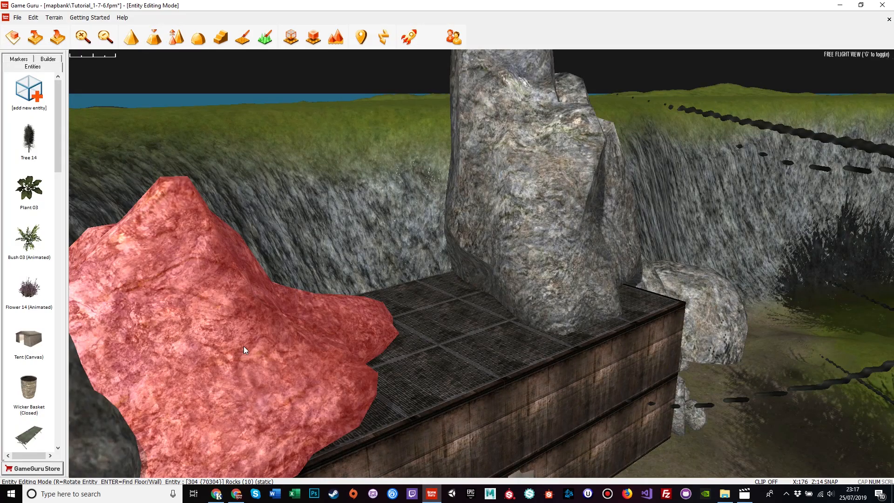
pyautogui.click(244, 346)
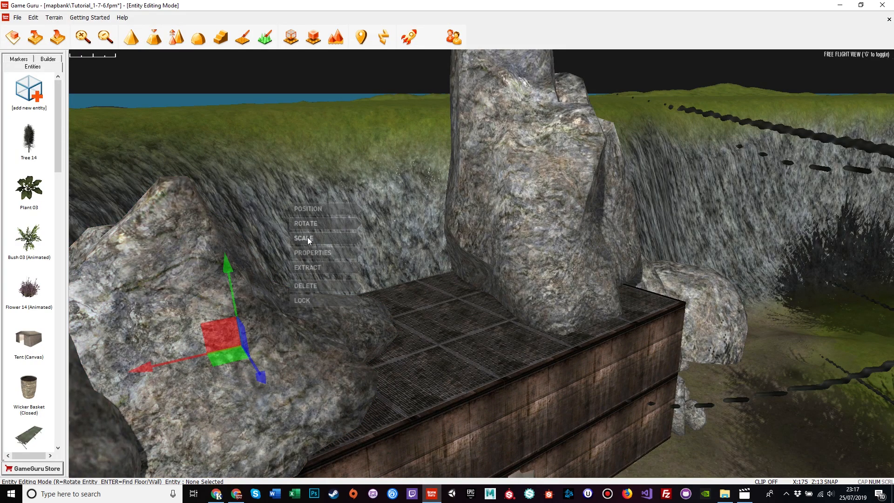
pyautogui.click(308, 269)
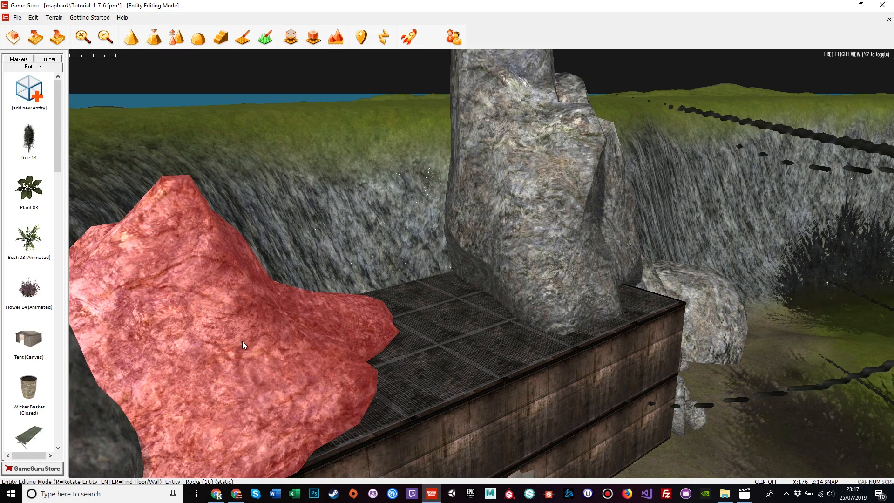
pyautogui.moveTo(242, 346); pyautogui.dragTo(408, 369)
pyautogui.press('r')
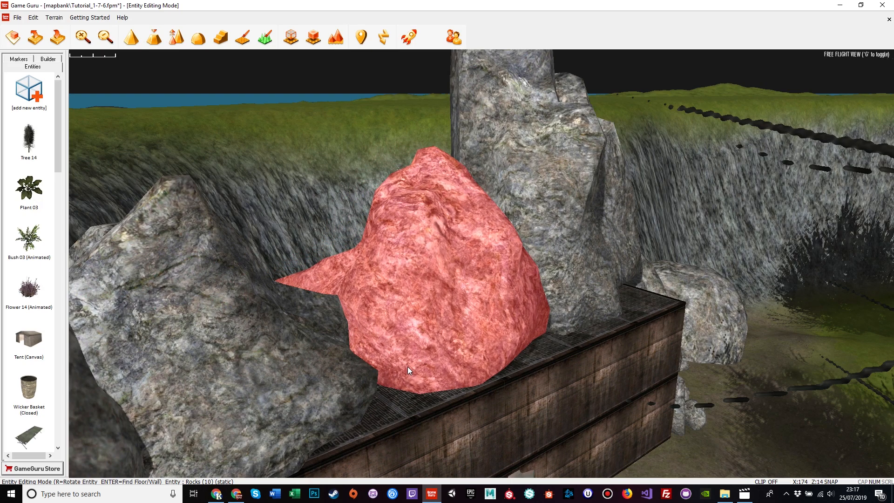
pyautogui.click(408, 368)
# Examine the rocks above the roof and the gap beside the building's side wall from the front.
pyautogui.press('s')
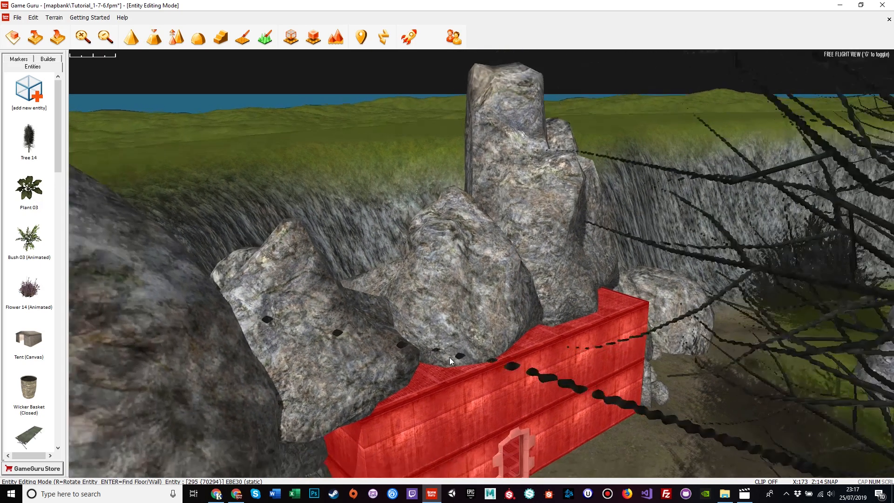
pyautogui.moveTo(667, 460); pyautogui.dragTo(659, 391, button='right')
pyautogui.press('w')
pyautogui.press('s')
pyautogui.press('d')
pyautogui.press('w')
pyautogui.press('d')
pyautogui.press('a')
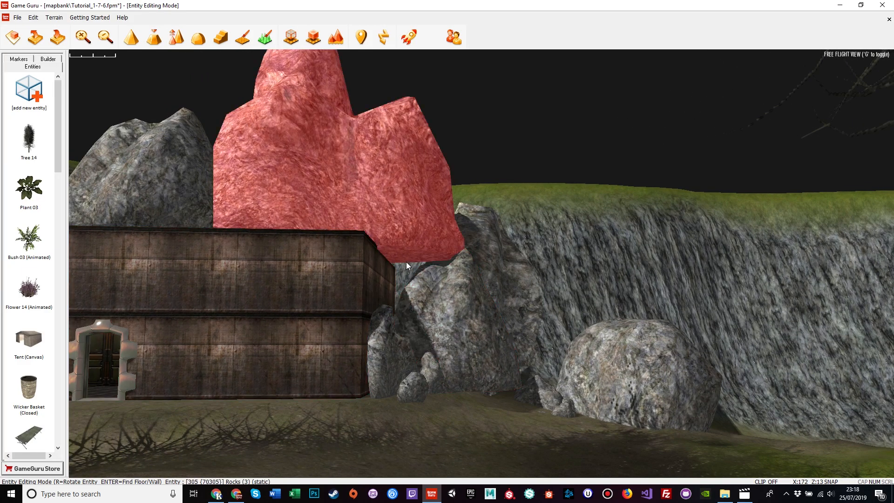
pyautogui.press('a')
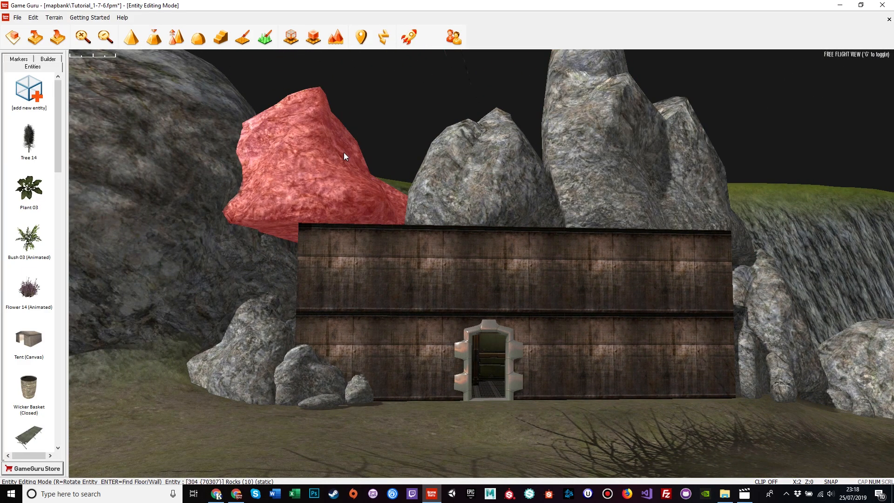
pyautogui.press('d')
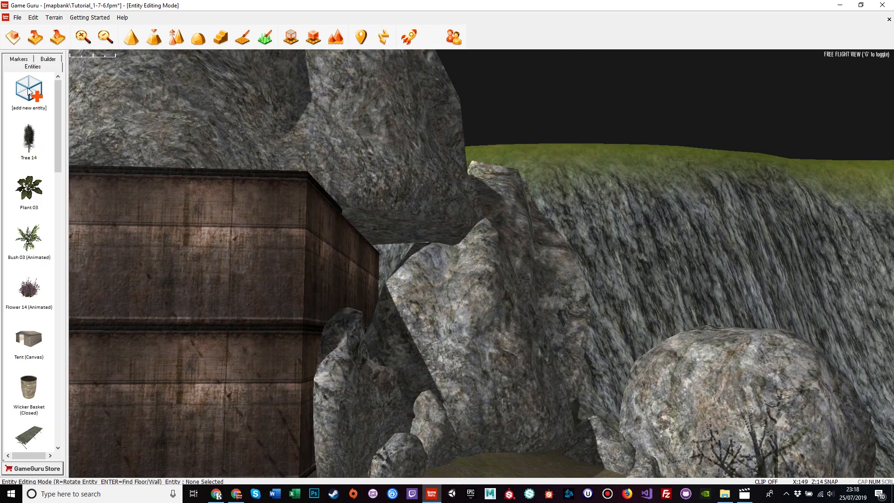
# Add a Rocks (6) entity from the Scenery library on the ground near the building's corner.
pyautogui.click(29, 91)
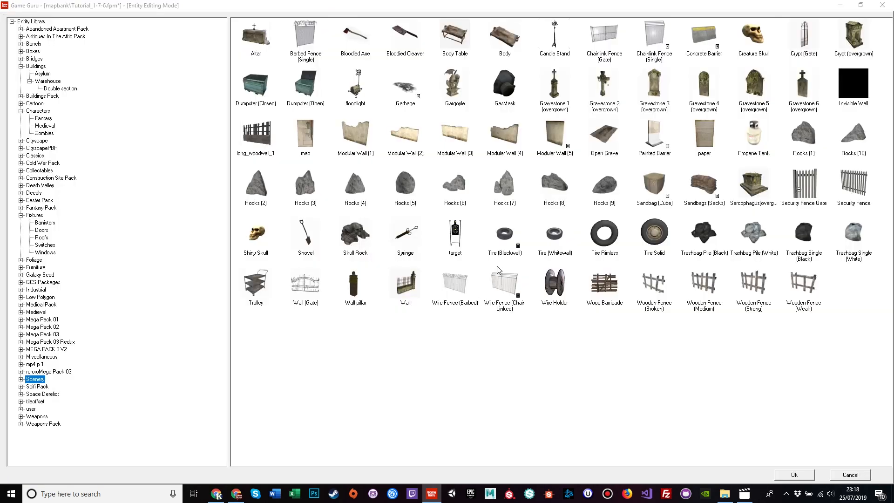
pyautogui.doubleClick(457, 185)
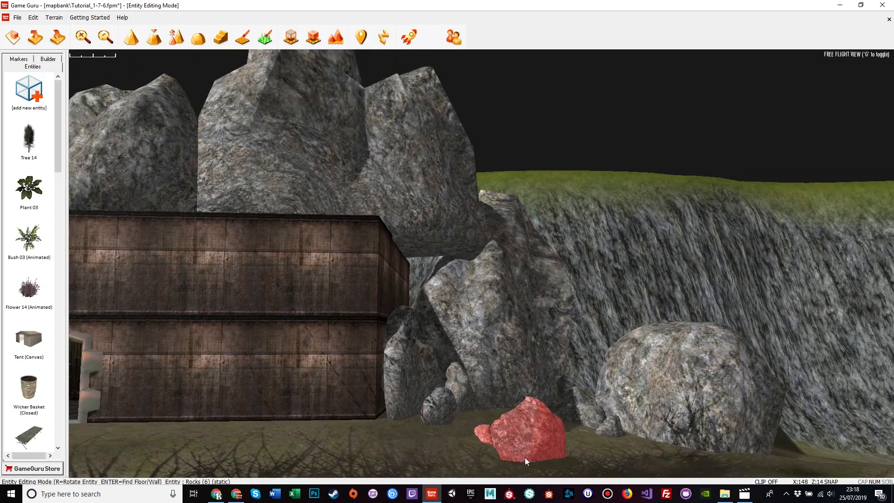
pyautogui.click(516, 431)
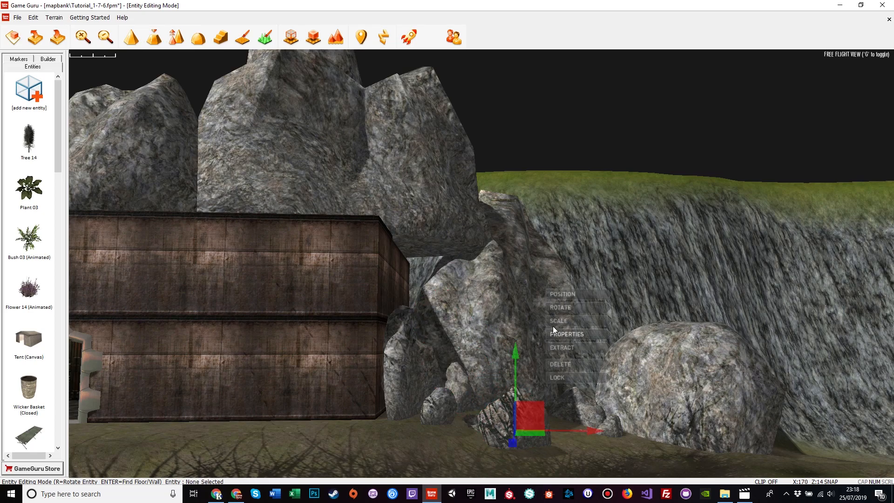
pyautogui.moveTo(510, 376); pyautogui.dragTo(401, 428)
pyautogui.click(561, 294)
# Rotate the Rocks (6) entity and raise it into the gap between the building's side wall and the cliff rocks.
pyautogui.click(467, 163)
pyautogui.moveTo(518, 260); pyautogui.dragTo(499, 307)
pyautogui.click(478, 146)
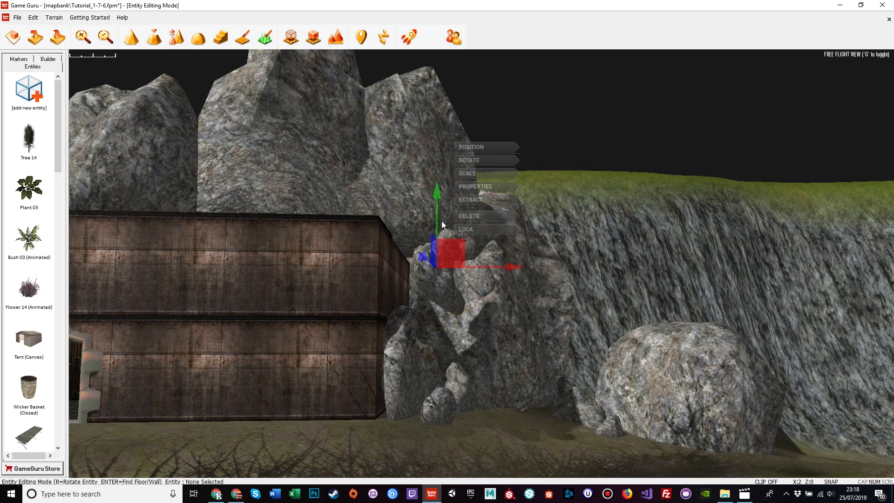
pyautogui.moveTo(436, 245)
pyautogui.mouseDown()
pyautogui.moveTo(417, 260)
pyautogui.moveTo(426, 230)
pyautogui.moveTo(437, 229)
pyautogui.mouseUp()
pyautogui.press('w')
pyautogui.press('d')
pyautogui.moveTo(437, 229); pyautogui.dragTo(549, 285, button='right')
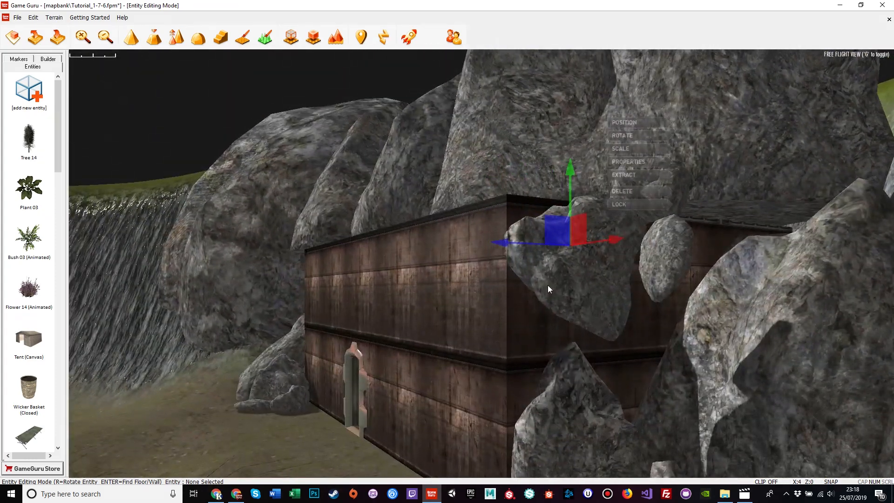
pyautogui.moveTo(566, 233); pyautogui.dragTo(699, 310)
# Adjust the position of the Rocks (6) entity within the gap from the front and the side.
pyautogui.moveTo(699, 312); pyautogui.dragTo(783, 321, button='right')
pyautogui.press('a')
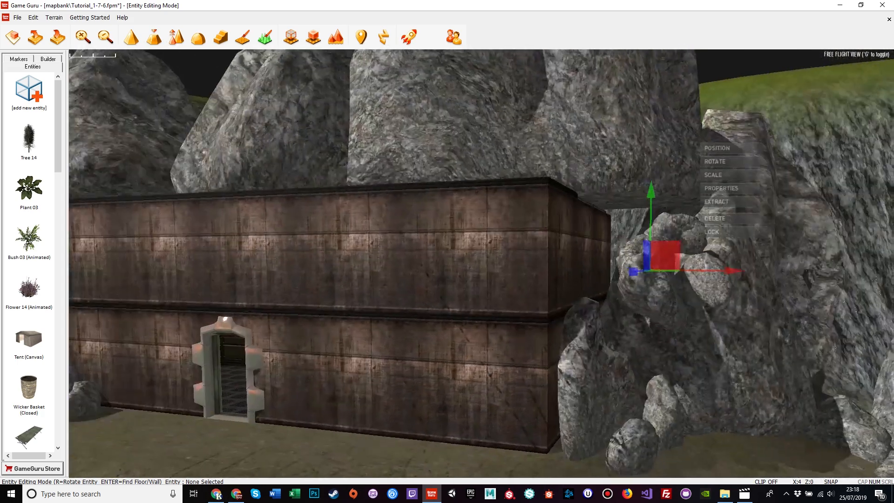
pyautogui.press('a')
pyautogui.moveTo(854, 271)
pyautogui.mouseDown()
pyautogui.moveTo(827, 265)
pyautogui.moveTo(868, 272)
pyautogui.moveTo(828, 274)
pyautogui.moveTo(844, 274)
pyautogui.mouseUp()
pyautogui.press('d')
pyautogui.press('d')
pyautogui.moveTo(843, 274); pyautogui.dragTo(737, 325, button='right')
pyautogui.moveTo(588, 315); pyautogui.dragTo(665, 311)
# Reselect the rock in the gap beside the side wall and lower it slightly.
pyautogui.press('a')
pyautogui.moveTo(511, 447); pyautogui.dragTo(633, 442, button='right')
pyautogui.press('w')
pyautogui.moveTo(495, 431); pyautogui.dragTo(495, 420, button='right')
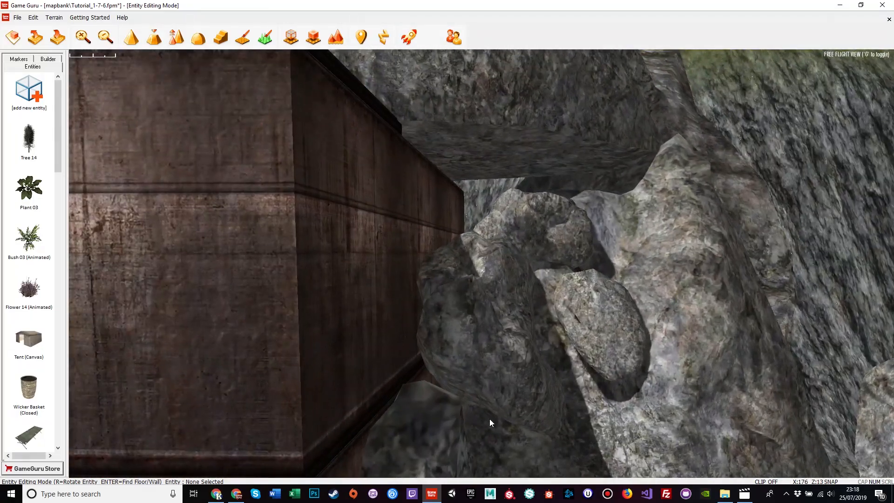
pyautogui.click(495, 368)
pyautogui.moveTo(508, 359); pyautogui.dragTo(490, 381)
pyautogui.moveTo(490, 381); pyautogui.dragTo(387, 337, button='right')
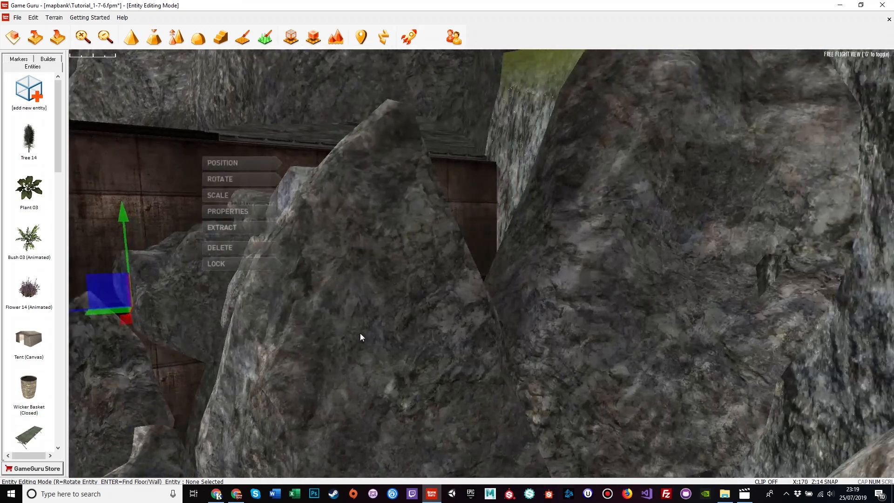
pyautogui.moveTo(110, 283); pyautogui.dragTo(110, 287)
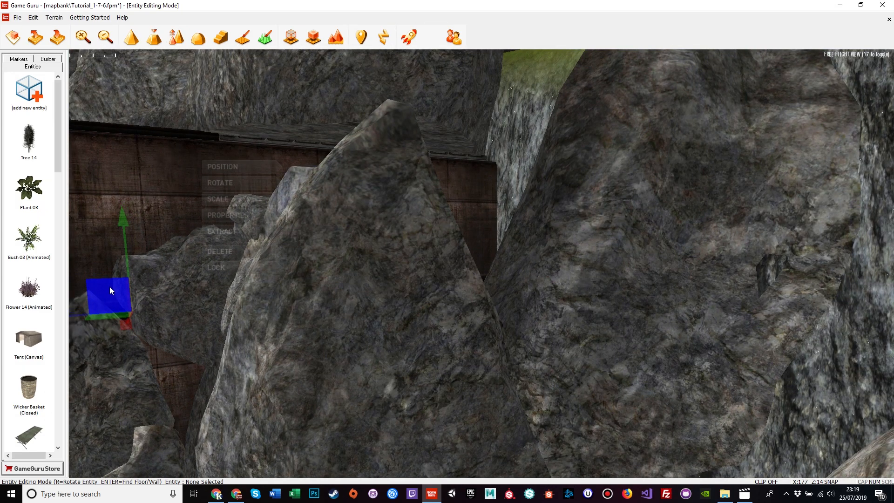
# Examine the building and the surrounding rocks from above for remaining gaps.
pyautogui.moveTo(156, 291); pyautogui.dragTo(724, 294, button='right')
pyautogui.click(325, 408)
pyautogui.press('w')
pyautogui.press('a')
pyautogui.press('s')
pyautogui.press('s')
pyautogui.press('w')
pyautogui.press('s')
pyautogui.press('s')
pyautogui.press('w')
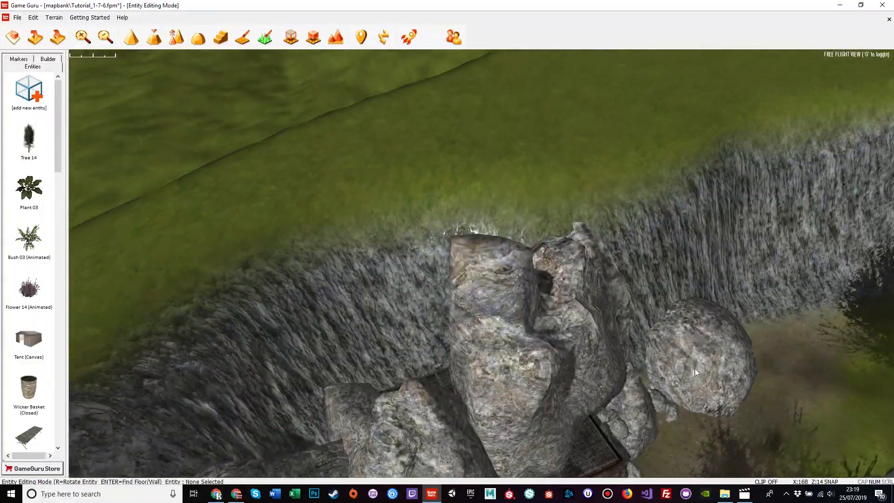
# Extract the round boulder beside the building, drop it back in place and place a copy behind the opposite roof-end rocks.
pyautogui.click(731, 359)
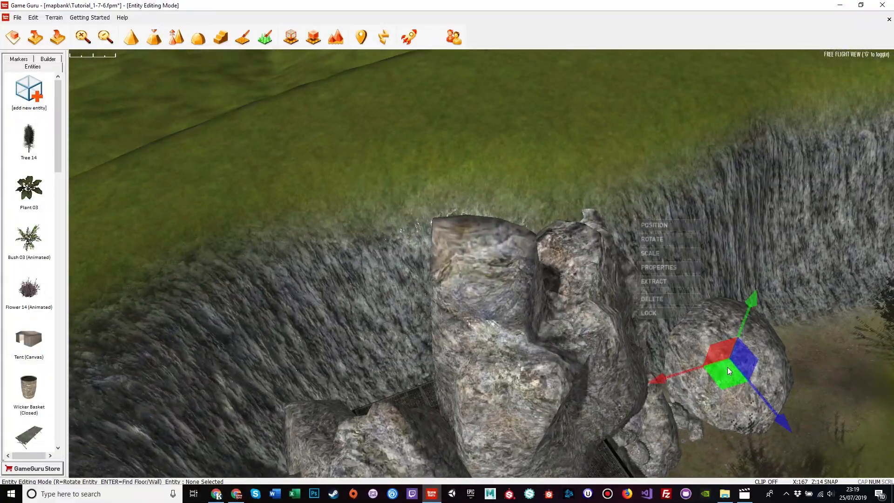
pyautogui.click(662, 281)
pyautogui.click(731, 353)
pyautogui.press('s')
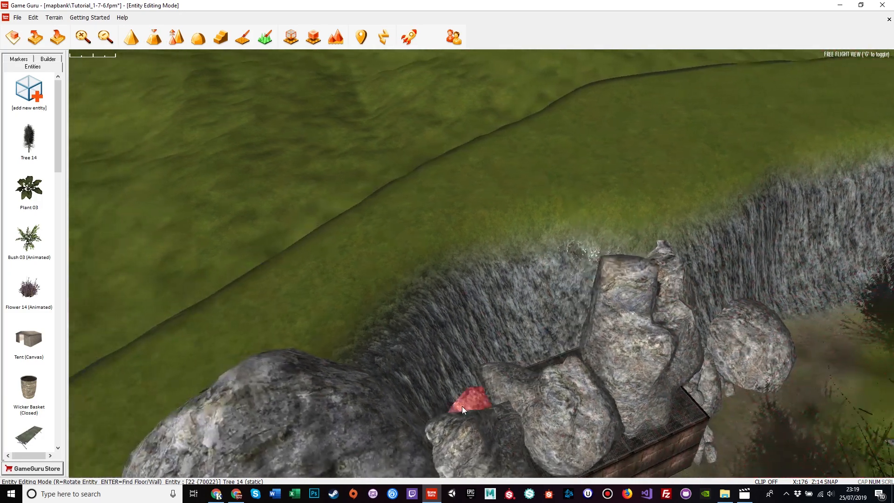
pyautogui.click(461, 403)
# Raise the copied boulder behind the roof rocks and shift it along the cliff edge.
pyautogui.moveTo(455, 356); pyautogui.dragTo(456, 259)
pyautogui.scroll(5, 478, 346)
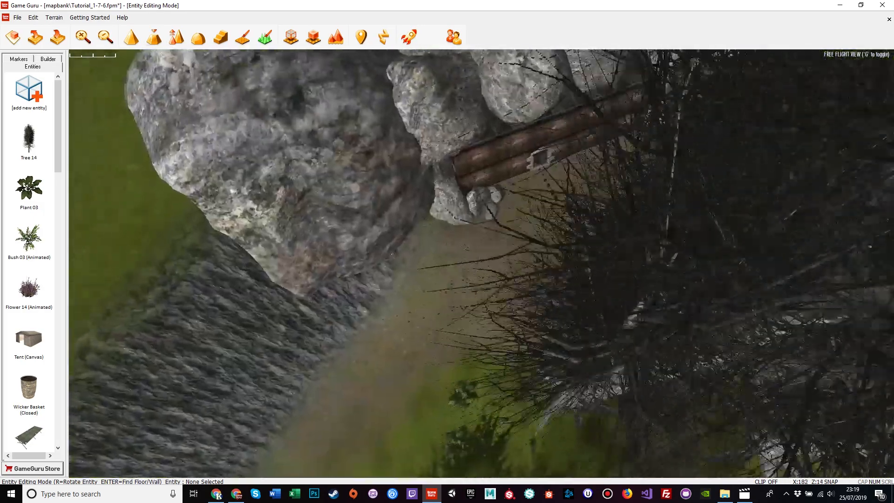
pyautogui.moveTo(478, 264); pyautogui.dragTo(410, 140, button='right')
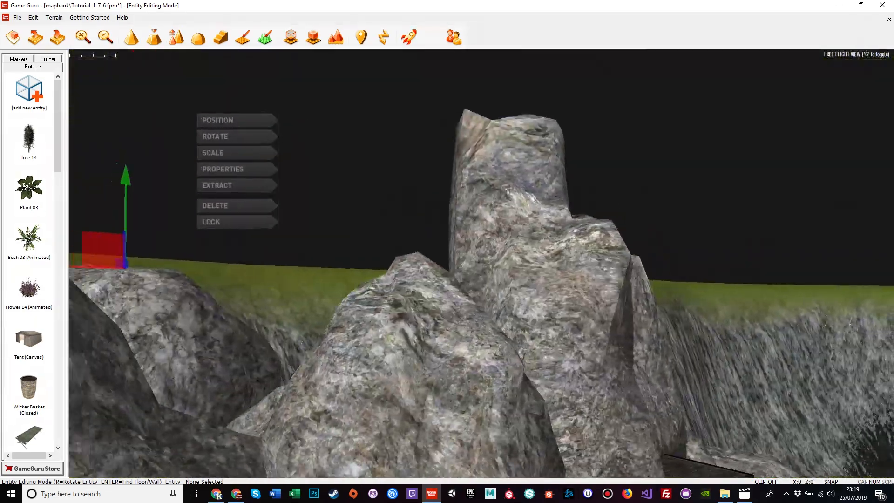
pyautogui.scroll(-3, 386, 336)
pyautogui.moveTo(272, 201); pyautogui.dragTo(291, 185)
pyautogui.moveTo(290, 185); pyautogui.dragTo(269, 226, button='right')
pyautogui.moveTo(326, 246); pyautogui.dragTo(491, 280)
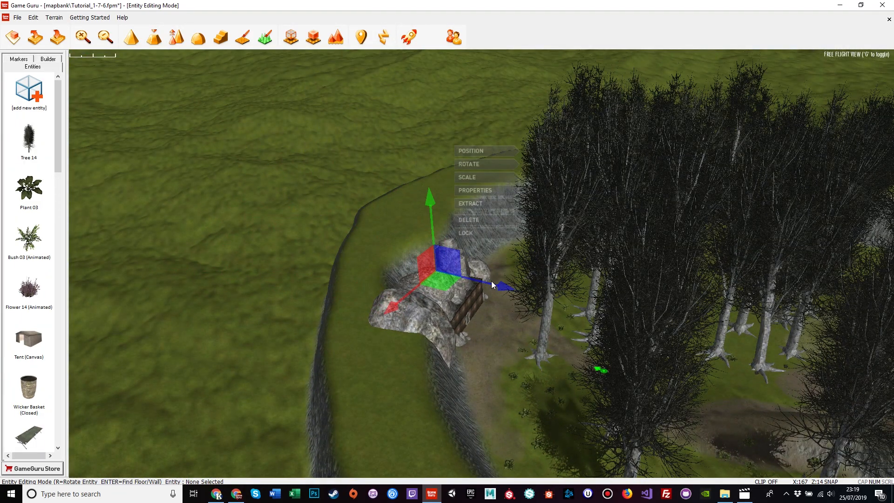
# Nudge the copied boulder slightly upward and reposition it behind the roof-end rocks.
pyautogui.moveTo(432, 201); pyautogui.dragTo(434, 198)
pyautogui.moveTo(443, 245); pyautogui.dragTo(437, 252)
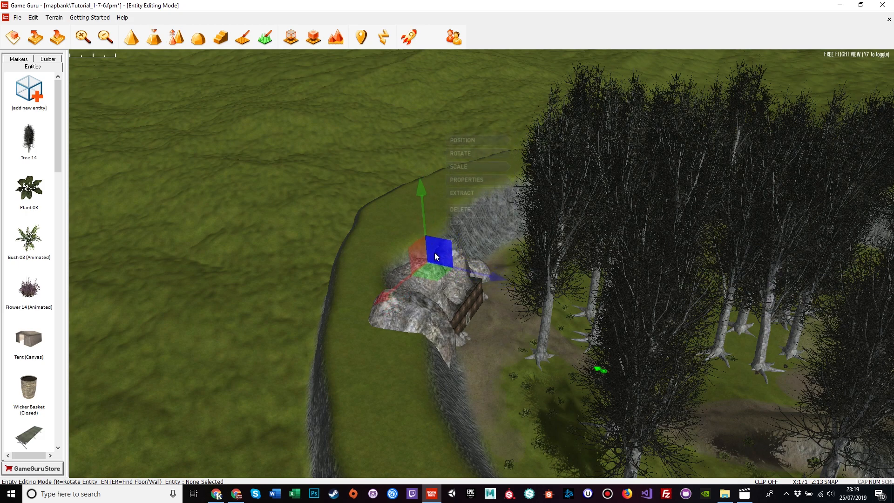
pyautogui.click(521, 423)
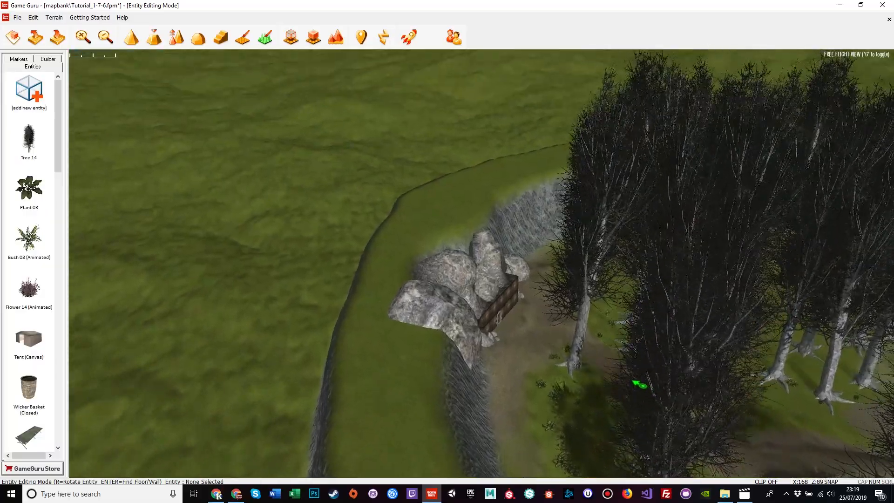
# Shift the boulder behind the roof rocks sideways toward the middle of the building and lower it slightly.
pyautogui.press('w')
pyautogui.press('s')
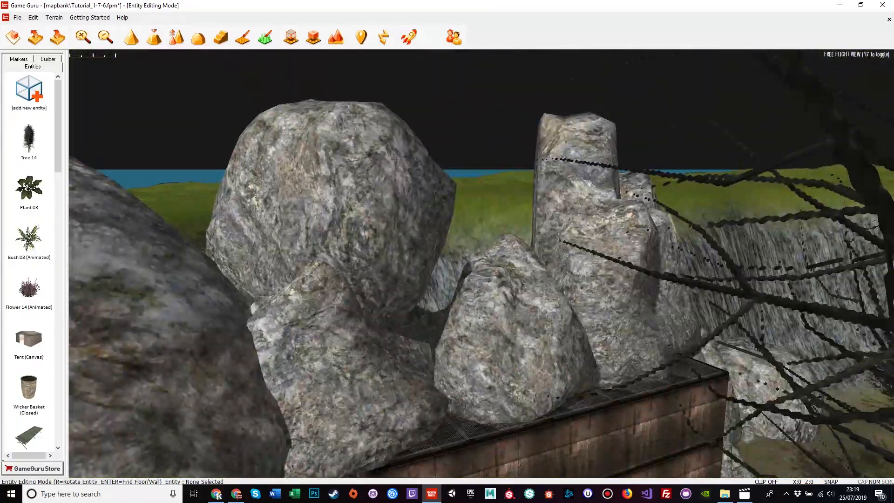
pyautogui.press('w')
pyautogui.press('s')
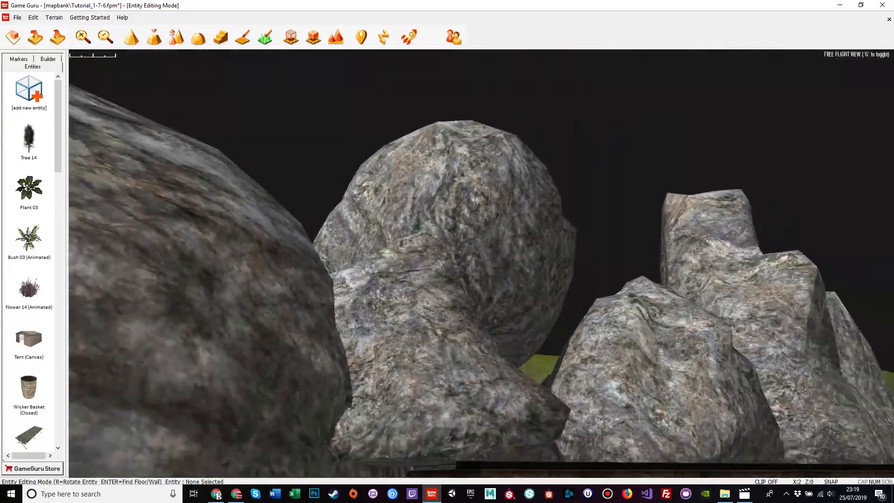
pyautogui.click(517, 273)
pyautogui.moveTo(515, 259); pyautogui.dragTo(537, 265)
pyautogui.press('s')
pyautogui.press('s')
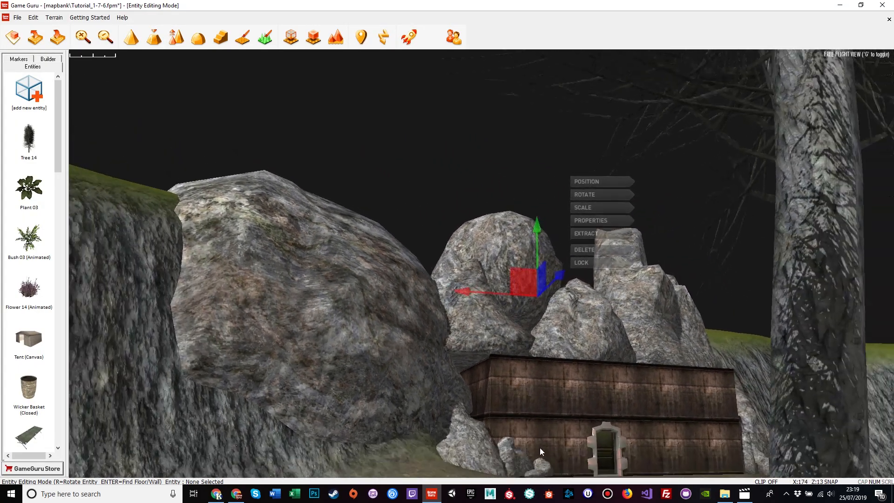
# Select the rock at the roof's near corner, inspect its fit from the front and deselect it.
pyautogui.press('w')
pyautogui.click(414, 368)
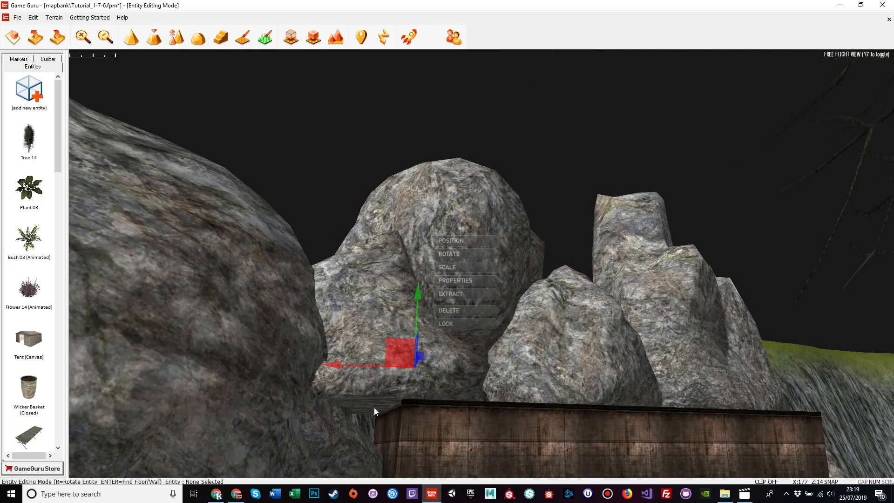
pyautogui.press('s')
pyautogui.press('w')
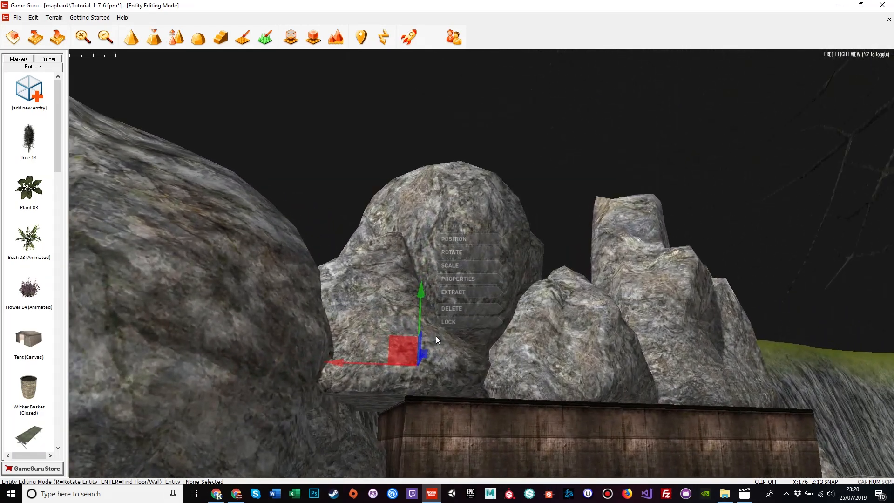
pyautogui.press('s')
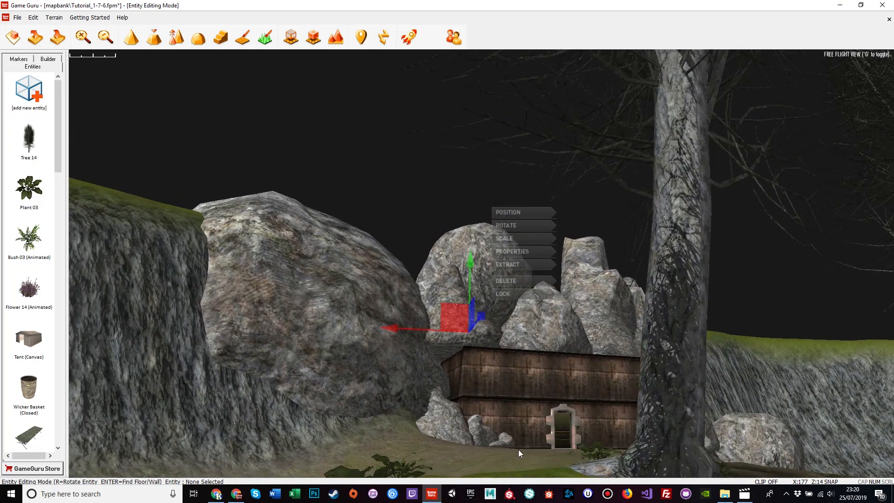
pyautogui.click(518, 458)
# Examine the building front and the rocks around it from the ground and from the forest path.
pyautogui.press('w')
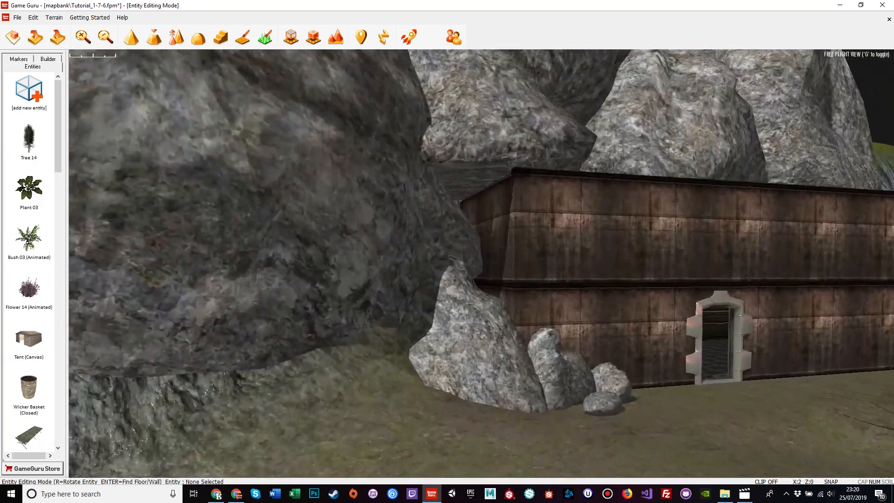
pyautogui.press('s')
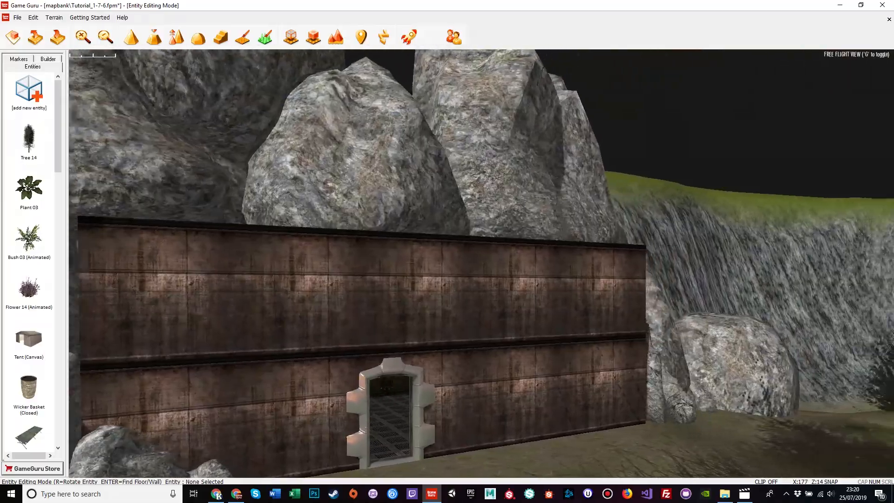
pyautogui.press('s')
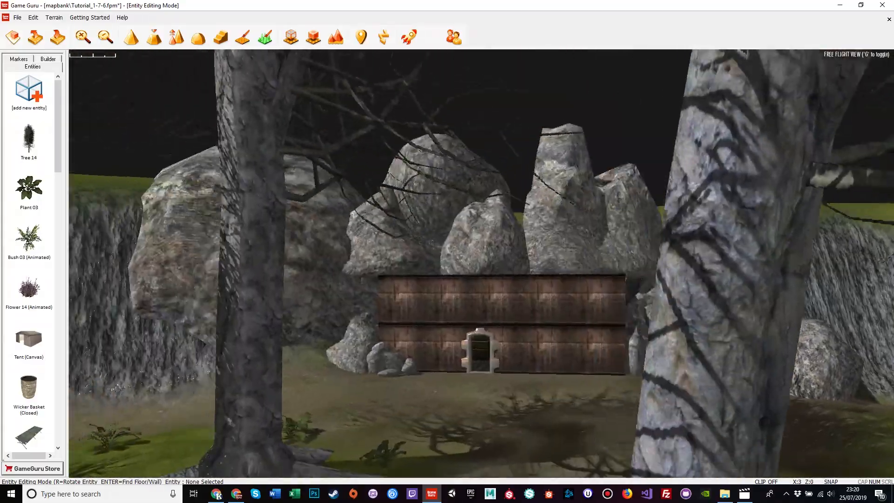
pyautogui.press('s')
pyautogui.press('a')
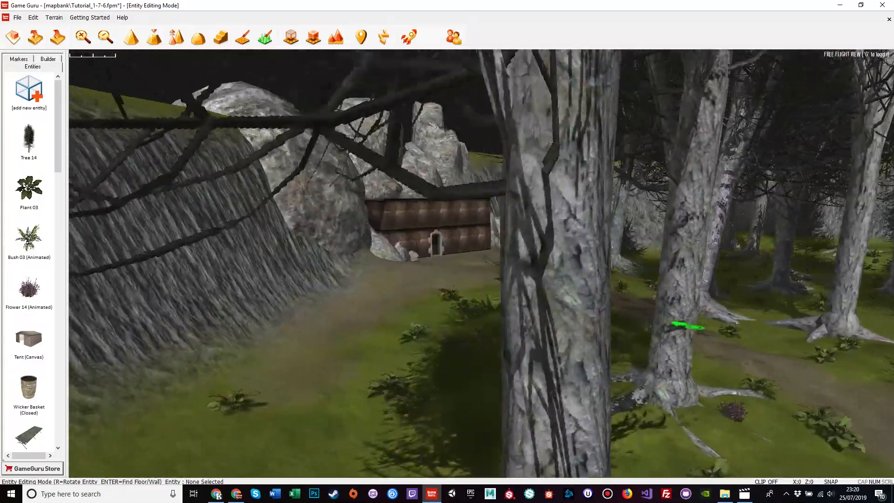
pyautogui.press('w')
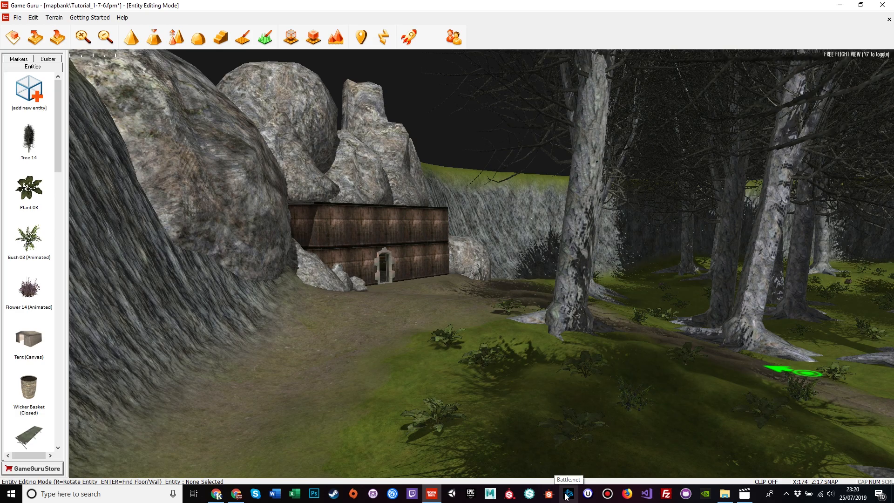
pyautogui.press('w')
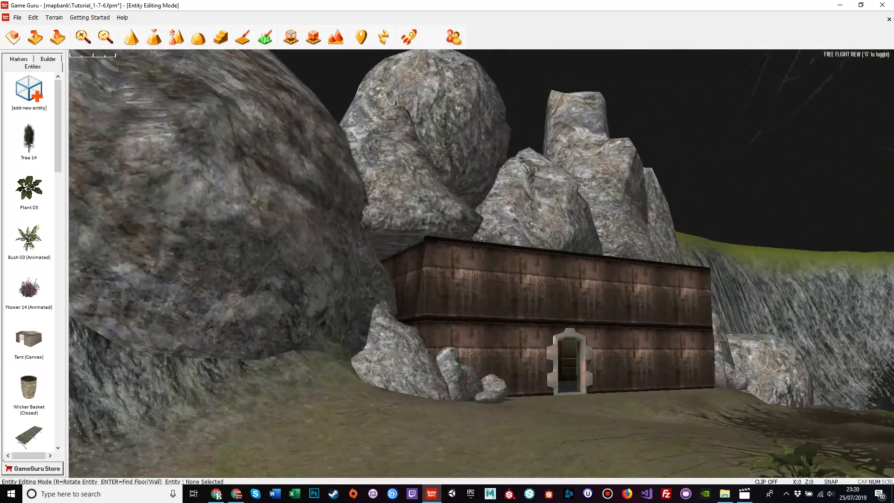
pyautogui.press('s')
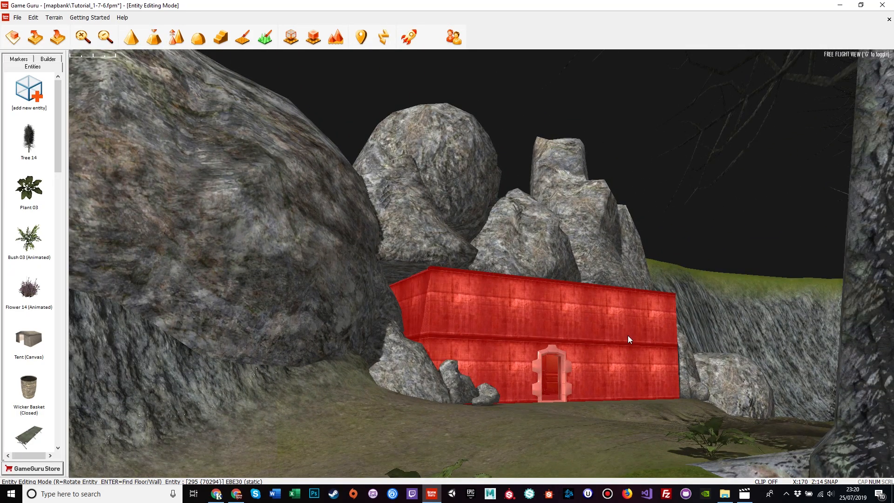
pyautogui.press('w')
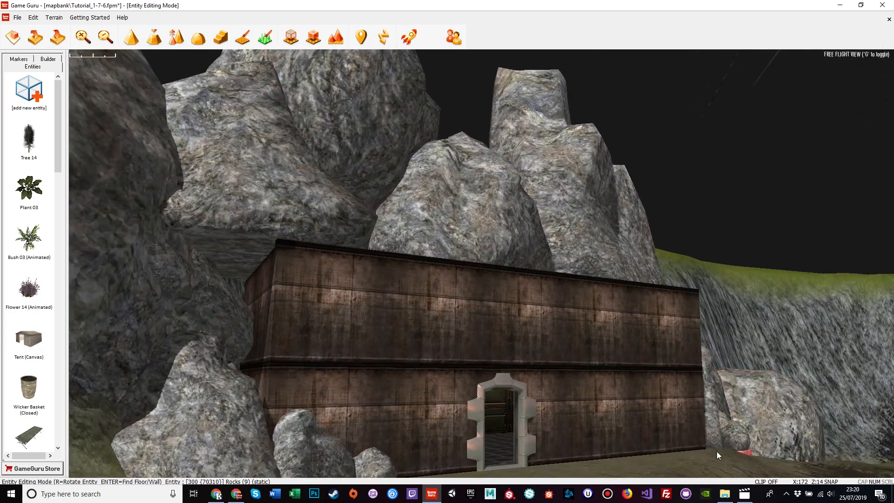
# Examine the doorway, facade and far corner of the building at close range.
pyautogui.moveTo(721, 458); pyautogui.dragTo(602, 445, button='right')
pyautogui.press('d')
pyautogui.press('s')
pyautogui.press('w')
pyautogui.press('w')
pyautogui.press('w')
pyautogui.press('w')
pyautogui.press('w')
pyautogui.press('s')
pyautogui.press('s')
pyautogui.press('w')
pyautogui.press('d')
pyautogui.press('s')
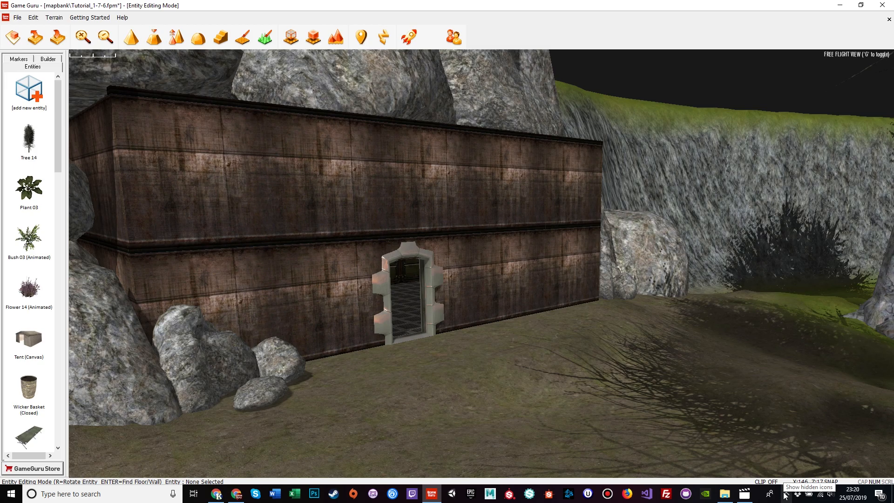
pyautogui.press('w')
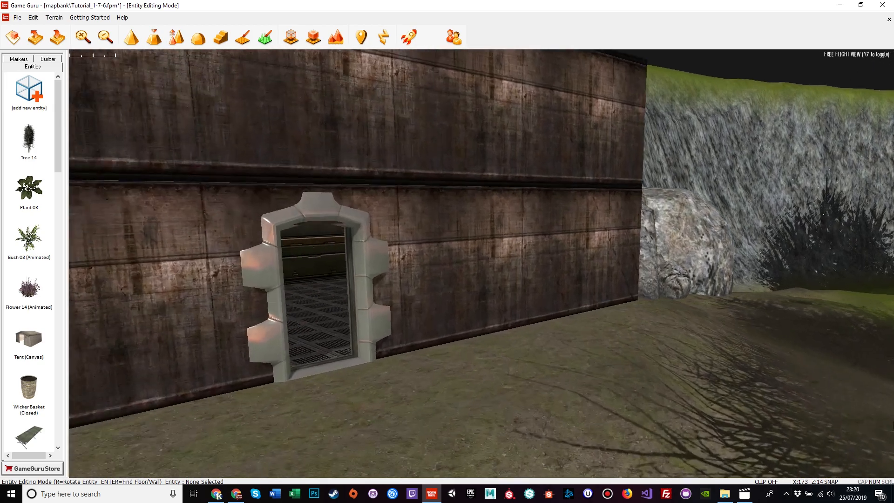
# Place a new builder site on the flat open grassland outside the cliff-lined area.
pyautogui.press('d')
pyautogui.moveTo(497, 417); pyautogui.dragTo(559, 419, button='right')
pyautogui.press('s')
pyautogui.press('s')
pyautogui.moveTo(466, 400); pyautogui.dragTo(507, 401, button='right')
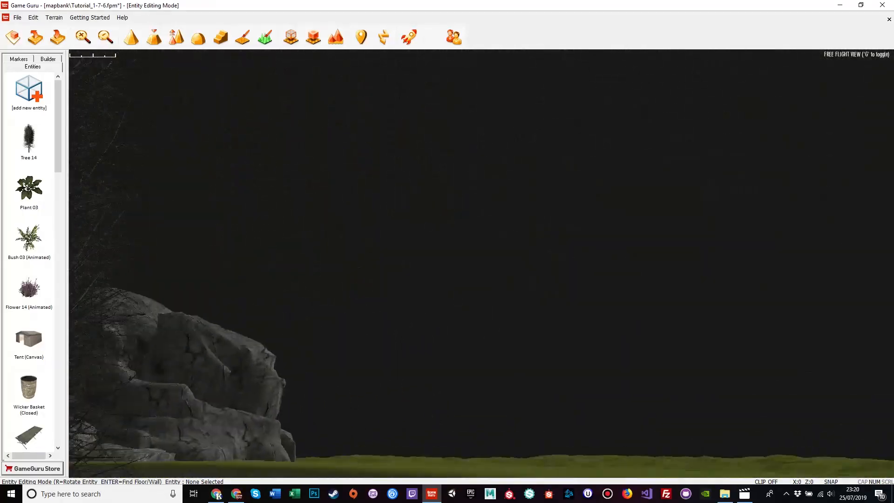
pyautogui.press('w')
pyautogui.press('d')
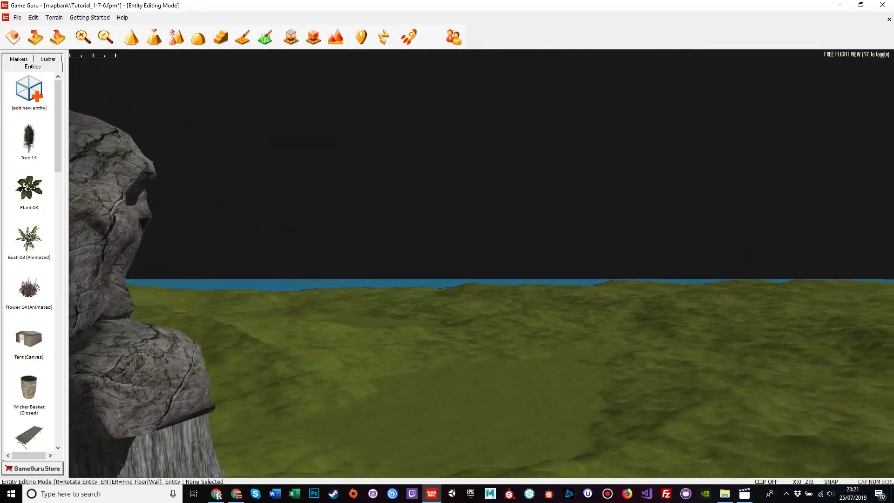
pyautogui.press('w')
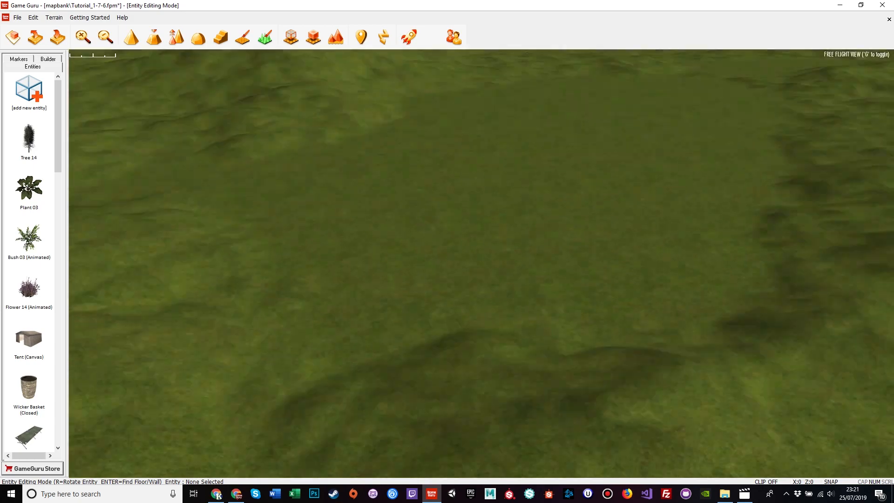
pyautogui.moveTo(383, 419); pyautogui.dragTo(384, 400, button='right')
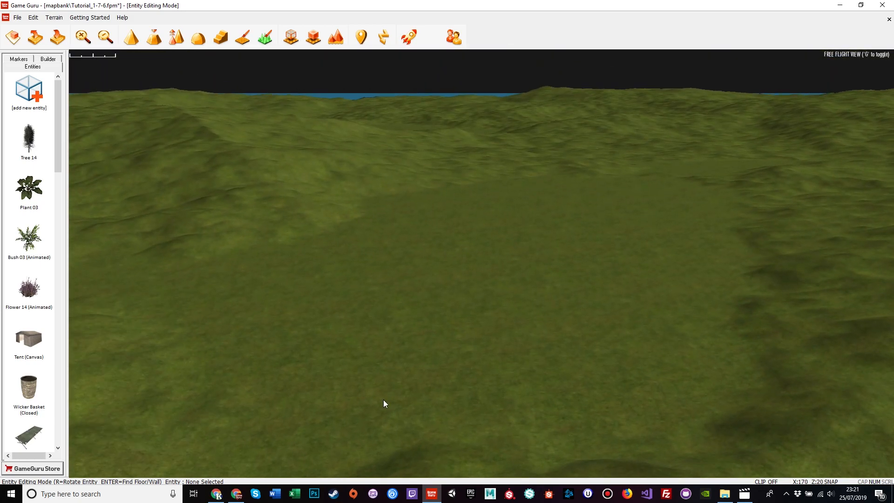
pyautogui.click(49, 59)
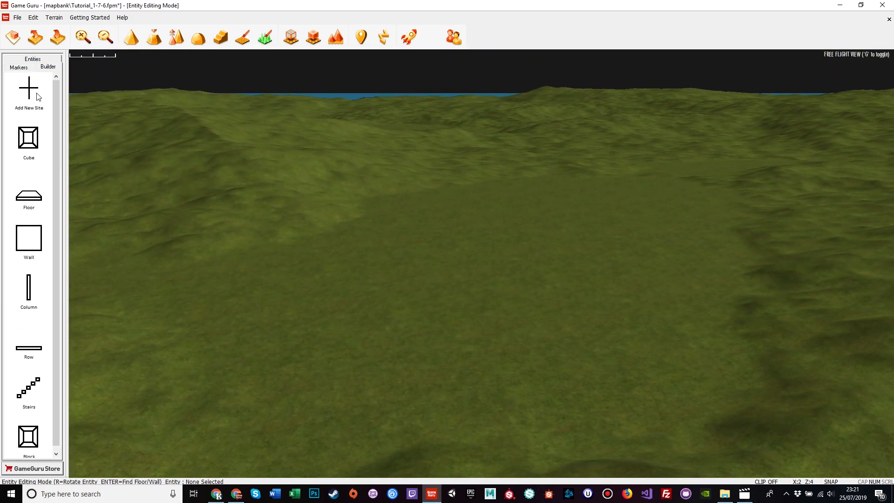
pyautogui.click(29, 91)
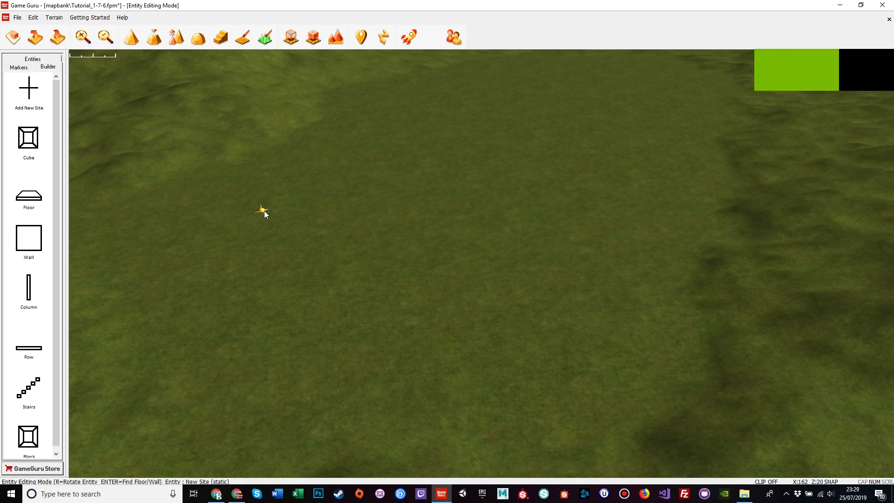
pyautogui.click(264, 210)
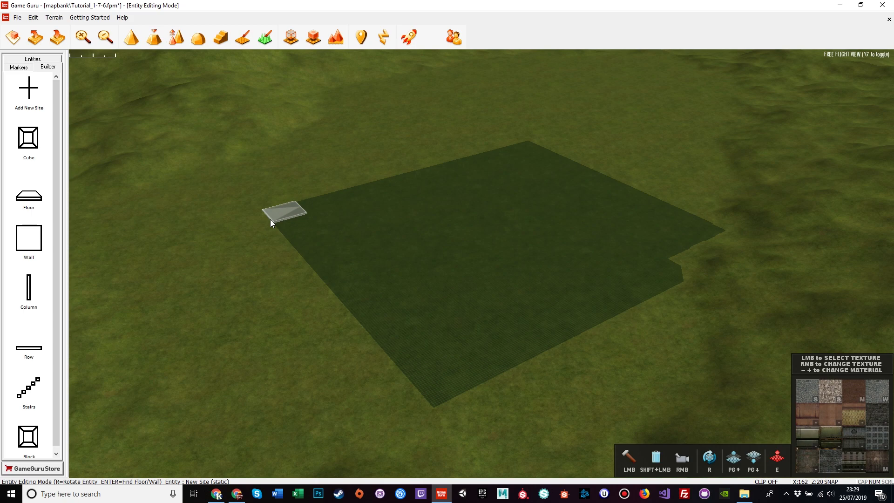
# Lay a straight strip of grey stone floor, two tiles wide, across the whole building site.
pyautogui.click(331, 258)
pyautogui.moveTo(364, 251)
pyautogui.mouseDown()
pyautogui.moveTo(580, 164)
pyautogui.moveTo(554, 172)
pyautogui.mouseUp()
pyautogui.moveTo(485, 191)
pyautogui.mouseDown()
pyautogui.moveTo(343, 233)
pyautogui.moveTo(426, 213)
pyautogui.mouseUp()
# Lay a one-tile-wide strip of reddish-brown floor along each long side of the stone strip.
pyautogui.moveTo(425, 261); pyautogui.dragTo(299, 252, button='right')
pyautogui.press('a')
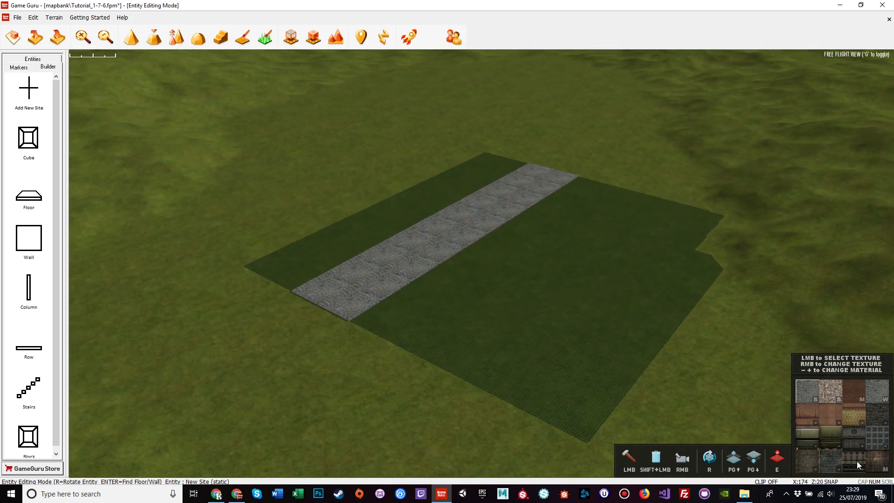
pyautogui.click(853, 393)
pyautogui.moveTo(371, 315)
pyautogui.mouseDown()
pyautogui.moveTo(459, 290)
pyautogui.moveTo(449, 289)
pyautogui.moveTo(585, 185)
pyautogui.mouseUp()
pyautogui.keyDown('shift'); pyautogui.moveTo(486, 294); pyautogui.dragTo(446, 315); pyautogui.keyUp('shift')
pyautogui.moveTo(289, 280); pyautogui.dragTo(518, 159)
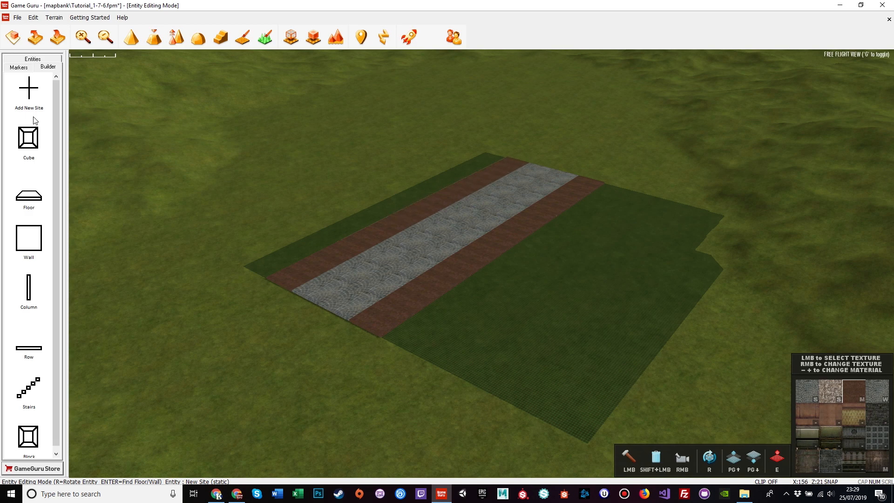
# Finish the site and place three sections of the resulting road in a row across the grassland.
pyautogui.click(336, 202)
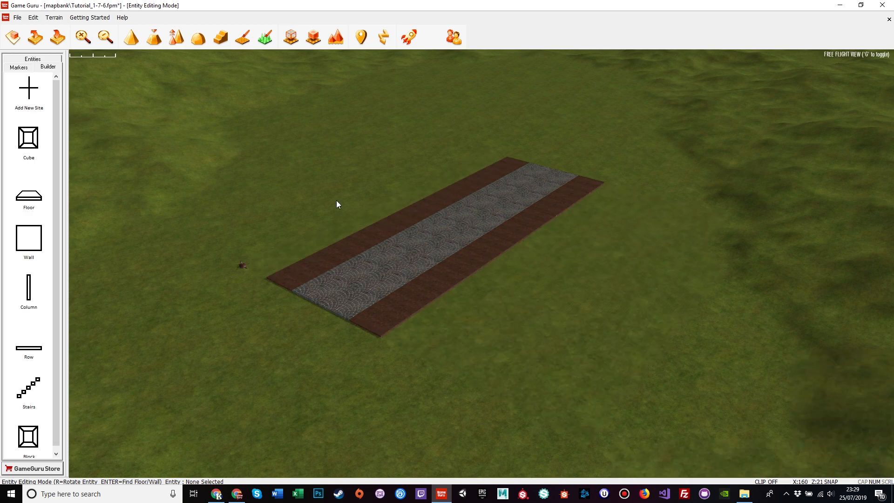
pyautogui.click(391, 231)
pyautogui.click(433, 159)
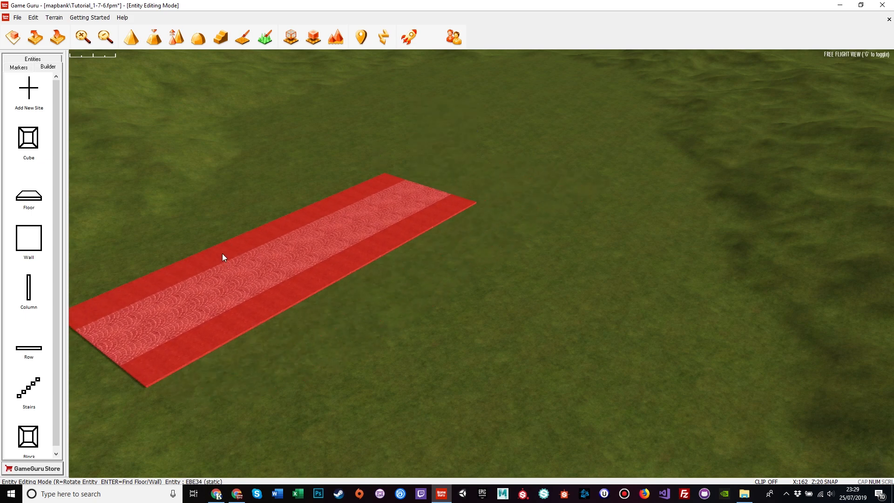
pyautogui.click(222, 253)
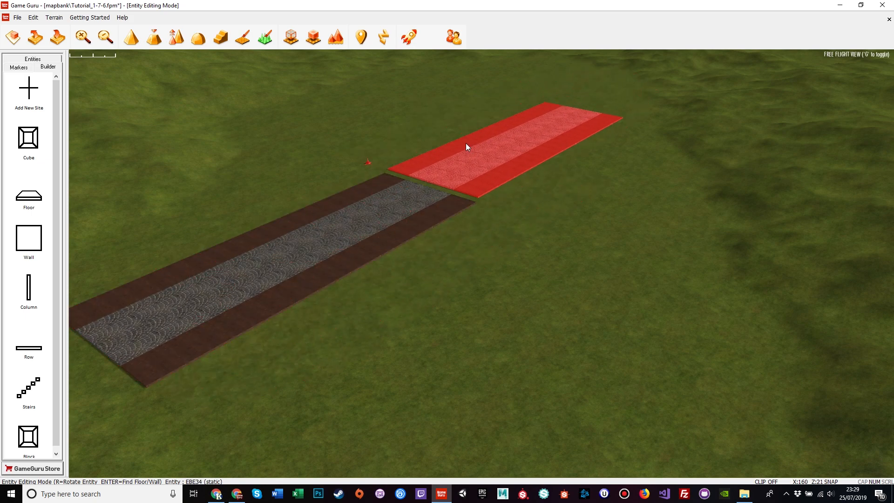
pyautogui.click(466, 144)
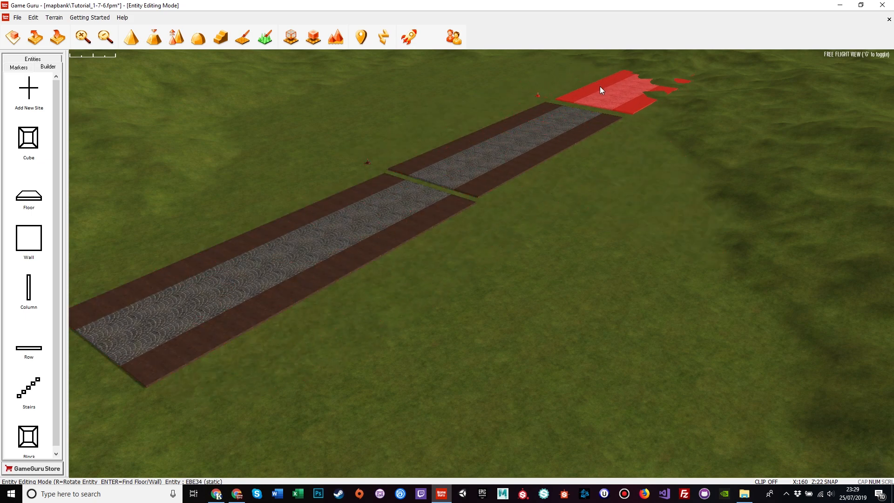
pyautogui.click(598, 89)
# Reopen the nearest road section for editing and build a small four-walled enclosure beside it with the cream-and-grey wall texture.
pyautogui.click(339, 224)
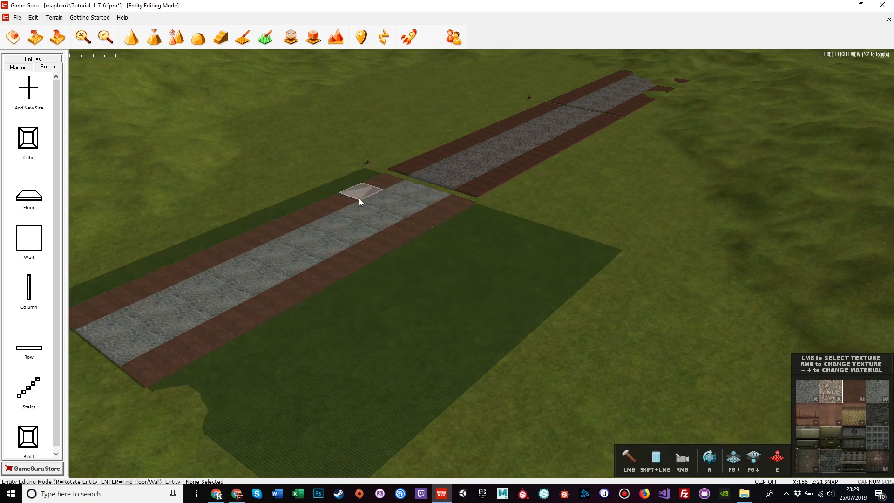
pyautogui.click(811, 433)
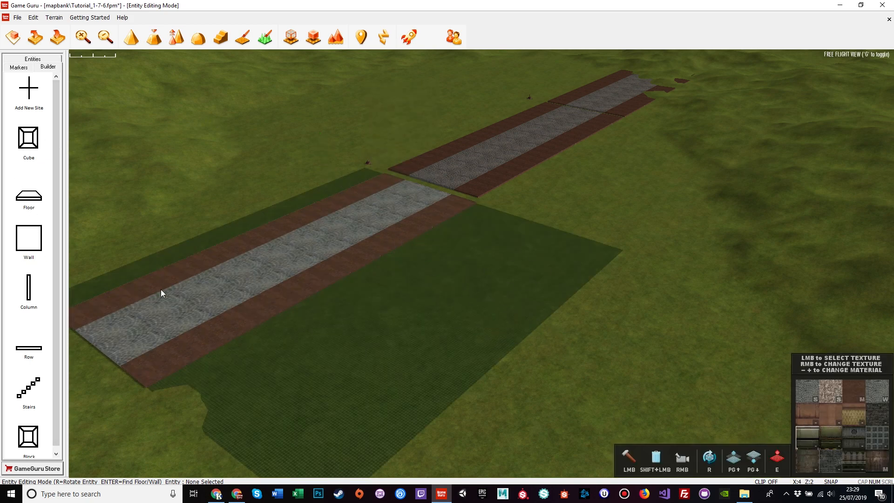
pyautogui.click(465, 293)
pyautogui.press('r')
pyautogui.click(461, 281)
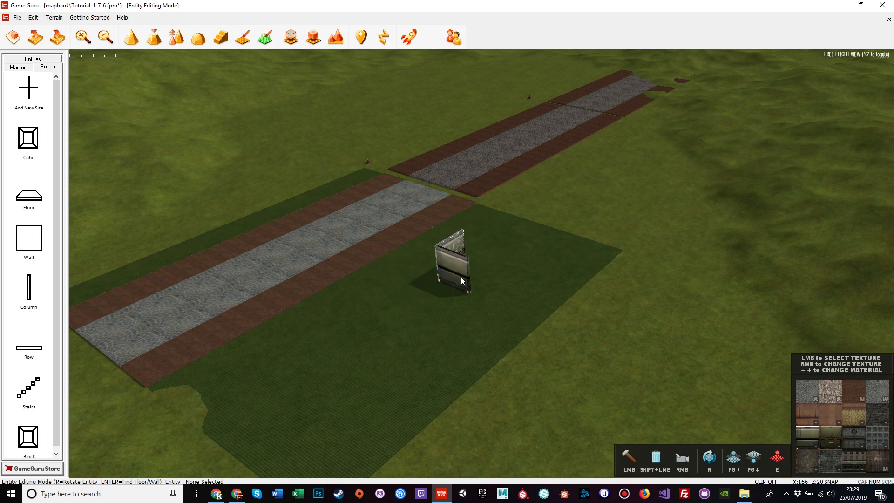
pyautogui.click(490, 272)
pyautogui.press('r')
pyautogui.click(480, 294)
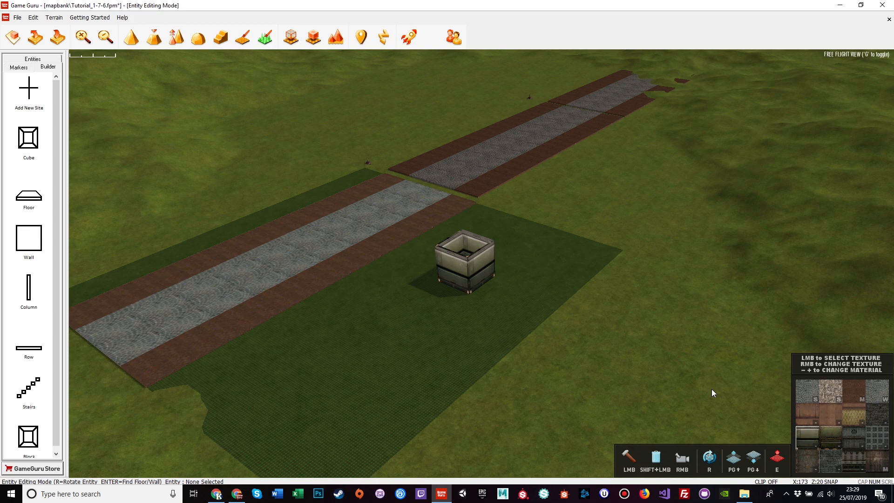
# Finish editing the road site with its enclosure and remove all the placed road sections from the grassland.
pyautogui.press('e')
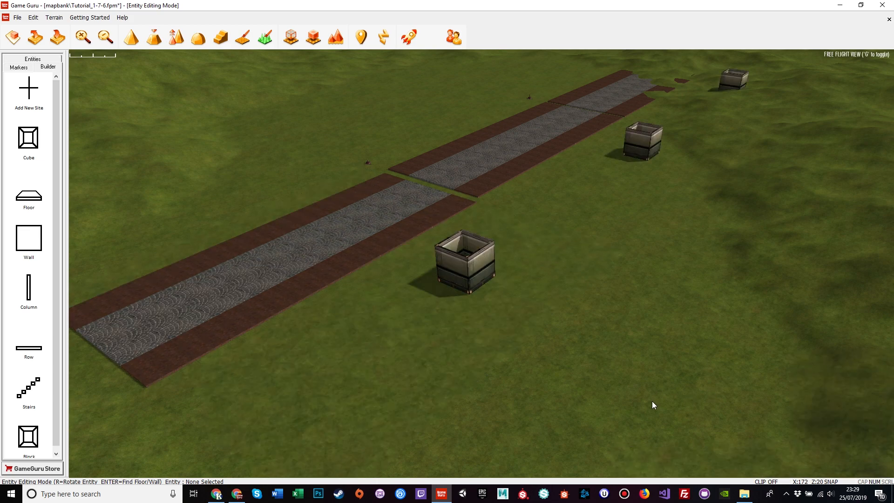
pyautogui.moveTo(549, 344); pyautogui.dragTo(565, 334, button='right')
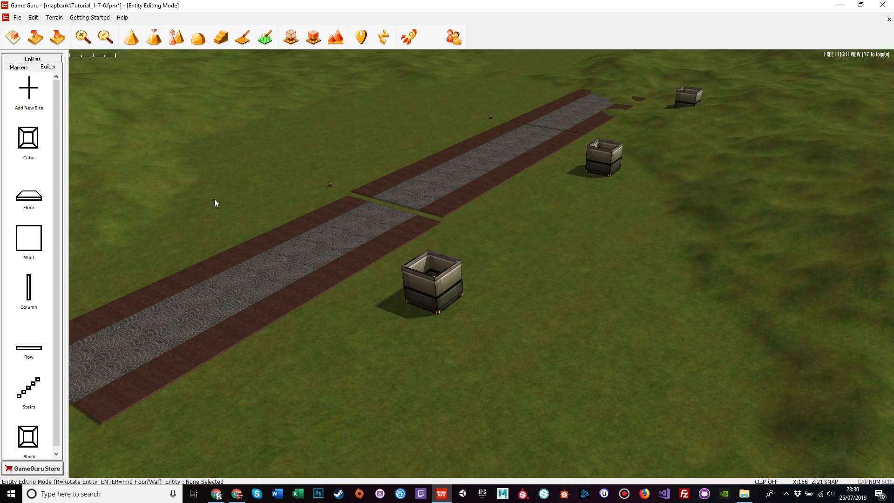
pyautogui.click(261, 249)
pyautogui.moveTo(431, 175); pyautogui.dragTo(42, 114)
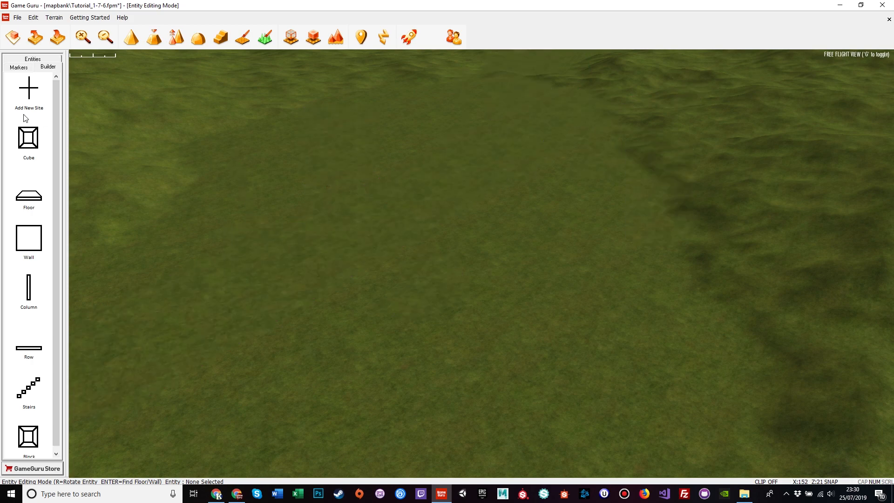
# Place a new building site on the cleared grassland and lay a two-tile-wide strip of grey stone floor across it.
pyautogui.click(29, 90)
pyautogui.click(165, 298)
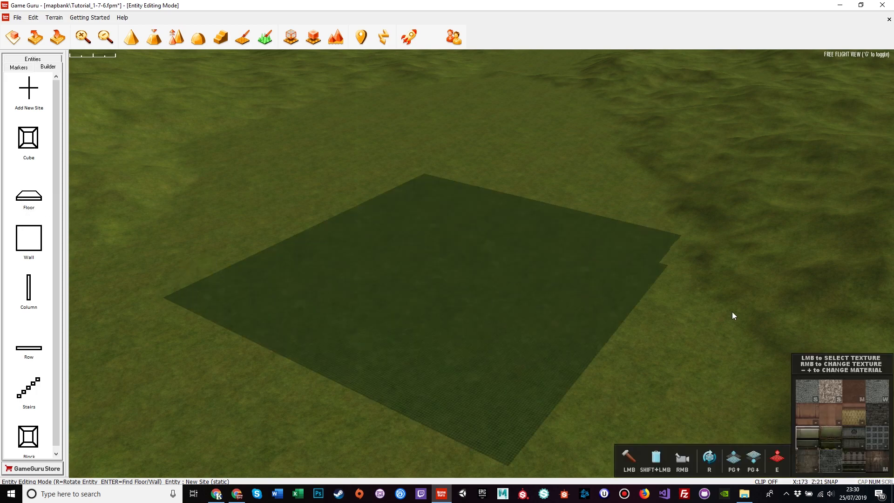
pyautogui.click(807, 396)
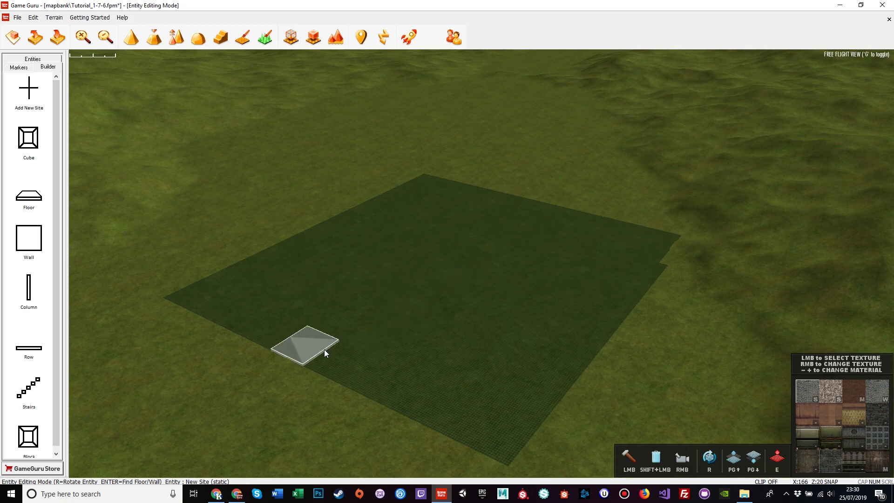
pyautogui.moveTo(324, 350)
pyautogui.mouseDown()
pyautogui.moveTo(437, 276)
pyautogui.moveTo(524, 199)
pyautogui.moveTo(536, 210)
pyautogui.moveTo(448, 264)
pyautogui.moveTo(349, 365)
pyautogui.moveTo(516, 302)
pyautogui.moveTo(540, 236)
pyautogui.moveTo(539, 249)
pyautogui.moveTo(566, 250)
pyautogui.moveTo(405, 400)
pyautogui.mouseUp()
# Lay a two-tile-wide reddish-brown floor along each side, restore the stone strip's missing tile and finish the site.
pyautogui.click(854, 392)
pyautogui.moveTo(259, 340)
pyautogui.mouseDown()
pyautogui.moveTo(509, 195)
pyautogui.moveTo(379, 250)
pyautogui.moveTo(248, 326)
pyautogui.mouseUp()
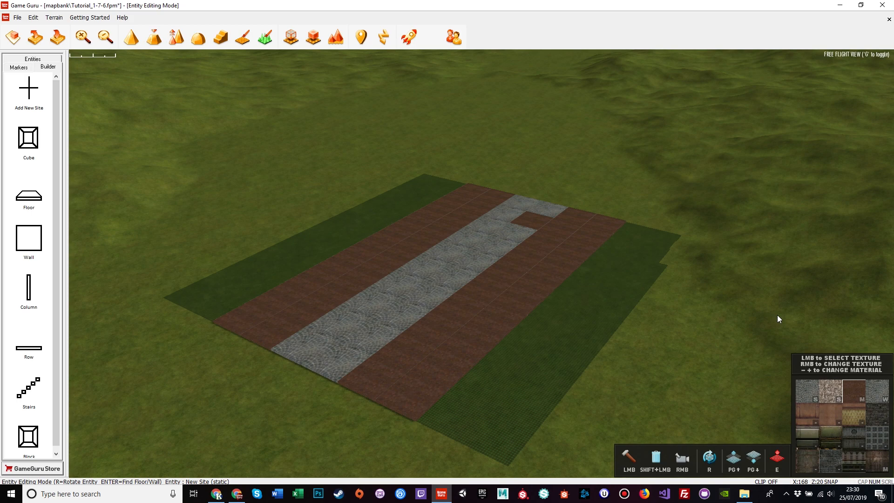
pyautogui.click(803, 395)
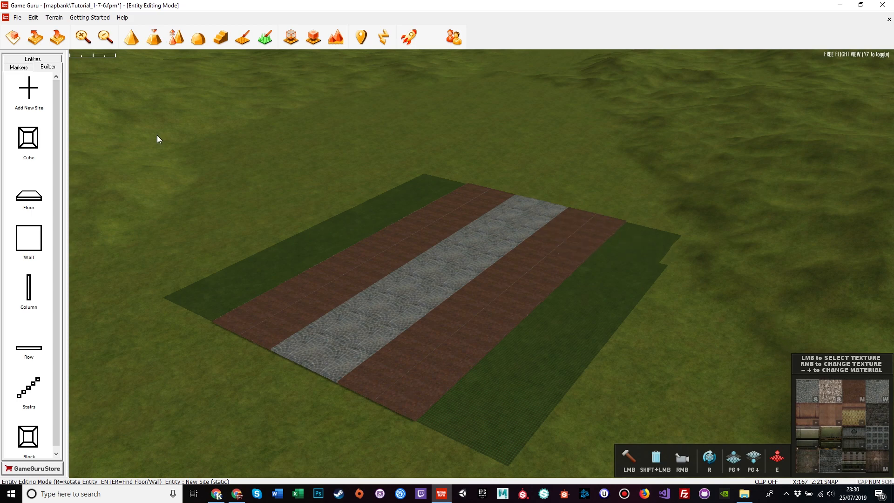
pyautogui.press('e')
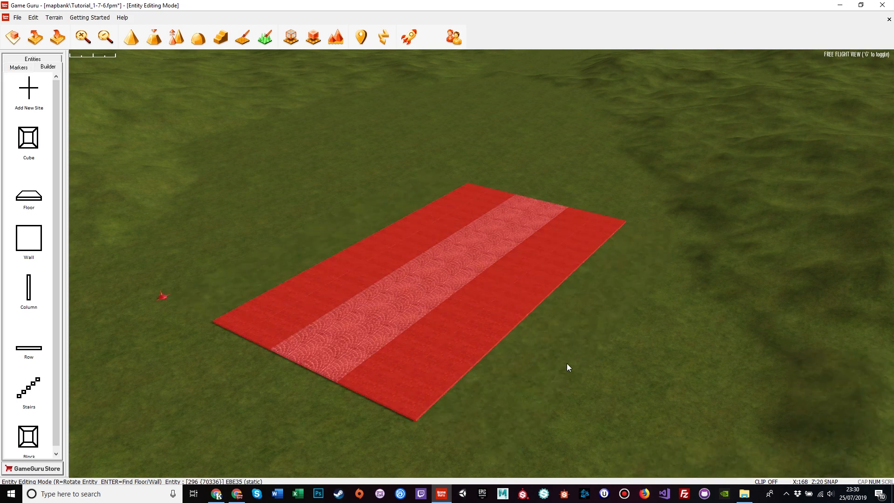
# Move the finished road section towards the cliff base and place copies end to end, forming a row of three sections.
pyautogui.moveTo(628, 371); pyautogui.dragTo(628, 327, button='right')
pyautogui.press('w')
pyautogui.scroll(-5, 684, 391)
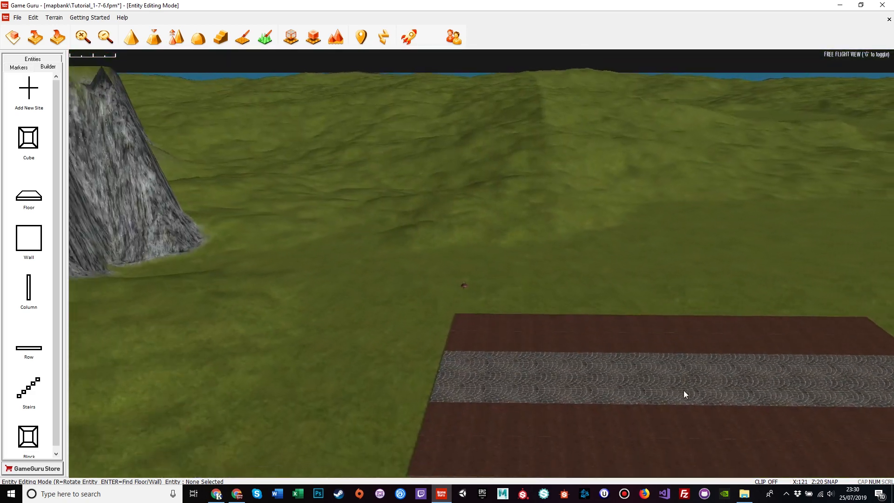
pyautogui.click(646, 376)
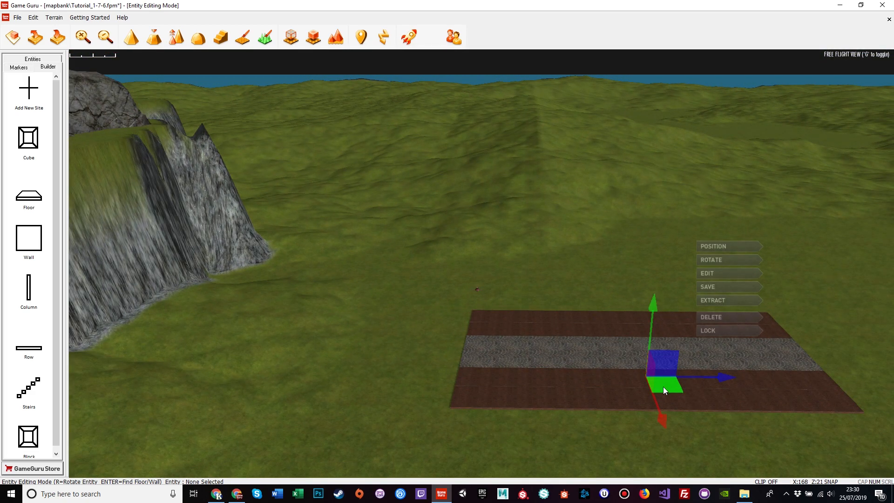
pyautogui.press('d')
pyautogui.moveTo(537, 375); pyautogui.dragTo(335, 344)
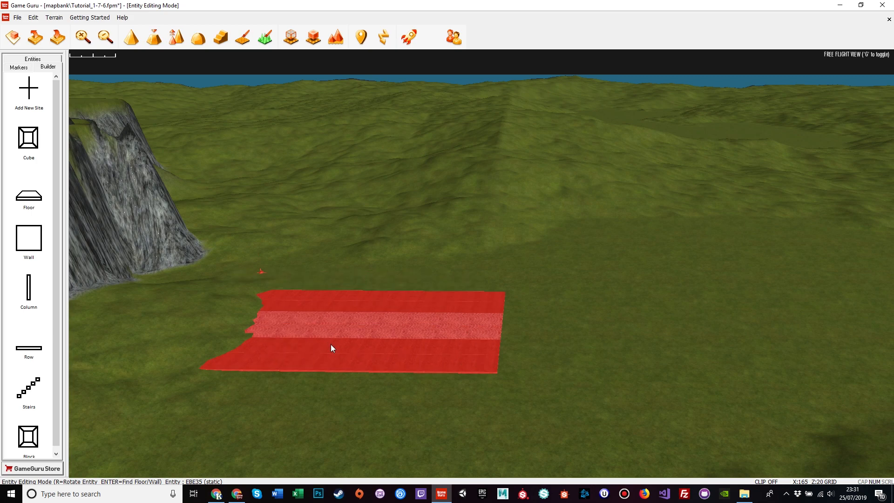
pyautogui.click(337, 341)
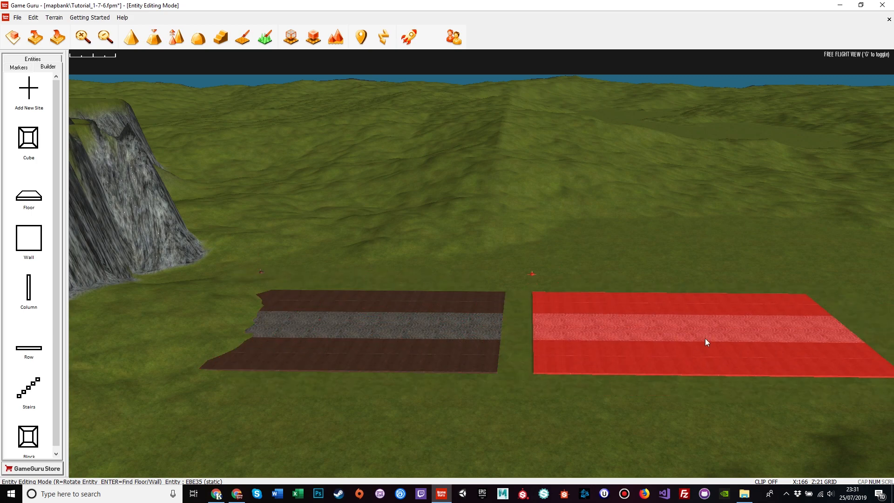
pyautogui.click(664, 347)
pyautogui.press('d')
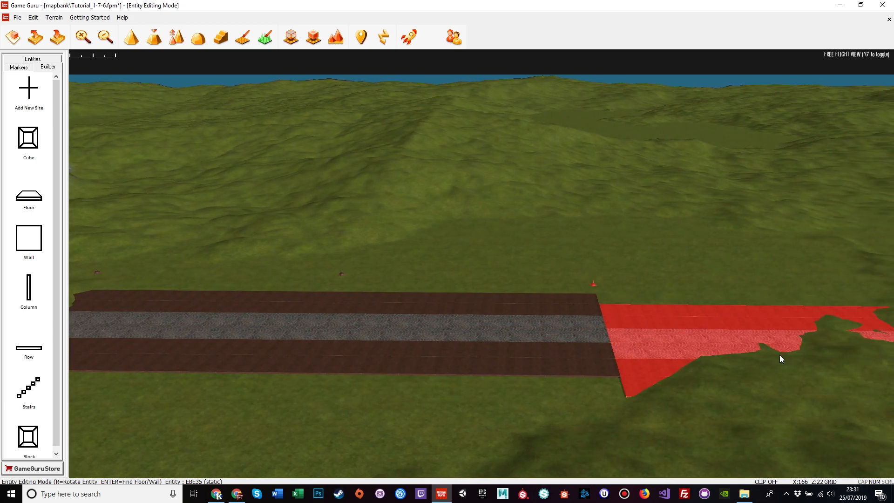
pyautogui.click(778, 344)
pyautogui.press('d')
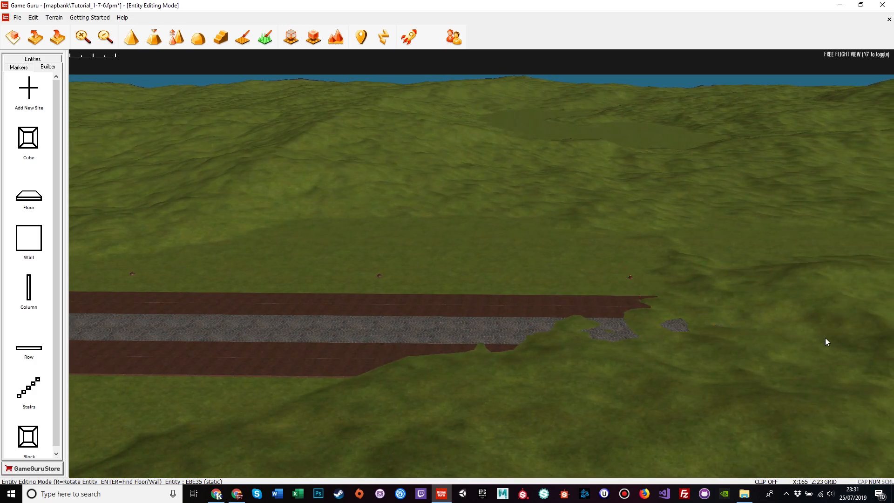
# Sculpt the terrain with the Shape brush along both sides of the road so the grass unevenly covers its brown edges.
pyautogui.press('d')
pyautogui.moveTo(570, 346); pyautogui.dragTo(234, 269, button='right')
pyautogui.press('d')
pyautogui.press('w')
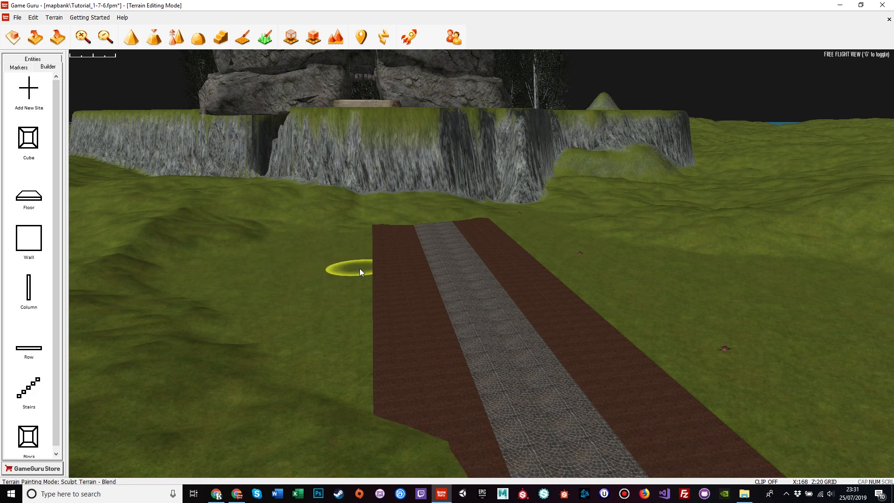
pyautogui.moveTo(234, 280); pyautogui.dragTo(254, 277)
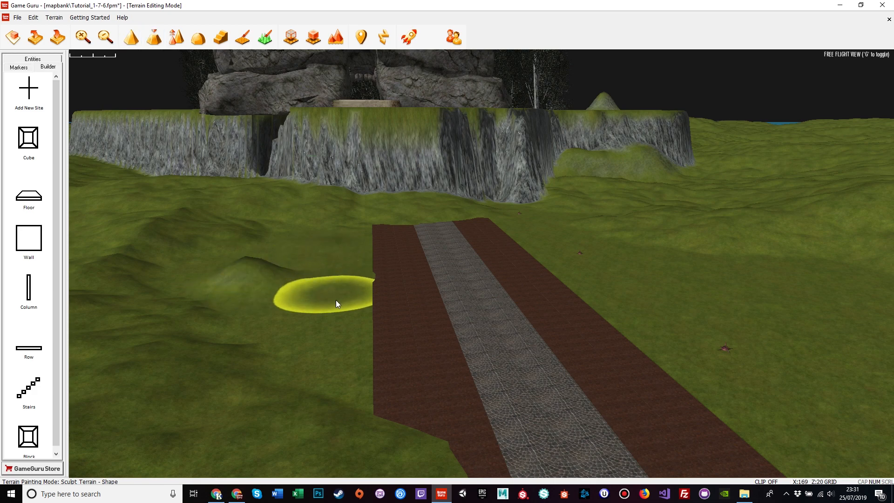
pyautogui.moveTo(363, 231)
pyautogui.mouseDown()
pyautogui.moveTo(400, 377)
pyautogui.moveTo(378, 319)
pyautogui.moveTo(369, 214)
pyautogui.mouseUp()
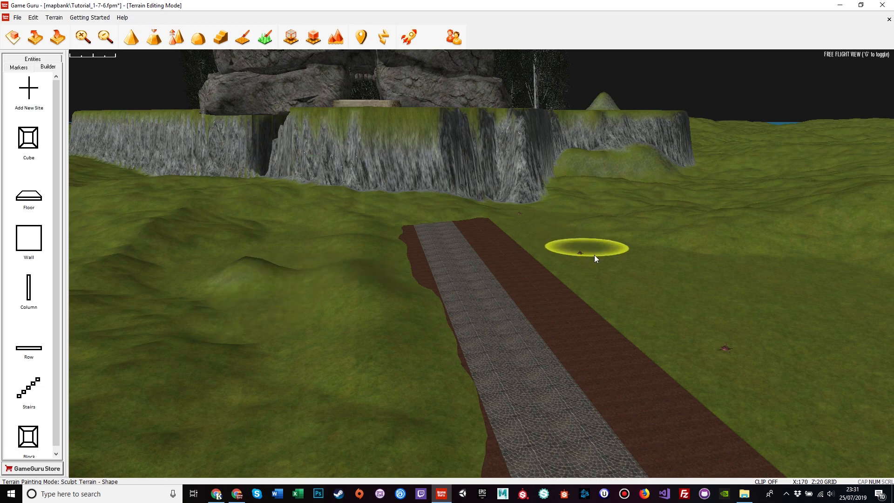
pyautogui.moveTo(594, 285)
pyautogui.mouseDown()
pyautogui.moveTo(574, 279)
pyautogui.moveTo(507, 219)
pyautogui.mouseUp()
pyautogui.moveTo(557, 277)
pyautogui.mouseDown()
pyautogui.moveTo(645, 393)
pyautogui.moveTo(631, 351)
pyautogui.moveTo(542, 257)
pyautogui.mouseUp()
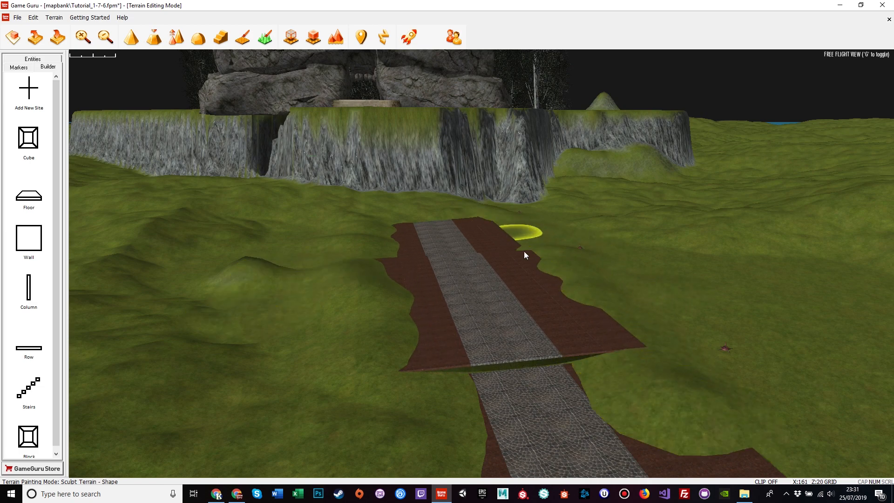
# Sculpt the terrain over the brown edge of the road section farthest from the cliff.
pyautogui.press('a')
pyautogui.moveTo(614, 354); pyautogui.dragTo(839, 353, button='right')
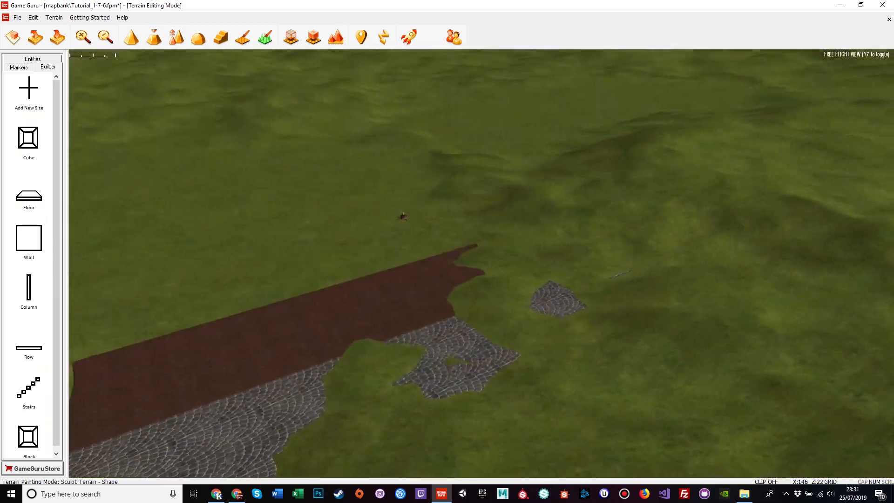
pyautogui.press('a')
pyautogui.moveTo(419, 356)
pyautogui.mouseDown()
pyautogui.moveTo(405, 362)
pyautogui.moveTo(664, 280)
pyautogui.moveTo(562, 293)
pyautogui.mouseUp()
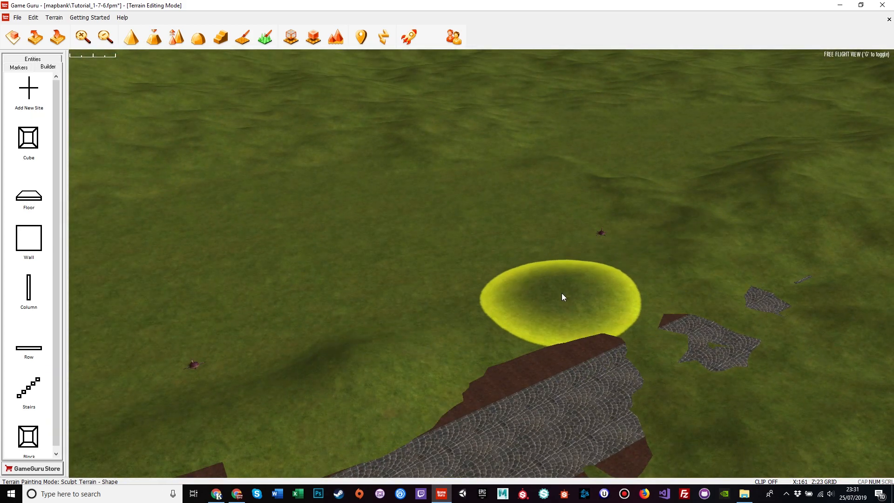
# Raise the terrain across the road near its cliff end, covering part of the paving and leaving a grassy gap.
pyautogui.press('s')
pyautogui.moveTo(351, 330)
pyautogui.mouseDown(button='right')
pyautogui.moveTo(363, 461)
pyautogui.moveTo(364, 419)
pyautogui.moveTo(345, 462)
pyautogui.moveTo(308, 461)
pyautogui.moveTo(186, 401)
pyautogui.moveTo(427, 322)
pyautogui.moveTo(396, 324)
pyautogui.moveTo(512, 326)
pyautogui.moveTo(374, 325)
pyautogui.mouseUp(button='right')
pyautogui.press('s')
pyautogui.press('d')
pyautogui.press('s')
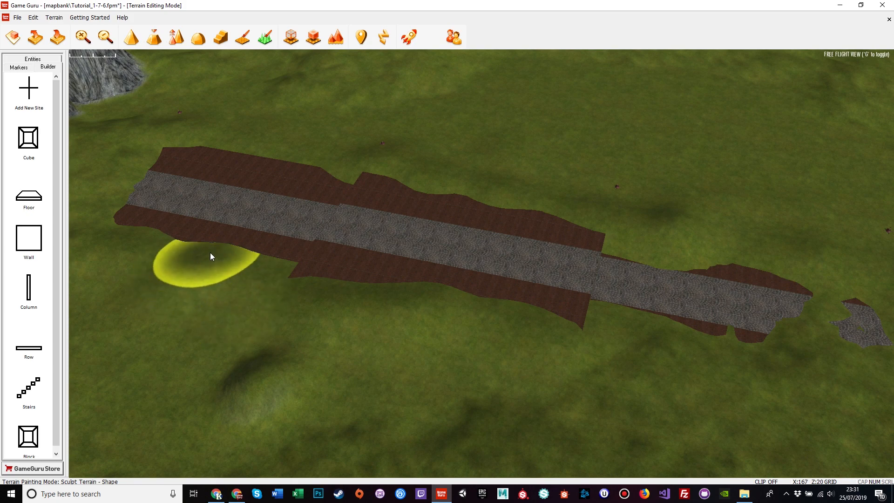
pyautogui.moveTo(198, 260)
pyautogui.mouseDown()
pyautogui.moveTo(196, 234)
pyautogui.moveTo(220, 172)
pyautogui.mouseUp()
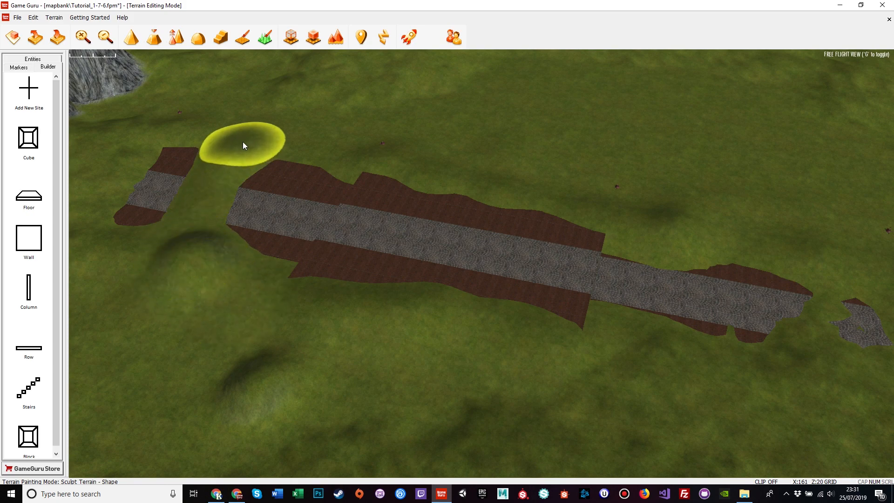
pyautogui.click(659, 259)
pyautogui.press('a')
pyautogui.moveTo(530, 372)
pyautogui.mouseDown(button='right')
pyautogui.moveTo(662, 373)
pyautogui.moveTo(578, 388)
pyautogui.mouseUp(button='right')
pyautogui.press('a')
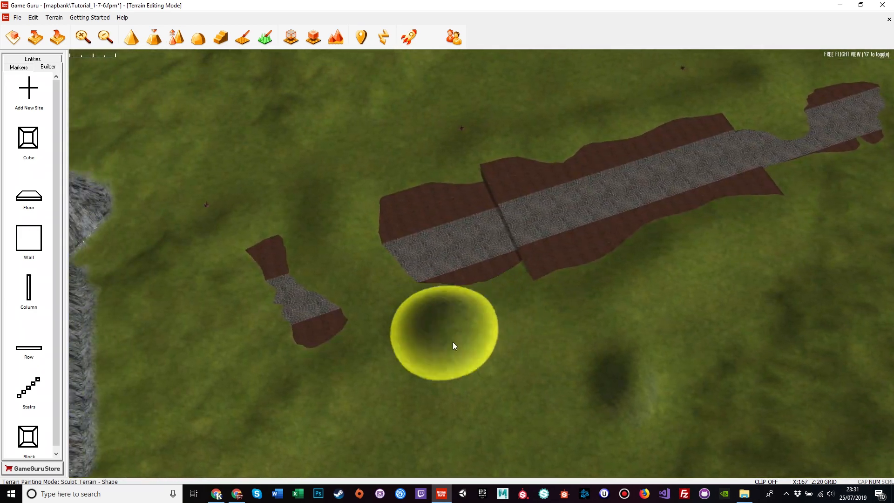
# Delete the road sections beyond the one nearest the cliff.
pyautogui.press('e')
pyautogui.press('w')
pyautogui.moveTo(555, 310); pyautogui.dragTo(541, 290, button='right')
pyautogui.click(478, 163)
pyautogui.press('Delete')
pyautogui.moveTo(480, 177); pyautogui.dragTo(517, 100, button='right')
pyautogui.moveTo(568, 180); pyautogui.dragTo(620, 129)
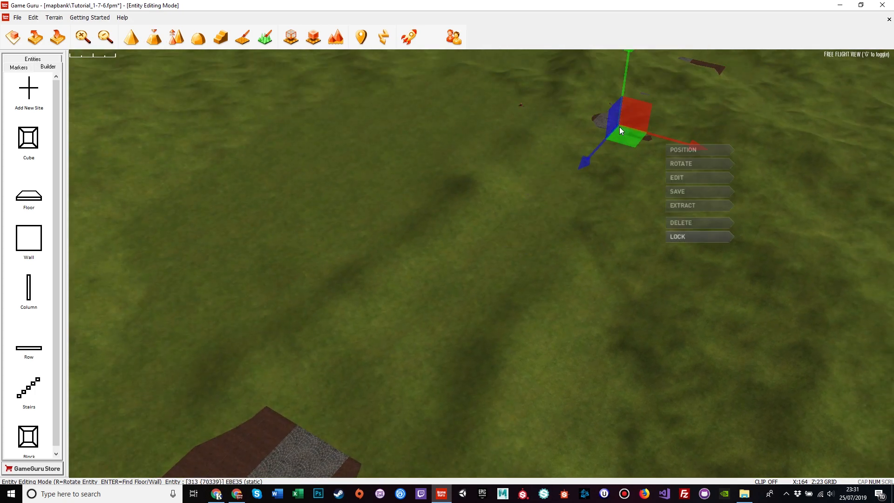
pyautogui.moveTo(548, 251); pyautogui.dragTo(314, 198, button='right')
pyautogui.press('d')
pyautogui.press('s')
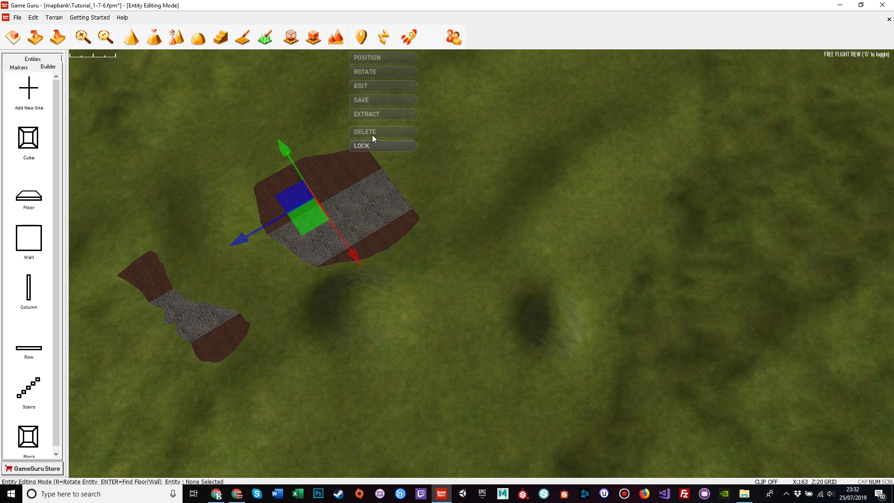
# Copy the remaining road section and place the copies end to end along the sculpted terrain away from the cliff.
pyautogui.click(315, 193)
pyautogui.keyDown('shift'); pyautogui.moveTo(315, 192); pyautogui.dragTo(563, 56); pyautogui.keyUp('shift')
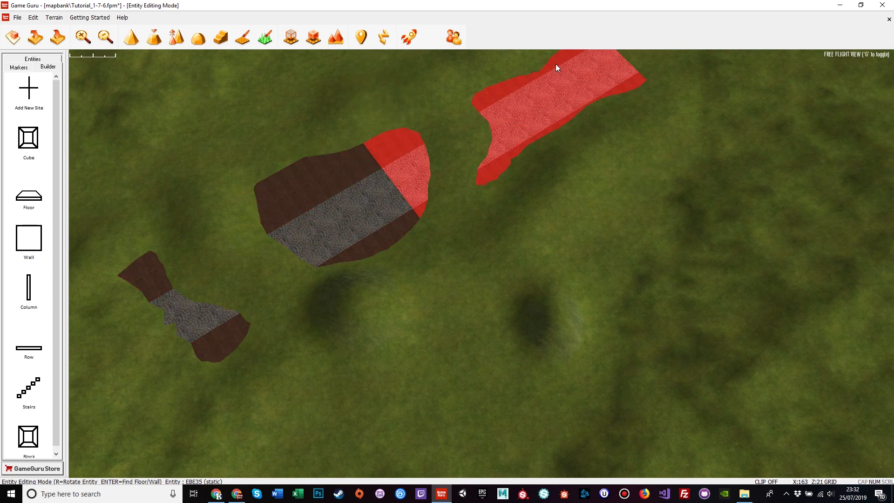
pyautogui.click(556, 64)
pyautogui.moveTo(531, 171); pyautogui.dragTo(622, 148, button='right')
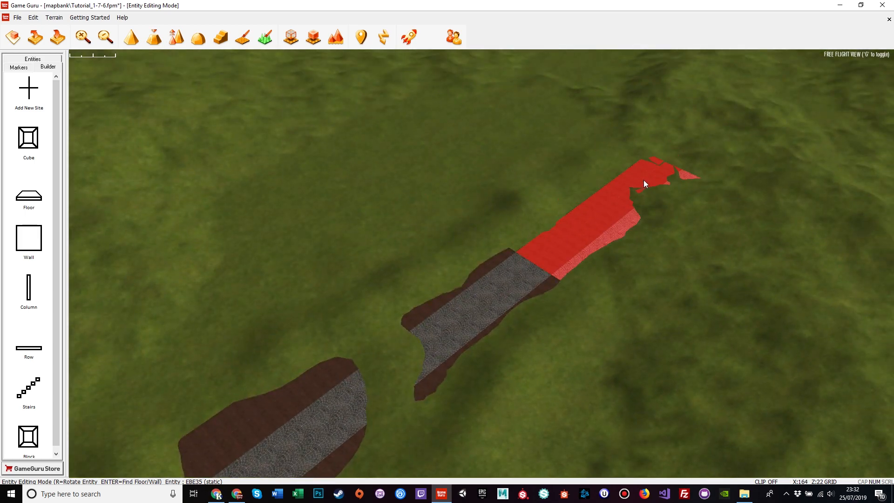
pyautogui.click(610, 165)
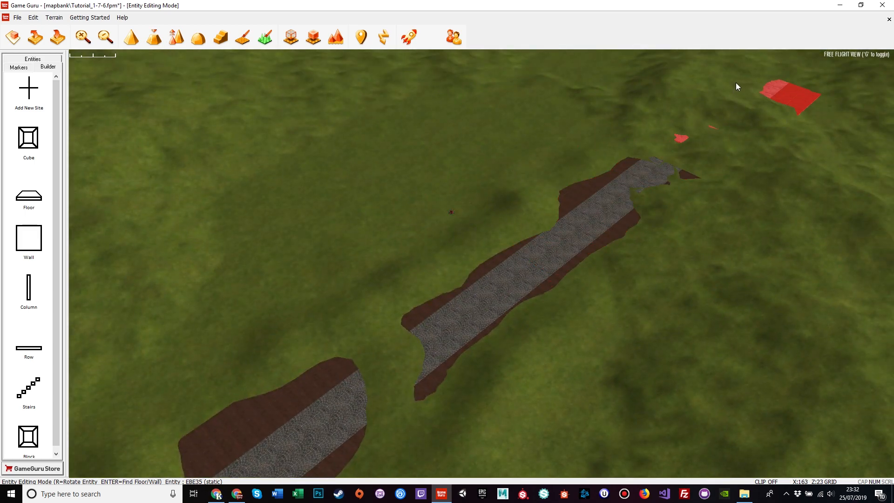
pyautogui.click(708, 89)
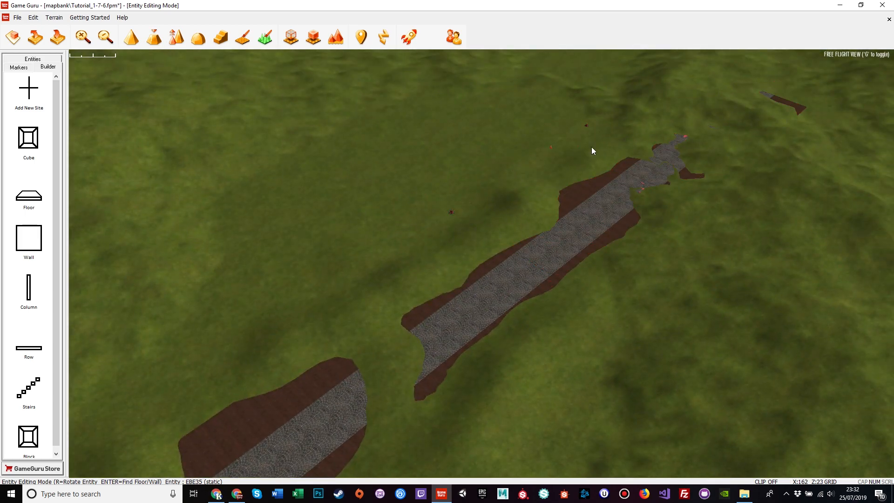
pyautogui.click(368, 169)
pyautogui.press('Delete')
# Examine the rebuilt road from several angles, checking how its sections blend with the sculpted terrain.
pyautogui.press('w')
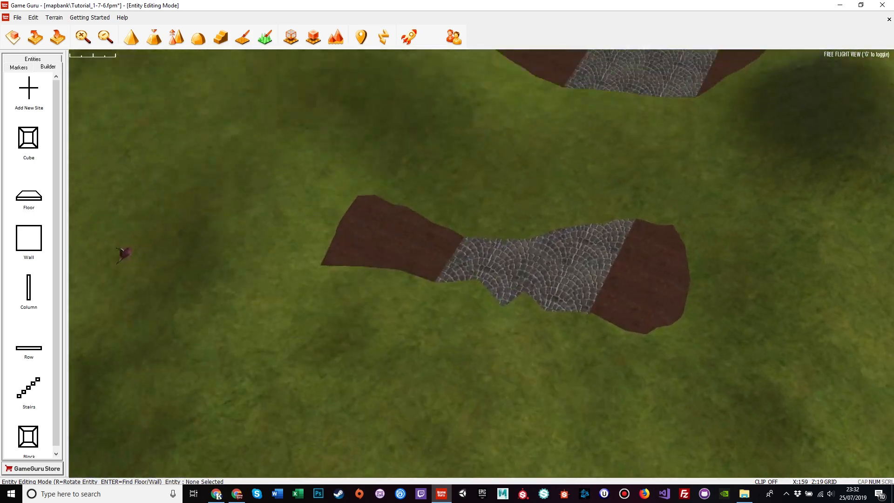
pyautogui.press('s')
pyautogui.press('w')
pyautogui.press('w')
pyautogui.press('s')
pyautogui.press('w')
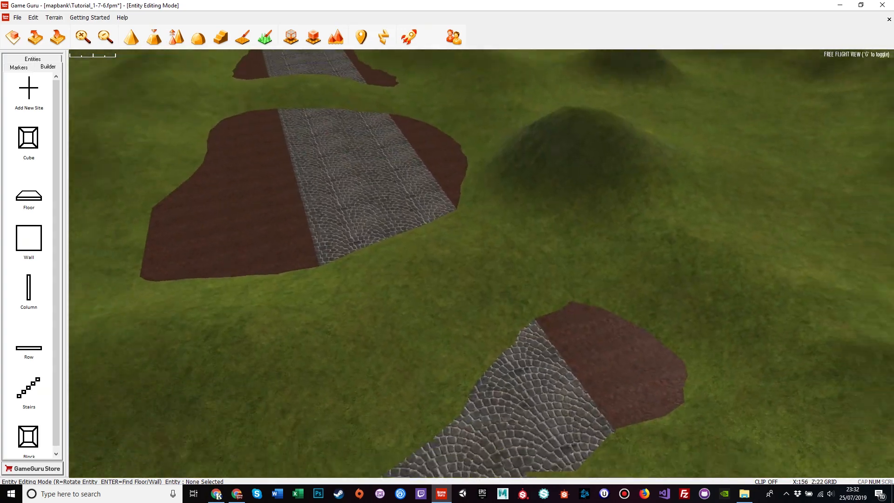
pyautogui.press('s')
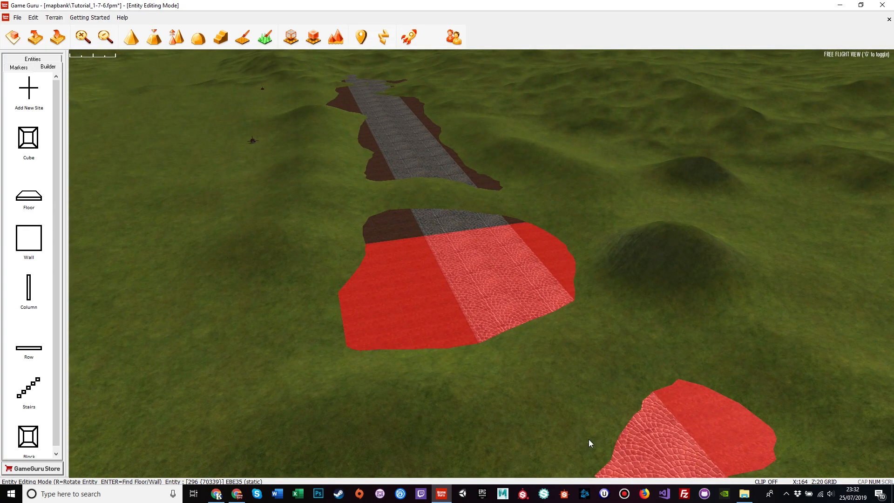
pyautogui.moveTo(351, 388); pyautogui.dragTo(354, 363, button='right')
pyautogui.moveTo(284, 360); pyautogui.dragTo(289, 300, button='right')
pyautogui.press('w')
pyautogui.press('a')
pyautogui.press('a')
pyautogui.press('w')
pyautogui.press('a')
pyautogui.press('s')
pyautogui.press('w')
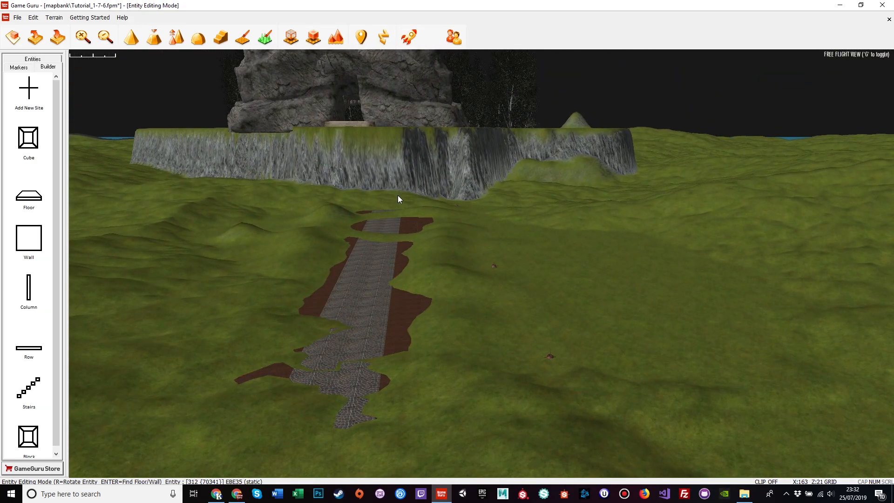
pyautogui.press('s')
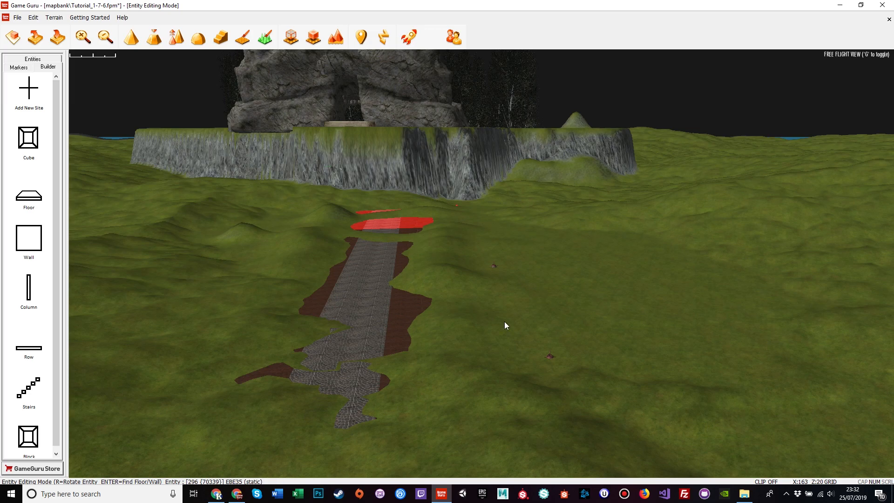
pyautogui.moveTo(604, 349); pyautogui.dragTo(601, 405, button='right')
pyautogui.moveTo(654, 366); pyautogui.dragTo(655, 359, button='right')
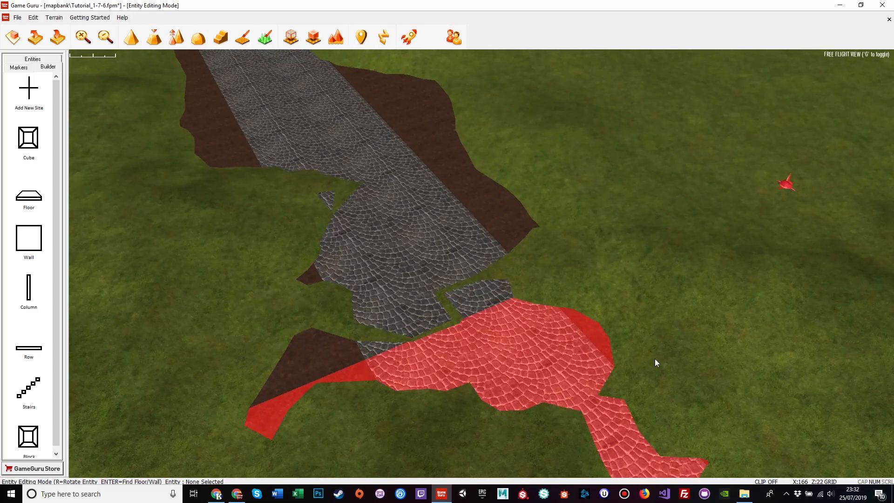
# Edit the middle road section, replacing its grey cobble paving tiles with the brownish gravel-like stone texture, and finish editing the site.
pyautogui.press('s')
pyautogui.moveTo(622, 437); pyautogui.dragTo(622, 391, button='right')
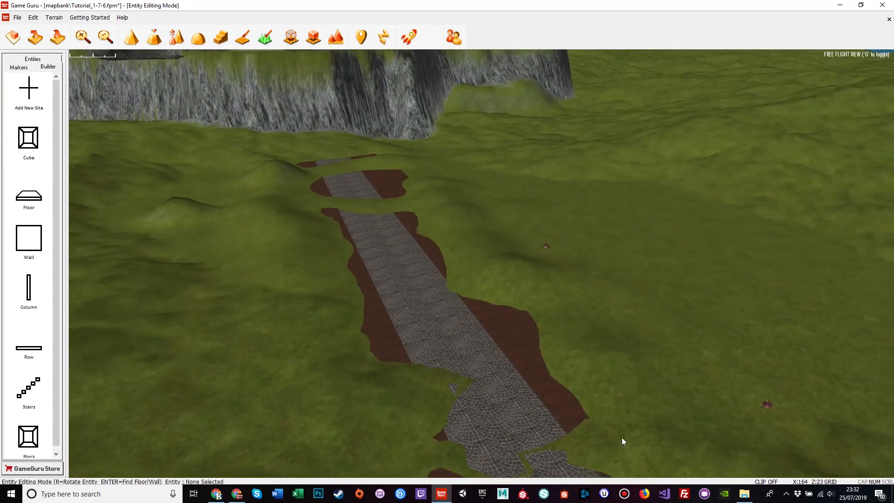
pyautogui.click(460, 341)
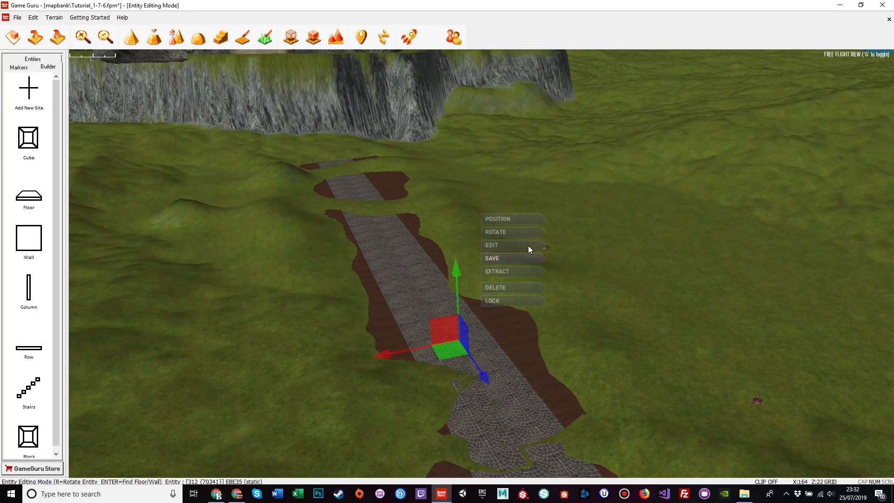
pyautogui.click(502, 250)
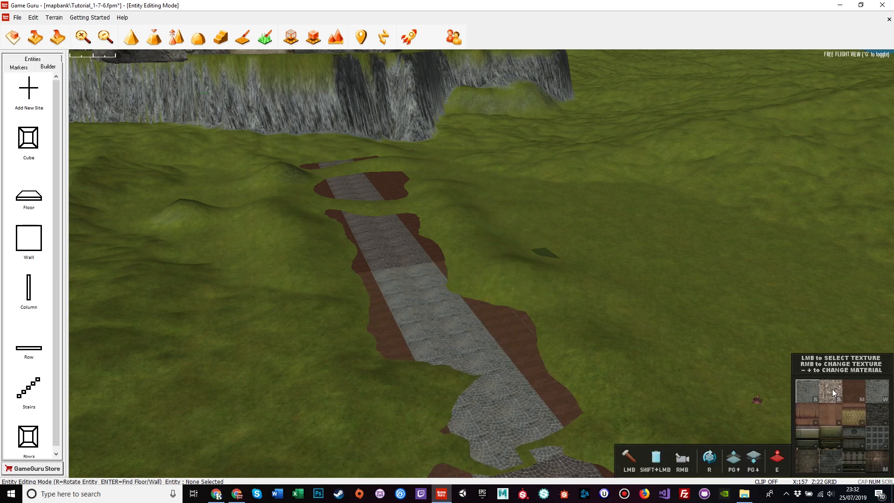
pyautogui.click(831, 390)
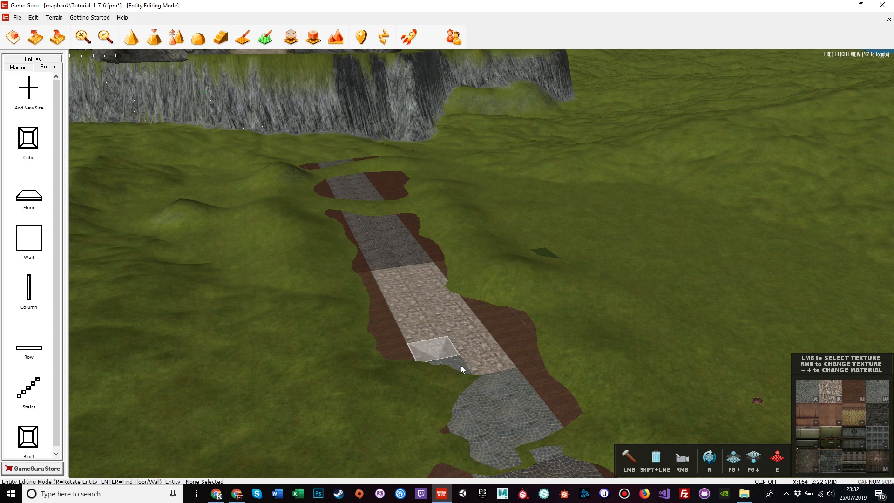
pyautogui.scroll(-2, 512, 425)
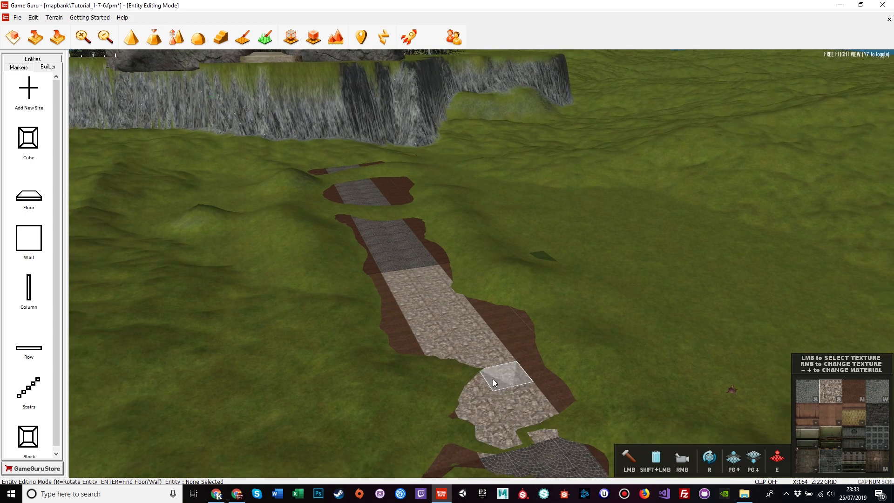
pyautogui.press('e')
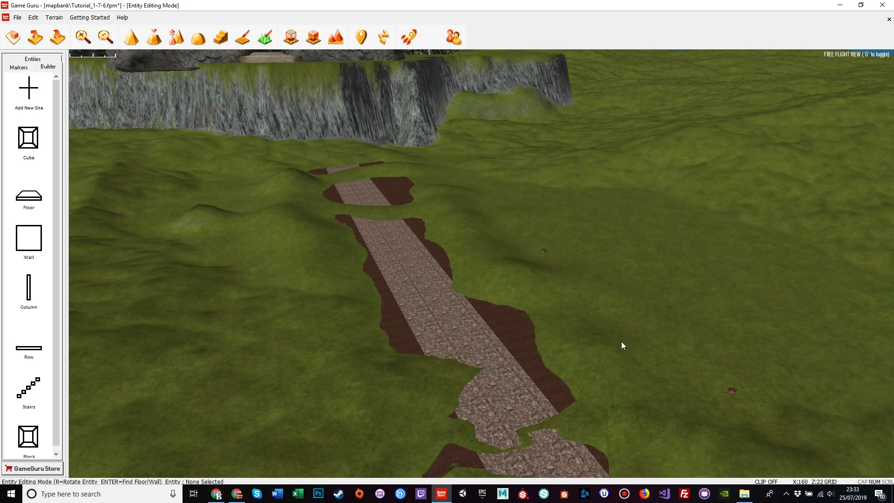
# Examine the retextured road from several angles and distances, checking its sections against the surrounding terrain and cliff.
pyautogui.press('s')
pyautogui.press('a')
pyautogui.moveTo(497, 384); pyautogui.dragTo(559, 299, button='right')
pyautogui.press('a')
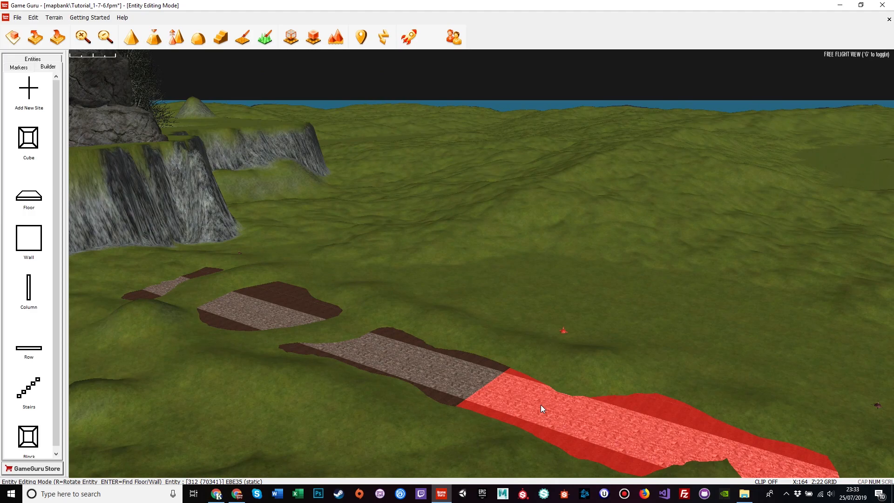
pyautogui.press('w')
pyautogui.moveTo(462, 434); pyautogui.dragTo(577, 435, button='right')
pyautogui.press('a')
pyautogui.press('a')
pyautogui.press('s')
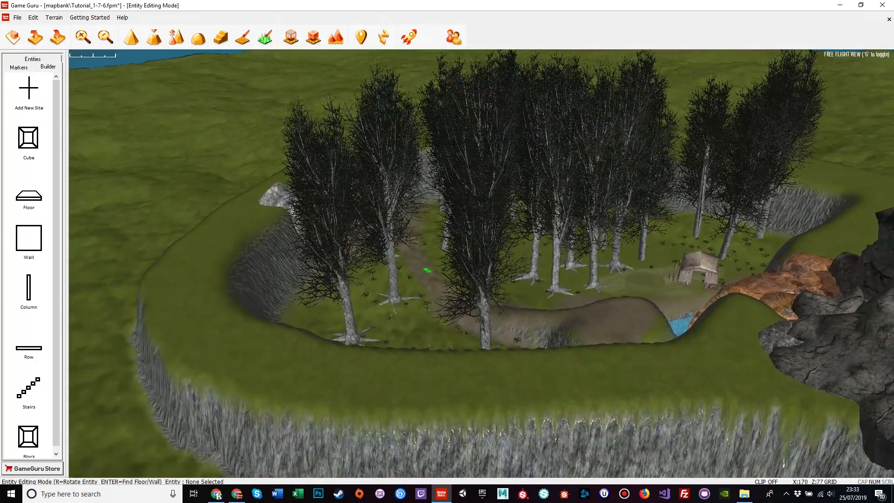
pyautogui.moveTo(427, 270); pyautogui.dragTo(616, 248, button='right')
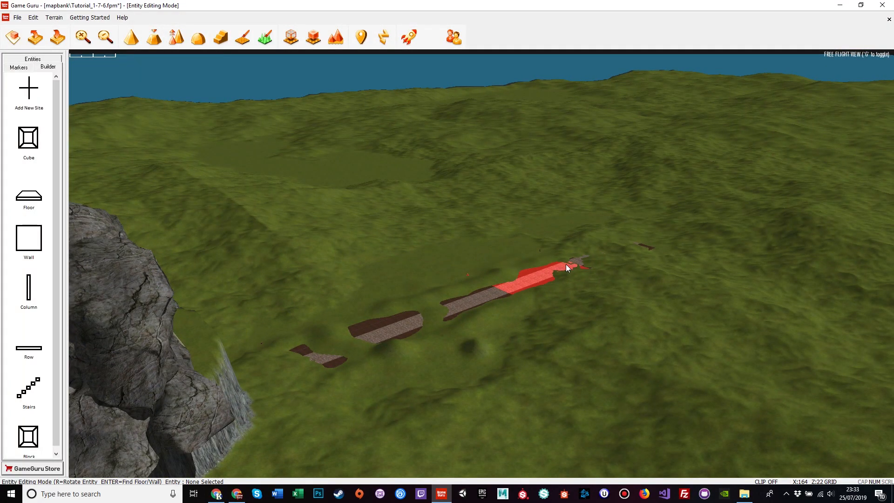
pyautogui.moveTo(590, 337); pyautogui.dragTo(598, 307, button='right')
pyautogui.press('w')
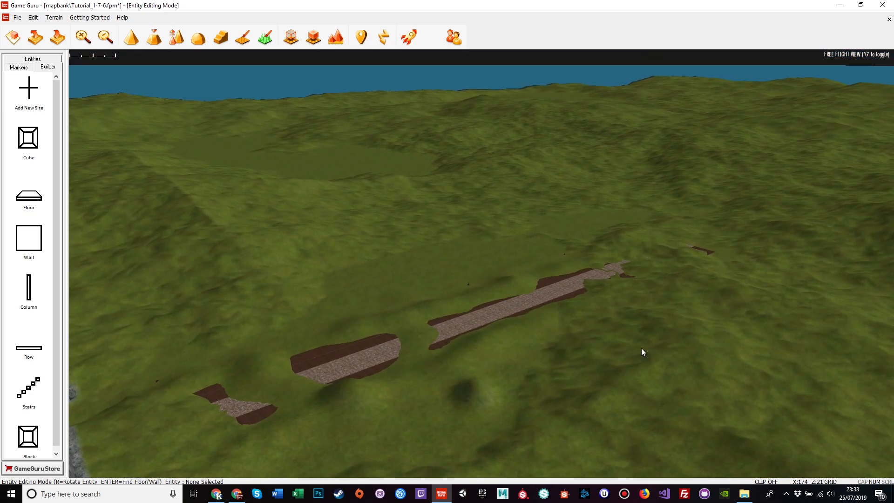
pyautogui.moveTo(644, 360); pyautogui.dragTo(498, 357, button='right')
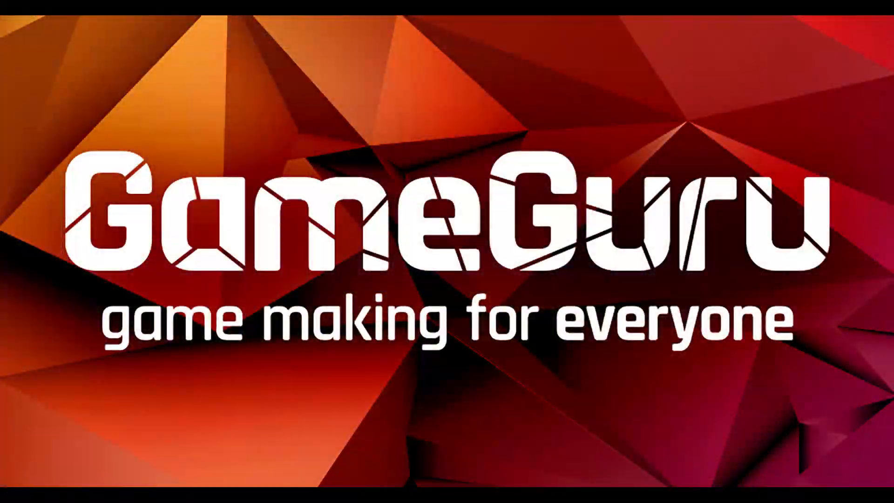